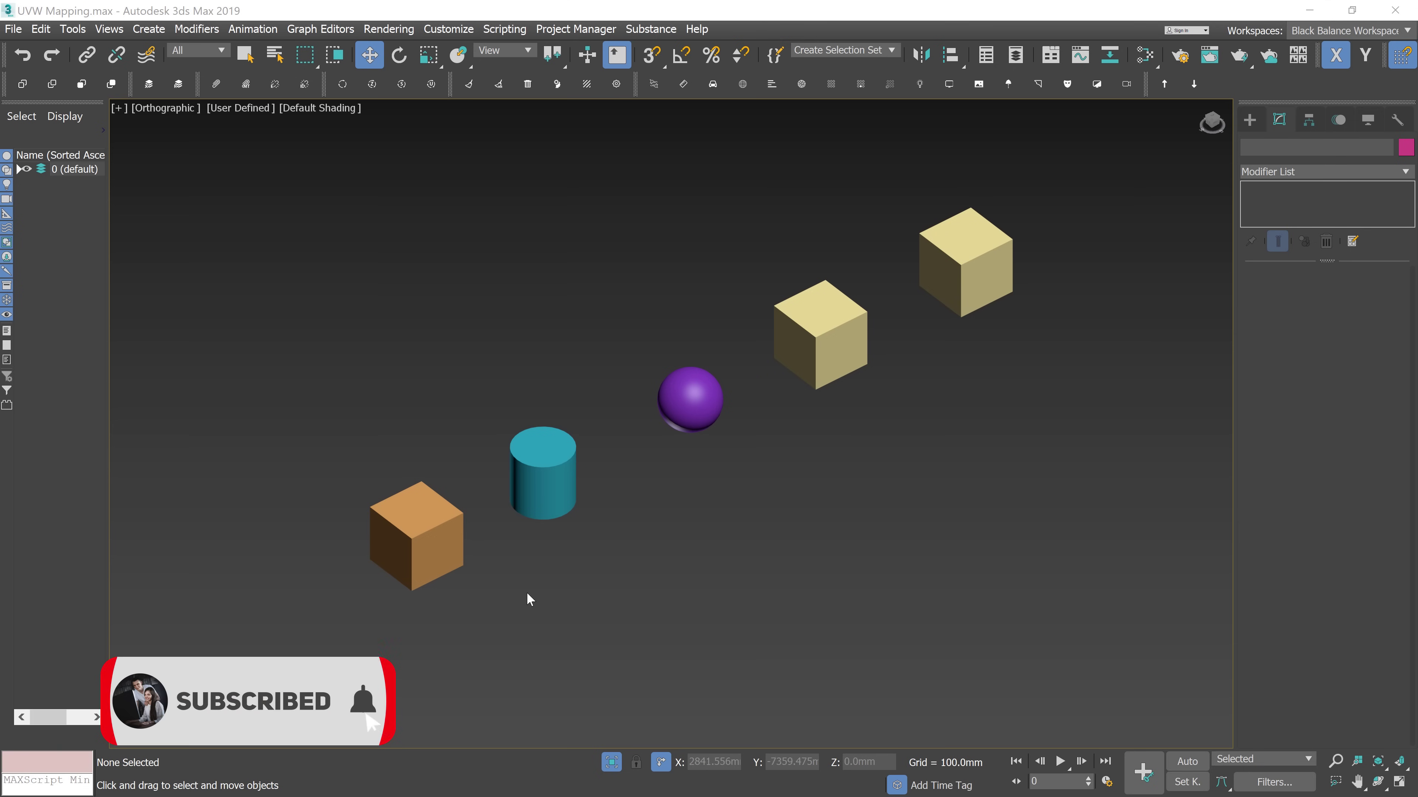
Assign the brick VRayMtl Material #38 to the orange box and show its texture shaded in the viewport
click(442, 516)
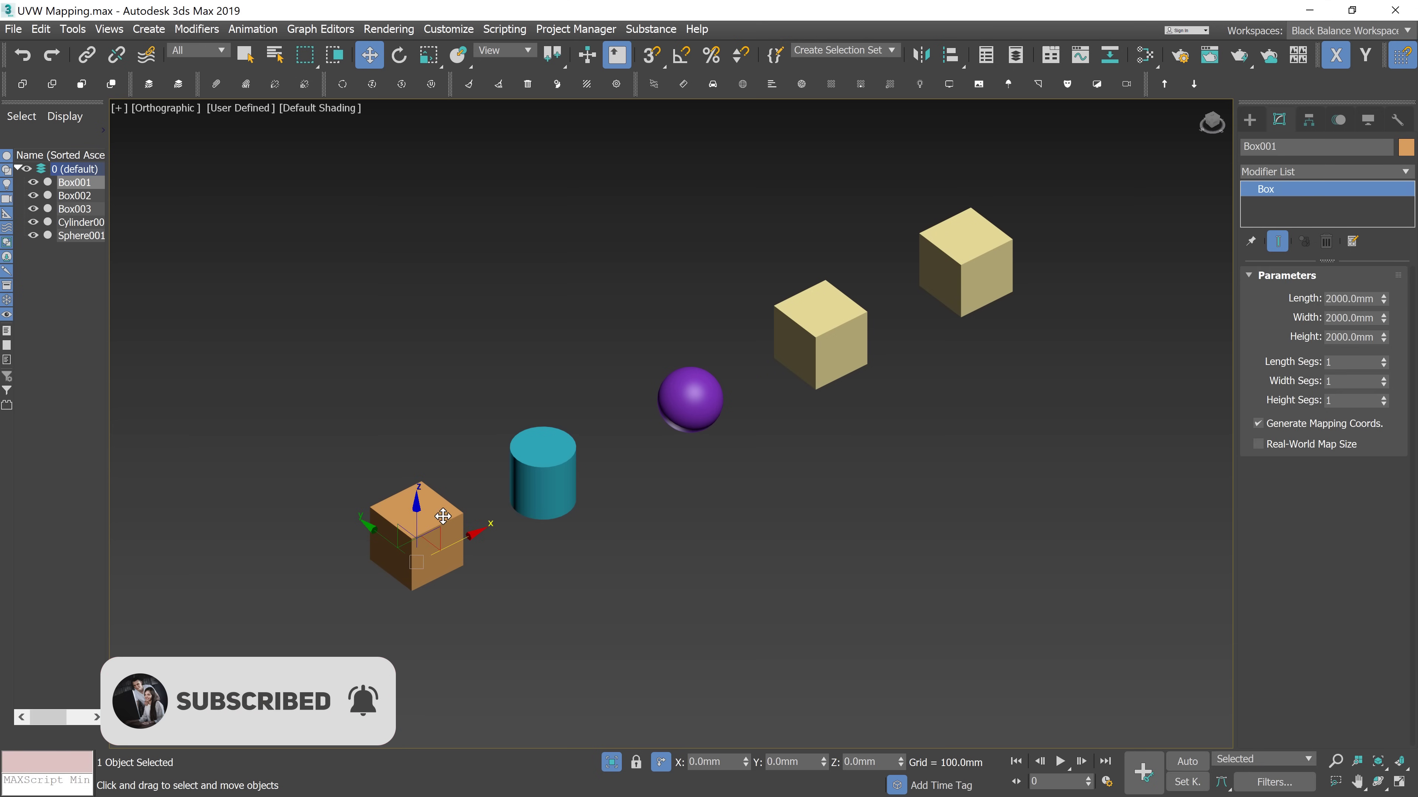
key(m)
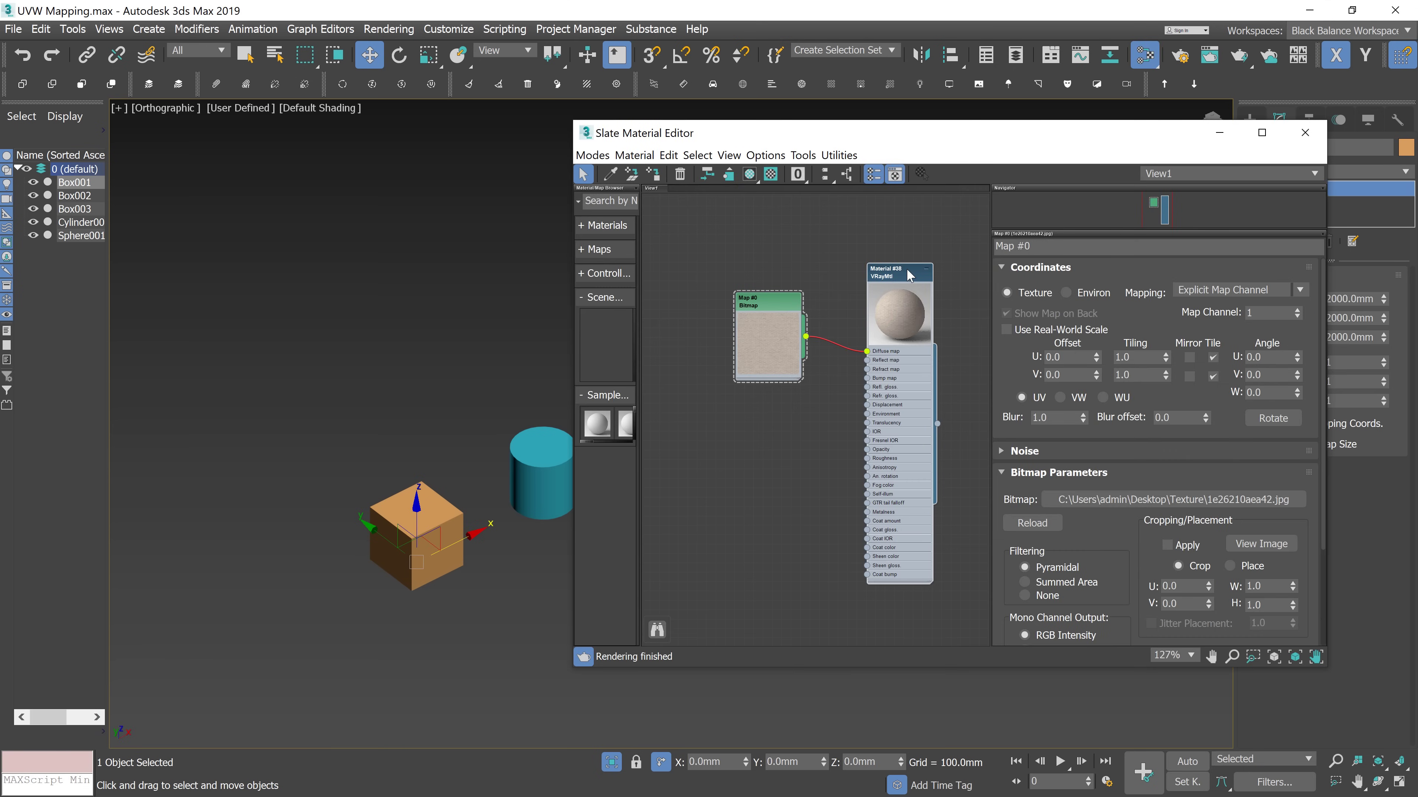
click(653, 174)
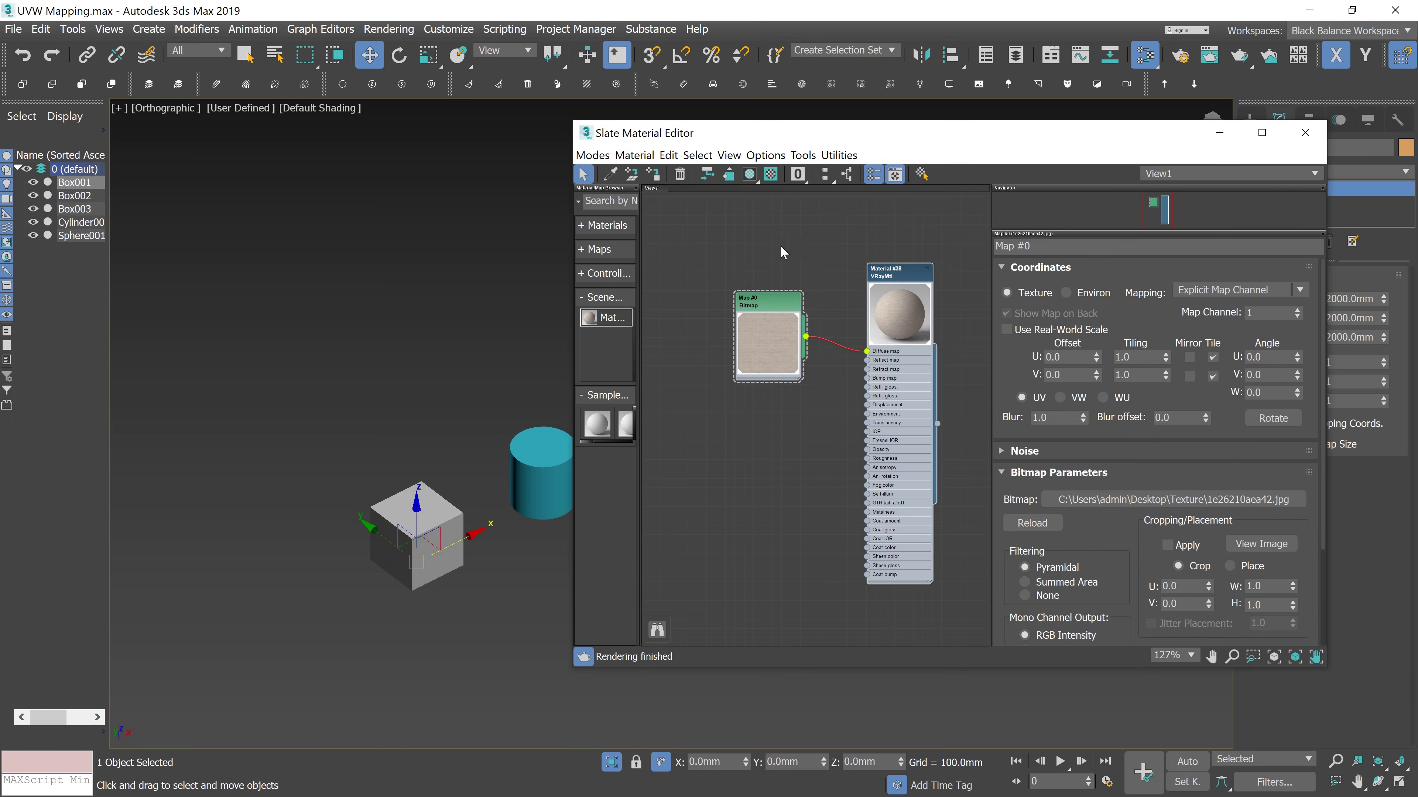
scroll(453, 512, up, 5)
scroll(311, 453, down, 2)
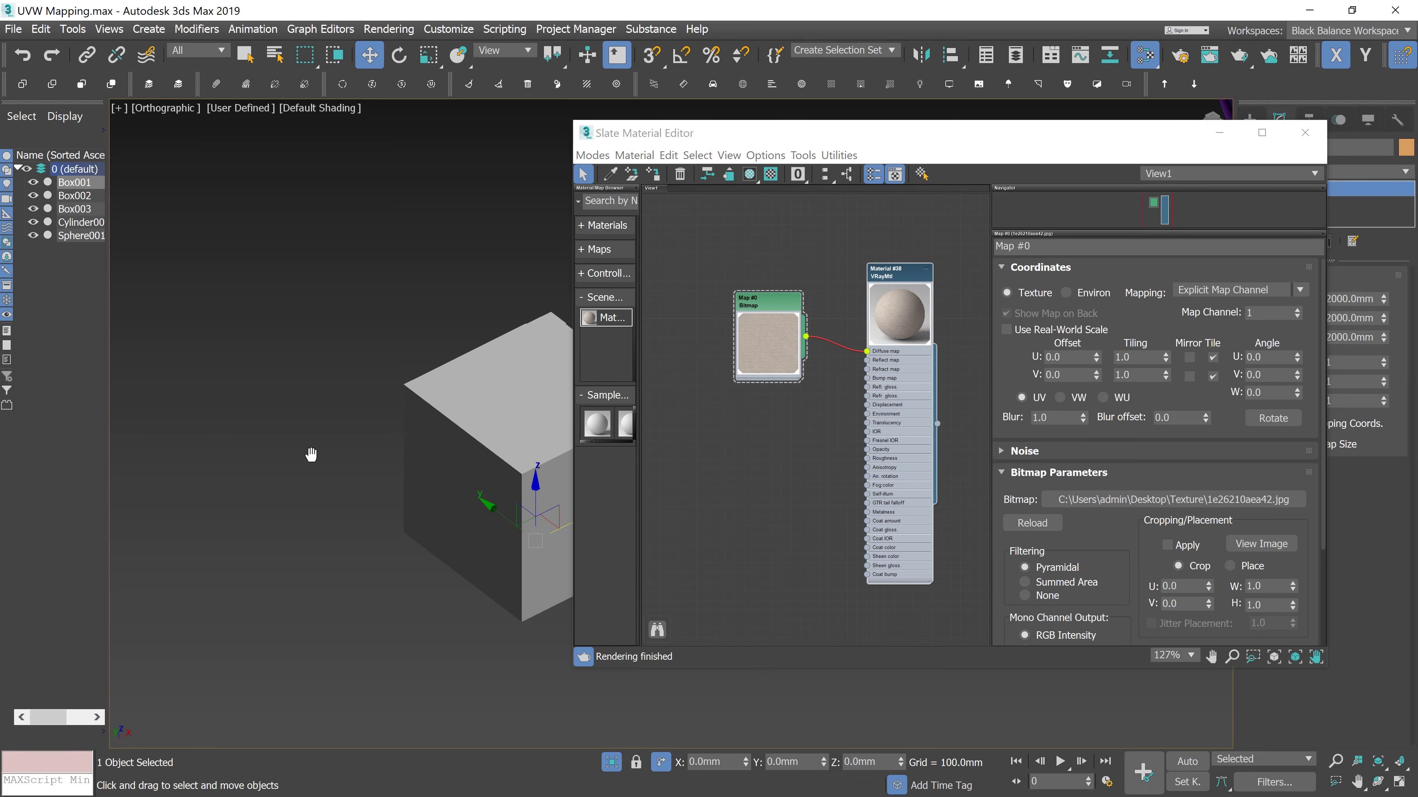
scroll(491, 468, up, 4)
scroll(490, 468, down, 4)
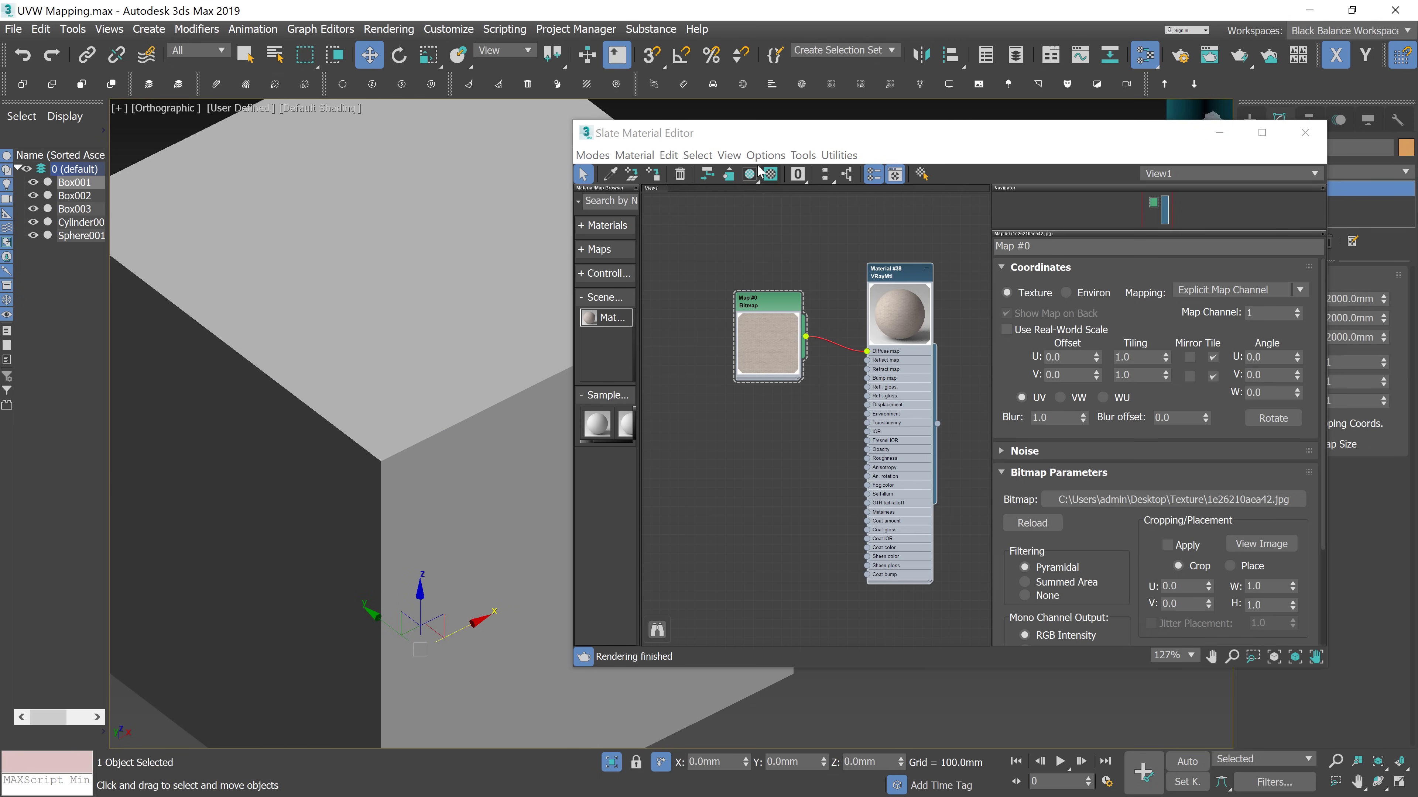
click(750, 175)
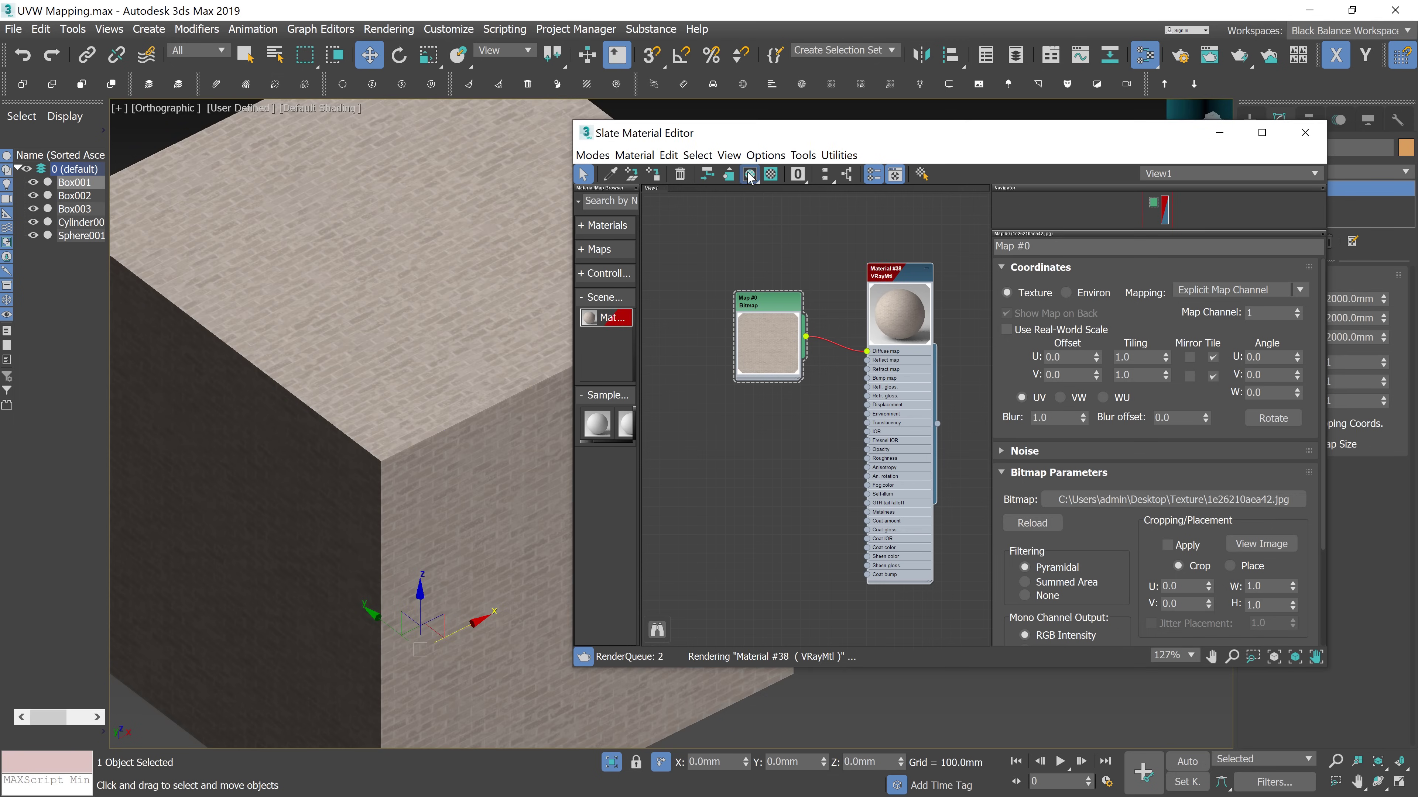
click(1305, 133)
alt+middle_drag(814, 318, 921, 342)
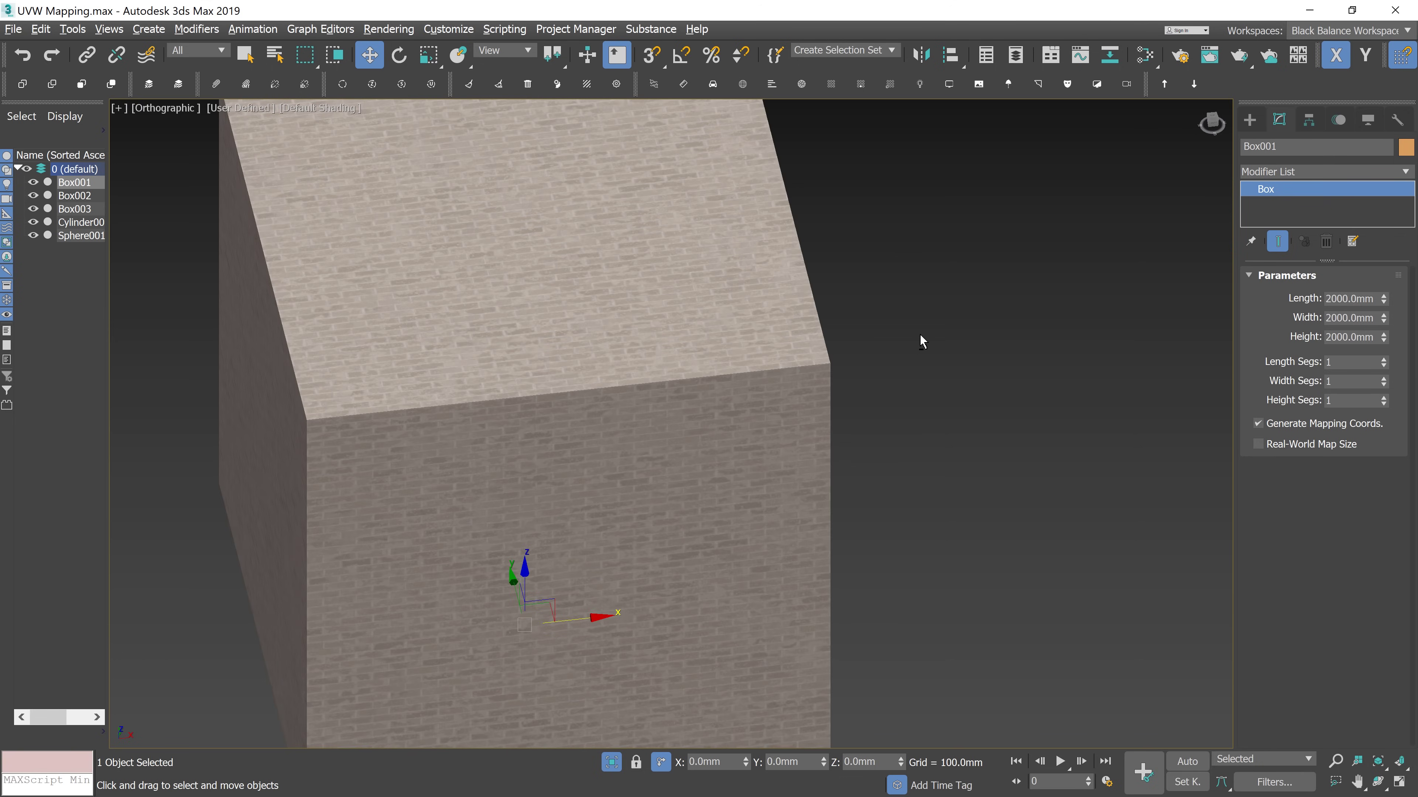
Add a UVW Map modifier to the textured box and set its mapping type to Box
click(1375, 173)
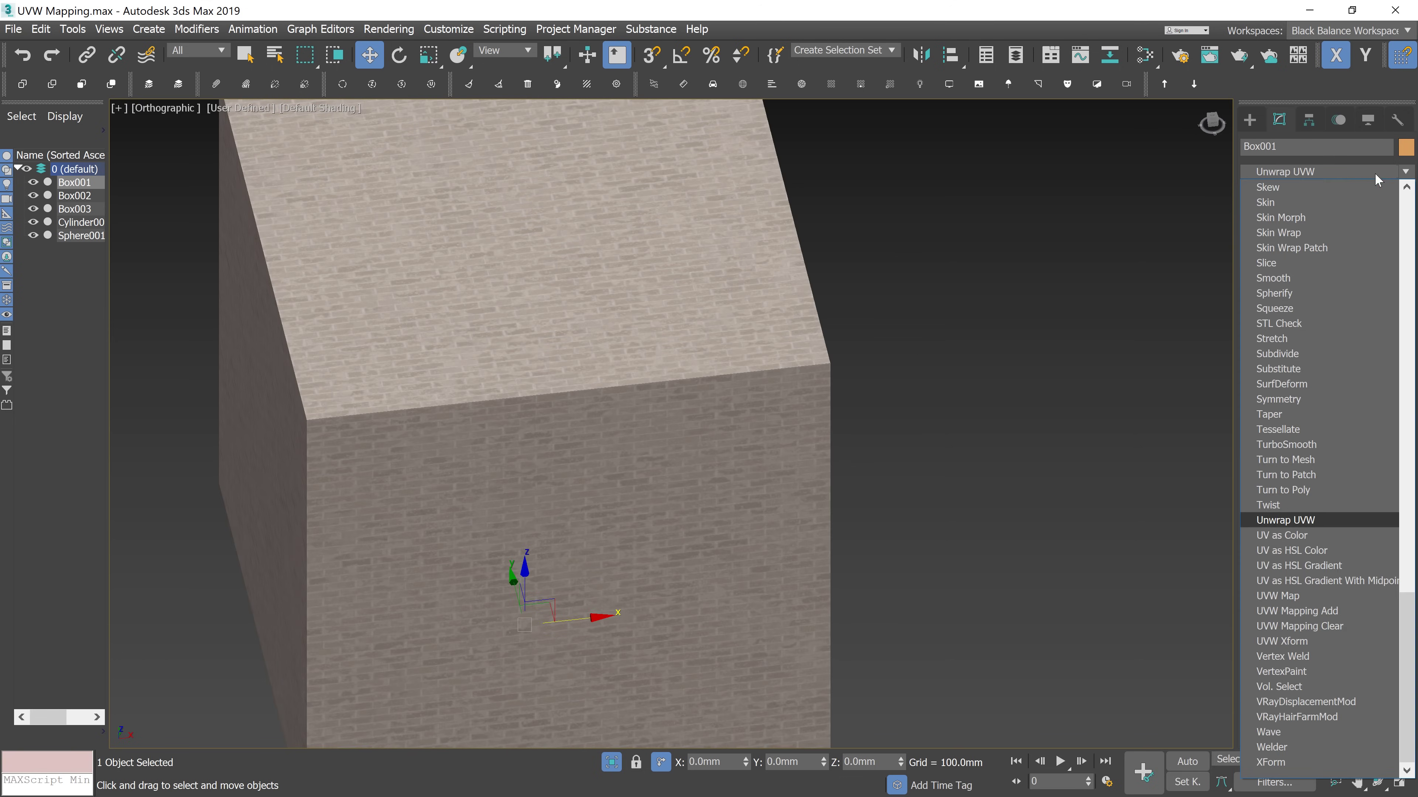
click(1288, 594)
alt+middle_drag(646, 389, 744, 339)
scroll(696, 386, down, 3)
mouse_move(696, 387)
alt+middle_down()
mouse_move(730, 373)
mouse_move(717, 373)
alt+middle_up()
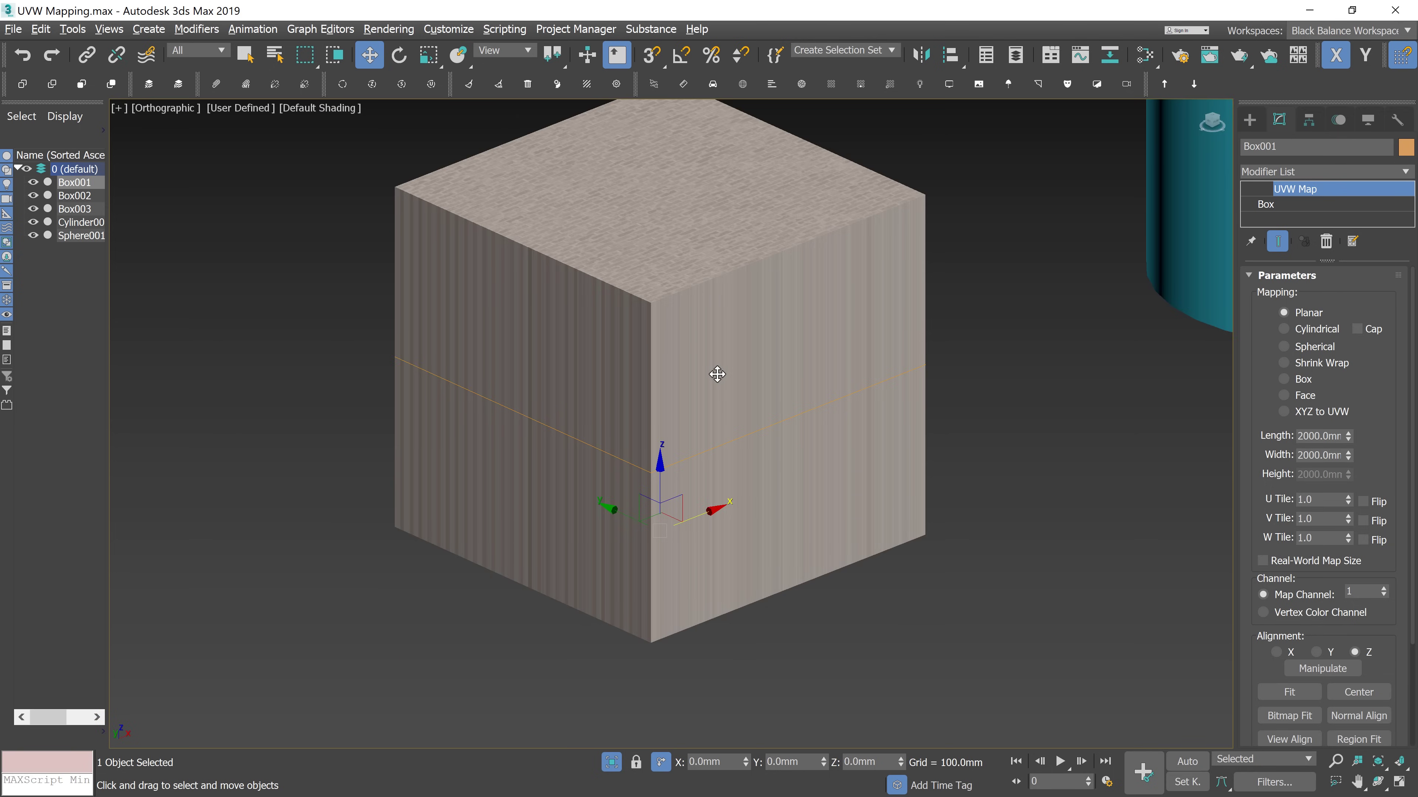
alt+middle_drag(717, 373, 718, 374)
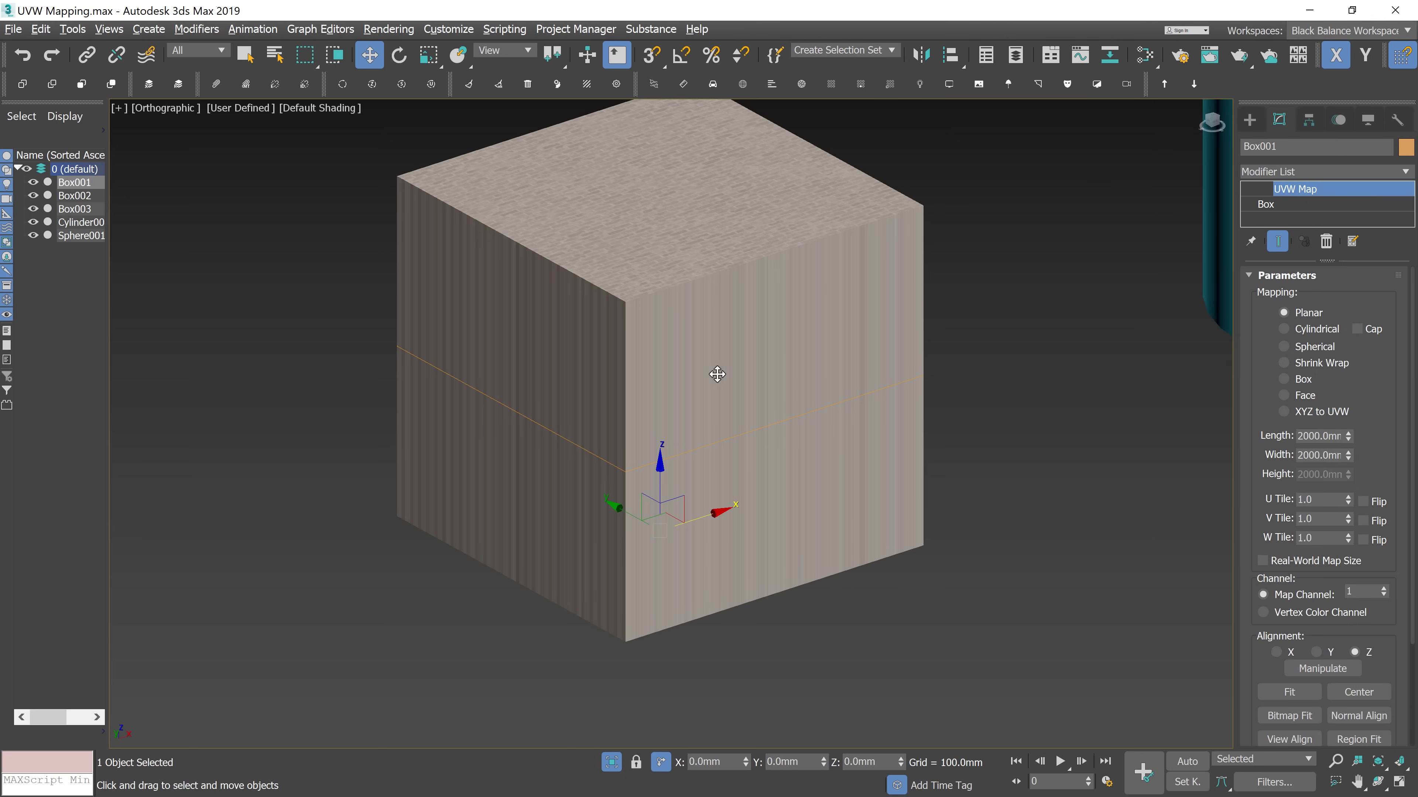
click(1303, 378)
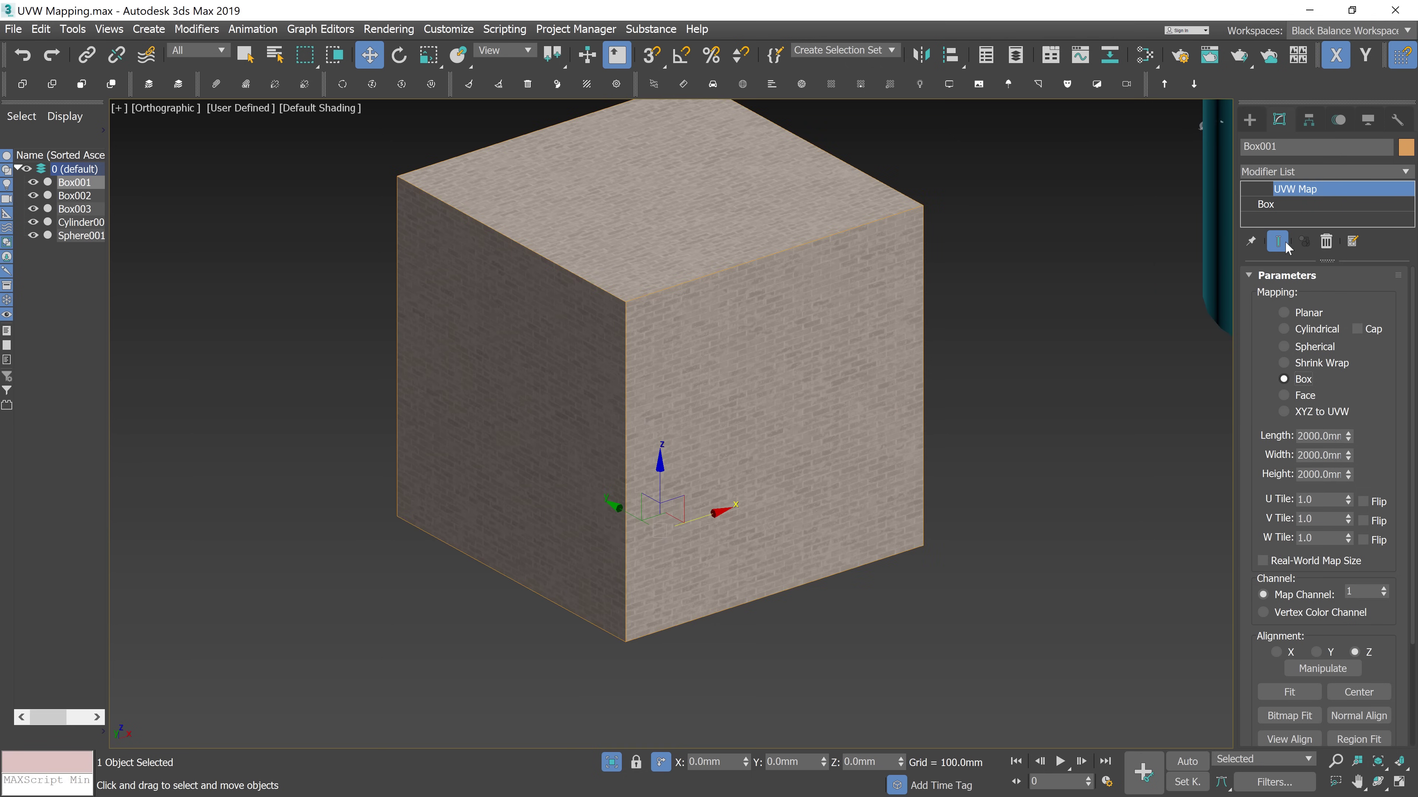
Activate the UVW Map modifier's Gizmo sub-object on the box and move it vertically and sideways
click(1269, 188)
click(1293, 202)
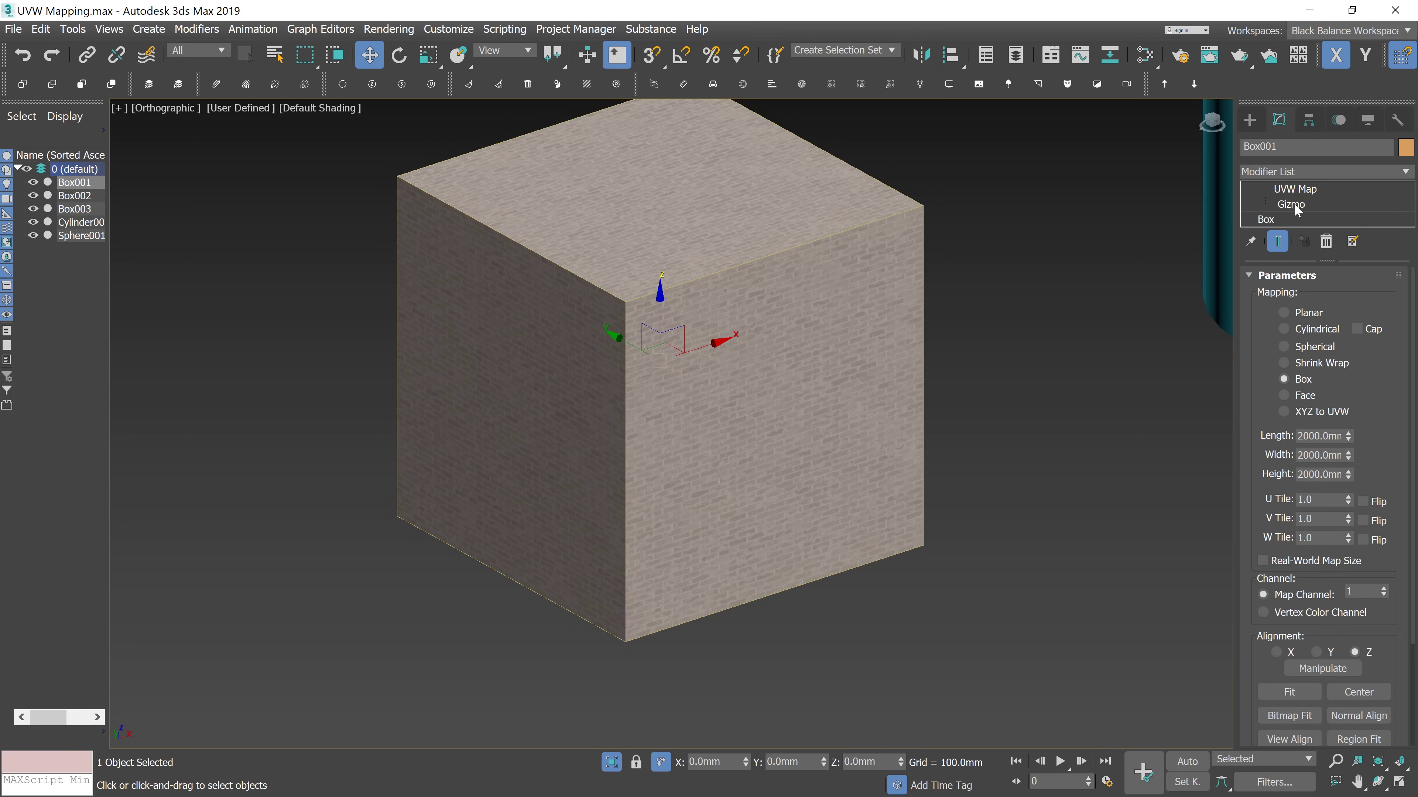
drag(667, 337, 666, 282)
drag(715, 351, 603, 378)
Scale the mapping gizmo down along its vertical and horizontal axes and rotate it slightly
key(F6)
key(r)
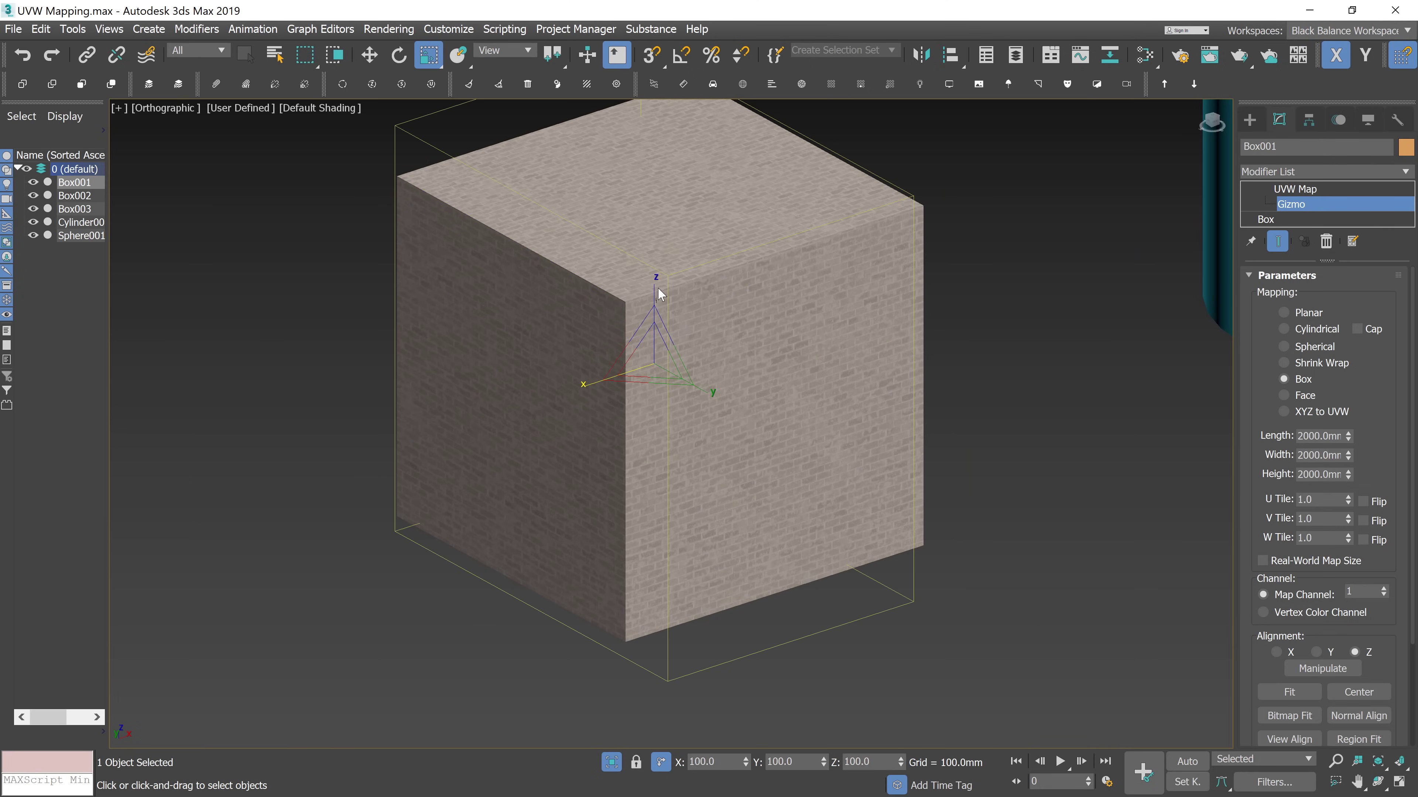
drag(654, 295, 665, 322)
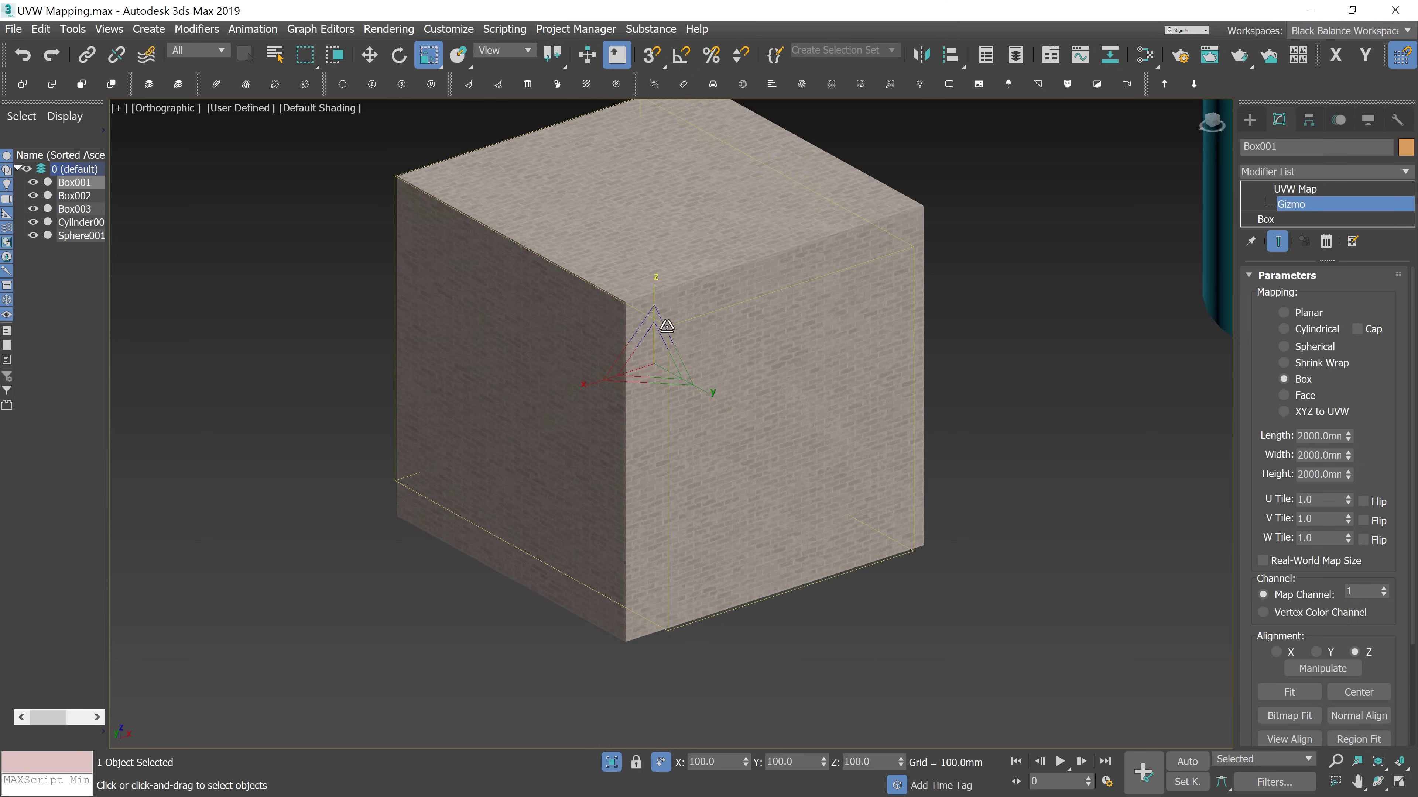
mouse_move(694, 378)
mouse_down()
mouse_move(699, 395)
mouse_move(690, 341)
mouse_move(657, 294)
mouse_move(675, 361)
mouse_up()
key(e)
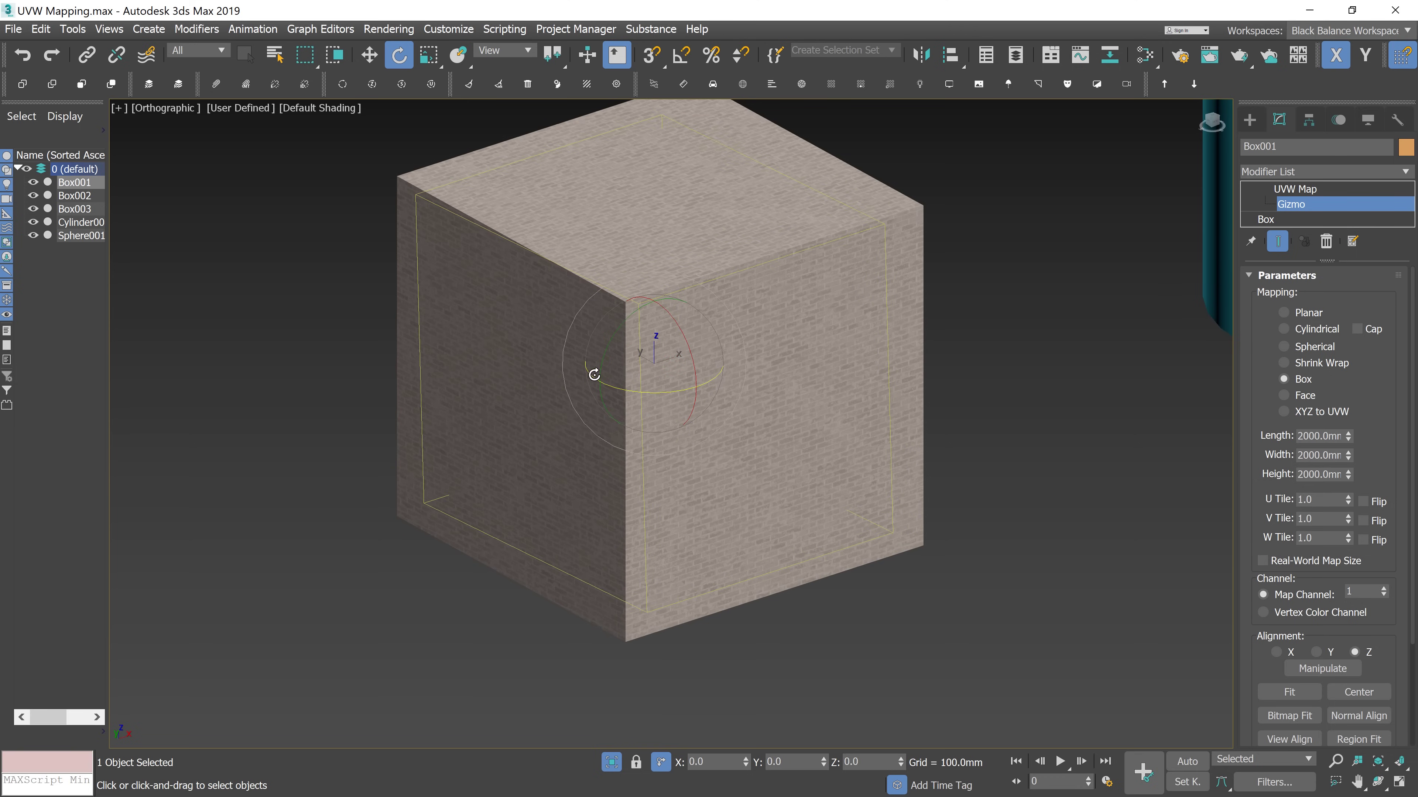
key(F6)
mouse_move(608, 356)
mouse_down()
mouse_move(655, 317)
mouse_move(628, 321)
mouse_move(598, 368)
mouse_move(608, 354)
mouse_up()
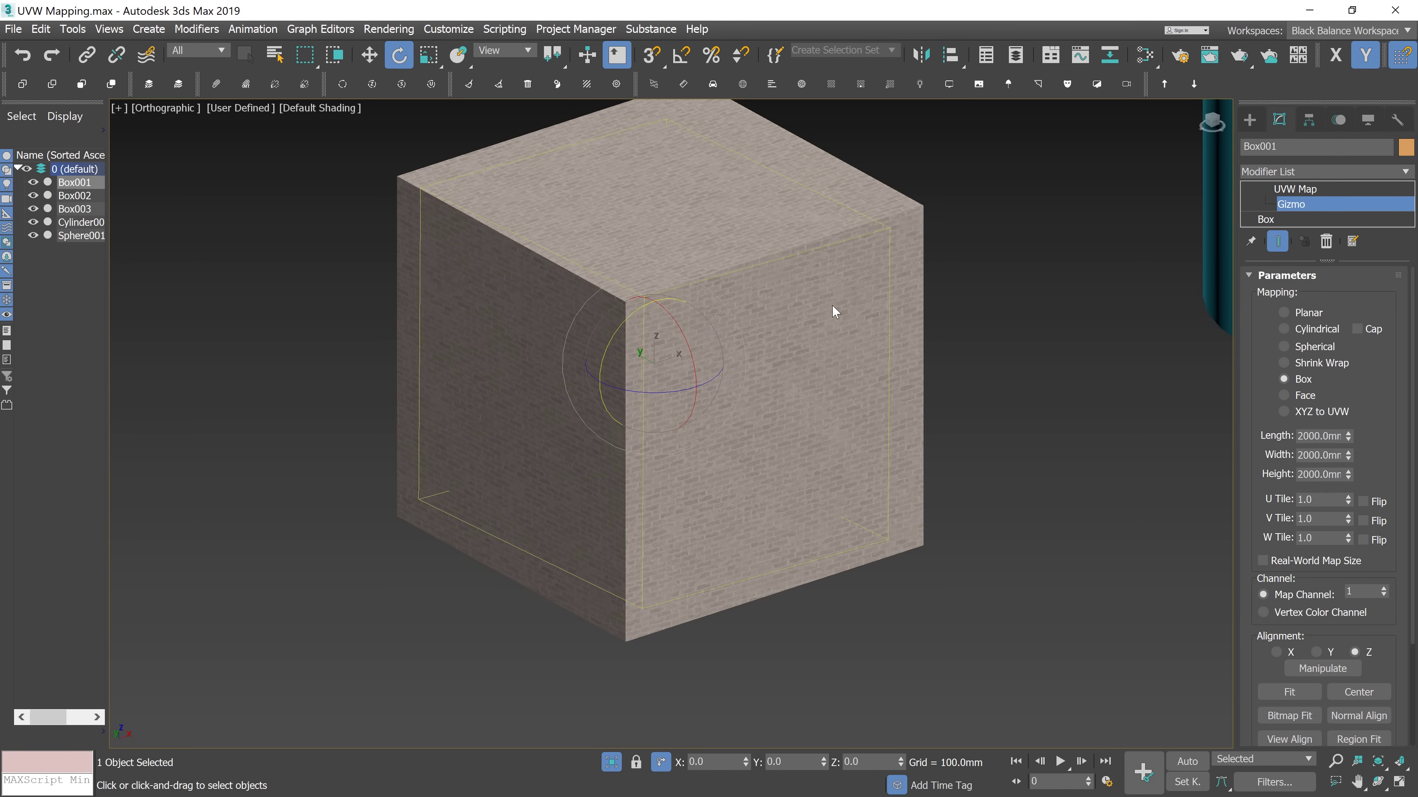
Delete the box's altered UVW Map modifier and add a fresh UVW Map in its place
click(1302, 190)
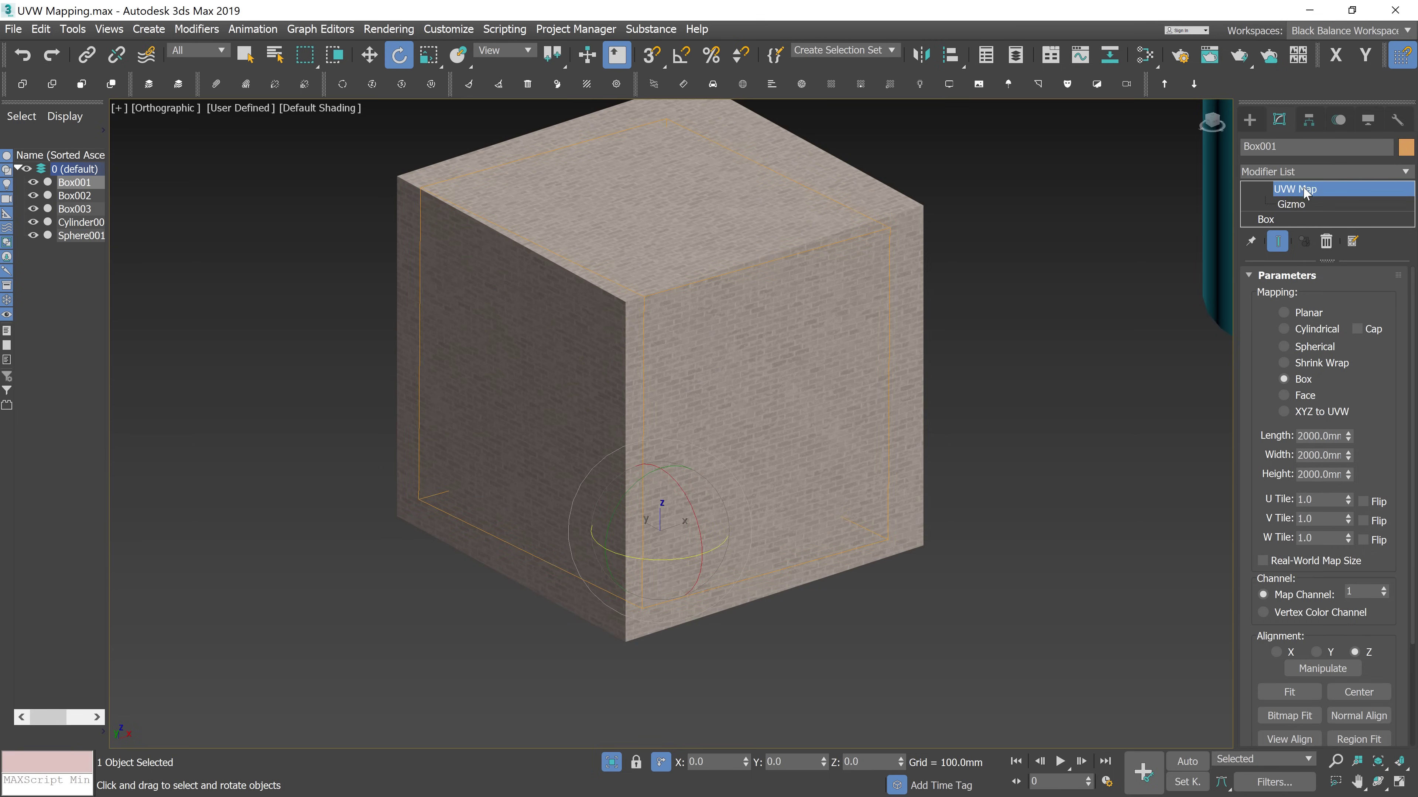
right_click(1303, 189)
click(1350, 215)
click(1359, 174)
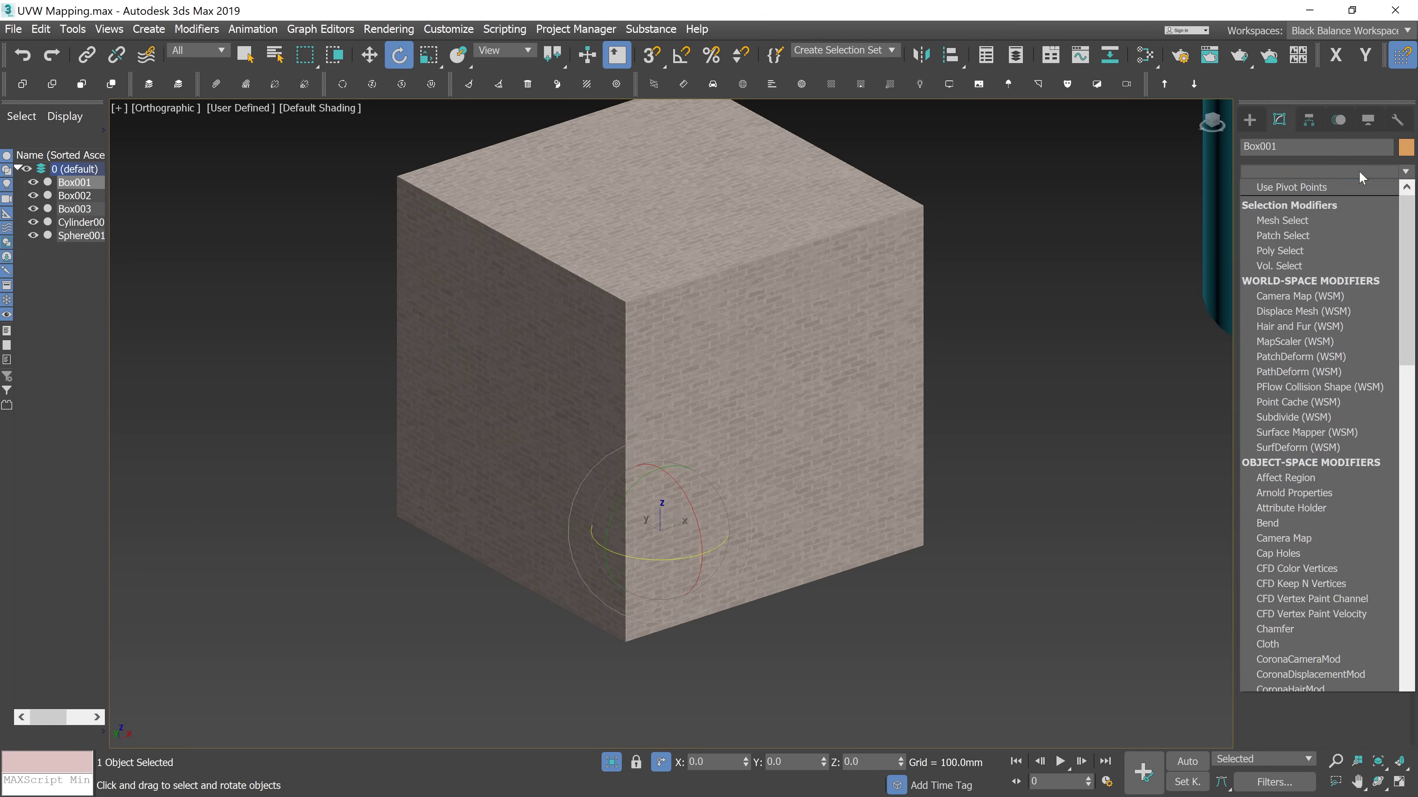
key(u)
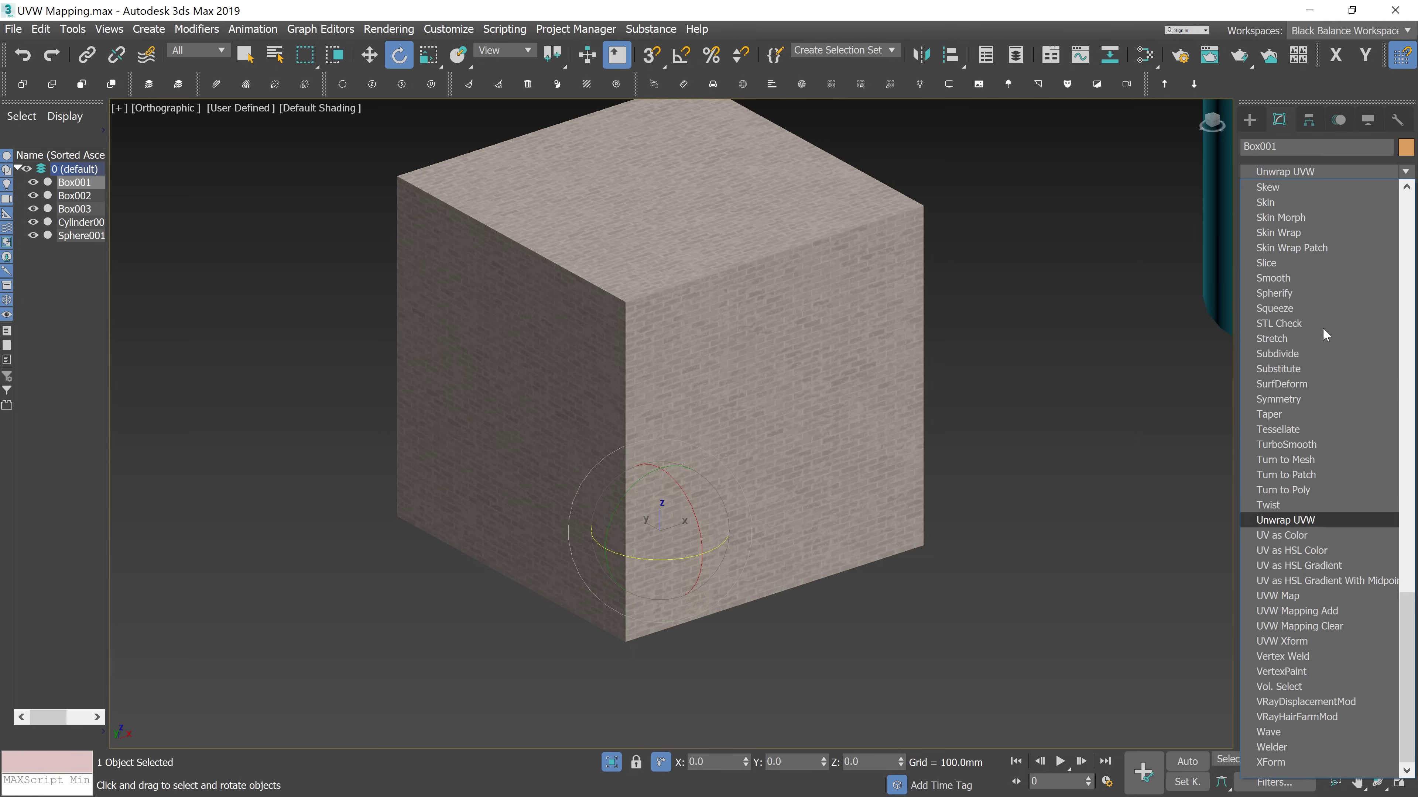
click(1287, 595)
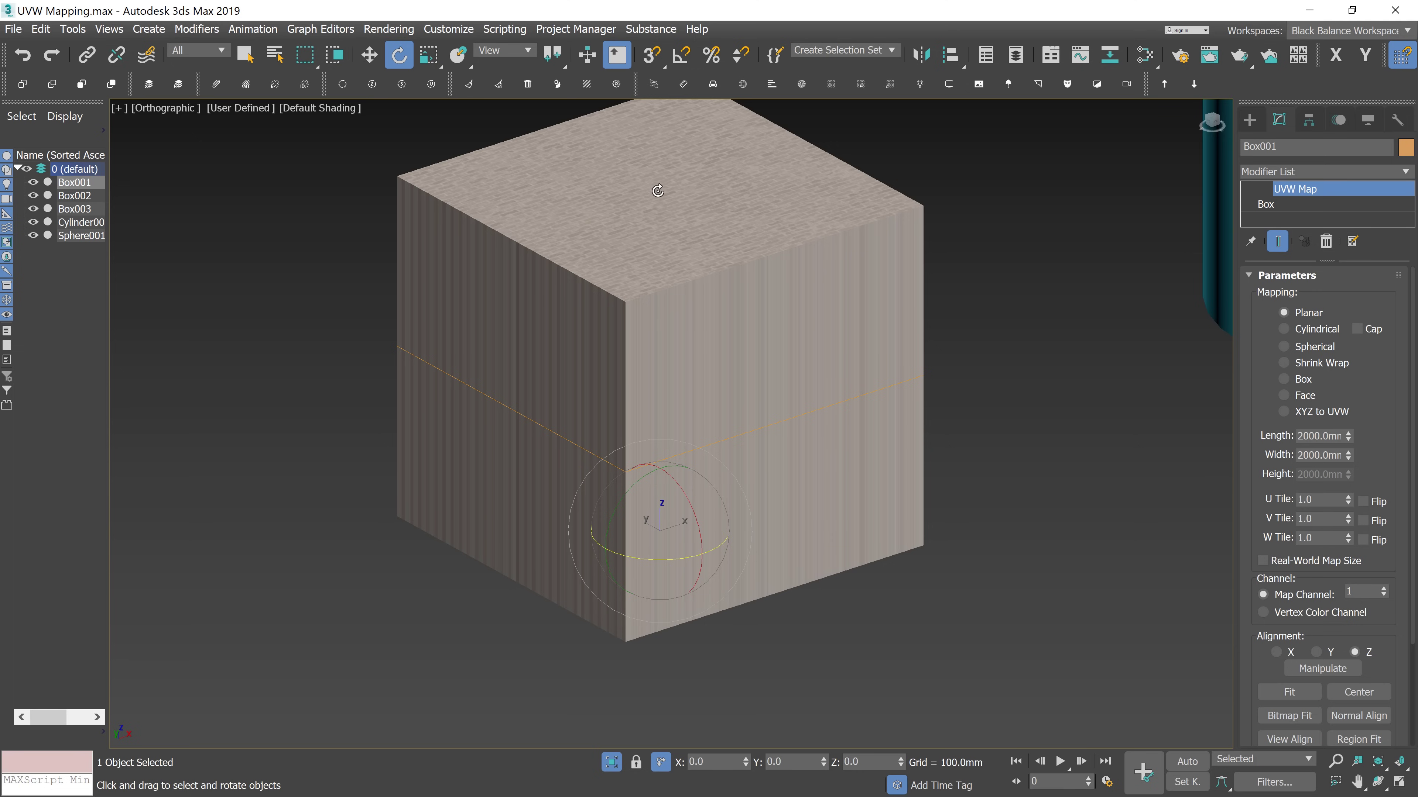
Select the cylinder, the sphere and the two yellow boxes together and assign them the brick Material #38
key(w)
alt+middle_drag(687, 220, 639, 466)
alt+middle_drag(699, 379, 690, 441)
scroll(690, 440, down, 6)
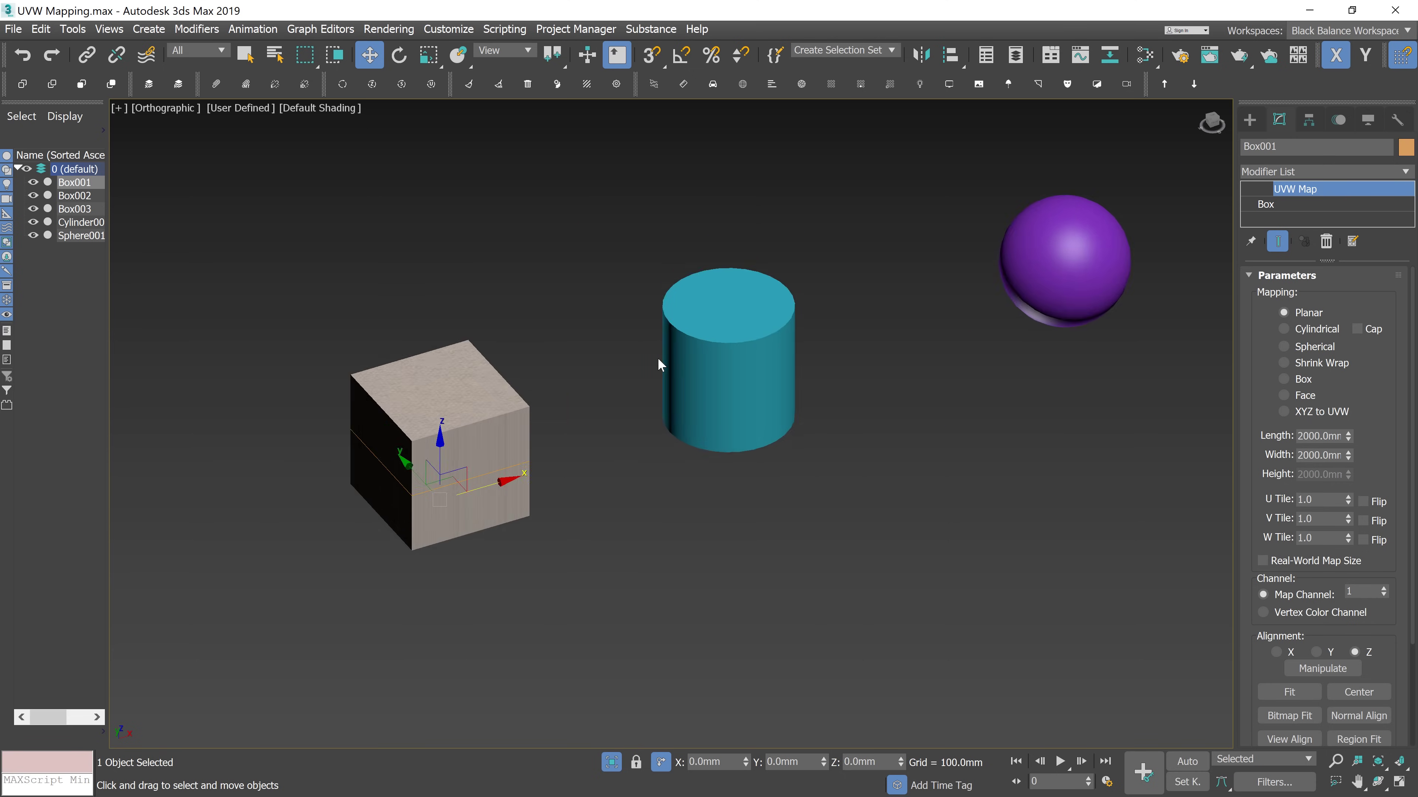
scroll(893, 357, down, 3)
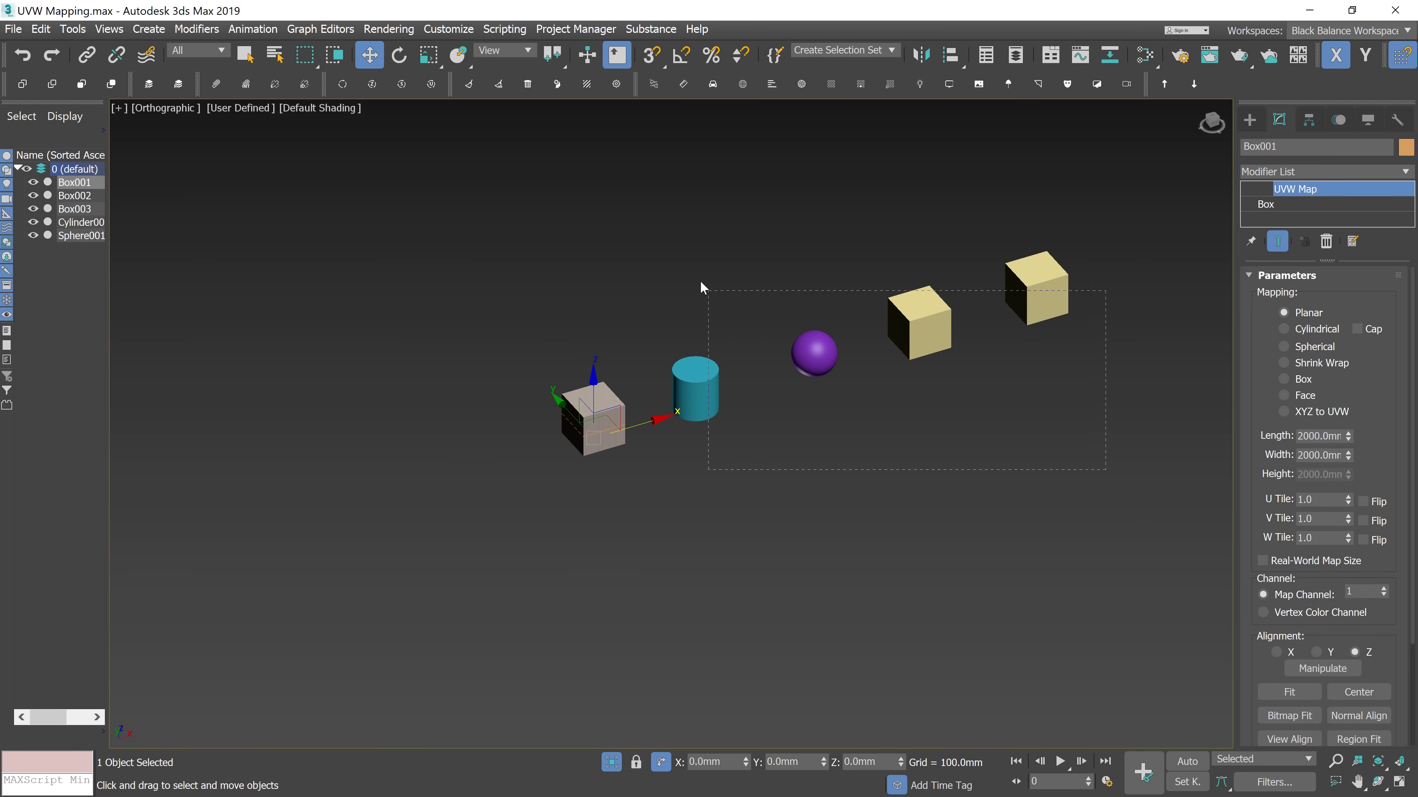
drag(701, 286, 701, 286)
key(m)
click(653, 174)
click(1304, 133)
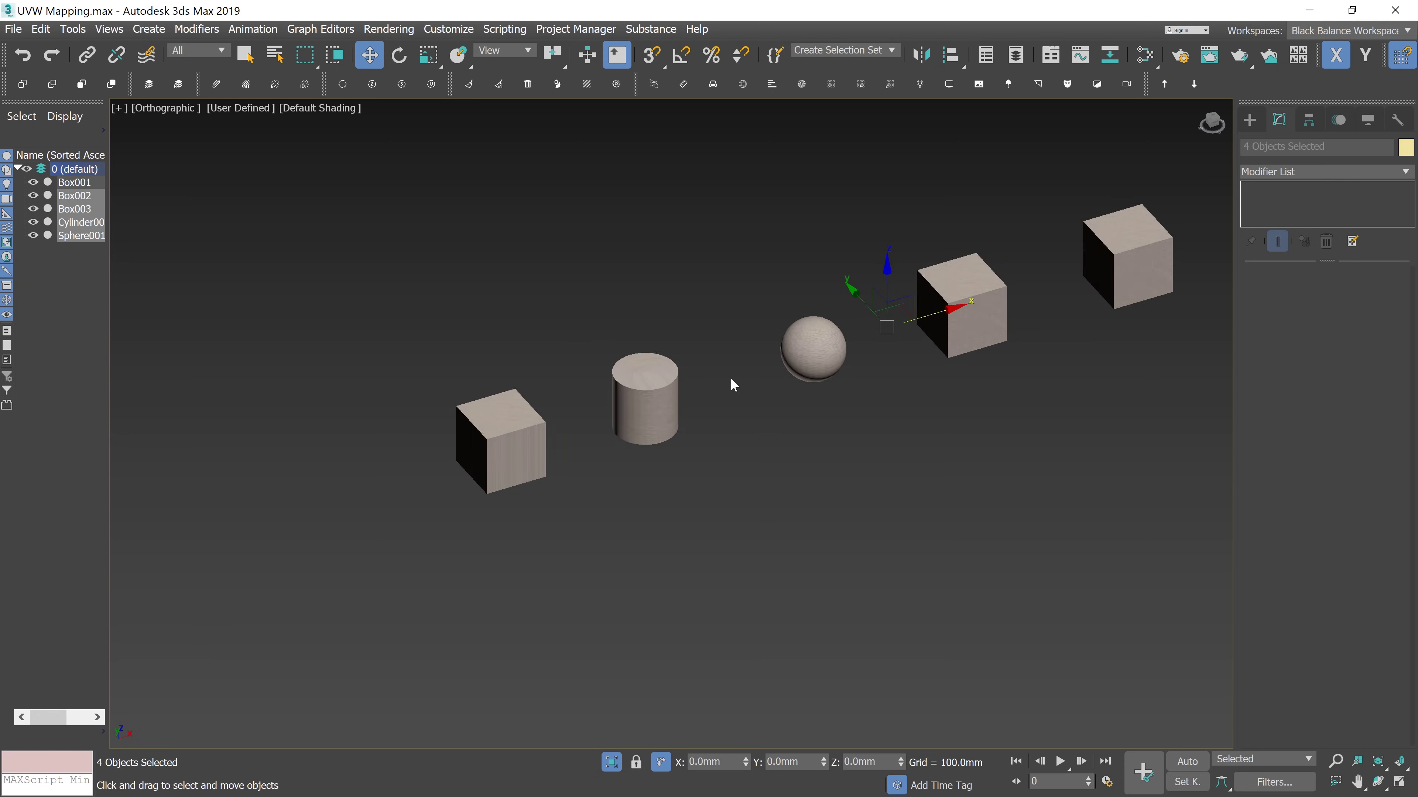
Add a UVW Map modifier to the cylinder
scroll(730, 378, up, 3)
click(544, 357)
scroll(579, 421, up, 2)
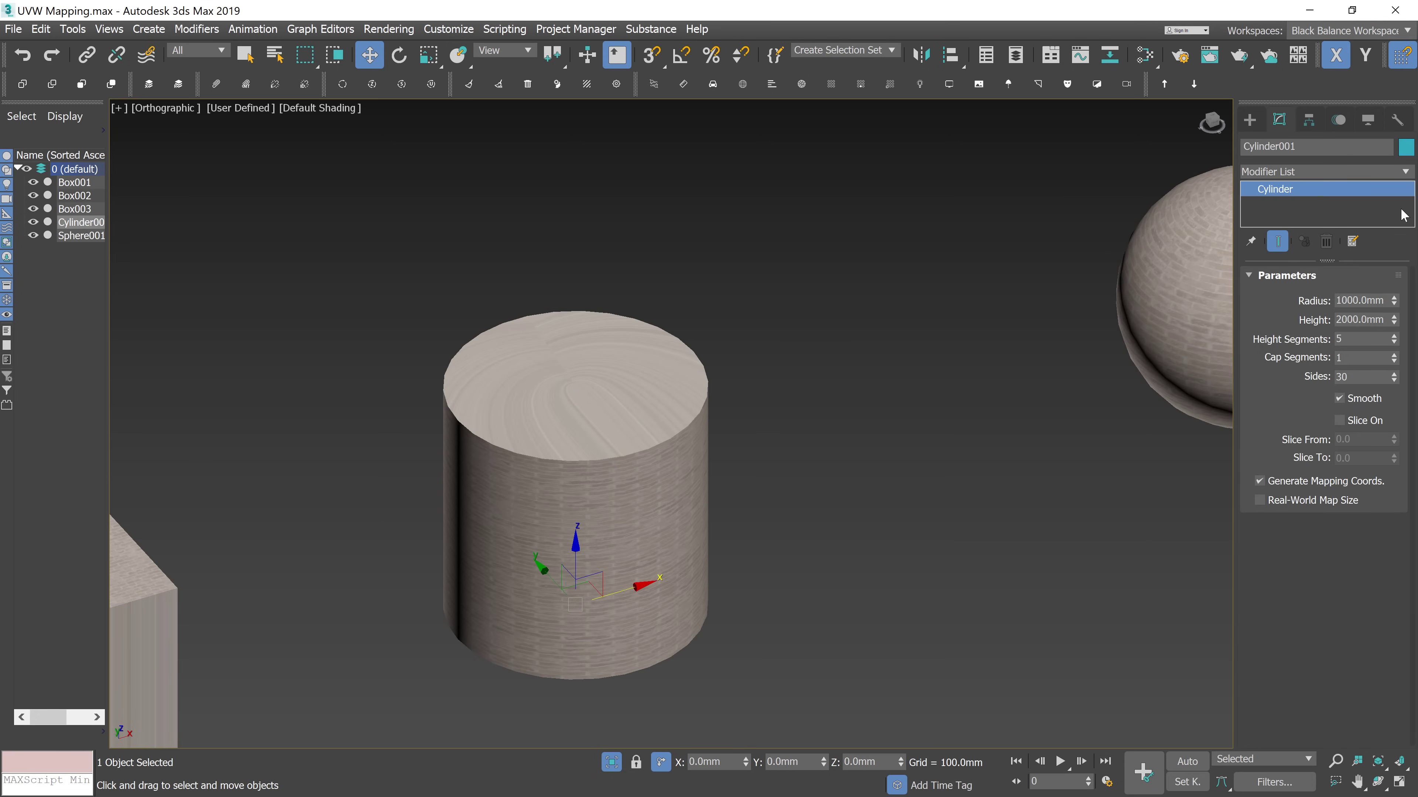
click(1402, 178)
key(u)
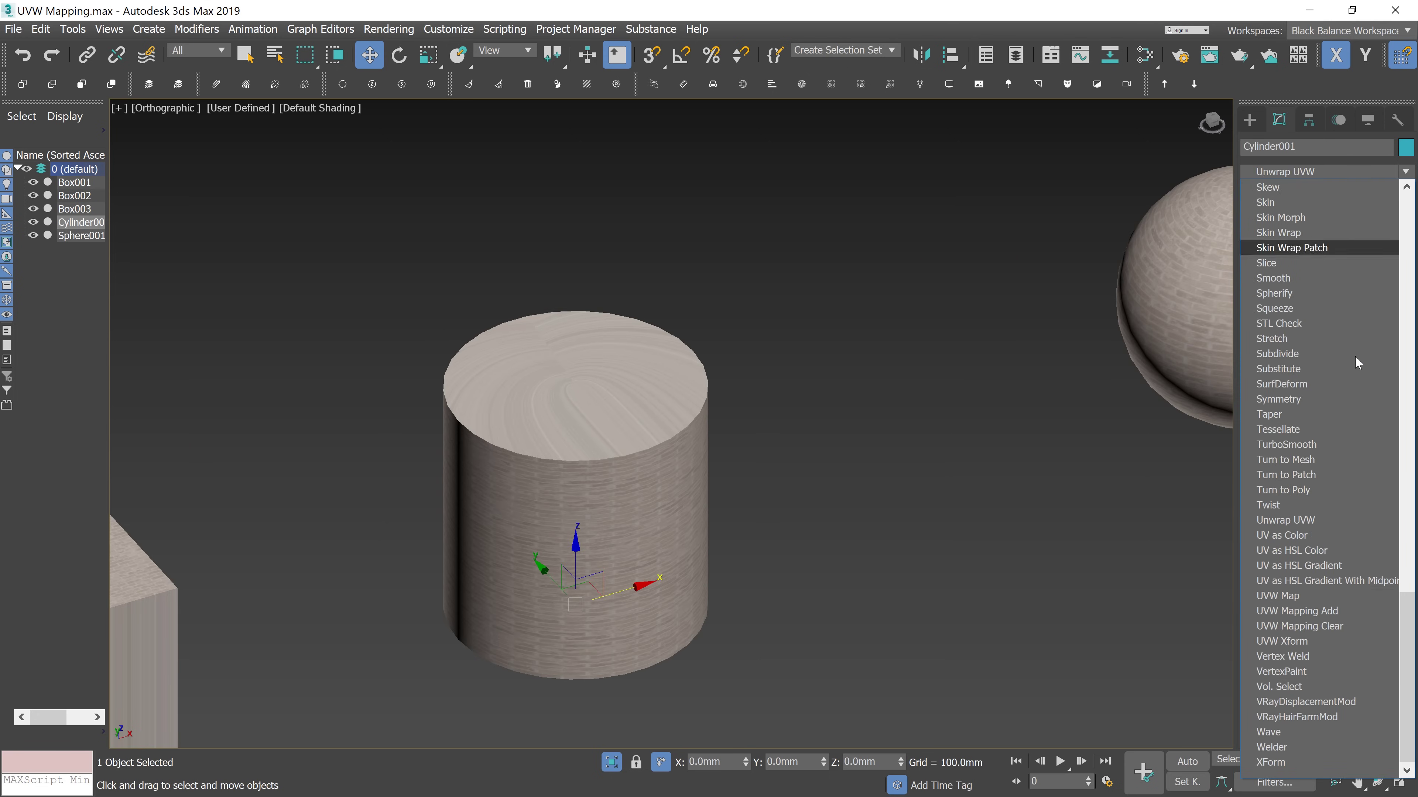
click(1303, 593)
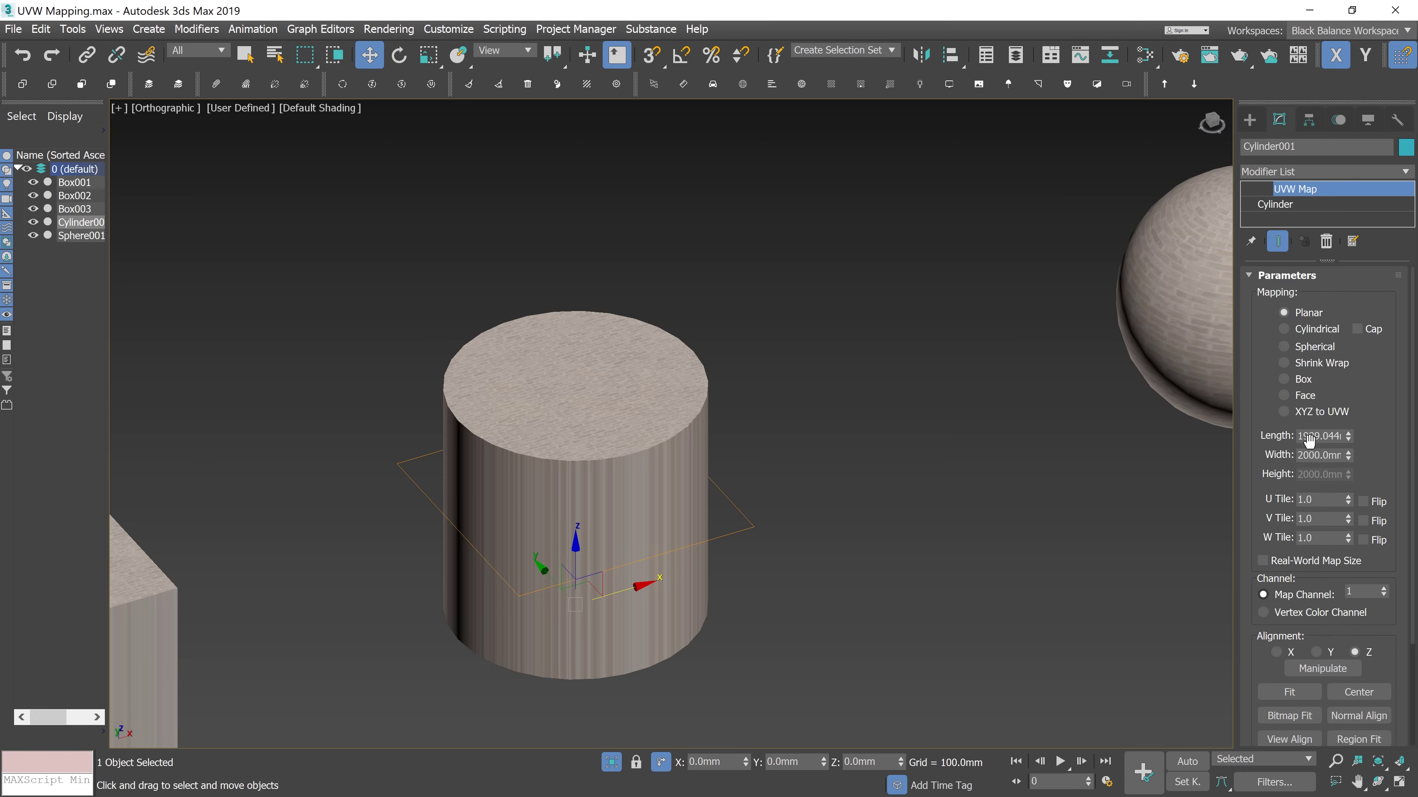
Set the cylinder's UVW mapping to Cylindrical with the Cap option enabled
click(1316, 329)
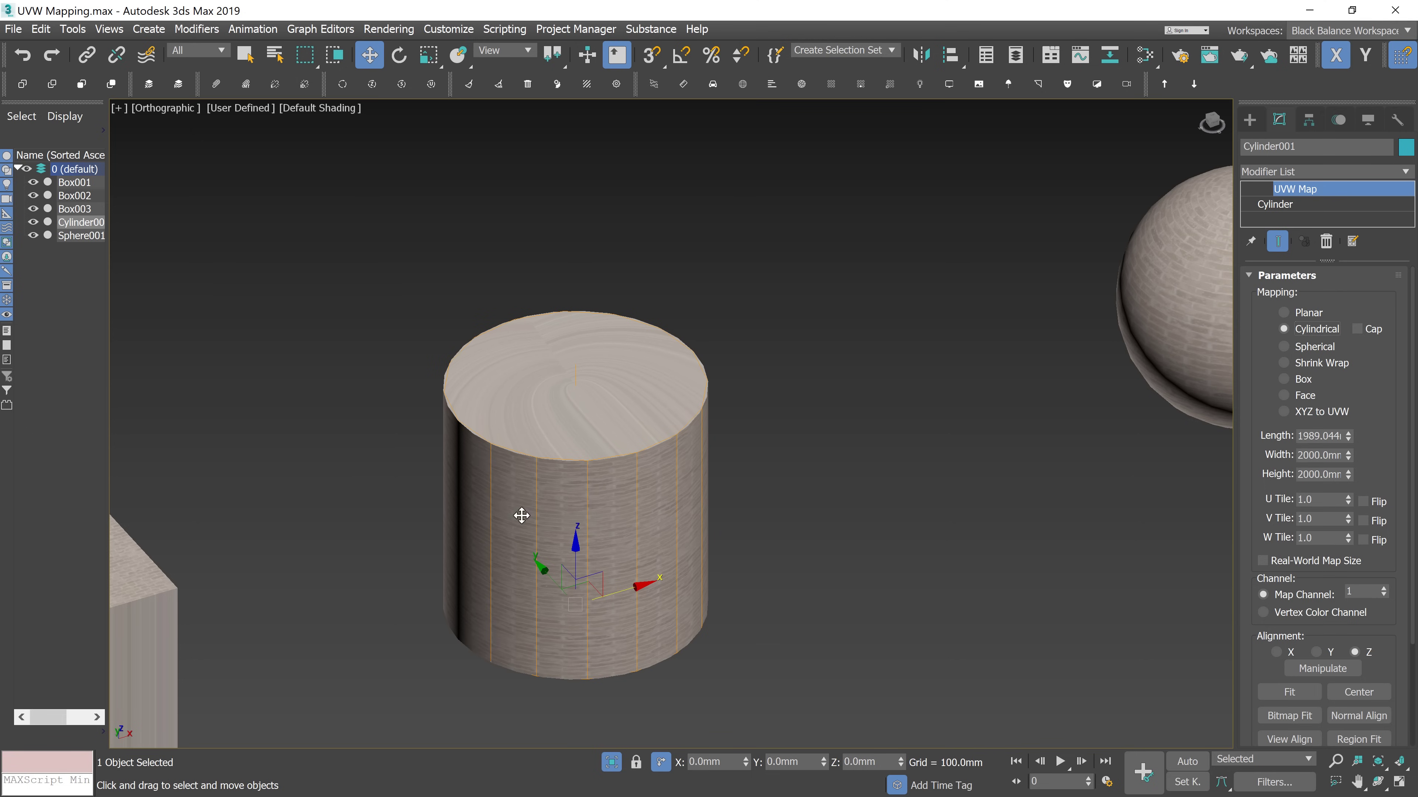
alt+middle_drag(725, 492, 564, 376)
click(1370, 328)
alt+middle_drag(698, 521, 724, 513)
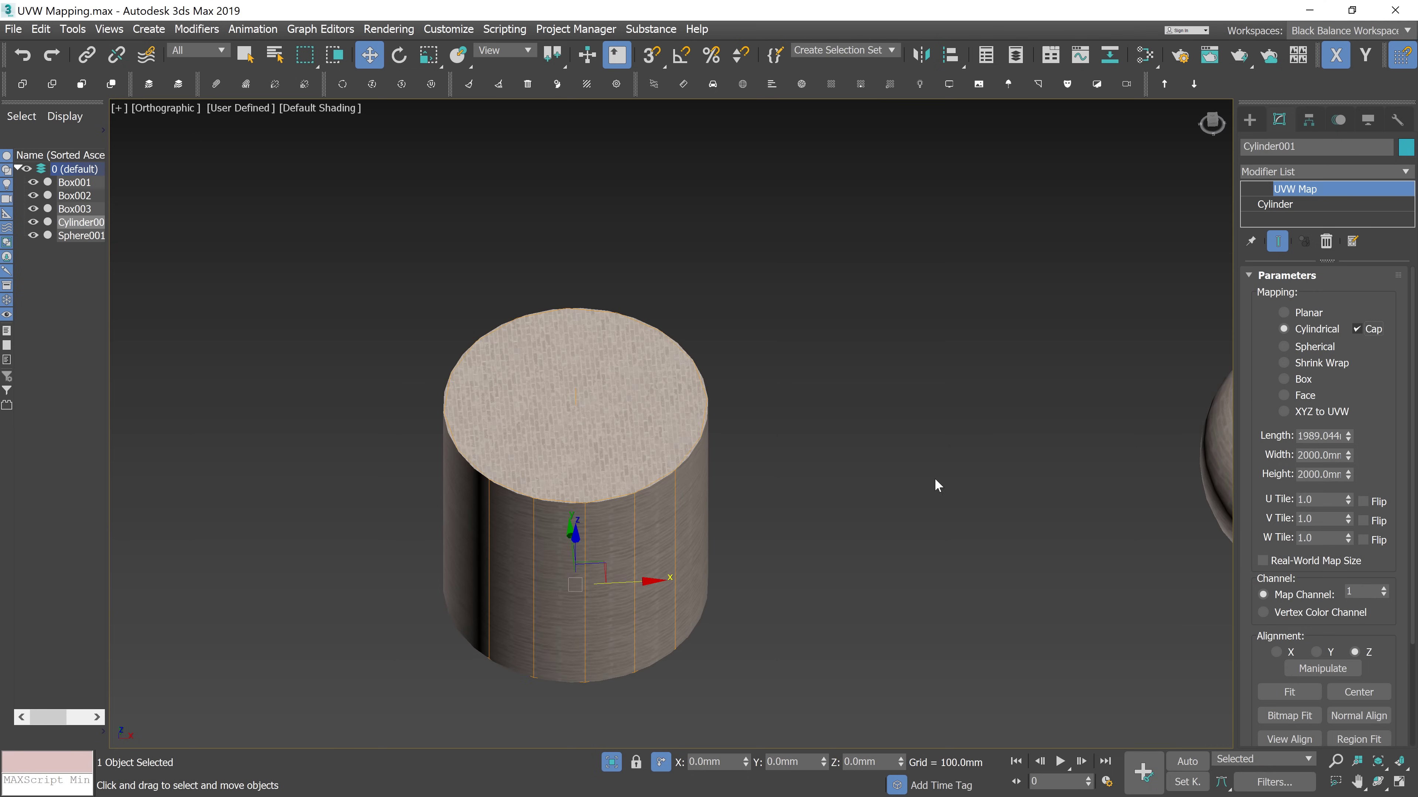
alt+middle_drag(696, 541, 714, 586)
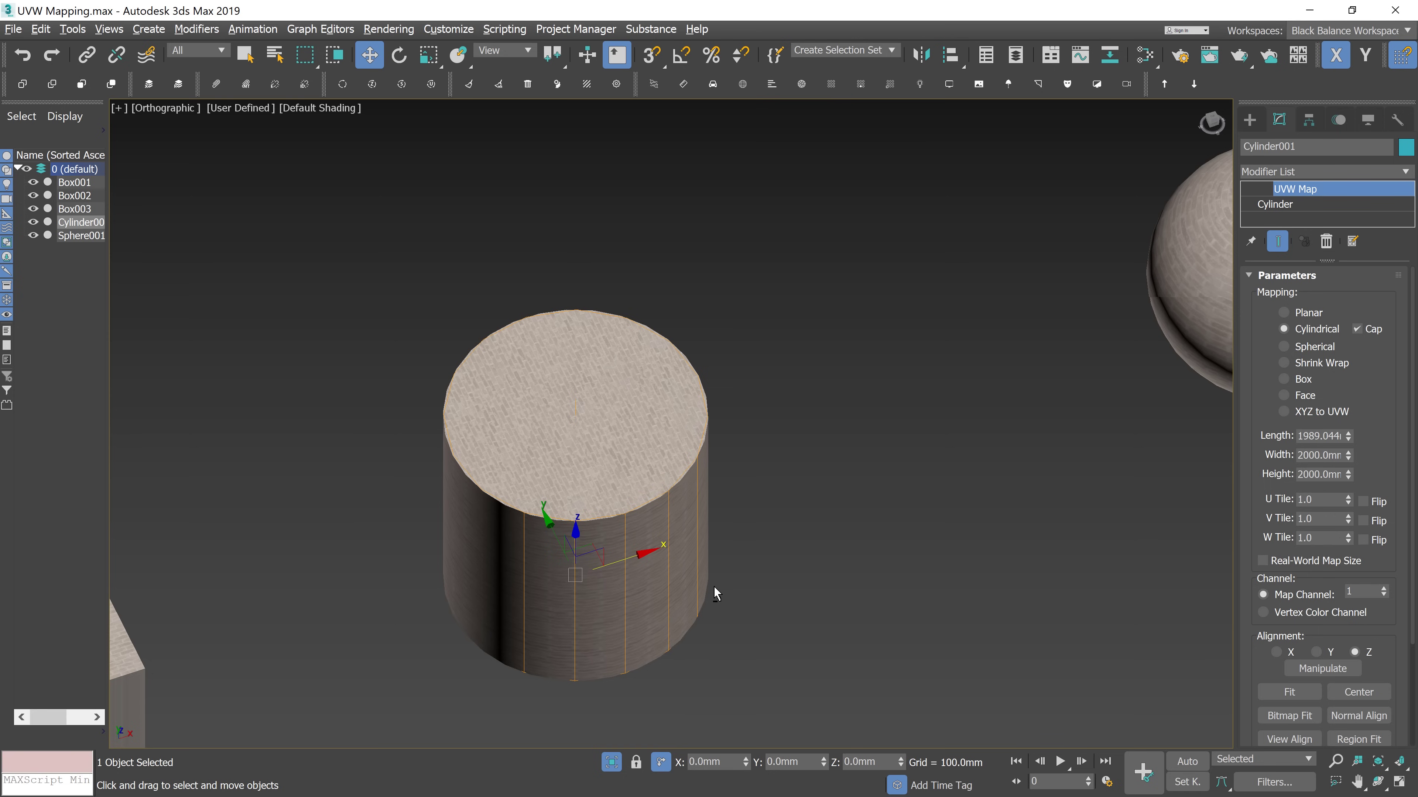
Add a UVW Map modifier to the sphere and set its mapping type to Spherical
scroll(713, 586, down, 3)
middle_drag(971, 484, 714, 423)
click(714, 423)
click(1336, 175)
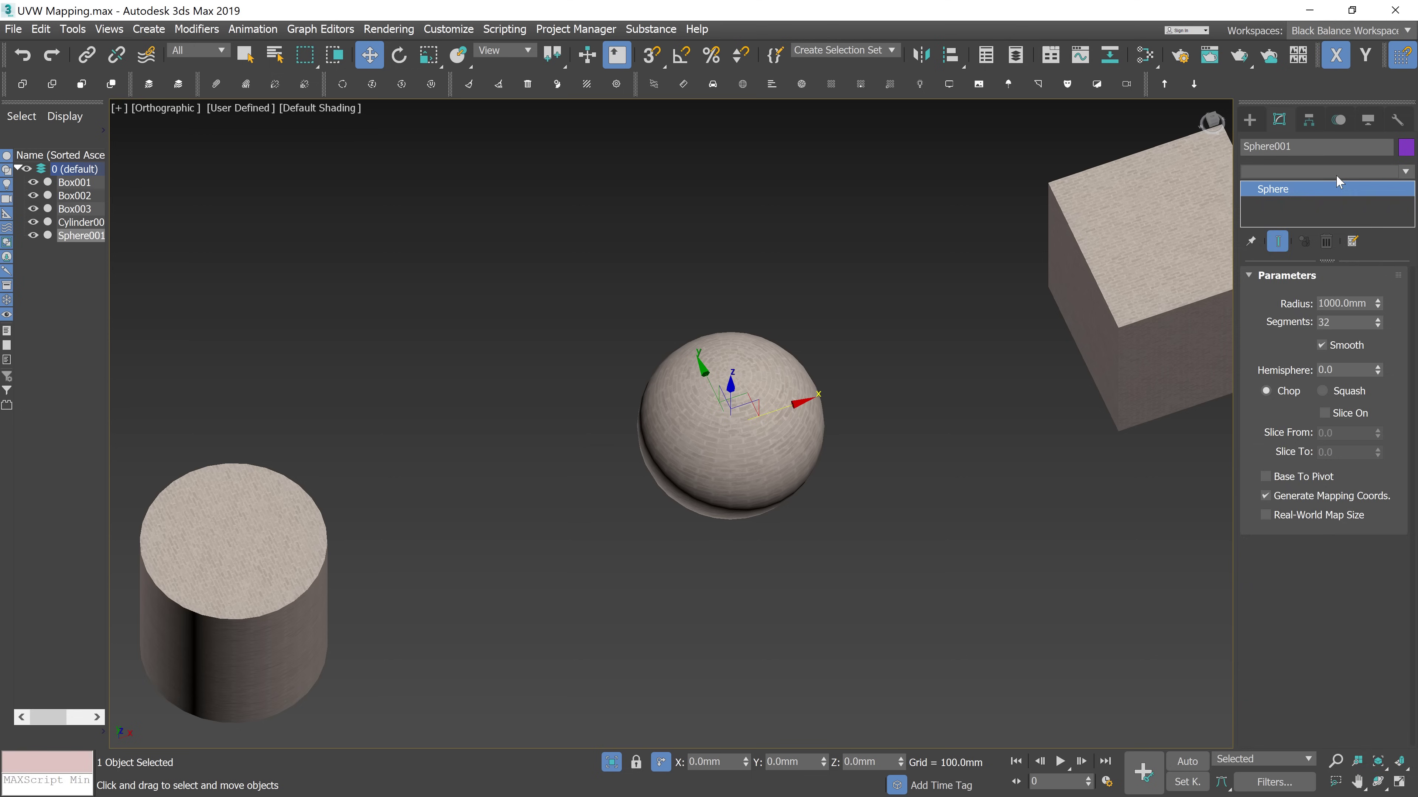
click(1305, 595)
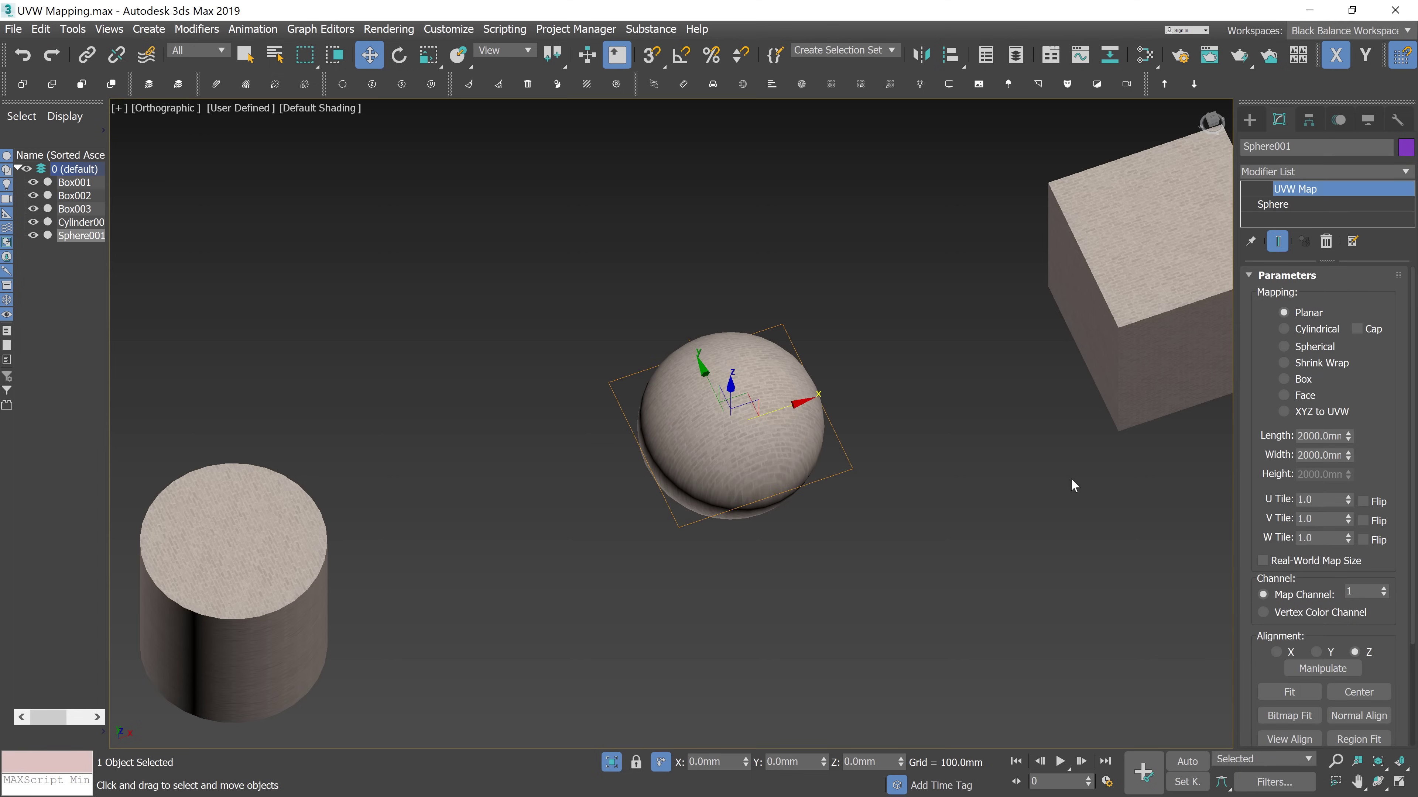
scroll(760, 446, up, 4)
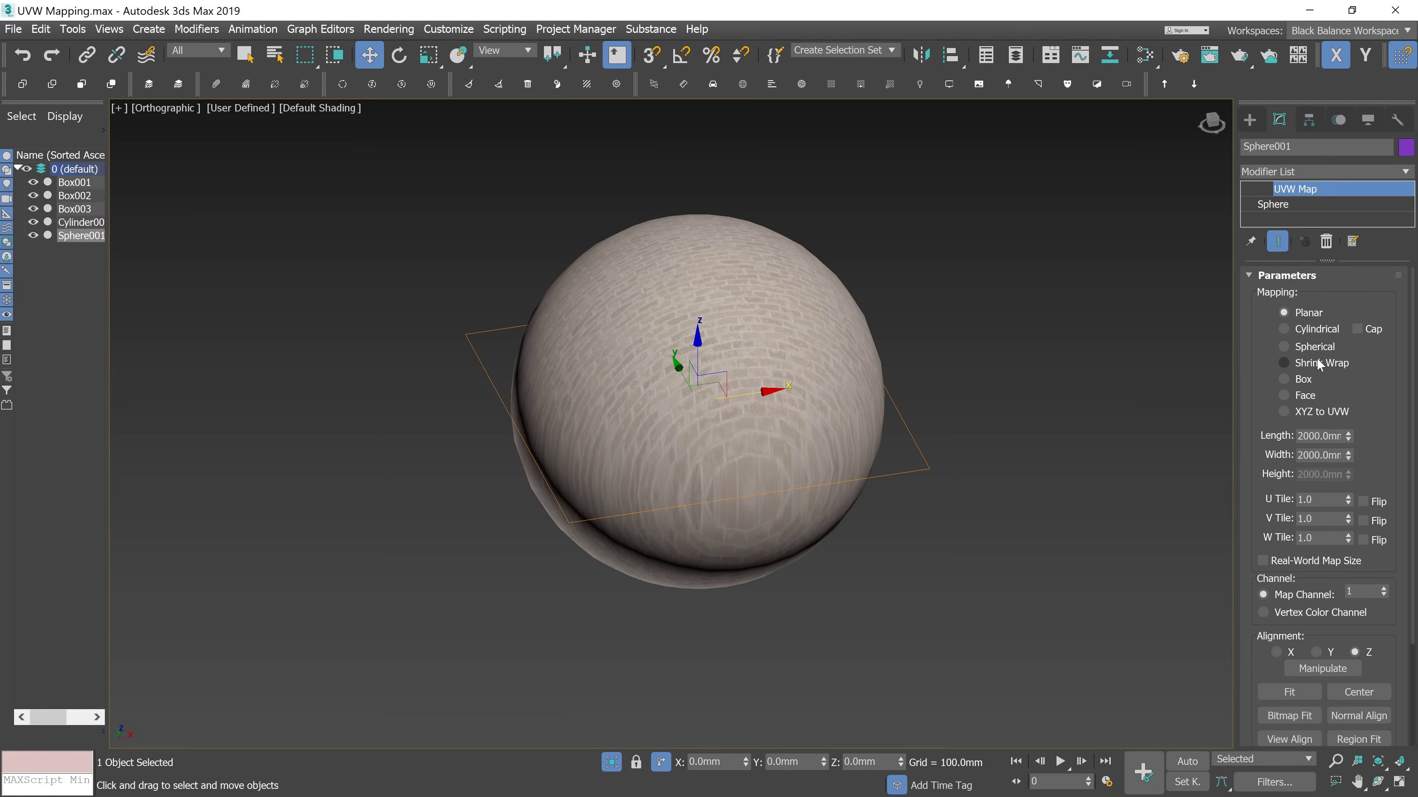
click(1323, 350)
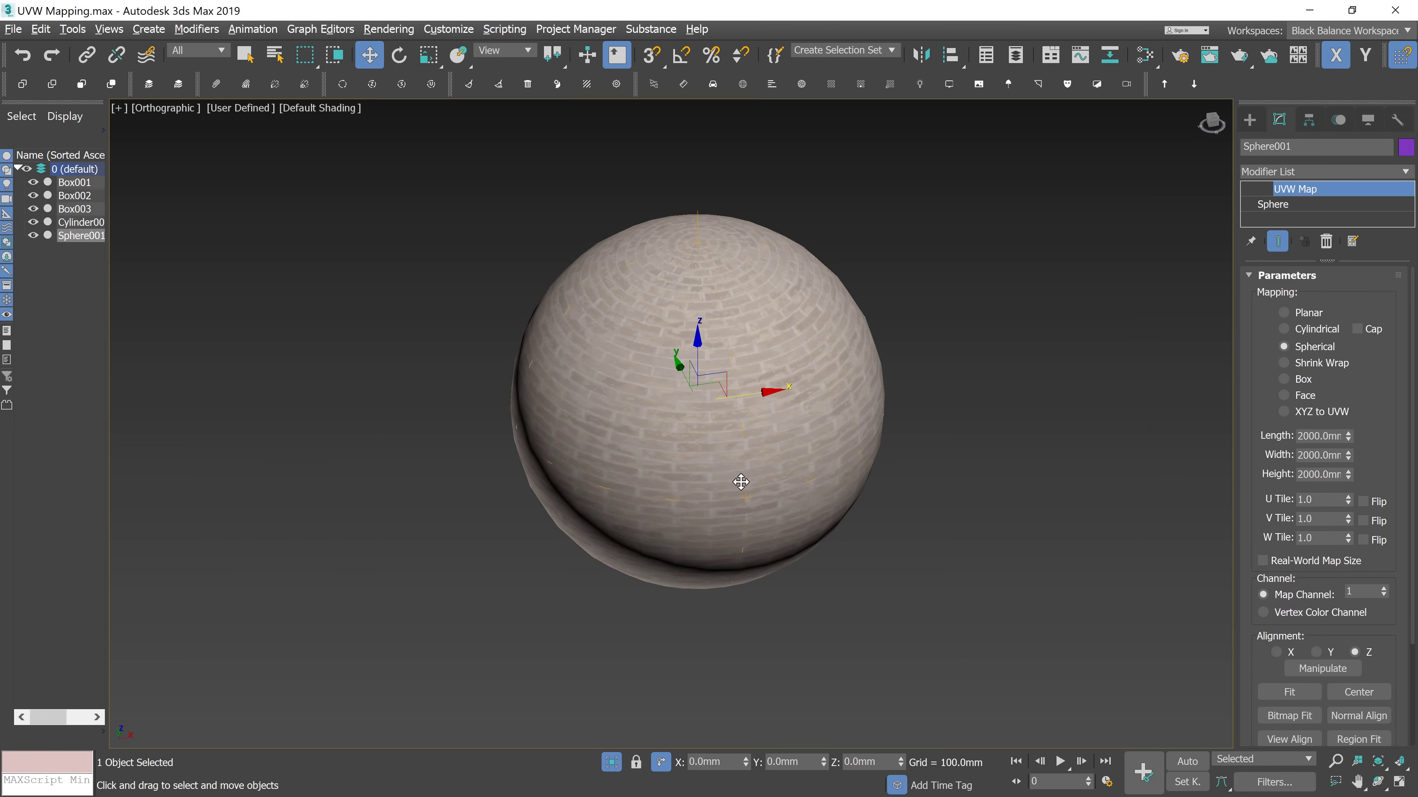
mouse_move(737, 528)
alt+middle_down()
mouse_move(737, 441)
mouse_move(743, 532)
alt+middle_up()
Add a UVW Map modifier to the box beside the sphere and set its mapping type to Box
scroll(742, 531, down, 2)
scroll(742, 531, down, 6)
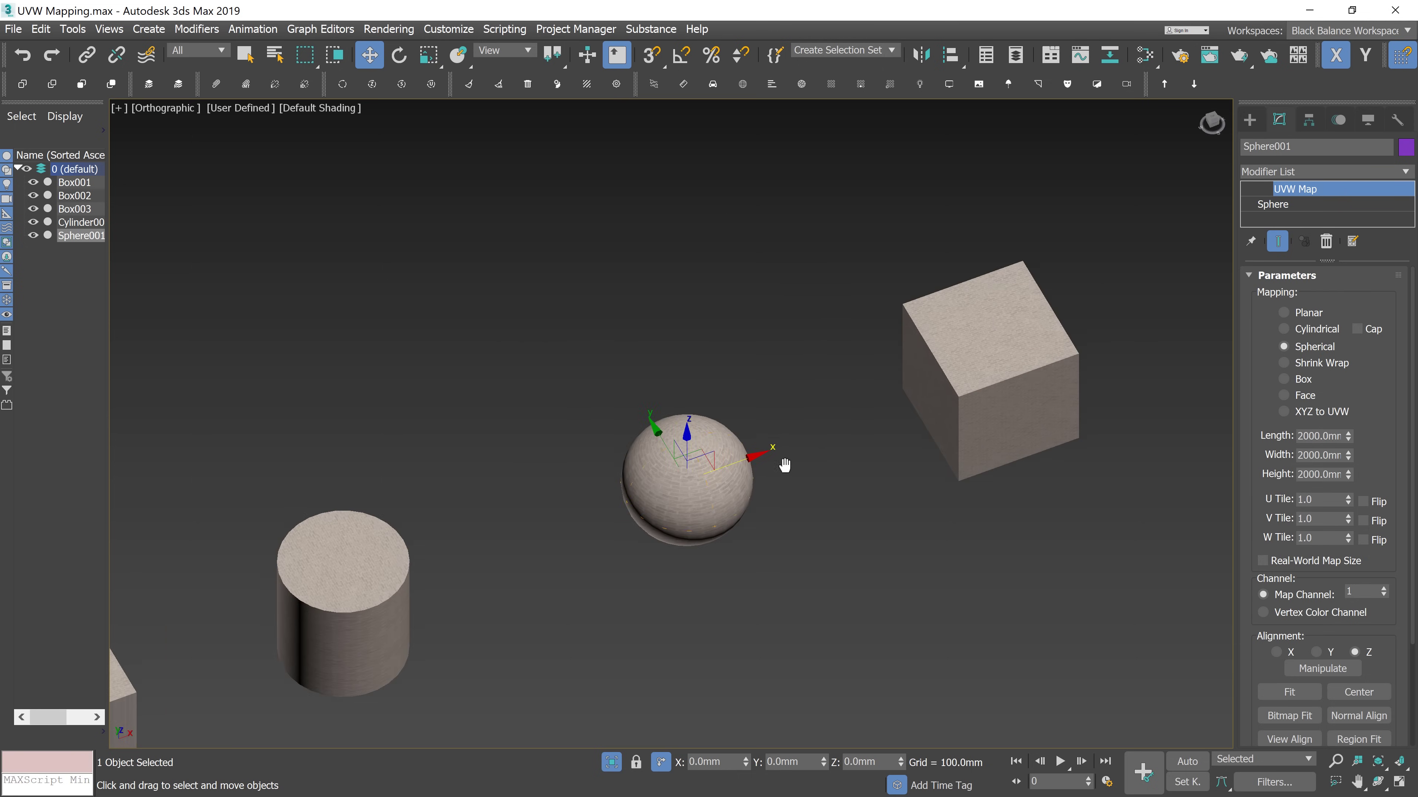
click(747, 406)
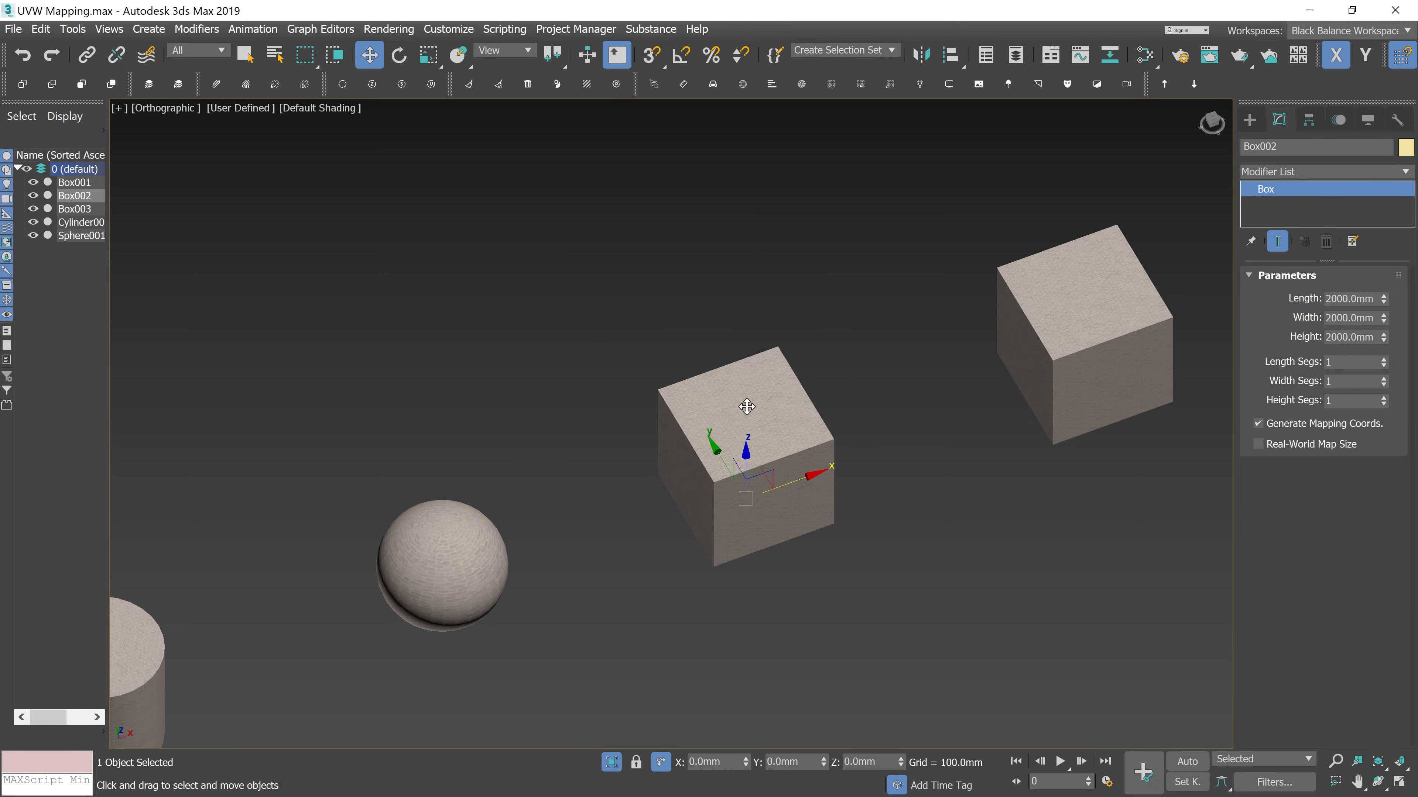
click(1331, 174)
key(u)
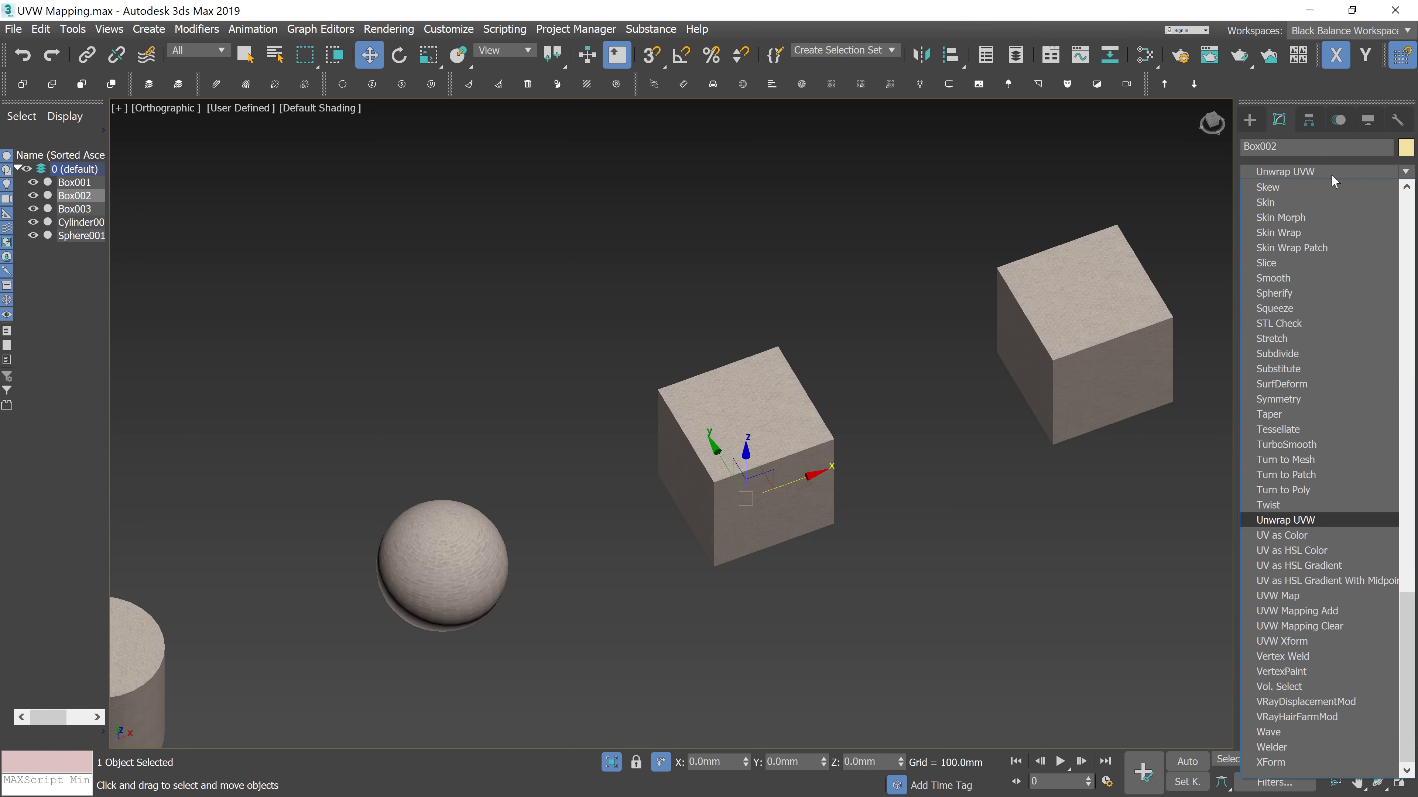
click(1291, 596)
click(1312, 379)
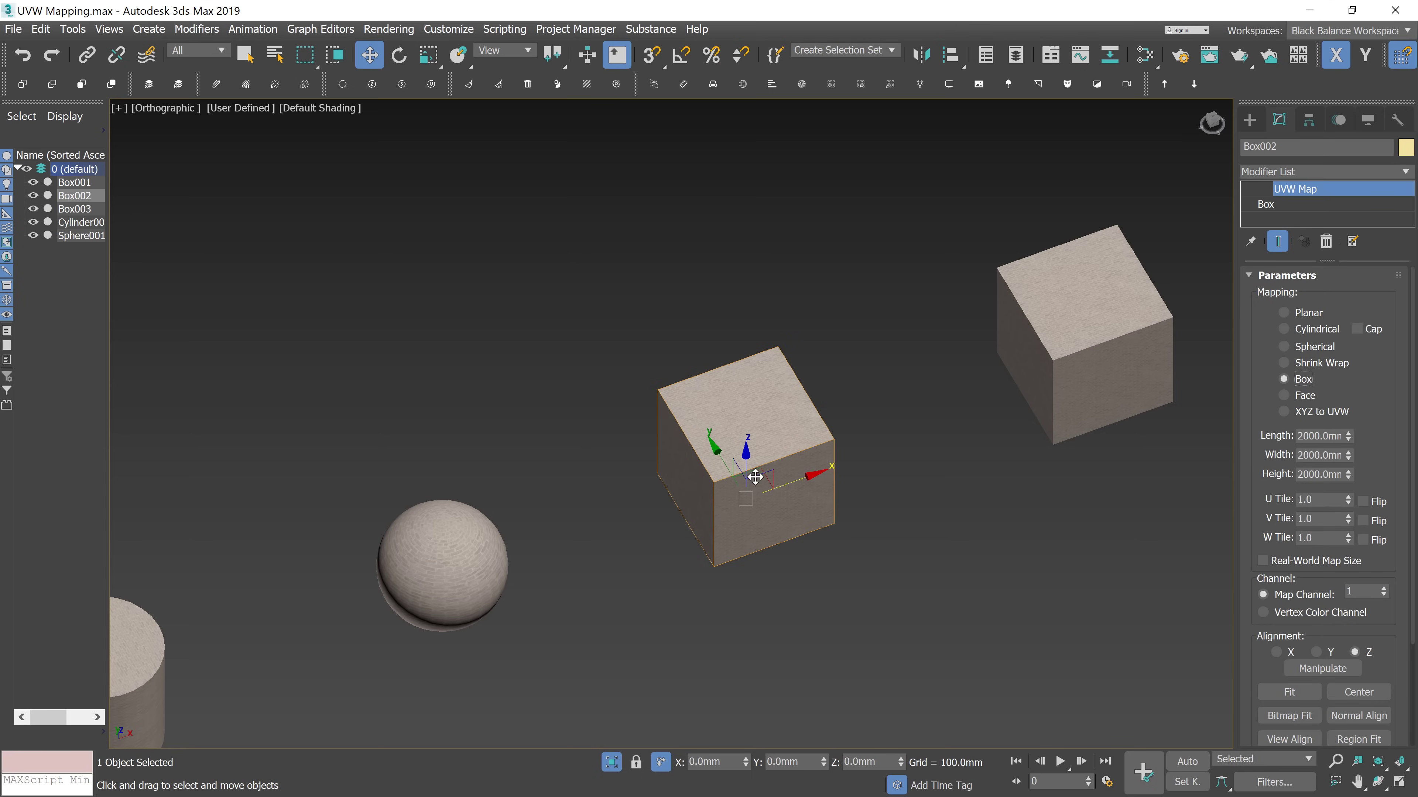
scroll(759, 474, up, 4)
alt+middle_drag(787, 455, 762, 480)
scroll(762, 480, down, 5)
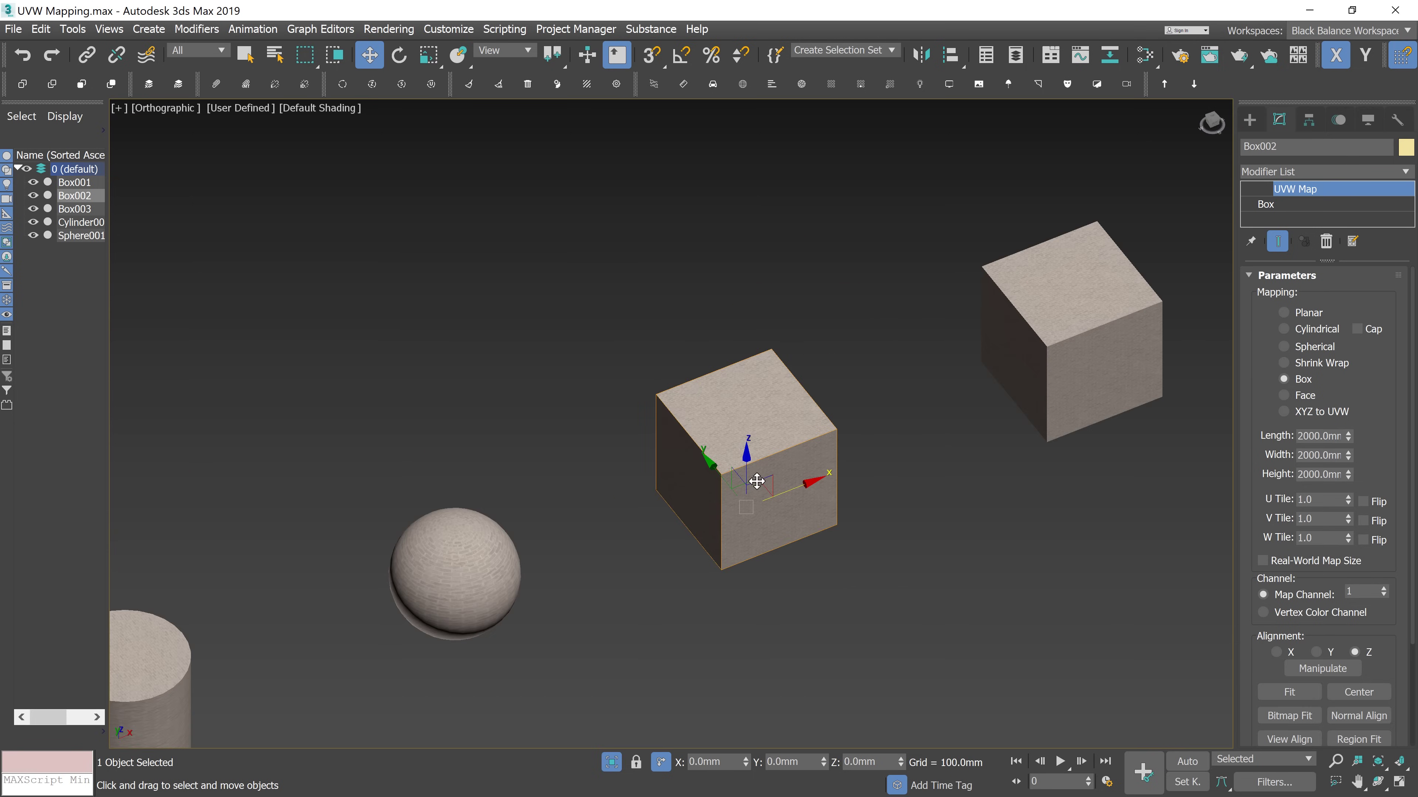
Select the last box in the row and examine its segment divisions in wireframe display
middle_drag(981, 405, 767, 408)
click(773, 391)
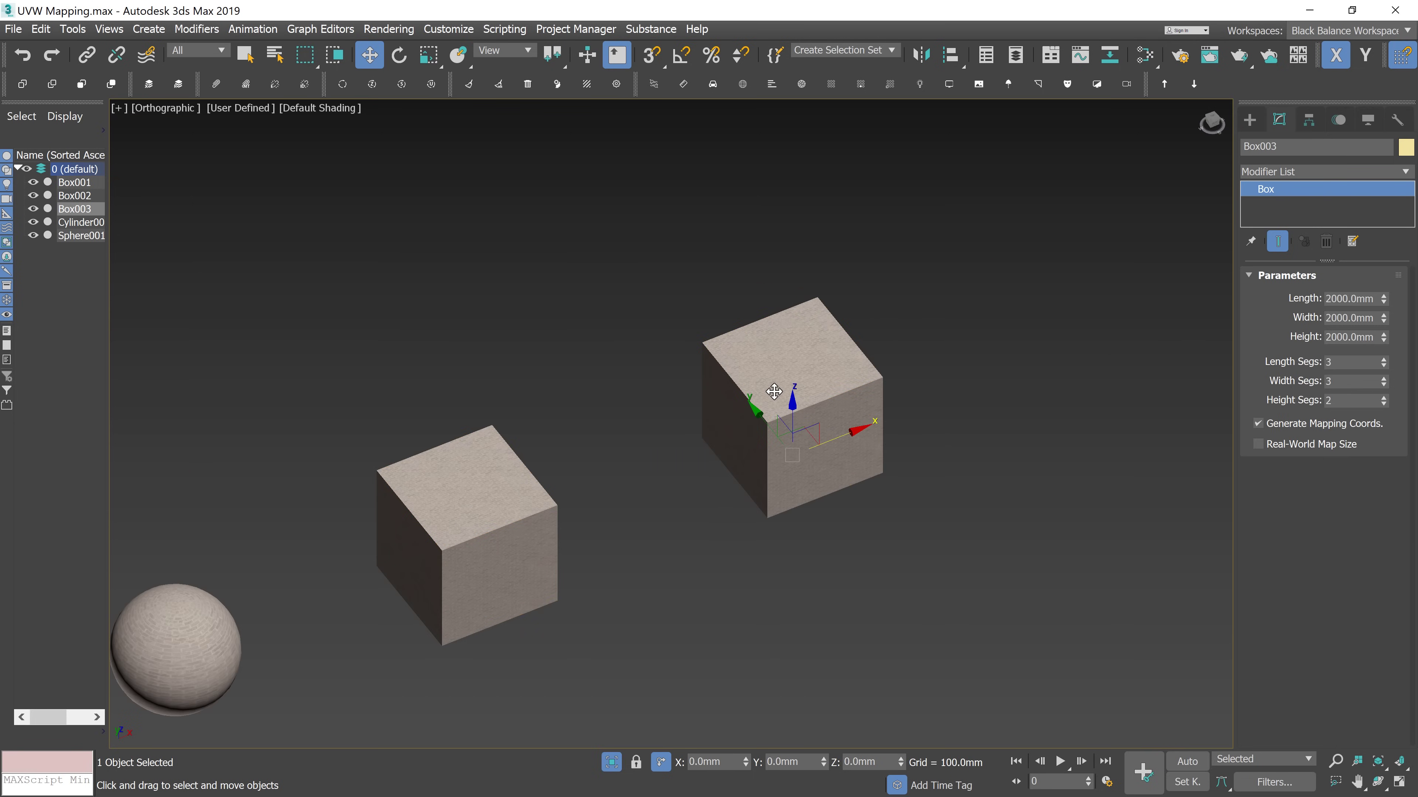
key(F3)
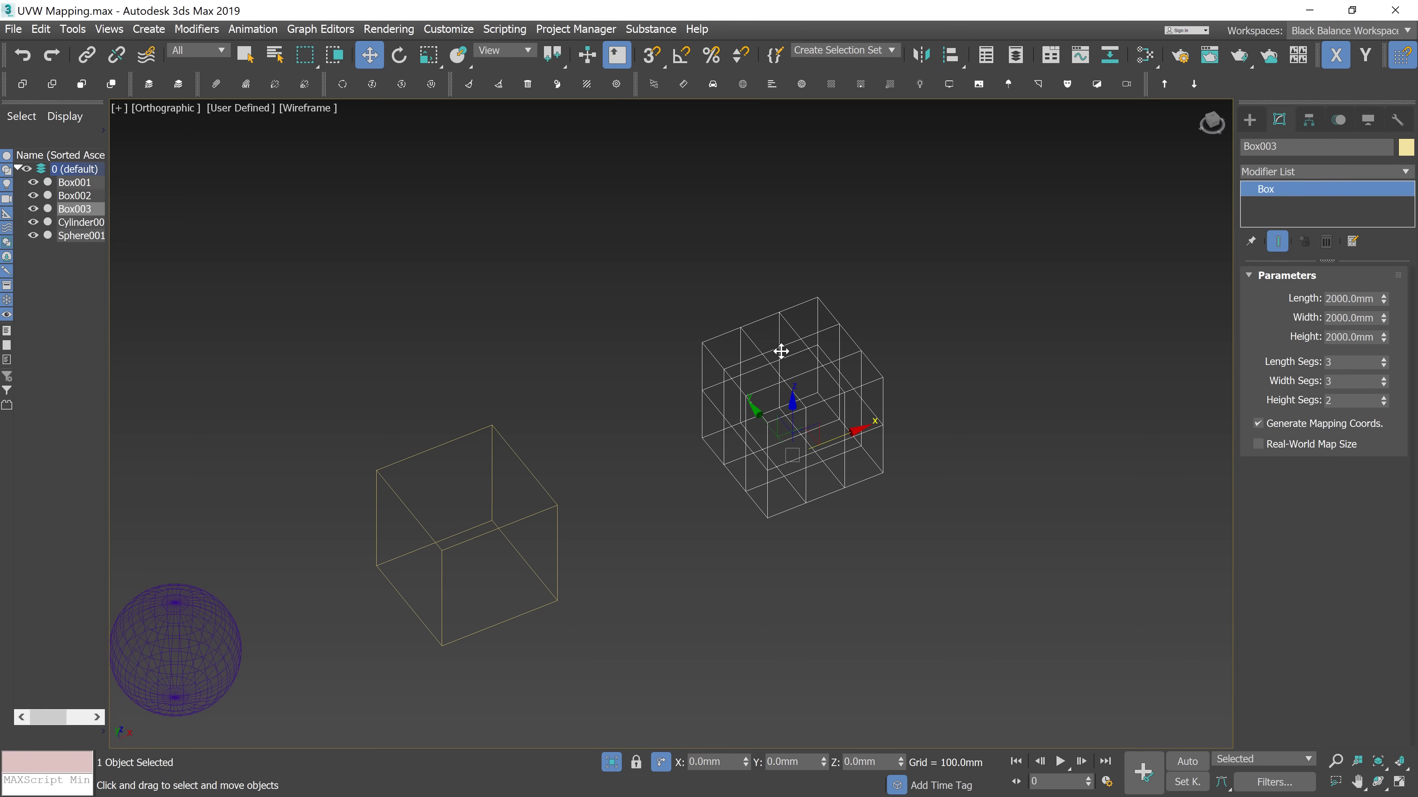
key(F3)
scroll(817, 407, up, 4)
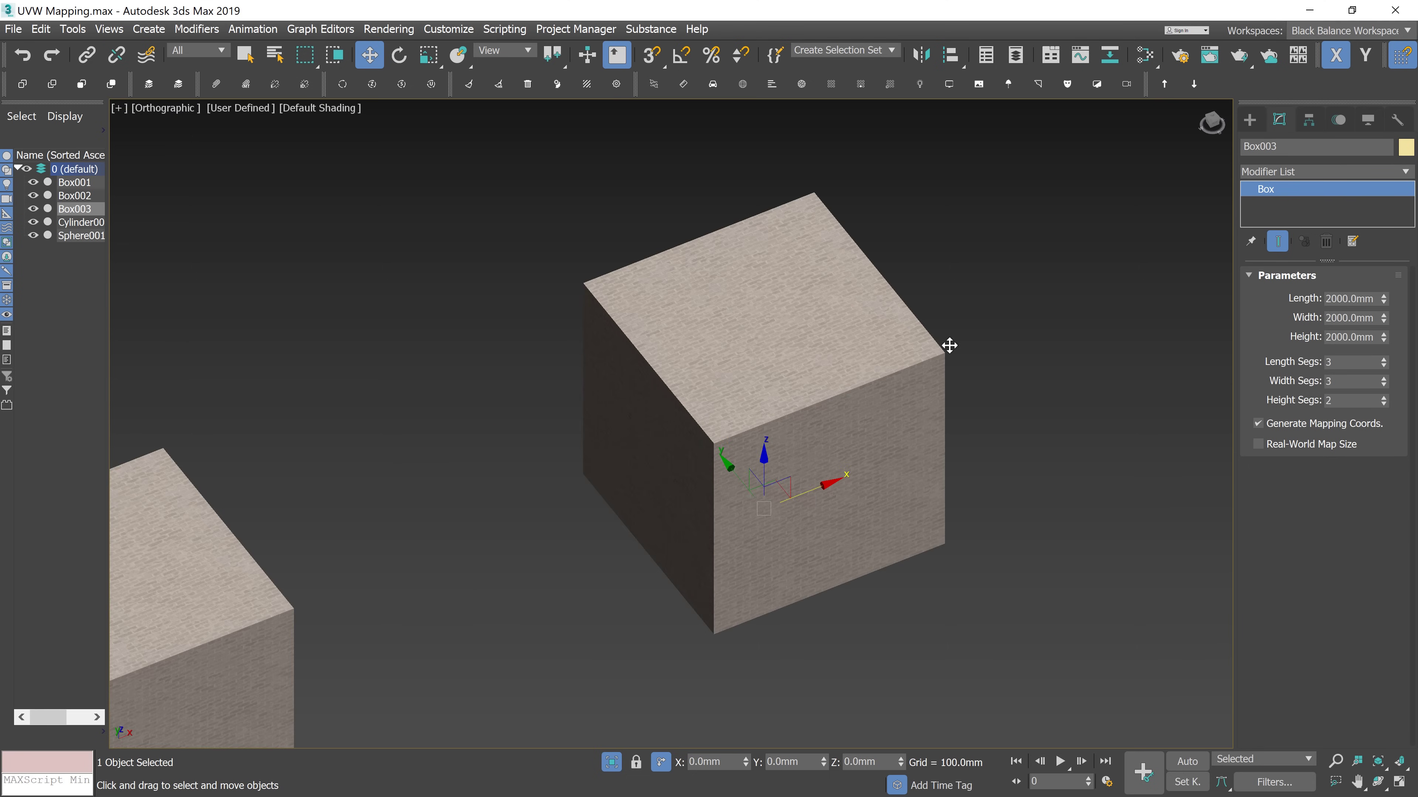
Add a UVW Map modifier with Face mapping to the segmented box and show edged faces in the viewport
click(1362, 170)
scroll(1328, 402, down, 10)
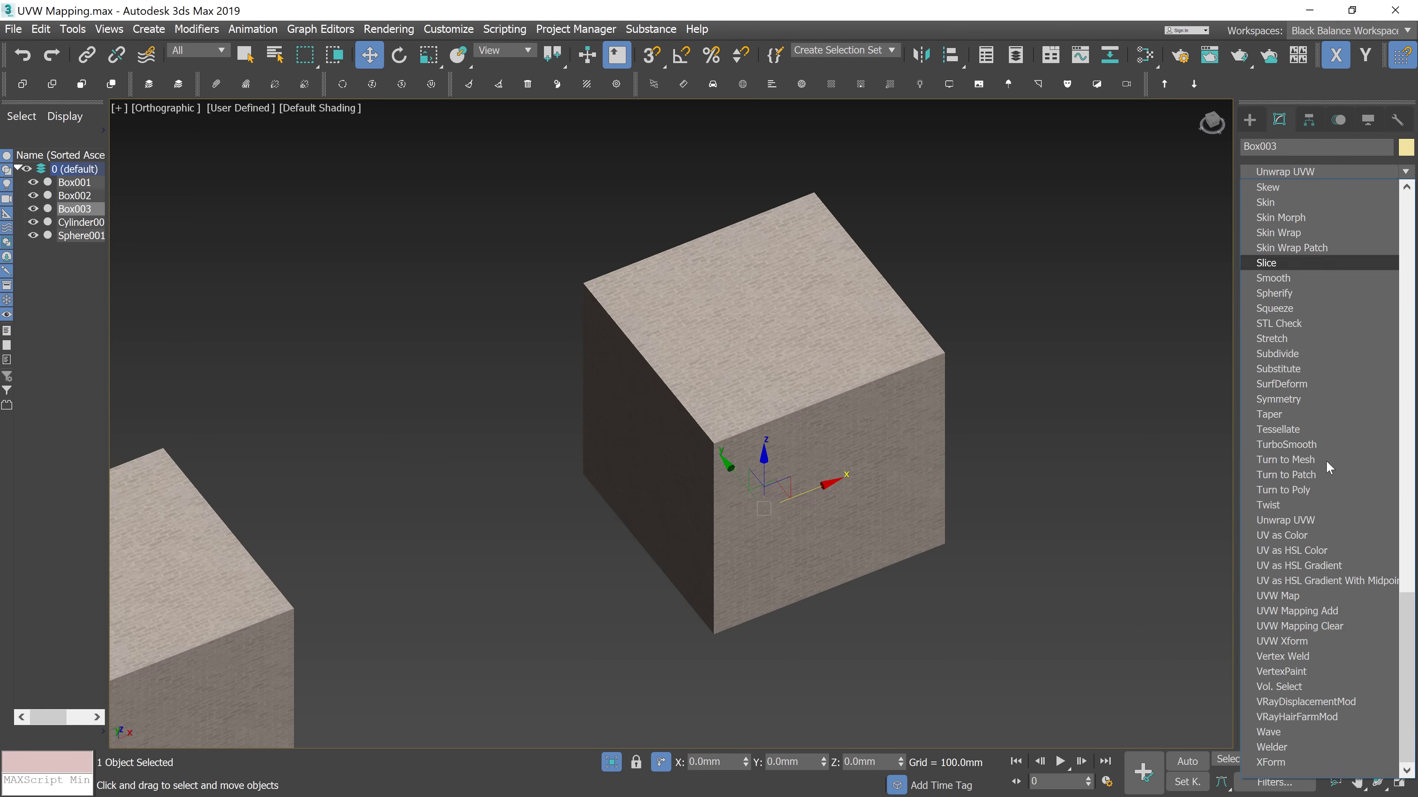
click(1292, 599)
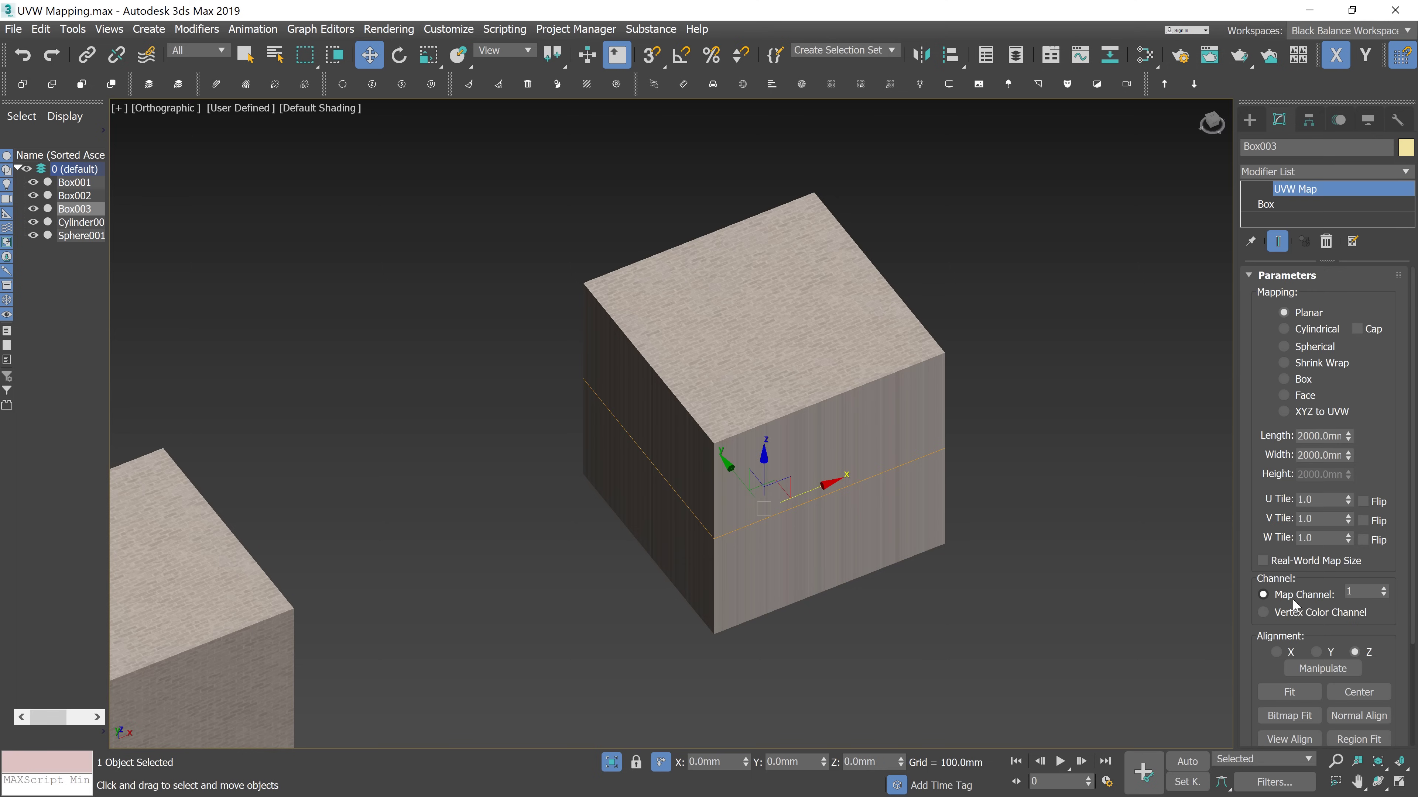
click(1305, 396)
key(F4)
alt+middle_drag(813, 538, 747, 415)
scroll(744, 416, up, 5)
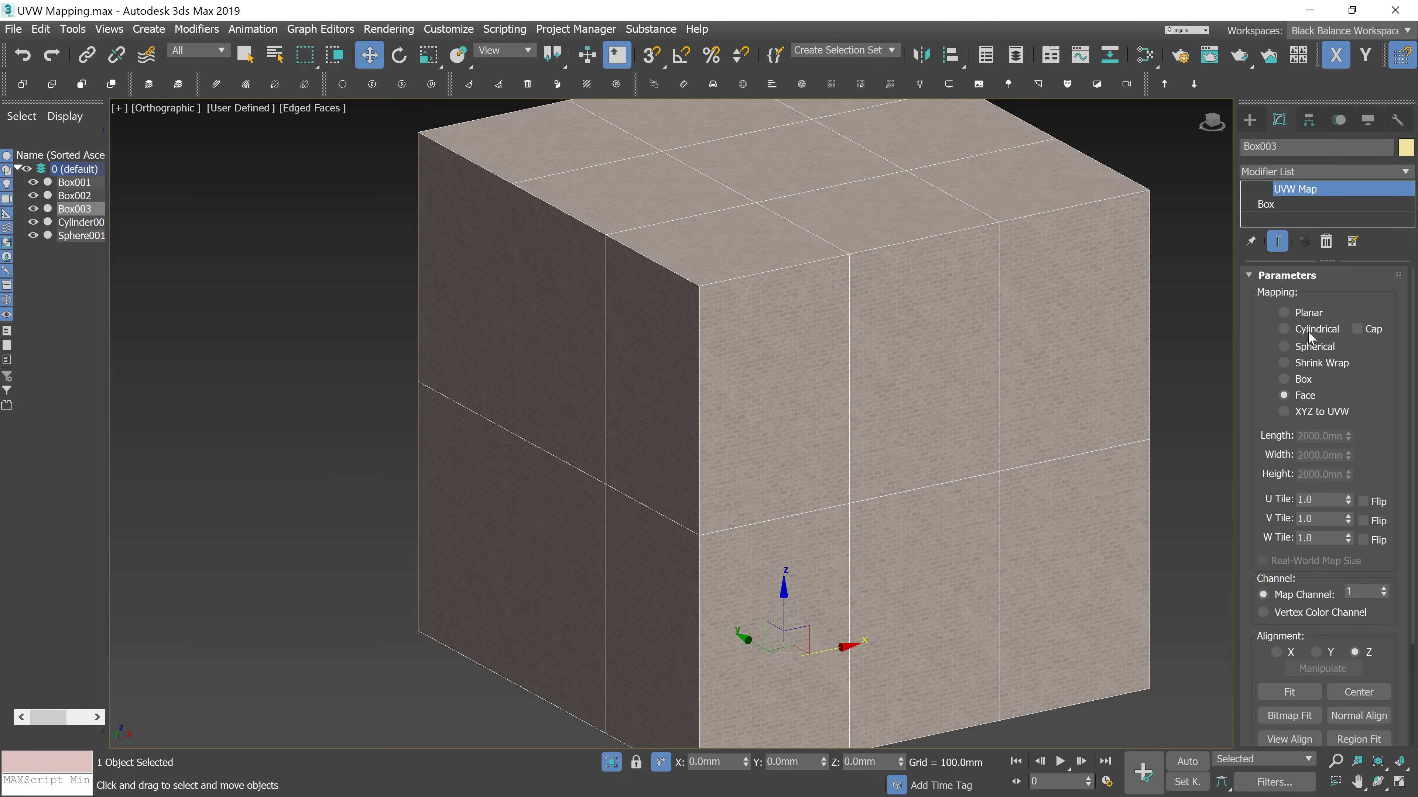
Set the face-mapped box's segments to 5 in length, 6 in width and 6 in height
click(1266, 205)
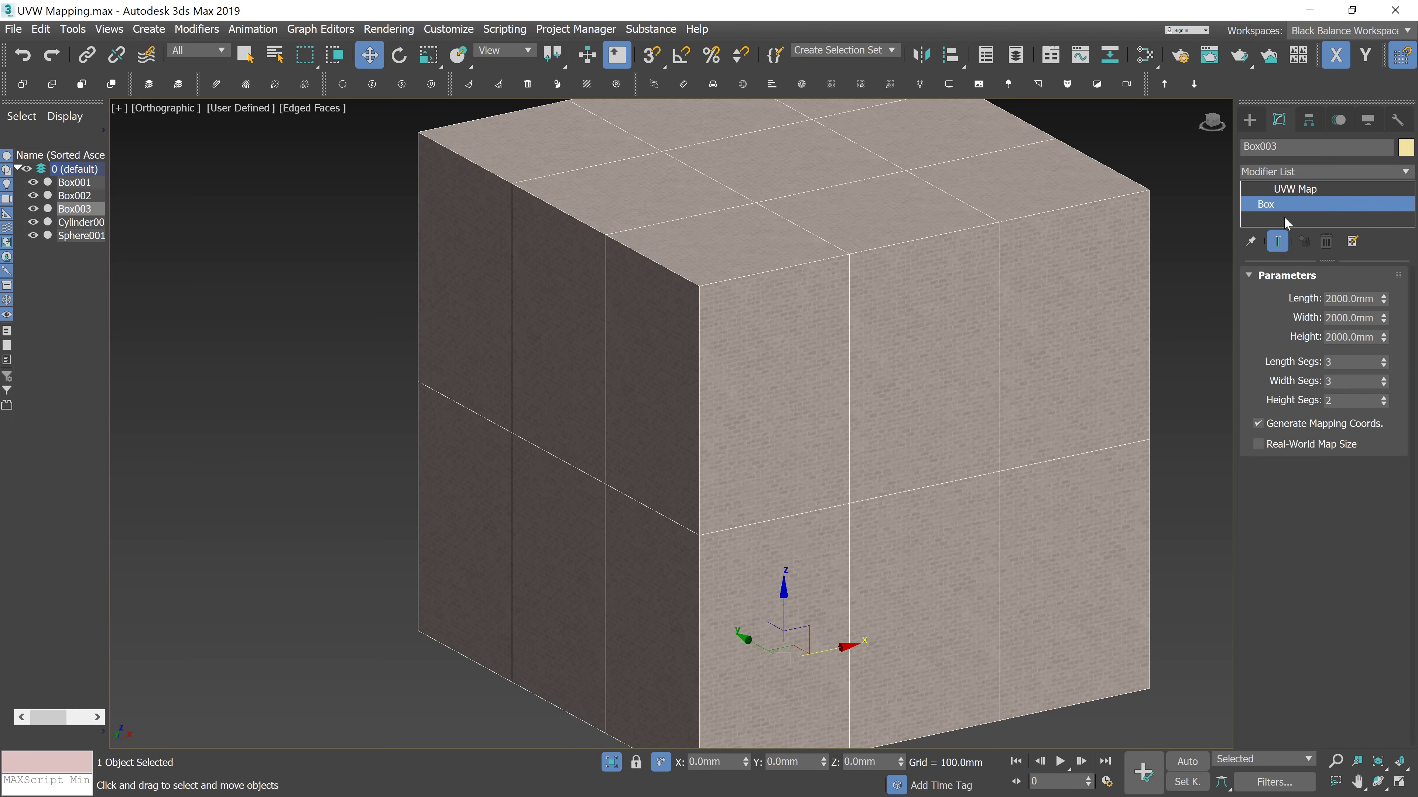
click(1383, 360)
click(1383, 360)
click(1384, 378)
click(1384, 378)
click(1384, 378)
click(1383, 397)
click(1384, 397)
click(1384, 397)
click(1384, 397)
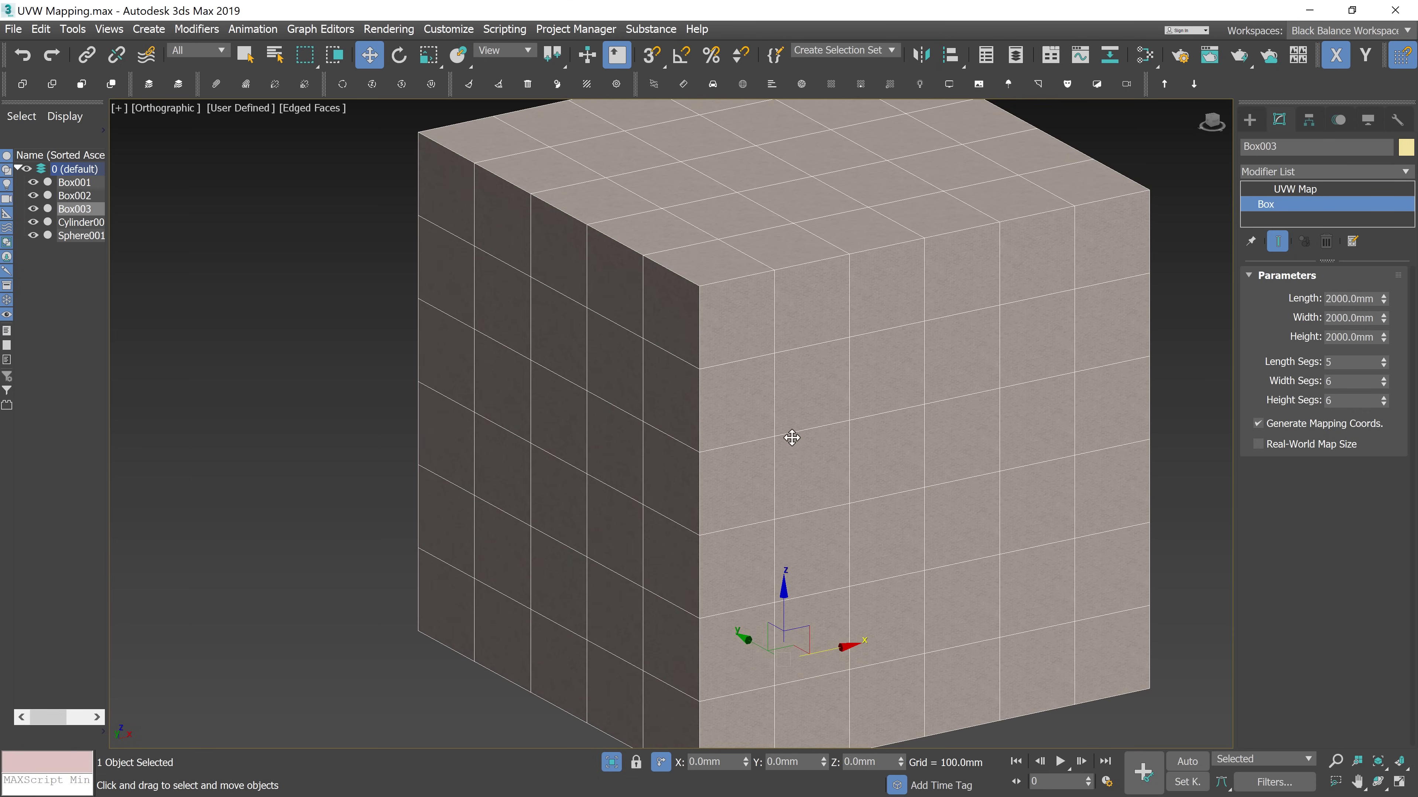
Delete the segmented box, the sphere, the cylinder and the first box, and select the remaining box
scroll(882, 436, down, 3)
scroll(878, 436, down, 4)
middle_drag(579, 455, 800, 376)
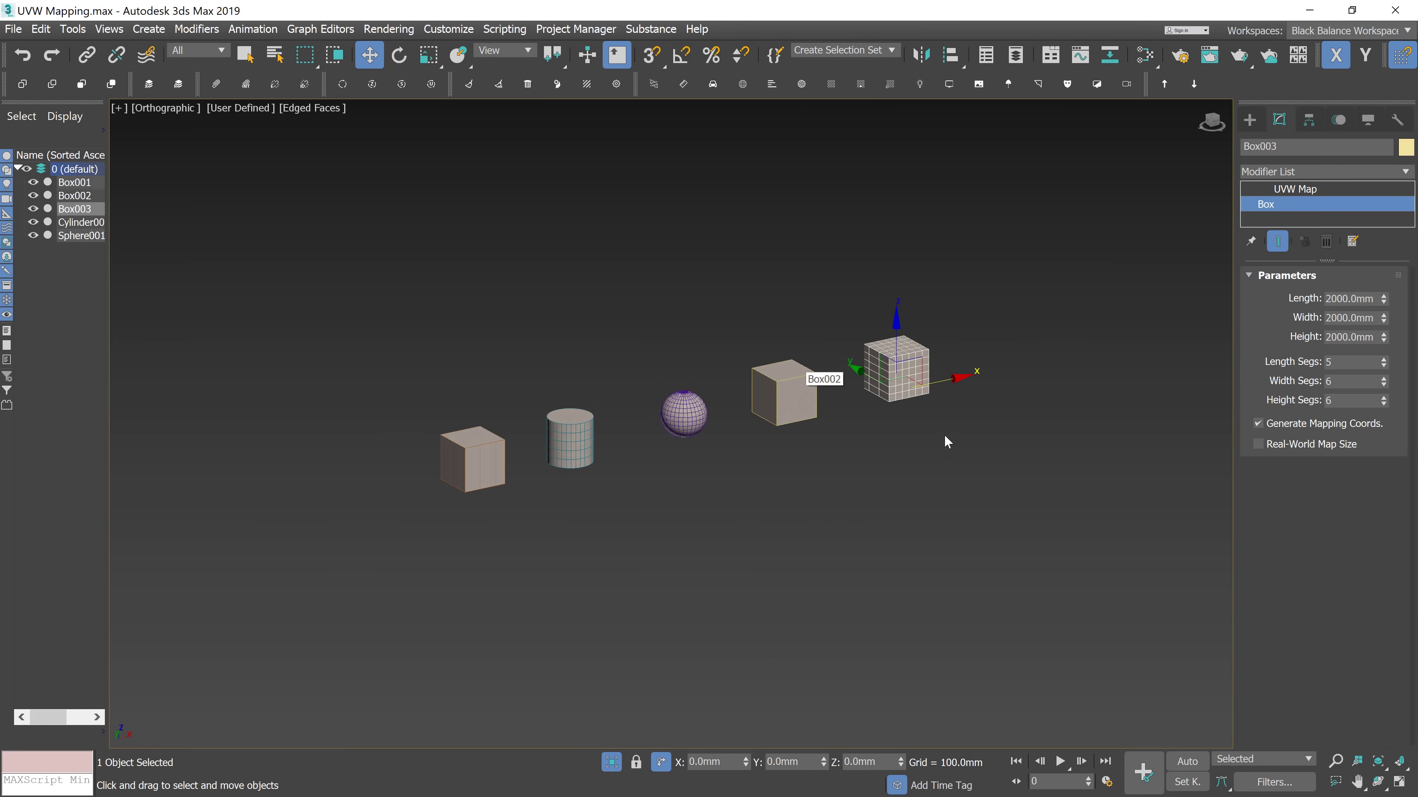
key(Delete)
drag(666, 554, 444, 327)
key(Delete)
click(795, 388)
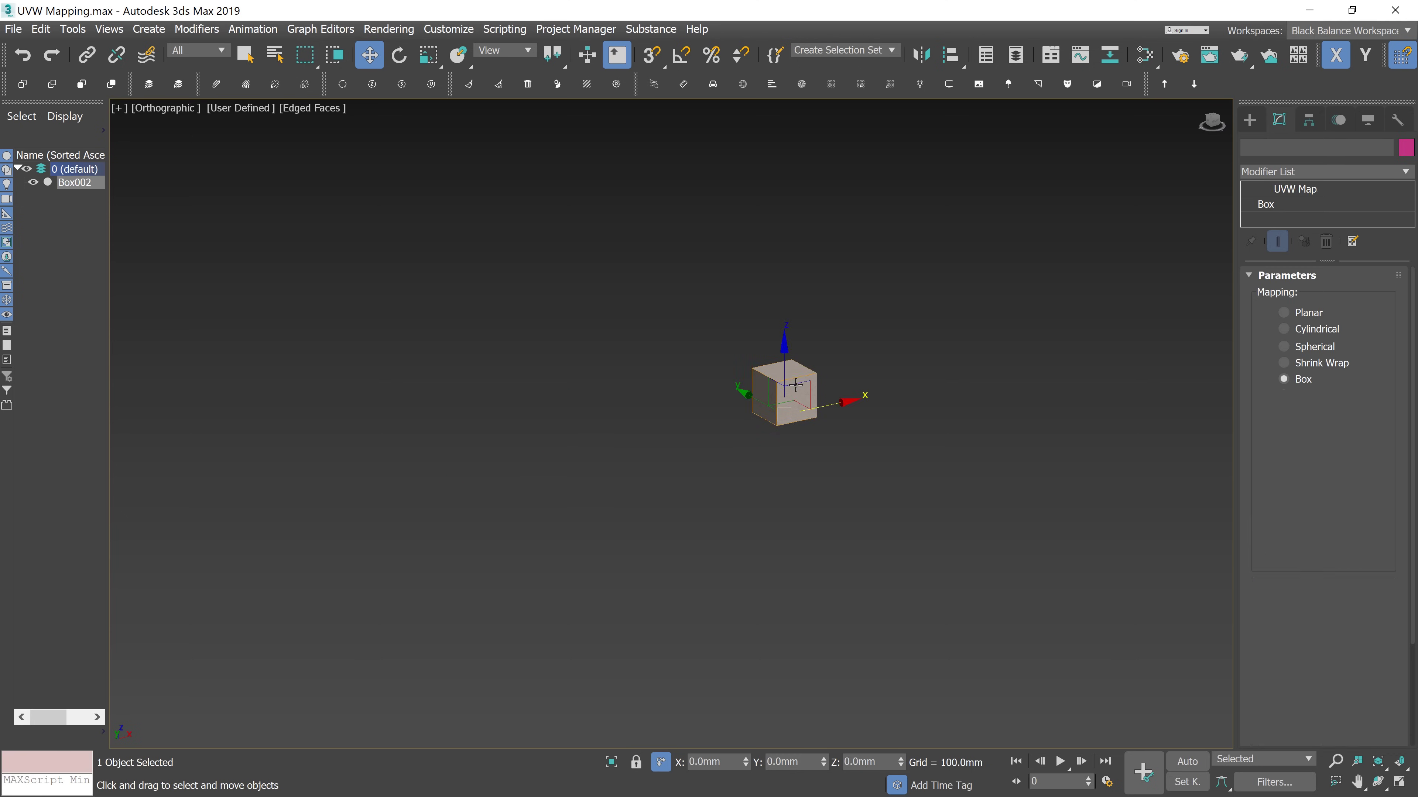
scroll(795, 388, up, 8)
scroll(795, 388, up, 5)
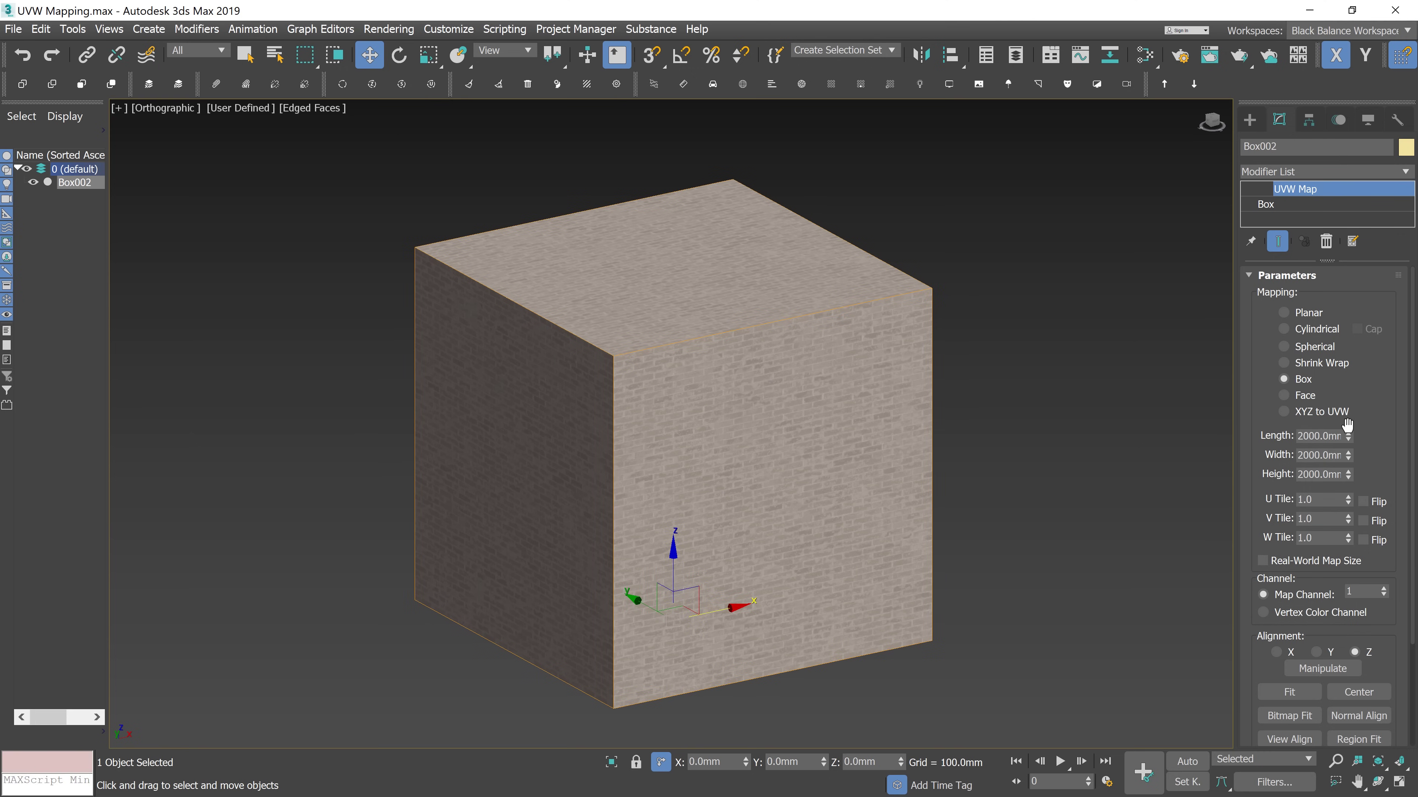
Set the UVW mapping size to about 2880 × 2360 × 2480 mm, with U Tile 1.31 and V Tile 1.17
mouse_move(1349, 433)
mouse_down()
mouse_move(1348, 371)
mouse_move(1349, 444)
mouse_move(1333, 399)
mouse_move(1346, 468)
mouse_move(1339, 457)
mouse_up()
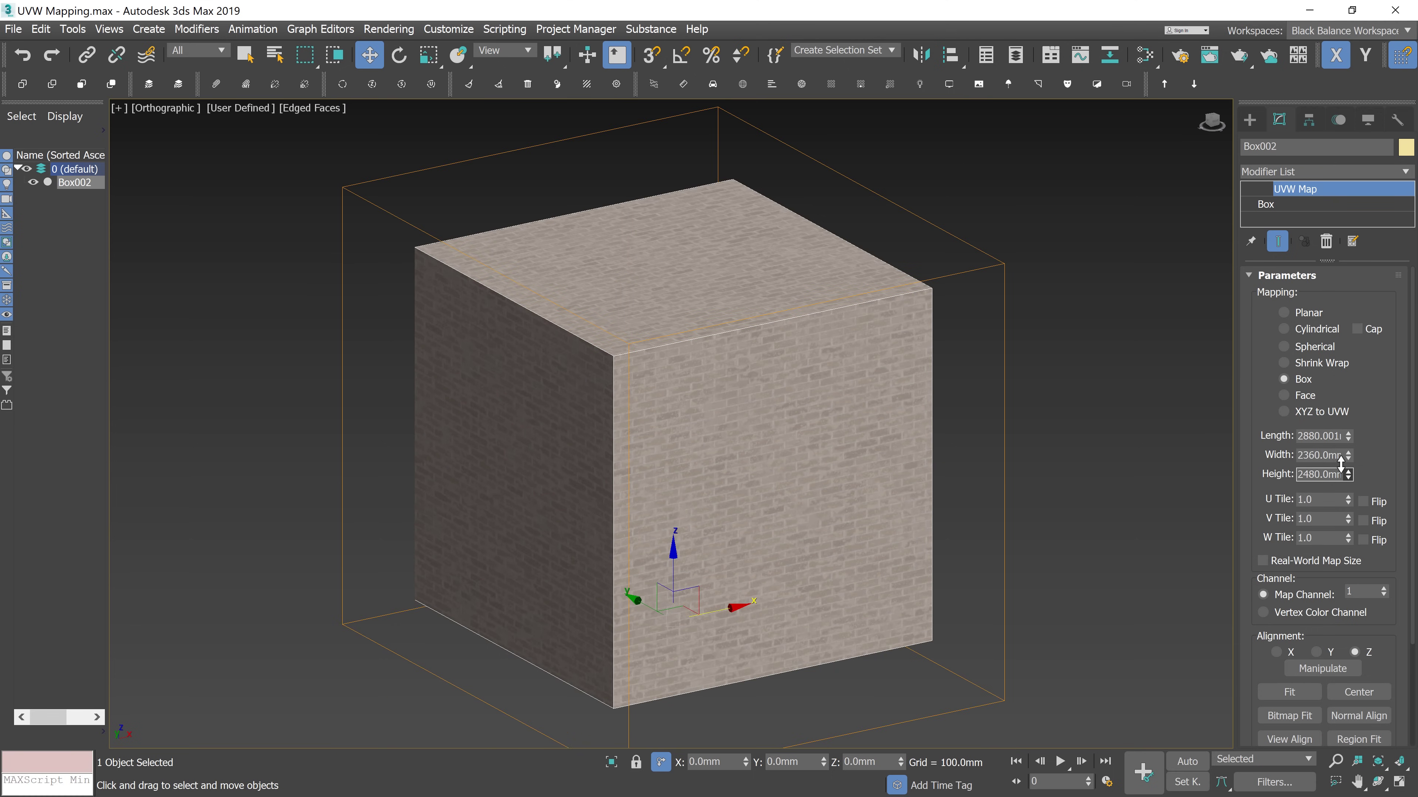
middle_drag(784, 505, 784, 480)
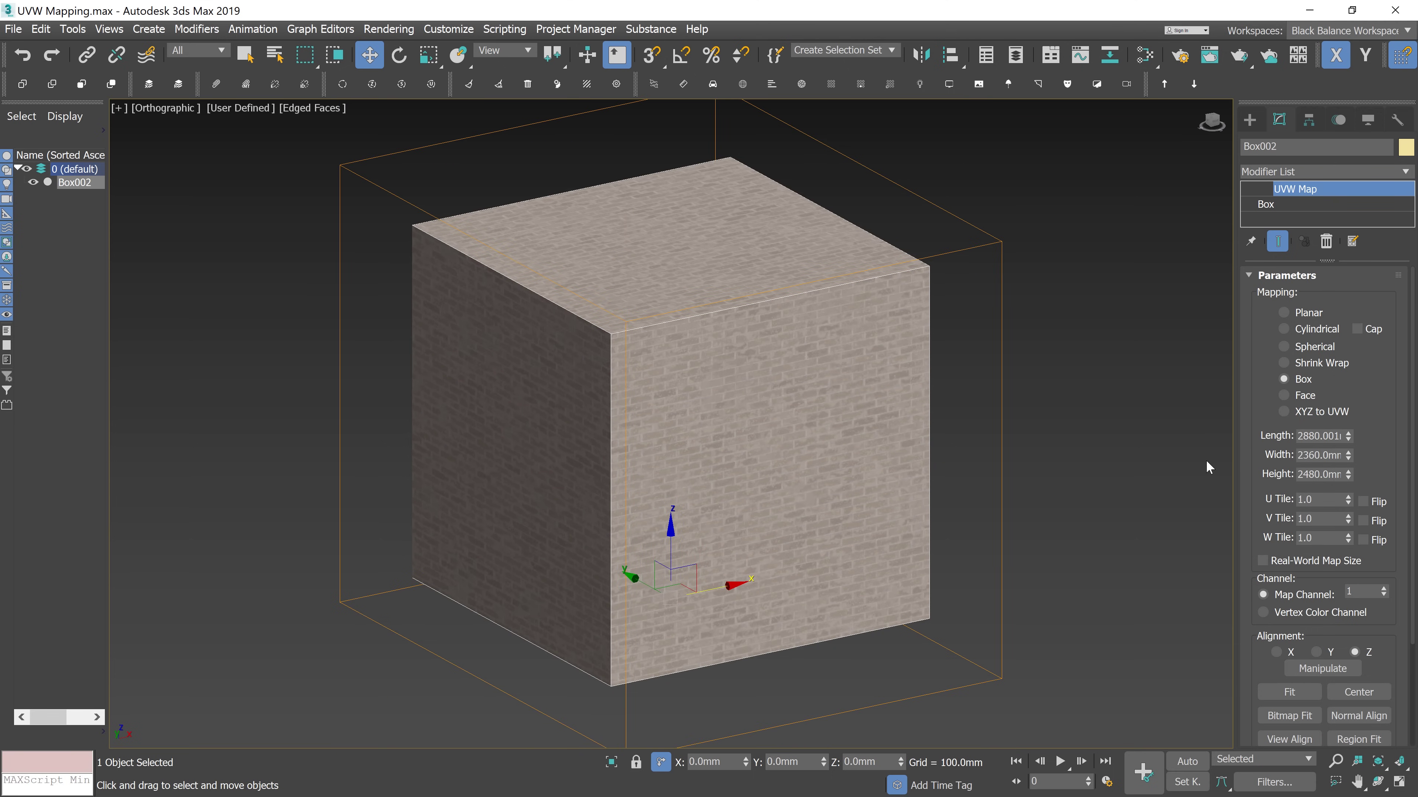
drag(1348, 497, 1345, 444)
drag(1348, 461, 1349, 508)
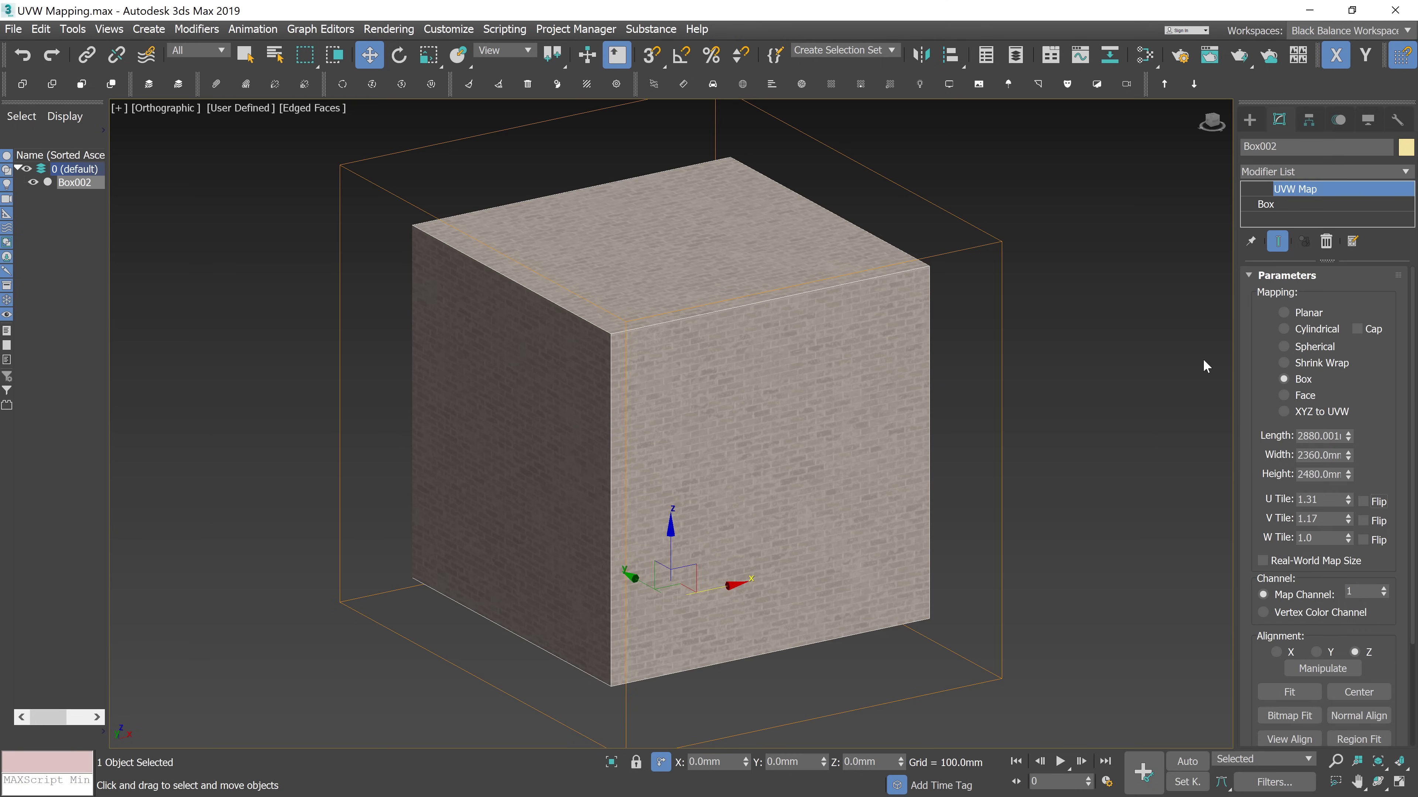
Set the UVW mapping's length, width and height to 2000 mm each
double_click(1327, 437)
key(Tab)
text(2)
key(Tab)
text(2000)
key(Return)
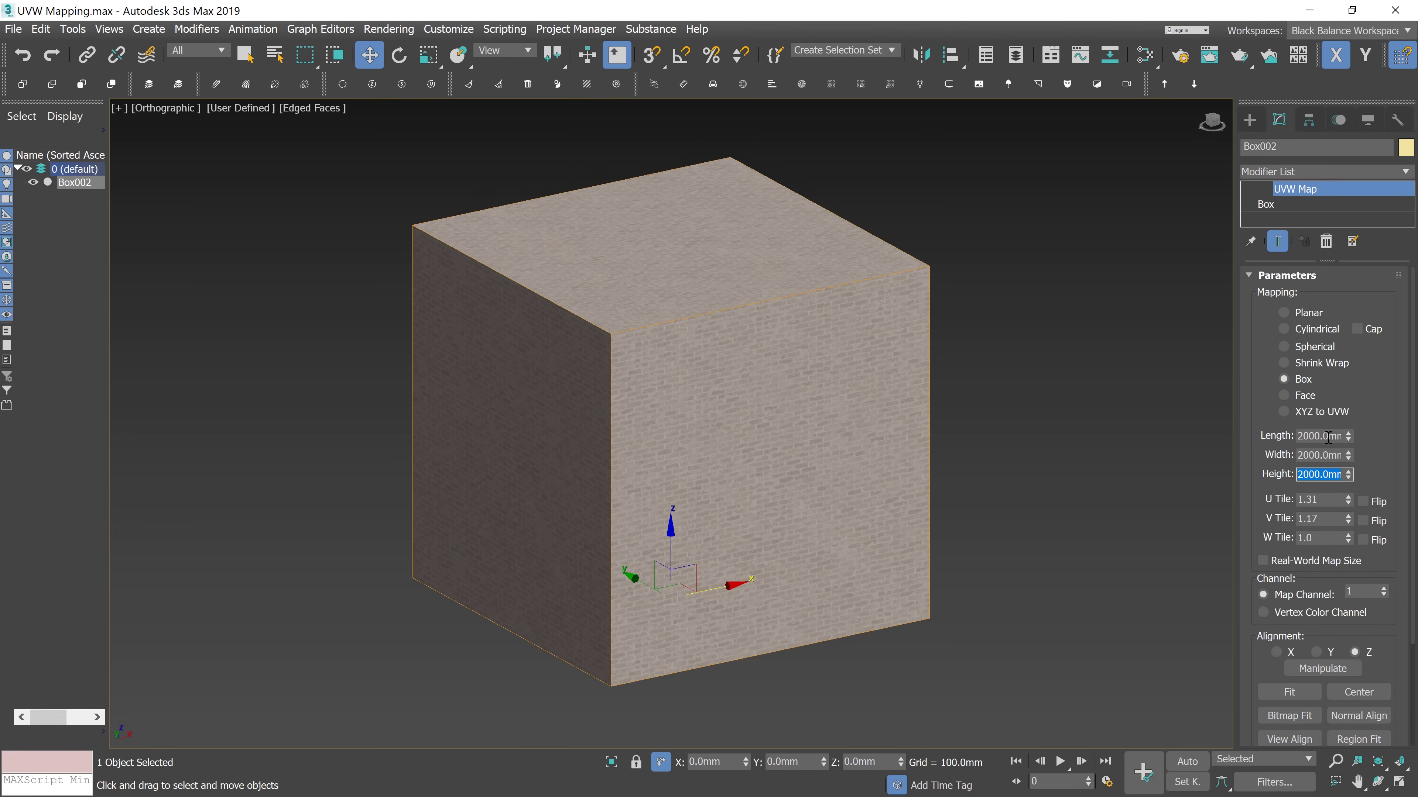
Clone the box as a copy along the X axis and enable Real-World Map Size on the copy's UVW Map
middle_drag(658, 358, 544, 380)
scroll(545, 380, down, 3)
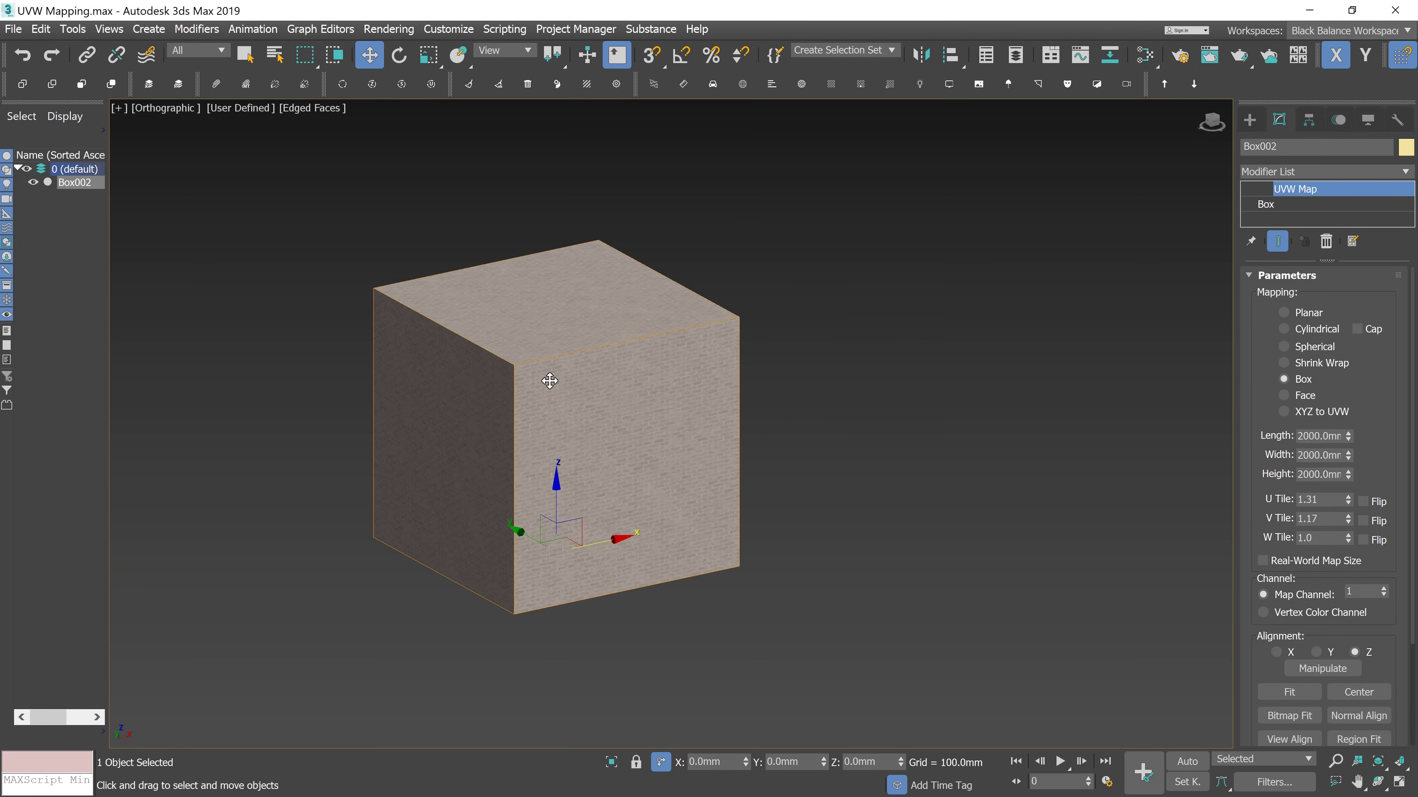
shift+drag(604, 543, 871, 485)
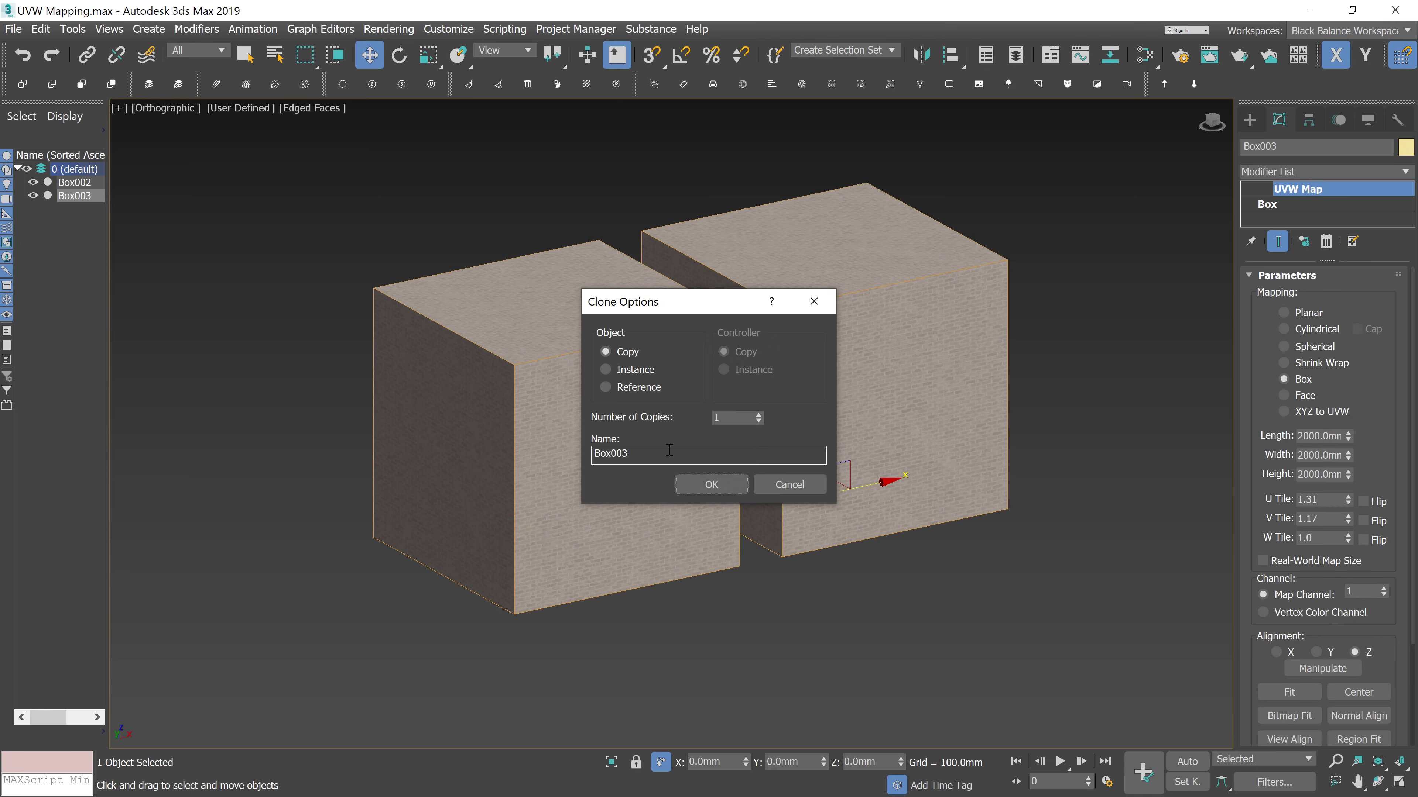
click(711, 484)
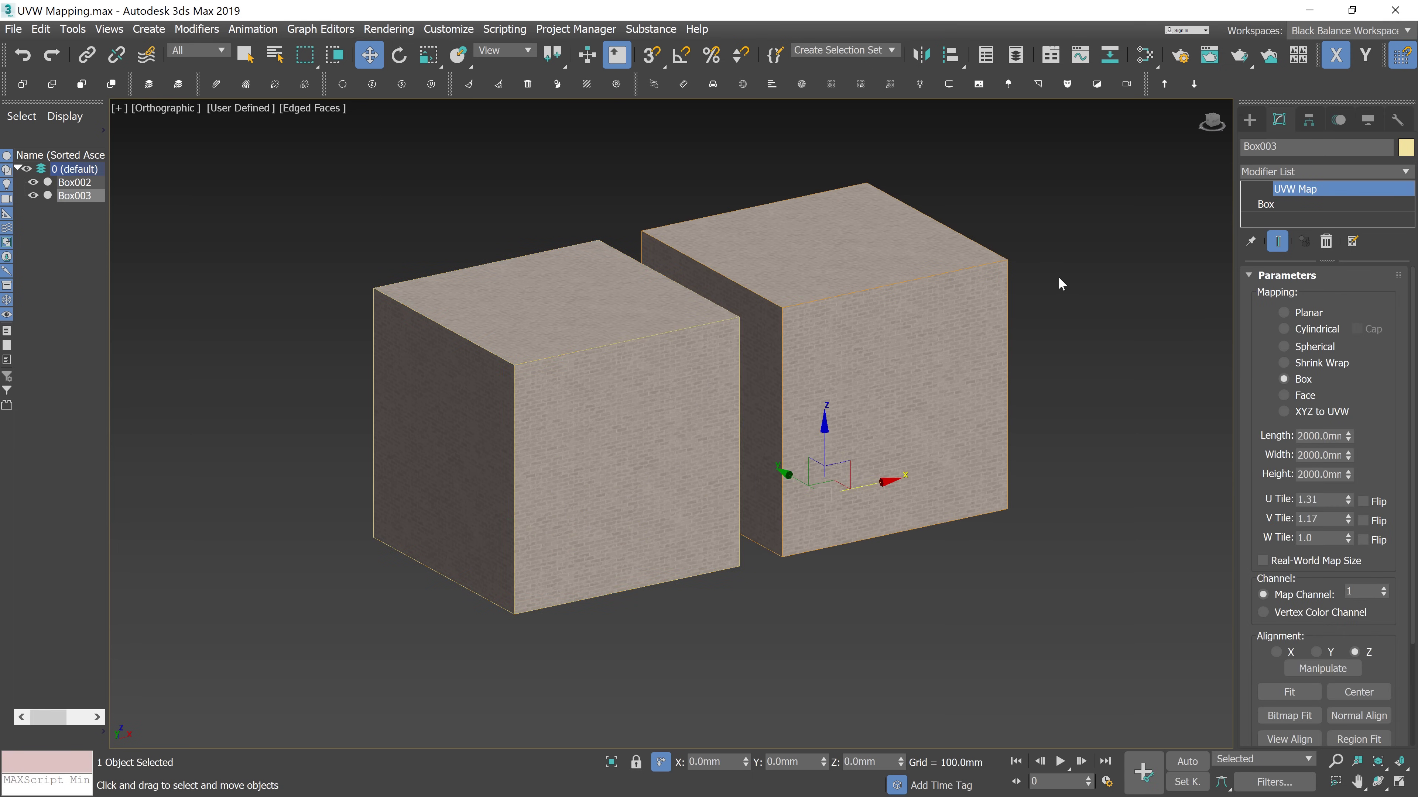
click(1305, 565)
Duplicate the brick material with its bitmap in the Slate Material Editor, assign it to the copied box and show it in the viewport
key(m)
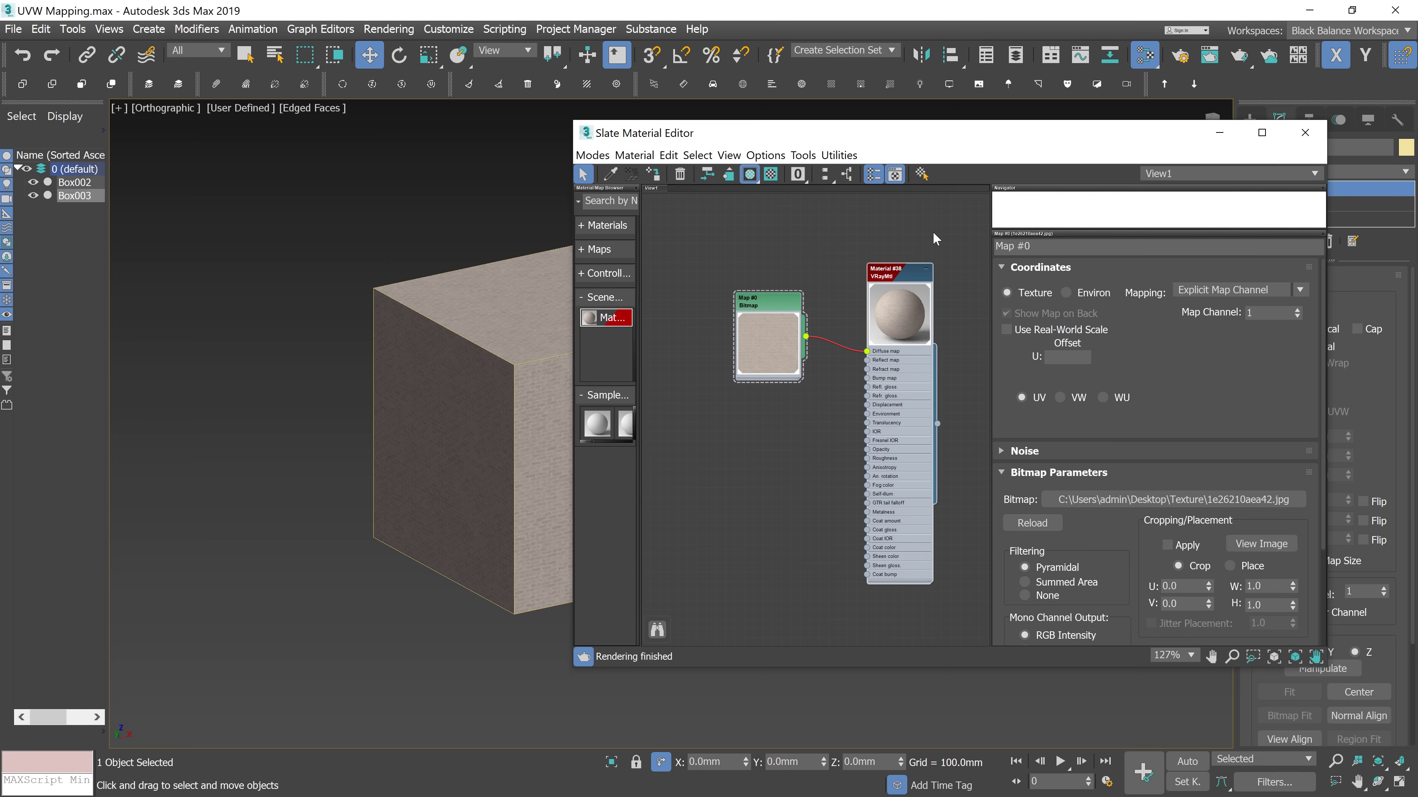
click(757, 457)
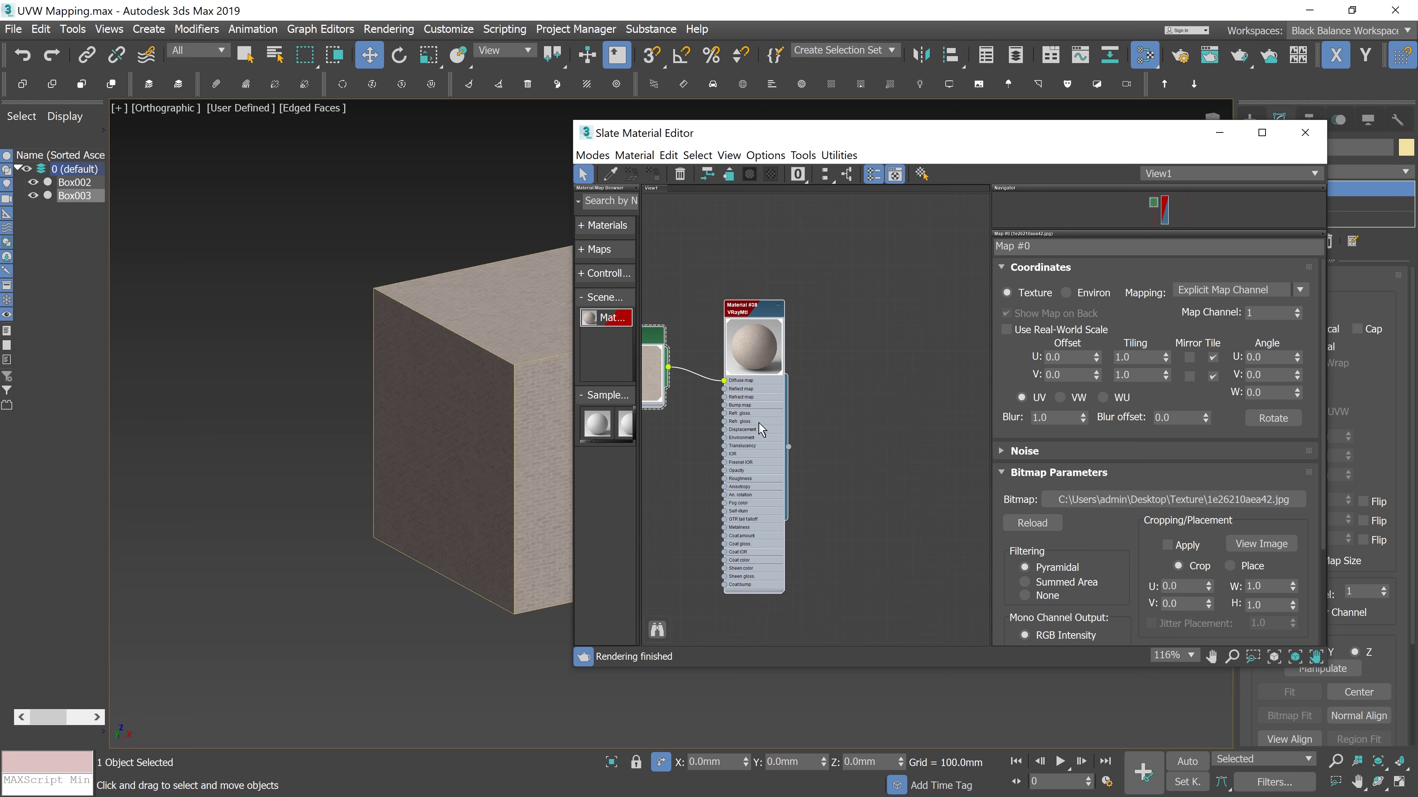
drag(575, 174, 527, 139)
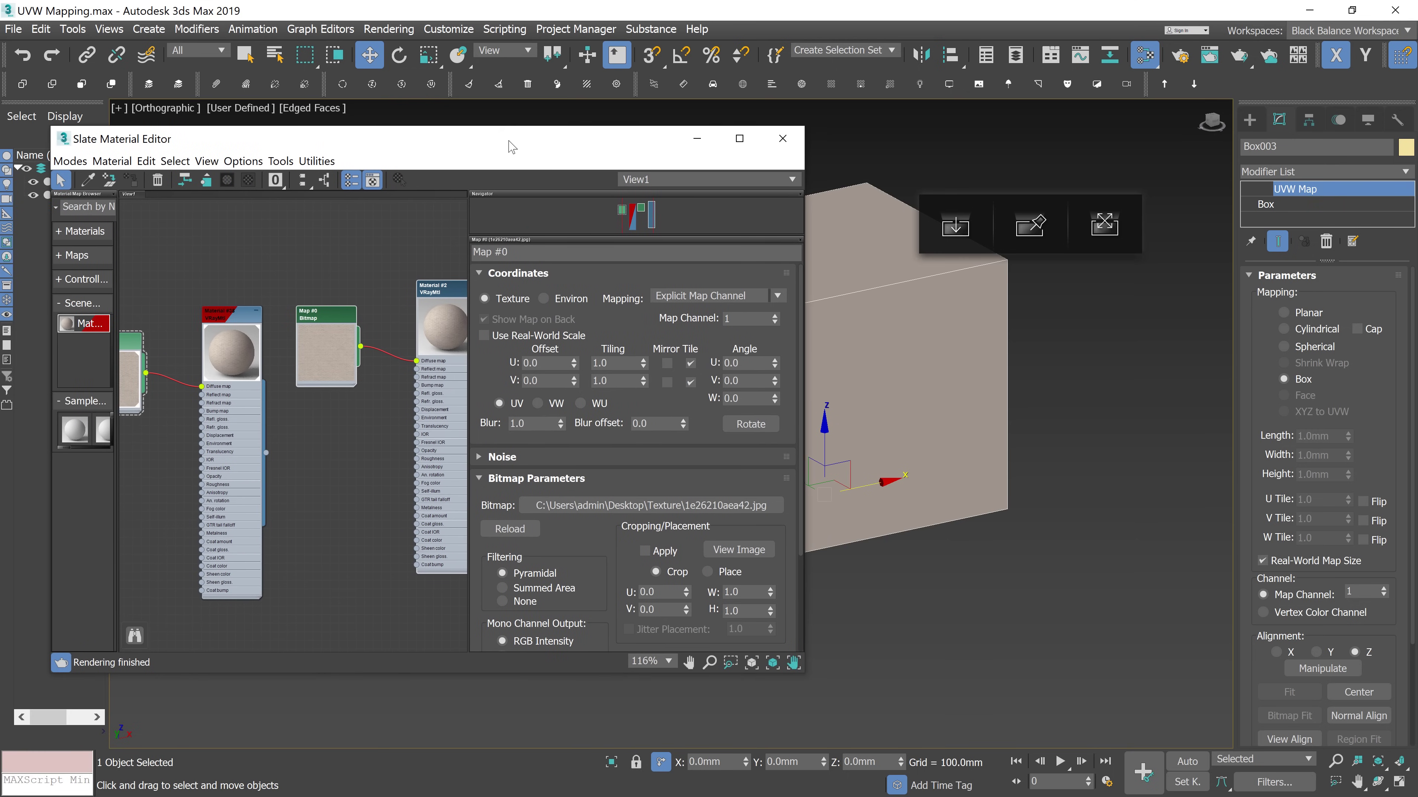
middle_drag(1020, 387, 1166, 397)
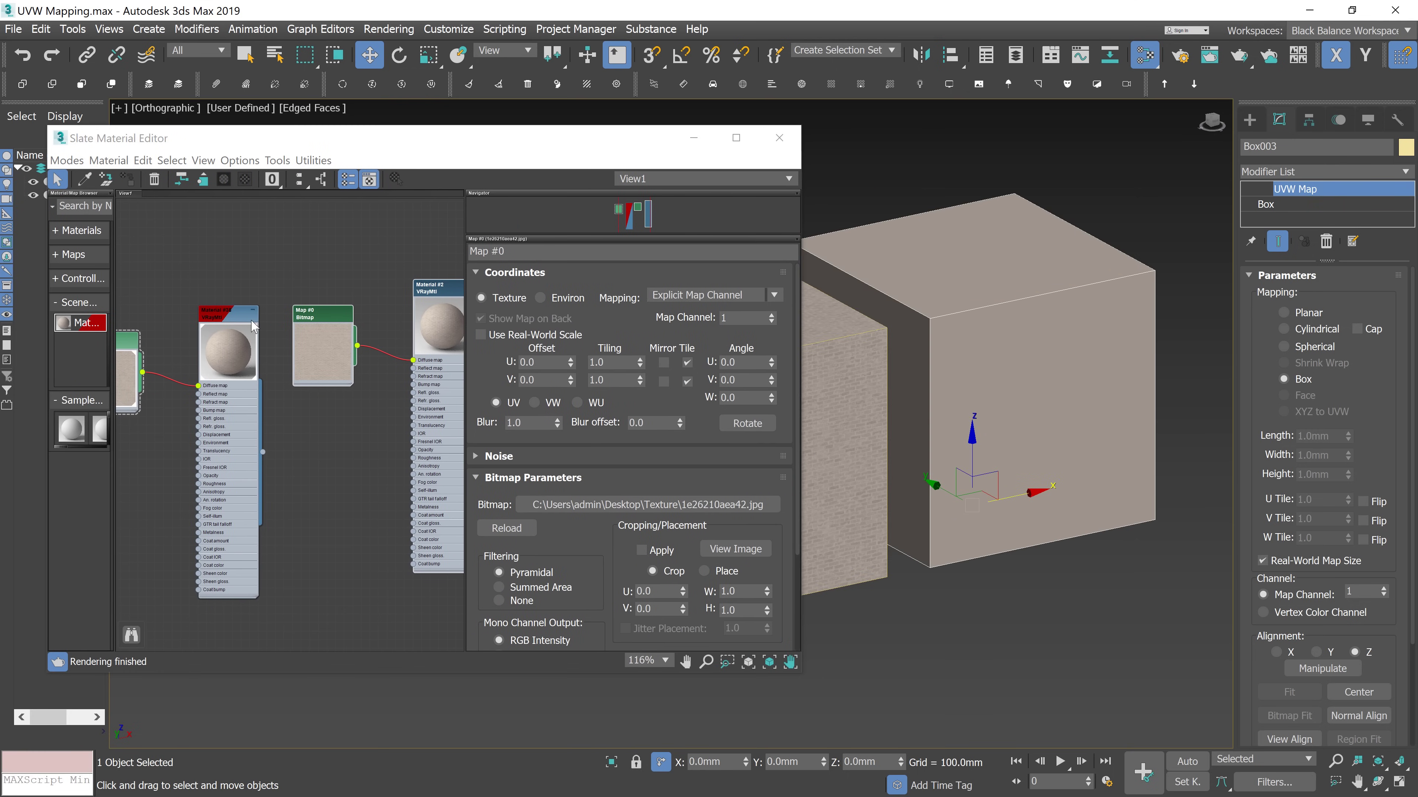
click(424, 293)
click(121, 180)
click(224, 179)
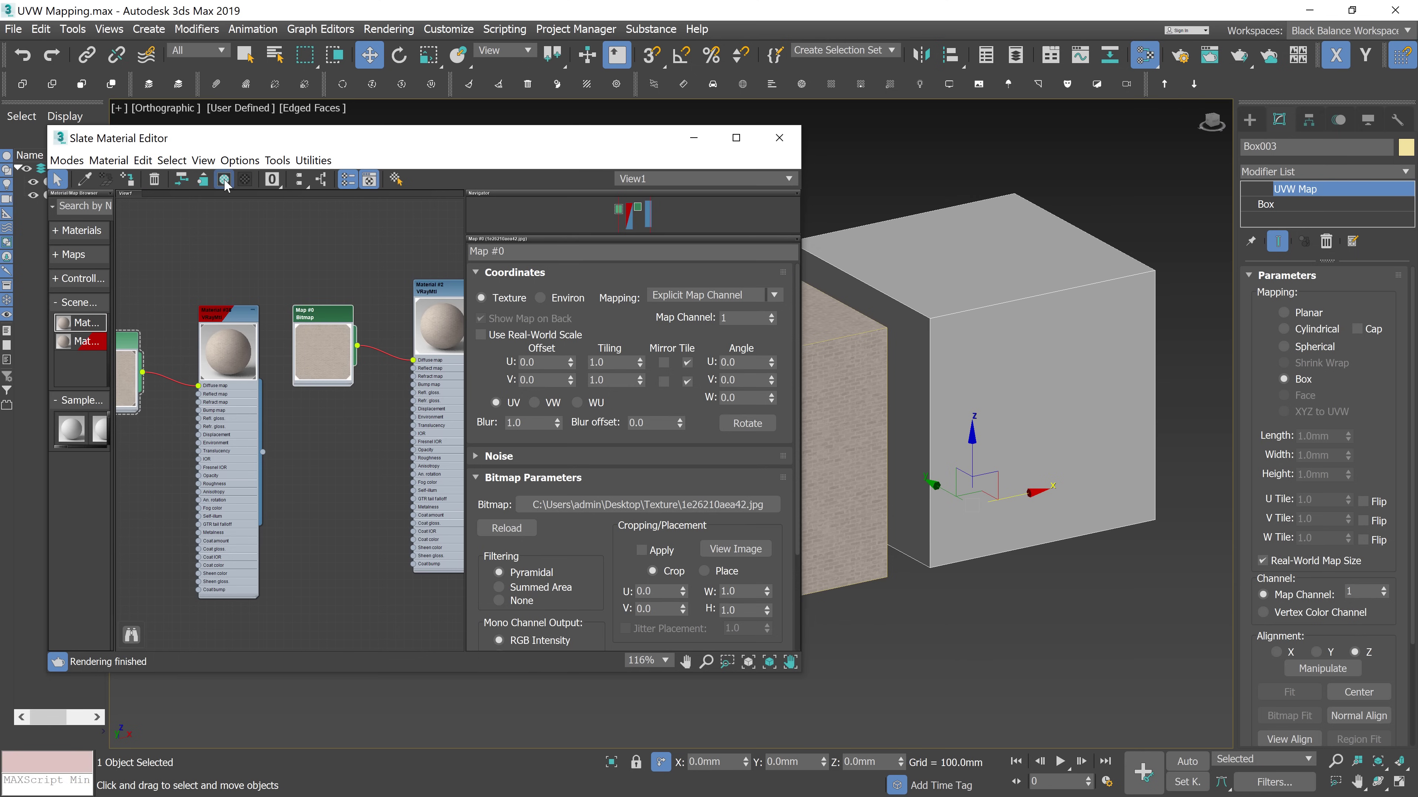
Enable Use Real-World Scale on the duplicated bitmap, set its size to 2000 mm by 2000 mm, and close the material editor
click(518, 337)
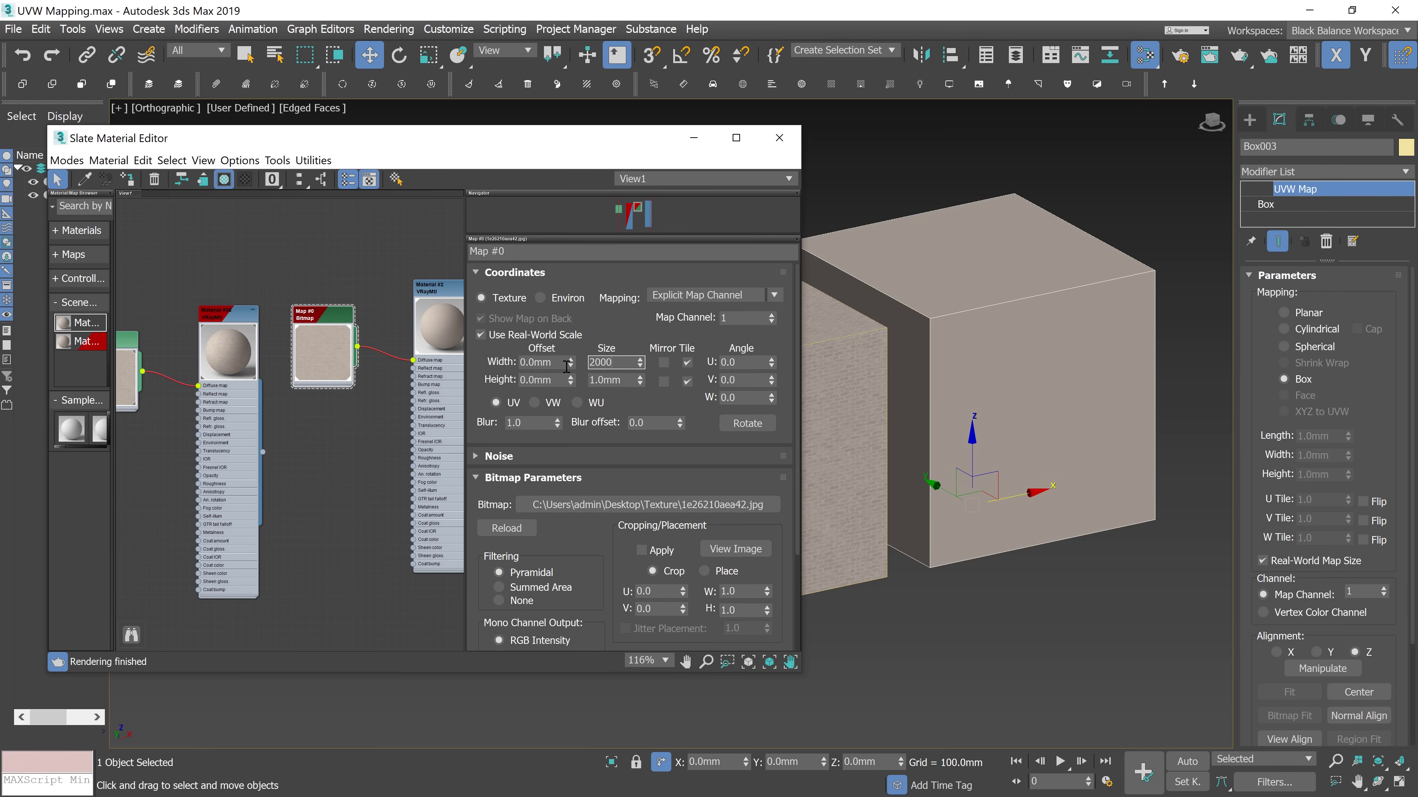
text(2000)
key(Tab)
text(2000)
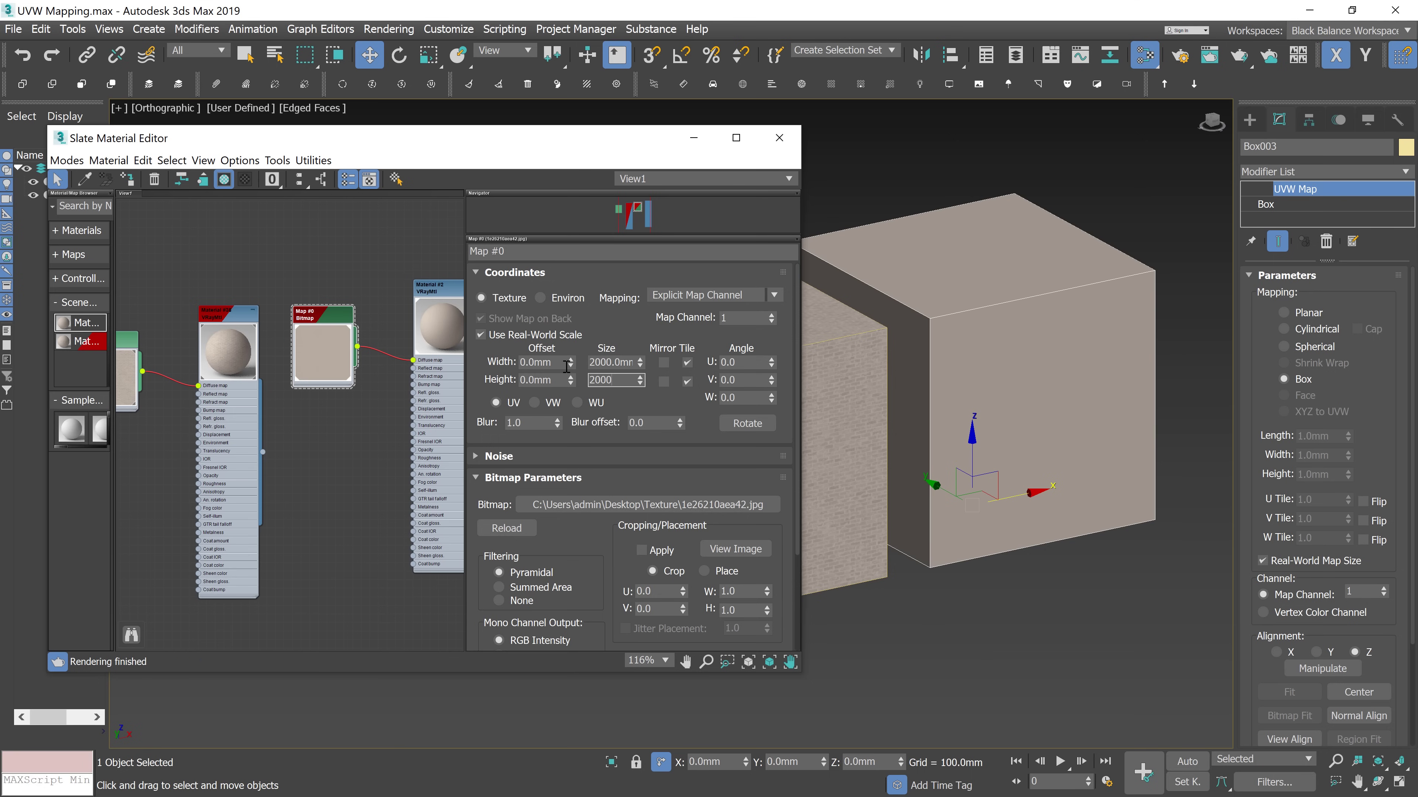
key(Return)
alt+middle_drag(1094, 384, 770, 168)
click(779, 137)
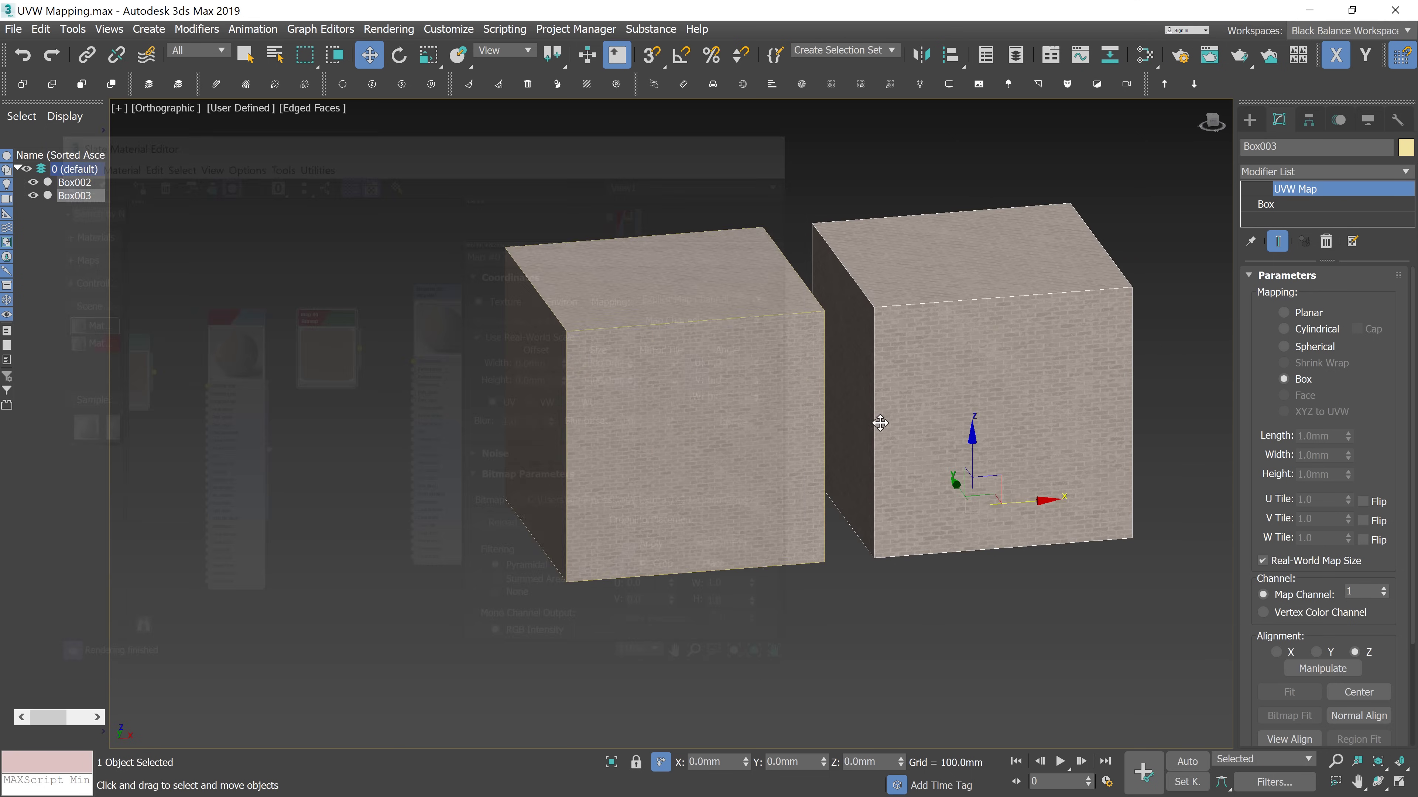
Delete the copied box and select the original box
scroll(890, 426, up, 3)
alt+middle_drag(1059, 549, 818, 375)
scroll(830, 379, down, 4)
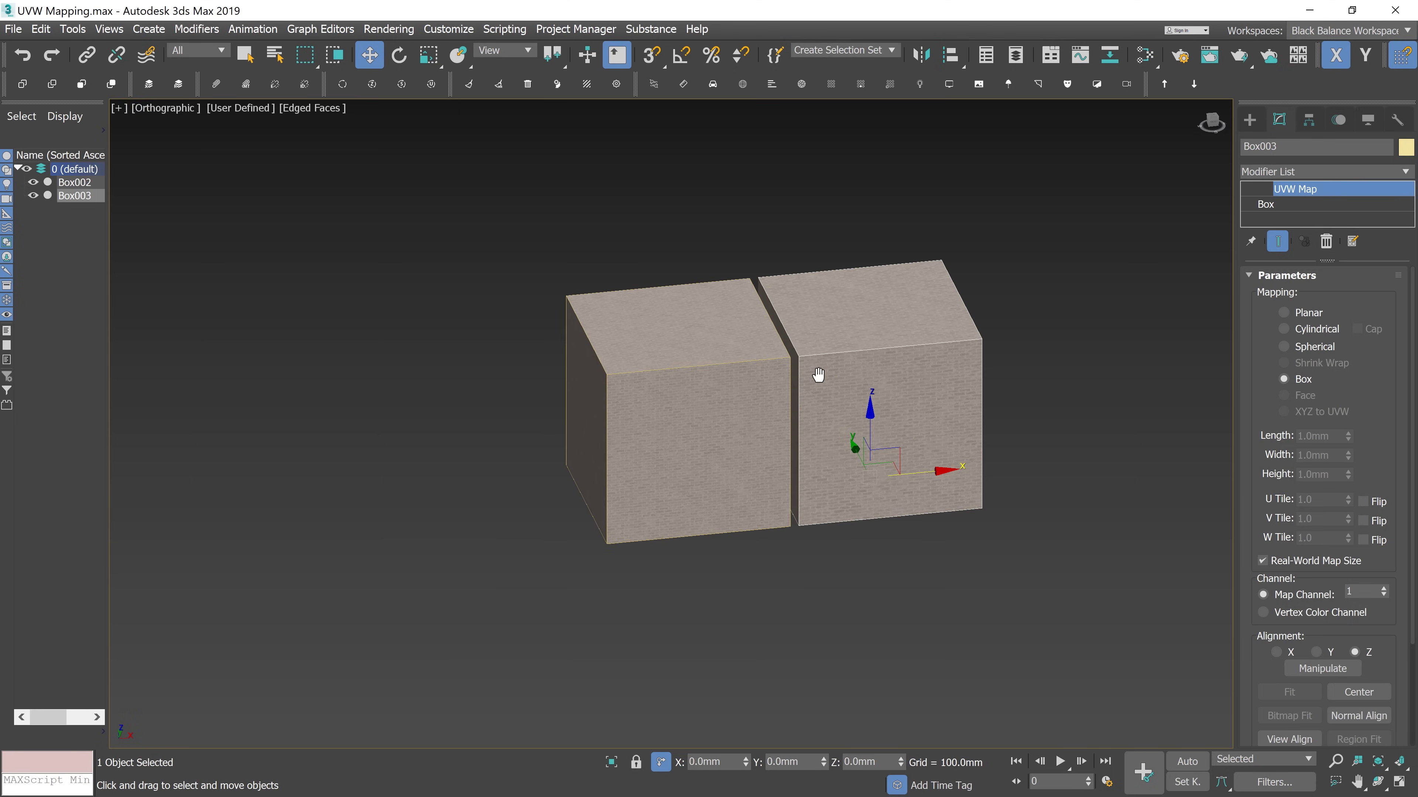
key(Delete)
click(698, 358)
middle_drag(737, 385, 785, 386)
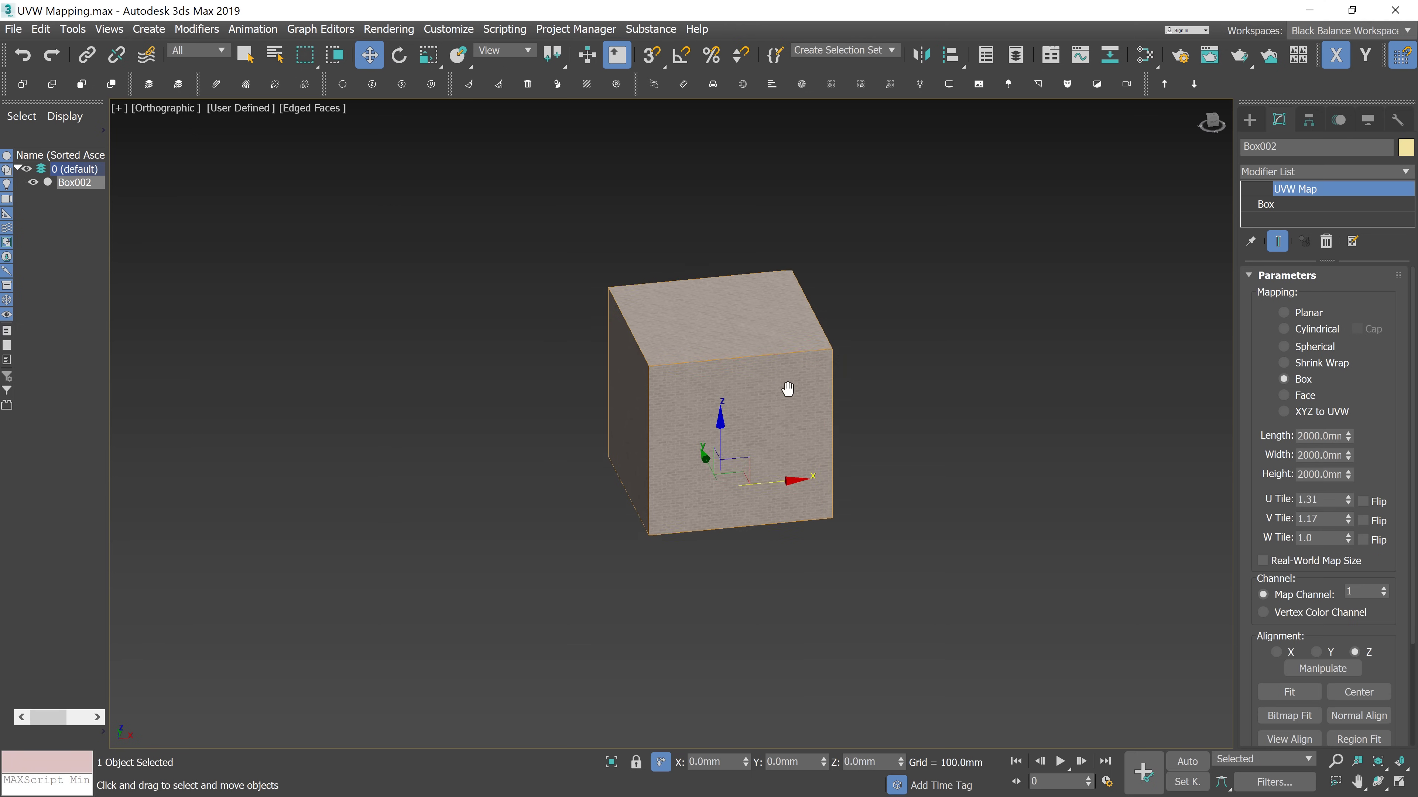
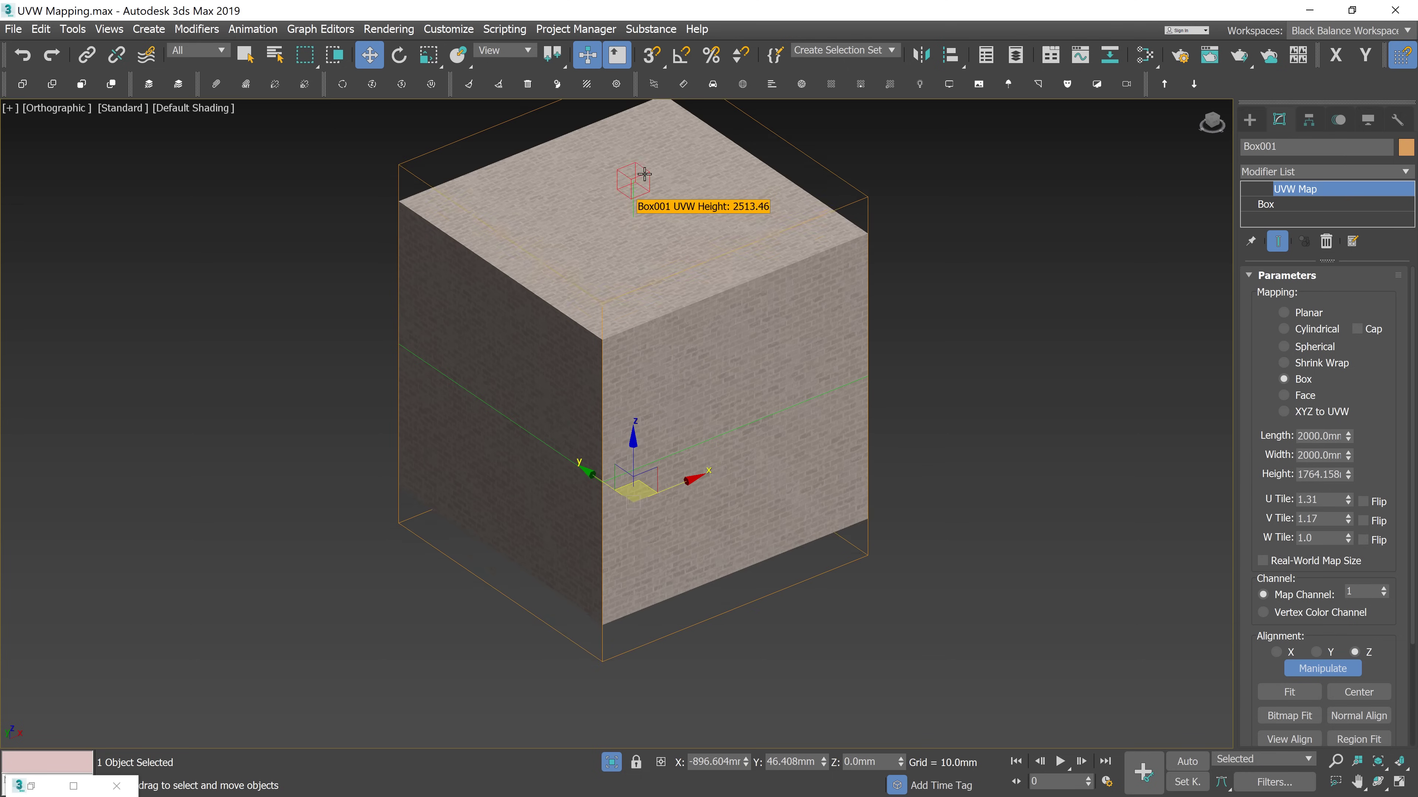
Set the UVW Map alignment to the Y axis
click(1316, 652)
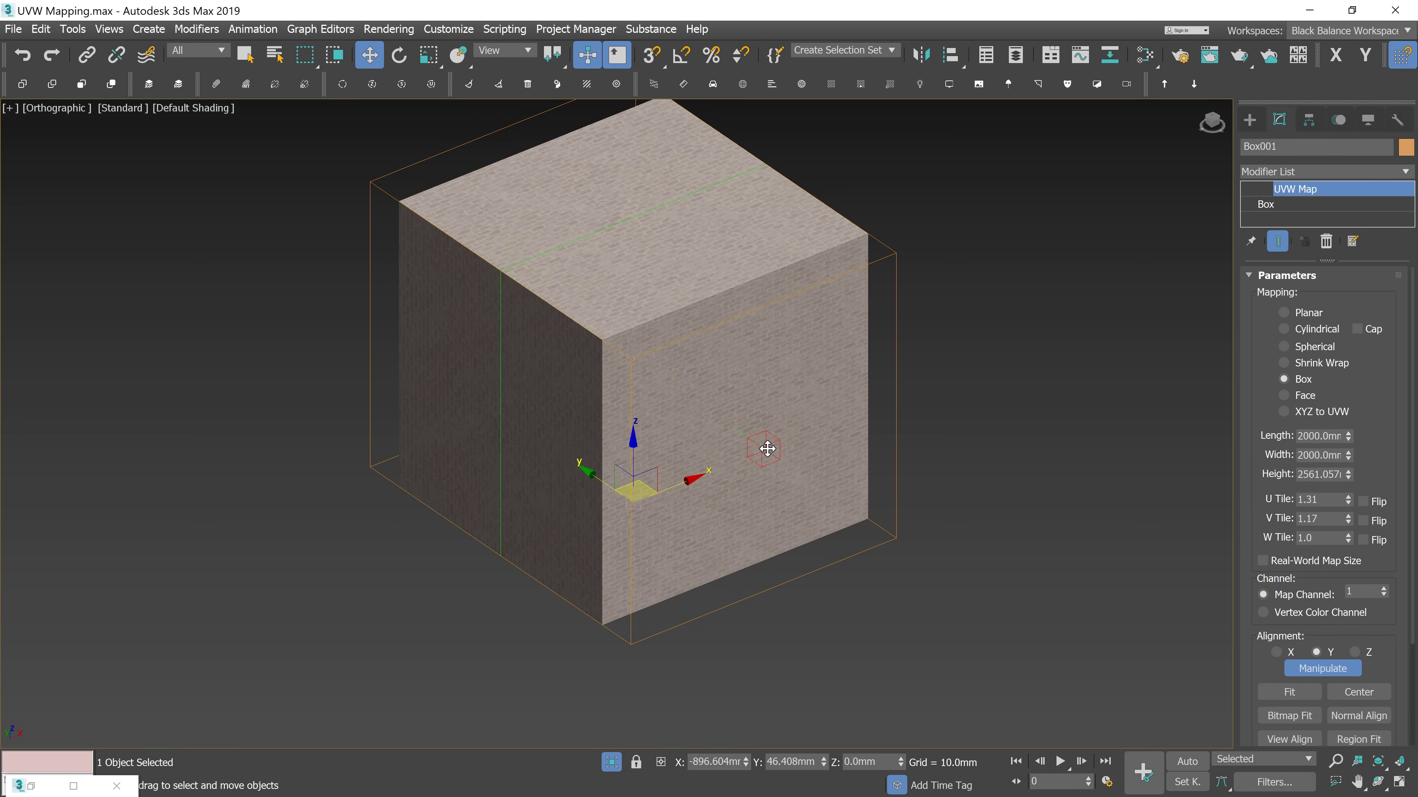
Adjust the mapping gizmo directly in the viewport, set the UVW Map alignment to the X axis, and turn Manipulate off
drag(765, 447, 808, 506)
click(1276, 653)
drag(414, 450, 474, 430)
click(1347, 672)
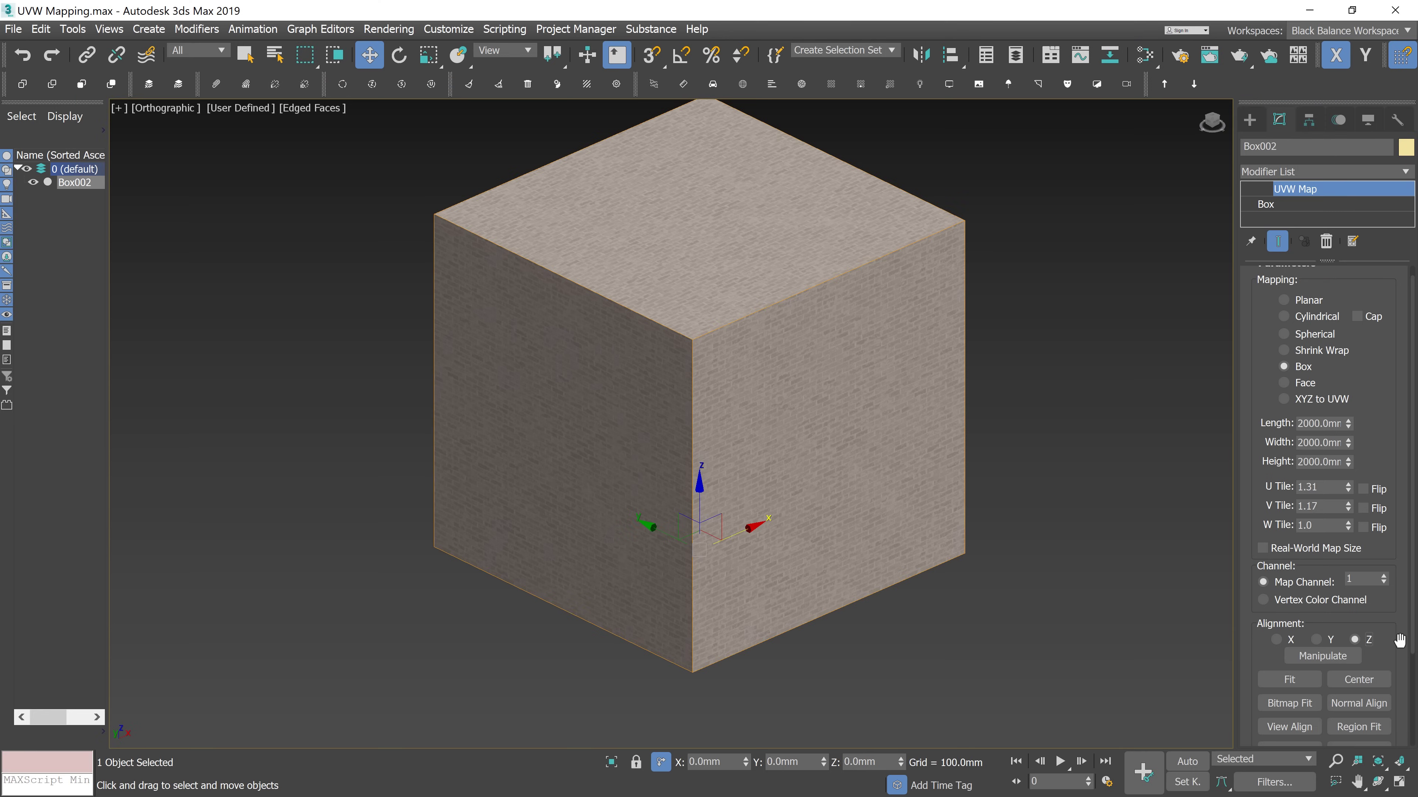
Scale the UVW Map gizmo at sub-object level and fit it back to the box
scroll(1399, 640, down, 2)
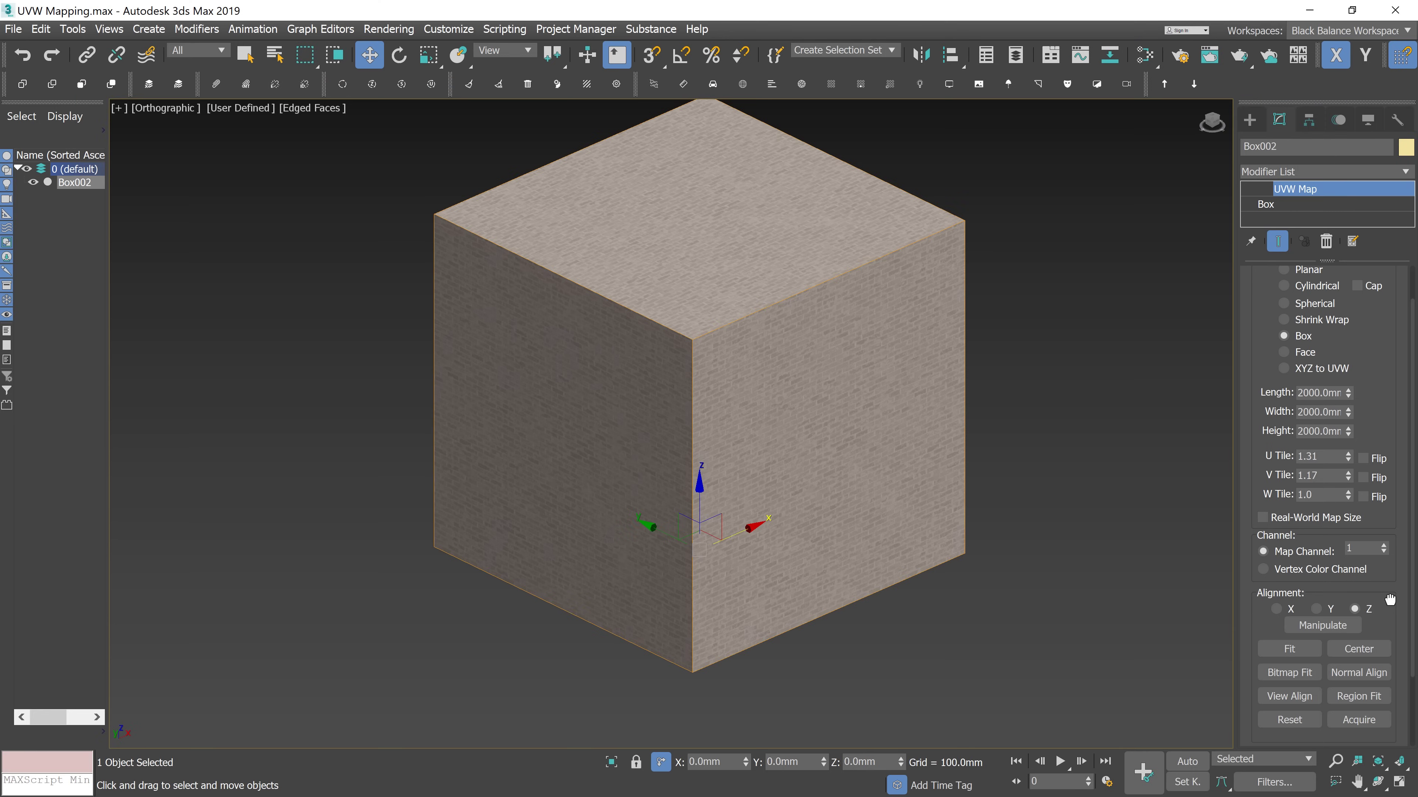
click(1265, 189)
click(1302, 204)
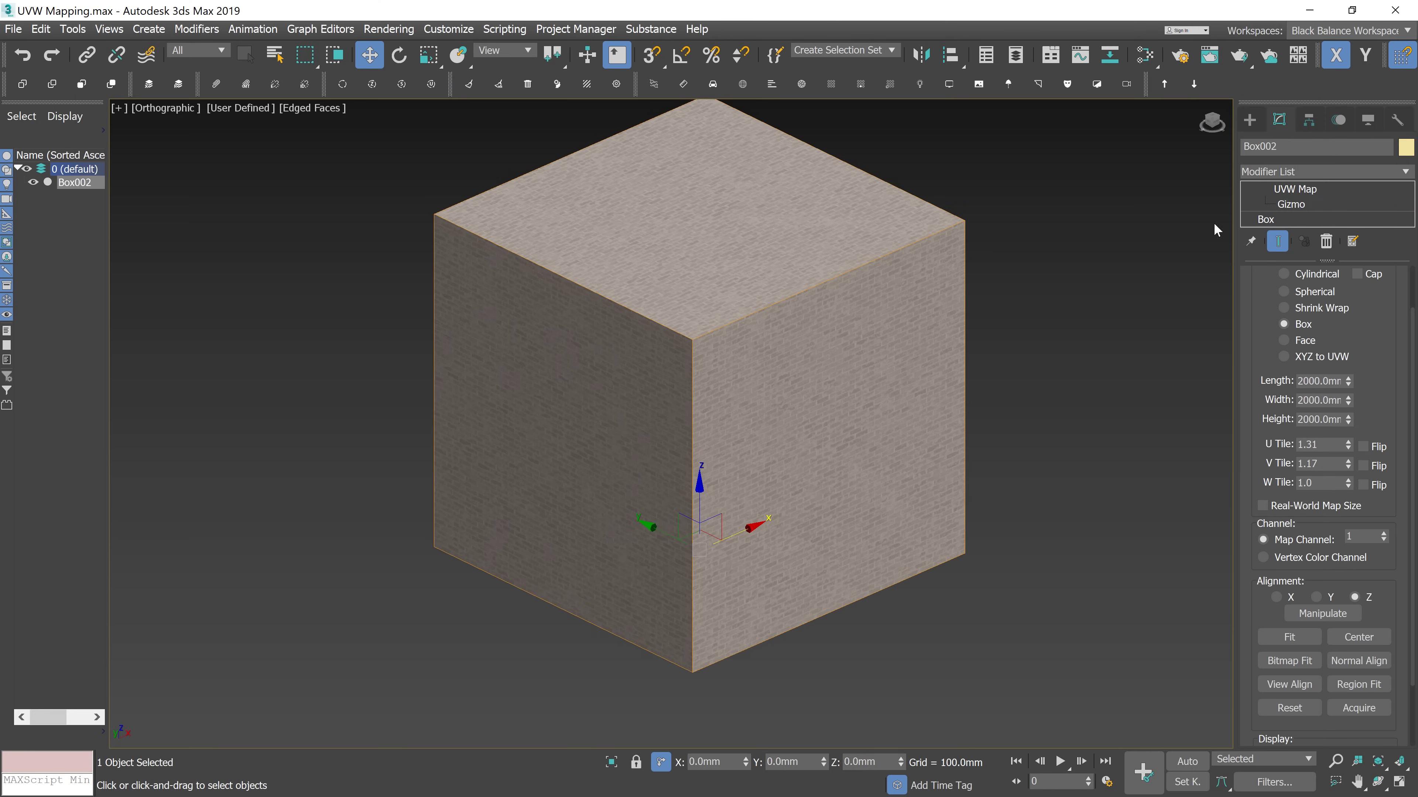
key(r)
drag(698, 367, 741, 407)
scroll(740, 406, down, 4)
click(1291, 642)
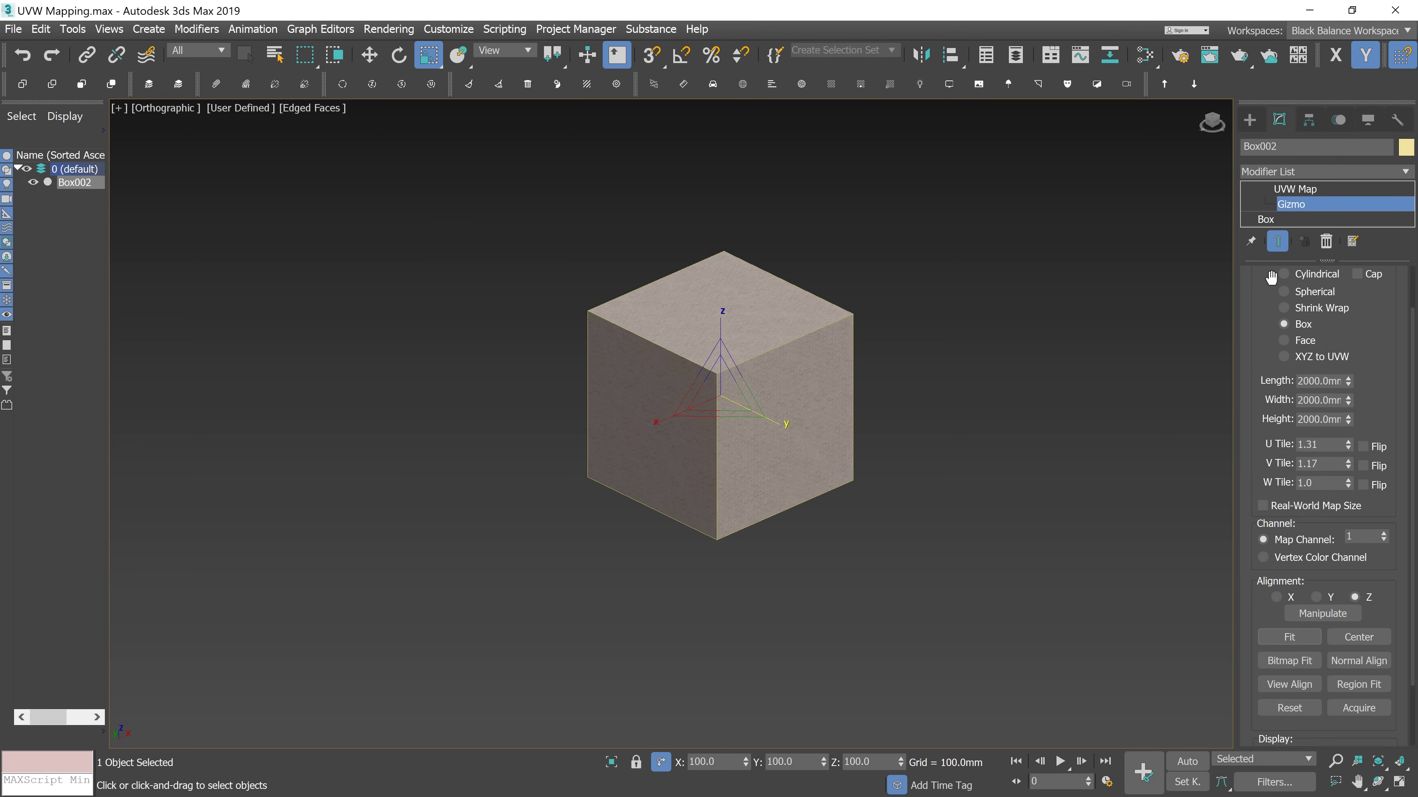
Move the mapping gizmo away from the box and re-center it on the object
key(w)
drag(765, 369, 1028, 225)
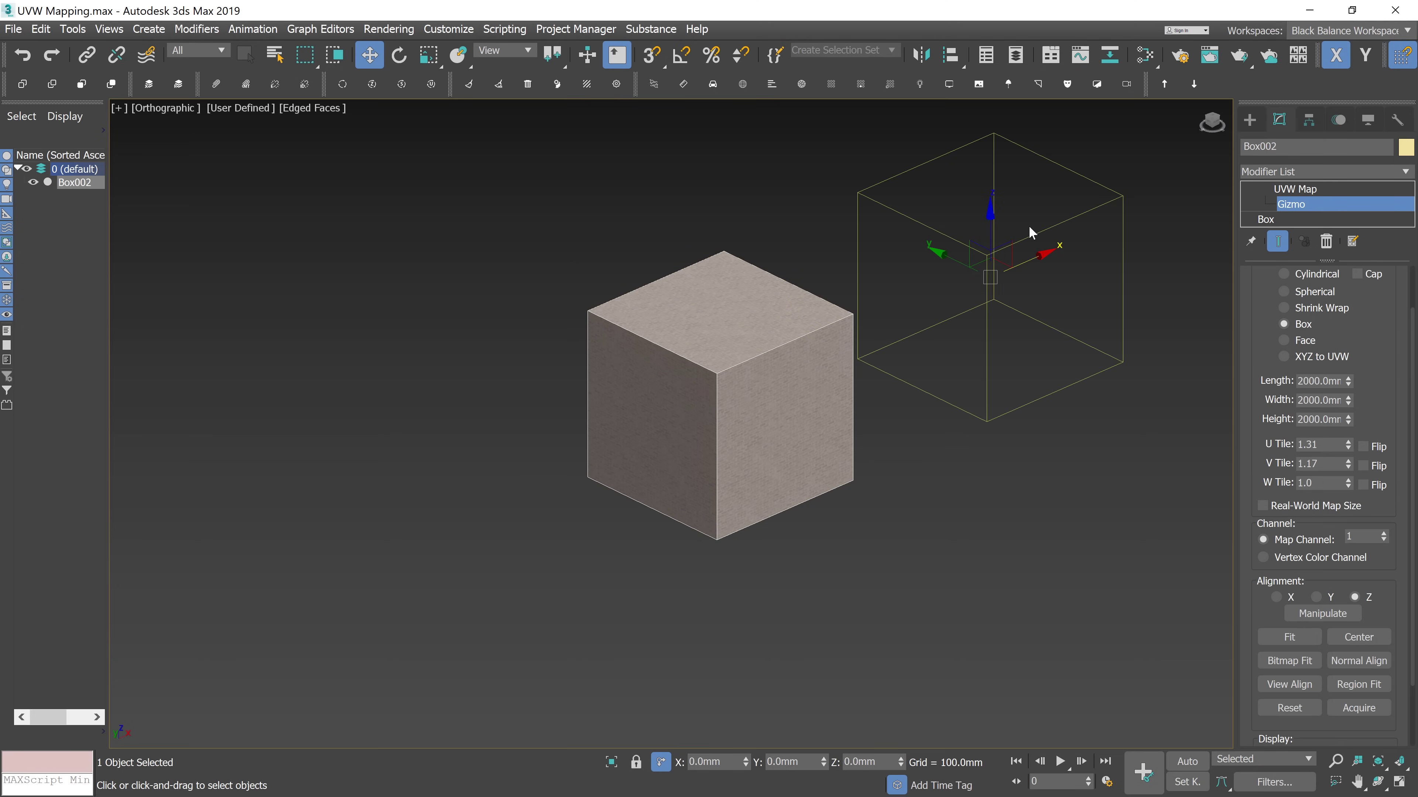
click(1357, 640)
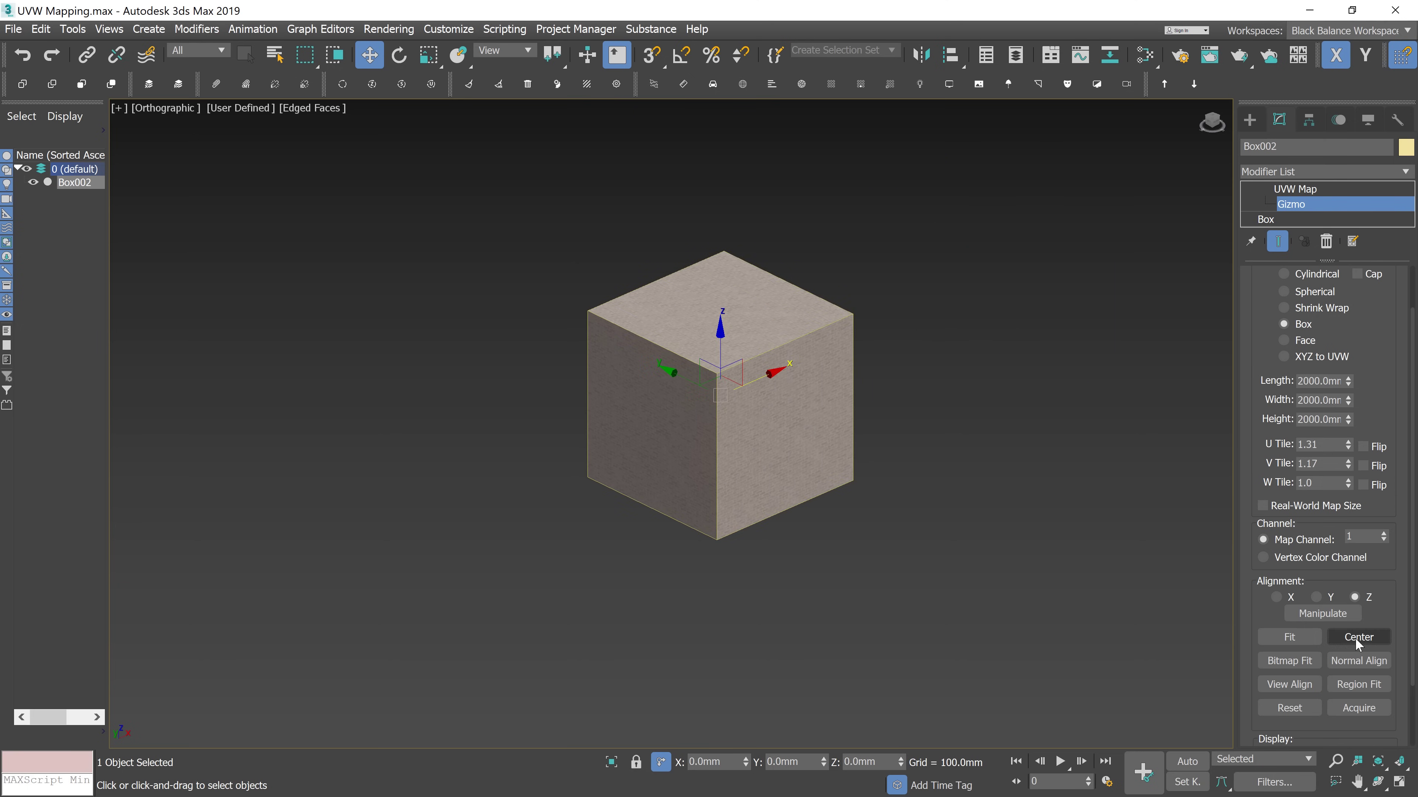
Use Bitmap Fit to match the mapping gizmo's proportions to the paint.jpg image
click(1297, 660)
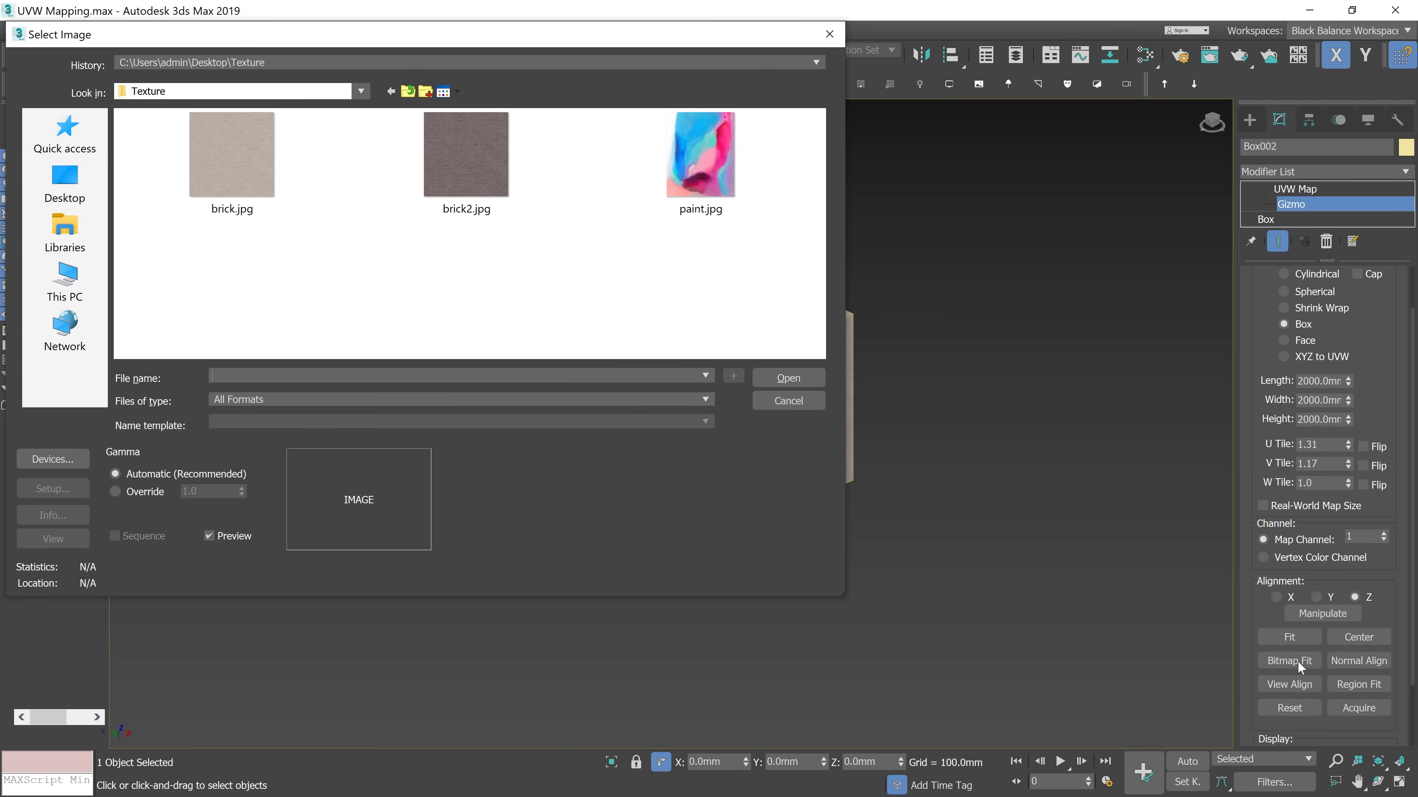
click(733, 185)
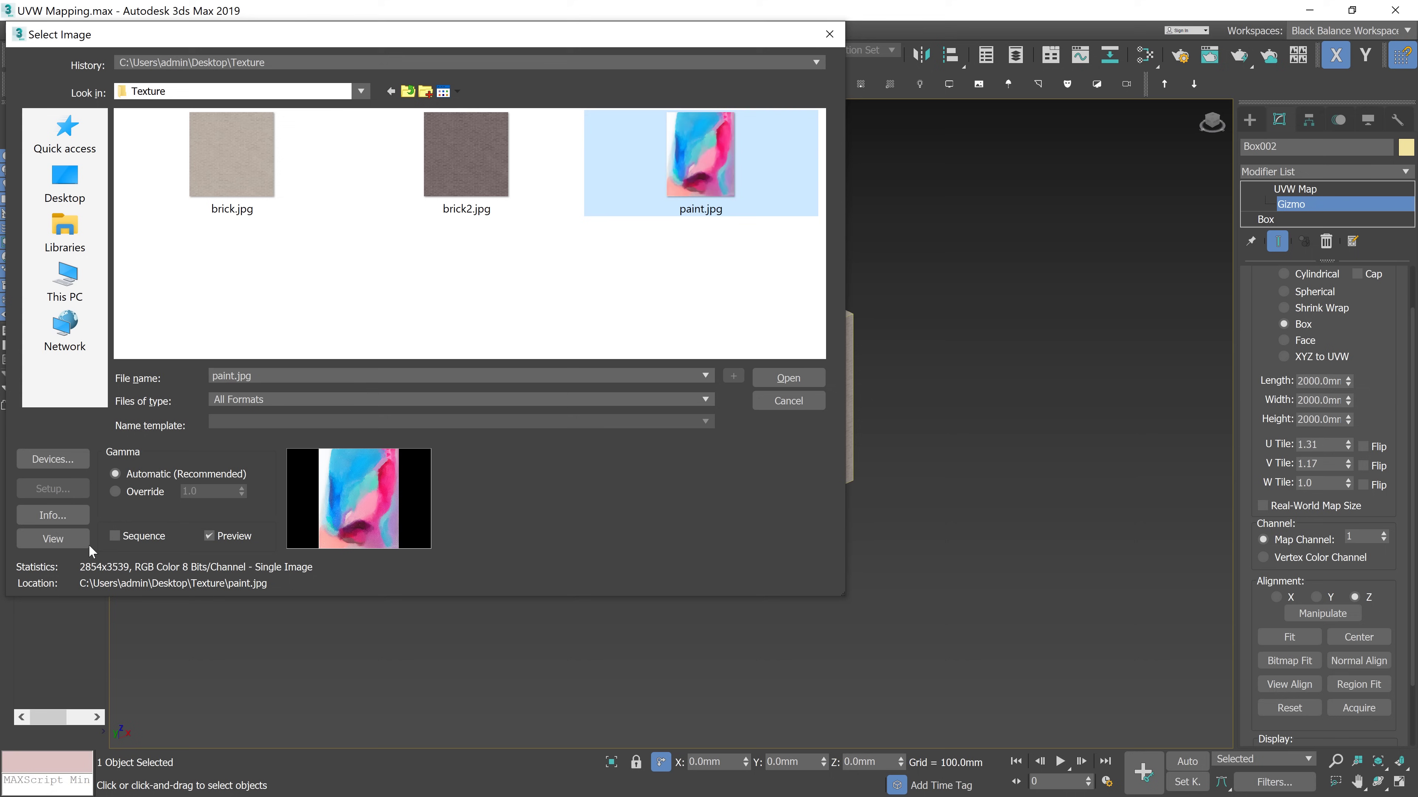
click(793, 375)
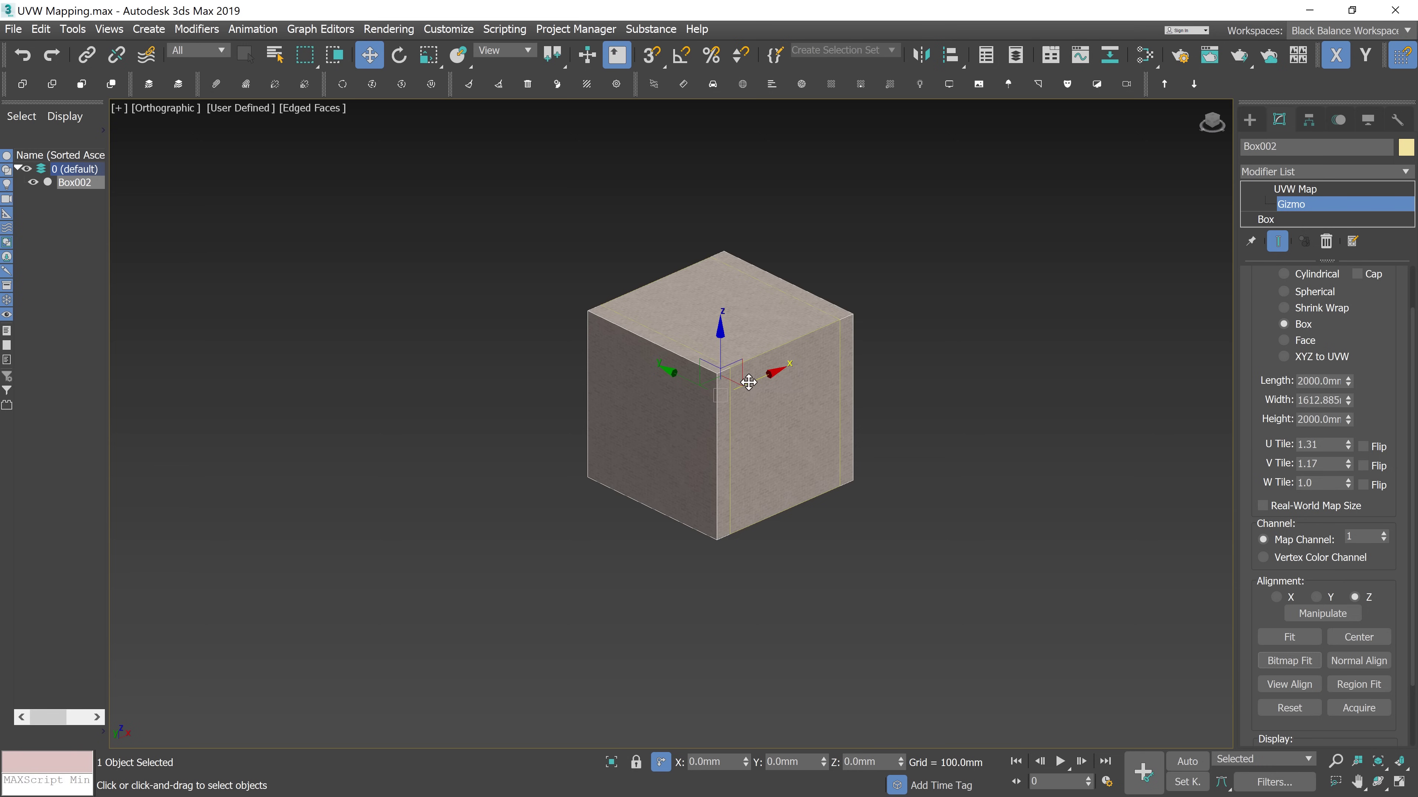
Move the gizmo beside the box and switch the mapping through Planar and Cylindrical back to Box
drag(748, 382, 924, 289)
alt+middle_drag(924, 290, 915, 375)
scroll(1394, 425, up, 2)
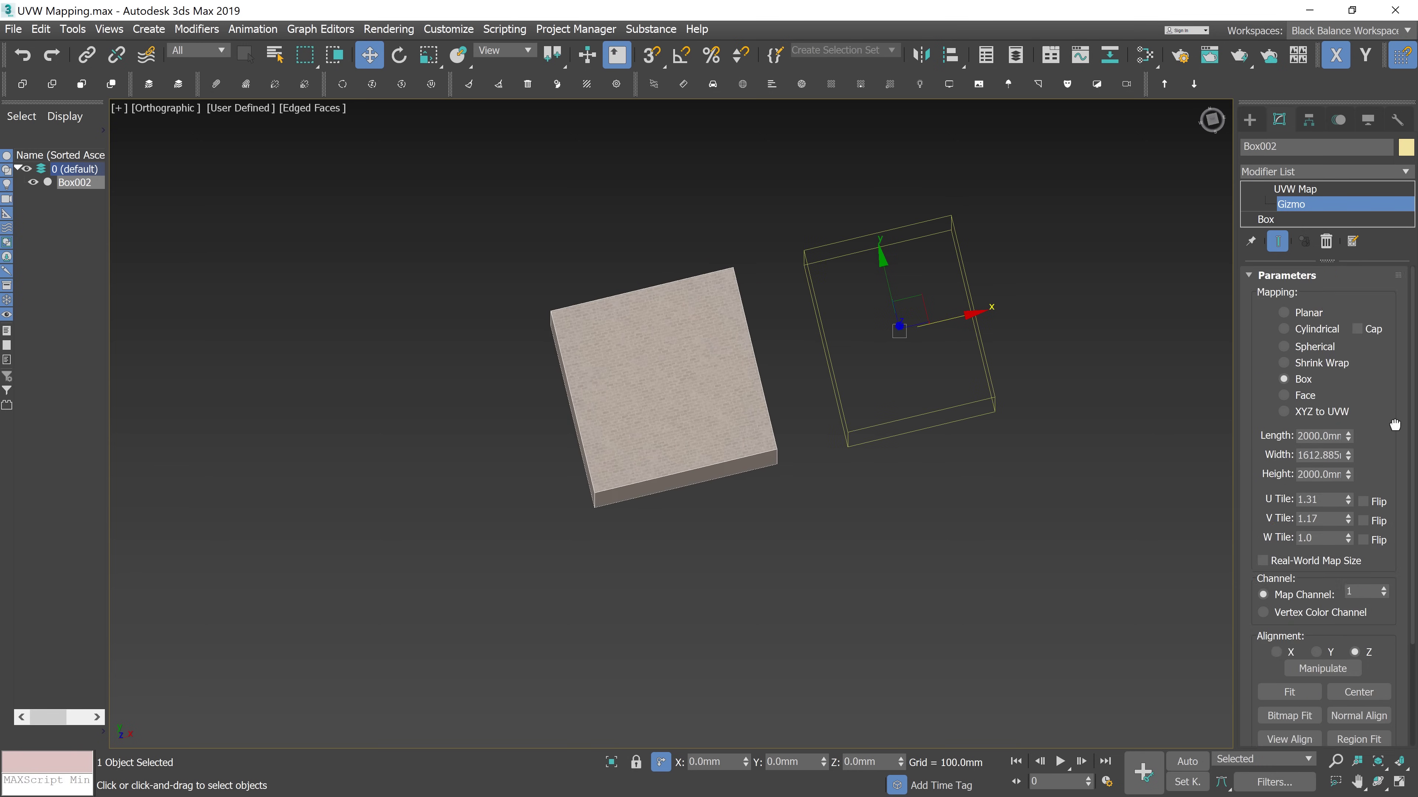
click(1284, 312)
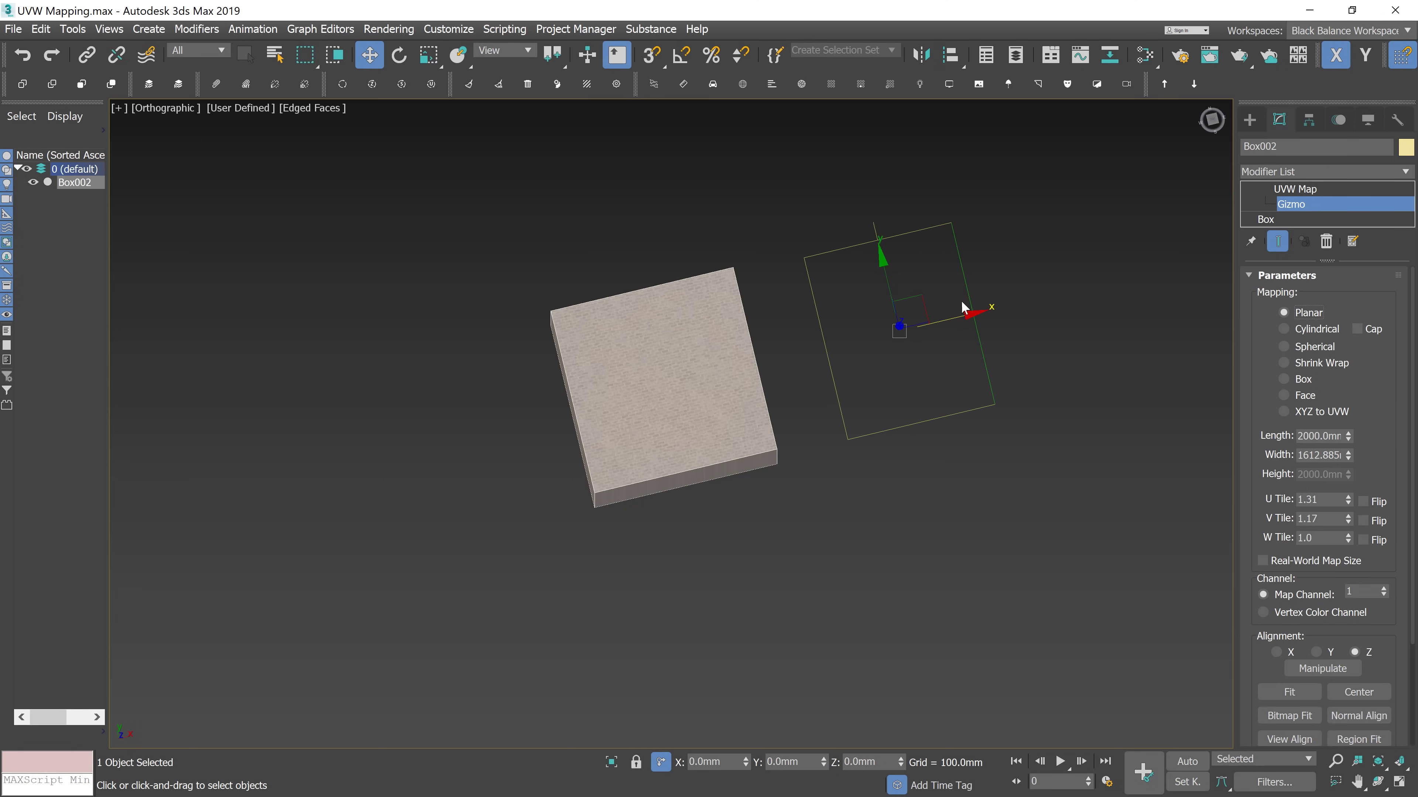
click(1319, 331)
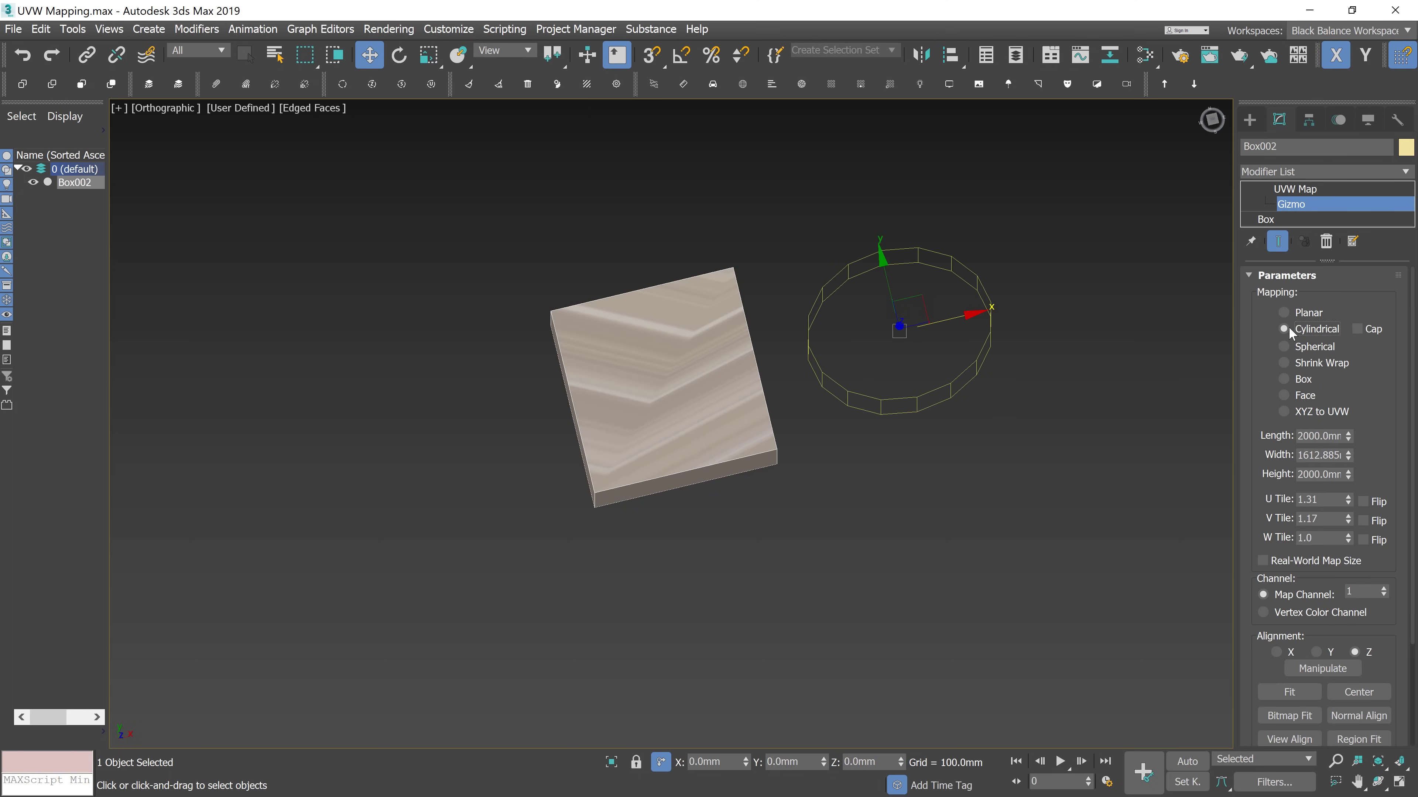
click(1303, 380)
alt+middle_drag(636, 373, 691, 351)
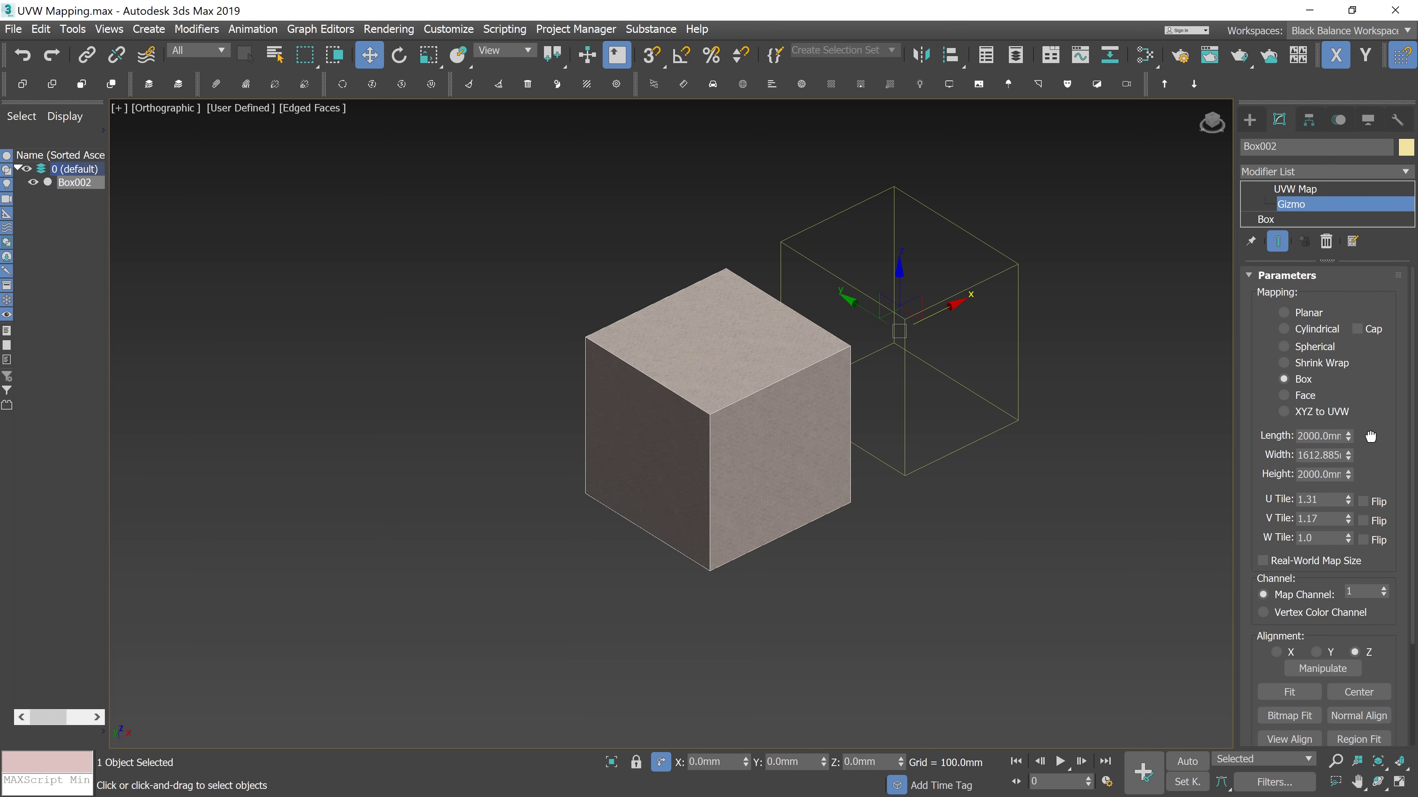
Use Normal Align to snap the mapping gizmo to the box's two visible side faces and finally its top face
scroll(1370, 436, down, 2)
click(1358, 675)
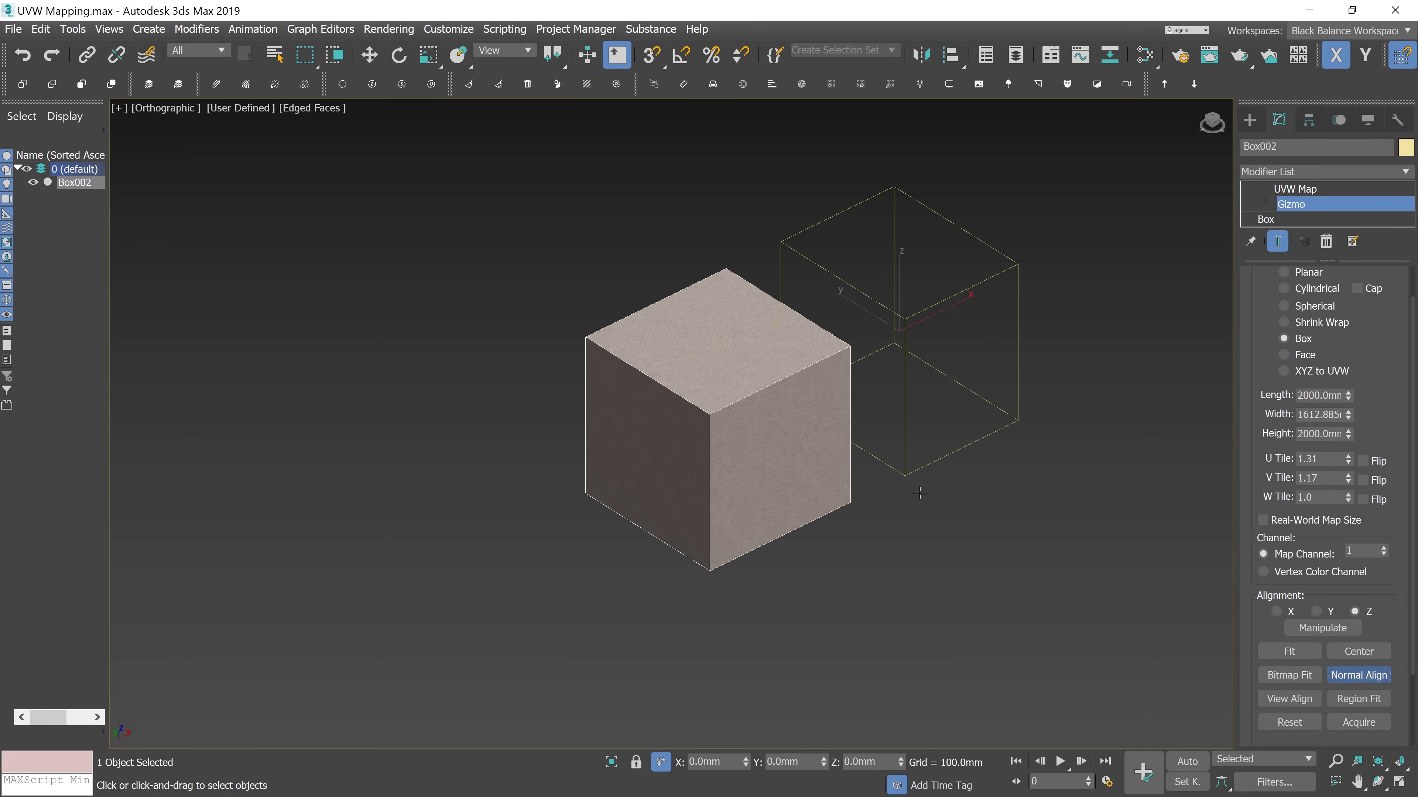
scroll(775, 434, up, 3)
drag(756, 465, 753, 452)
drag(540, 445, 535, 444)
drag(673, 237, 668, 252)
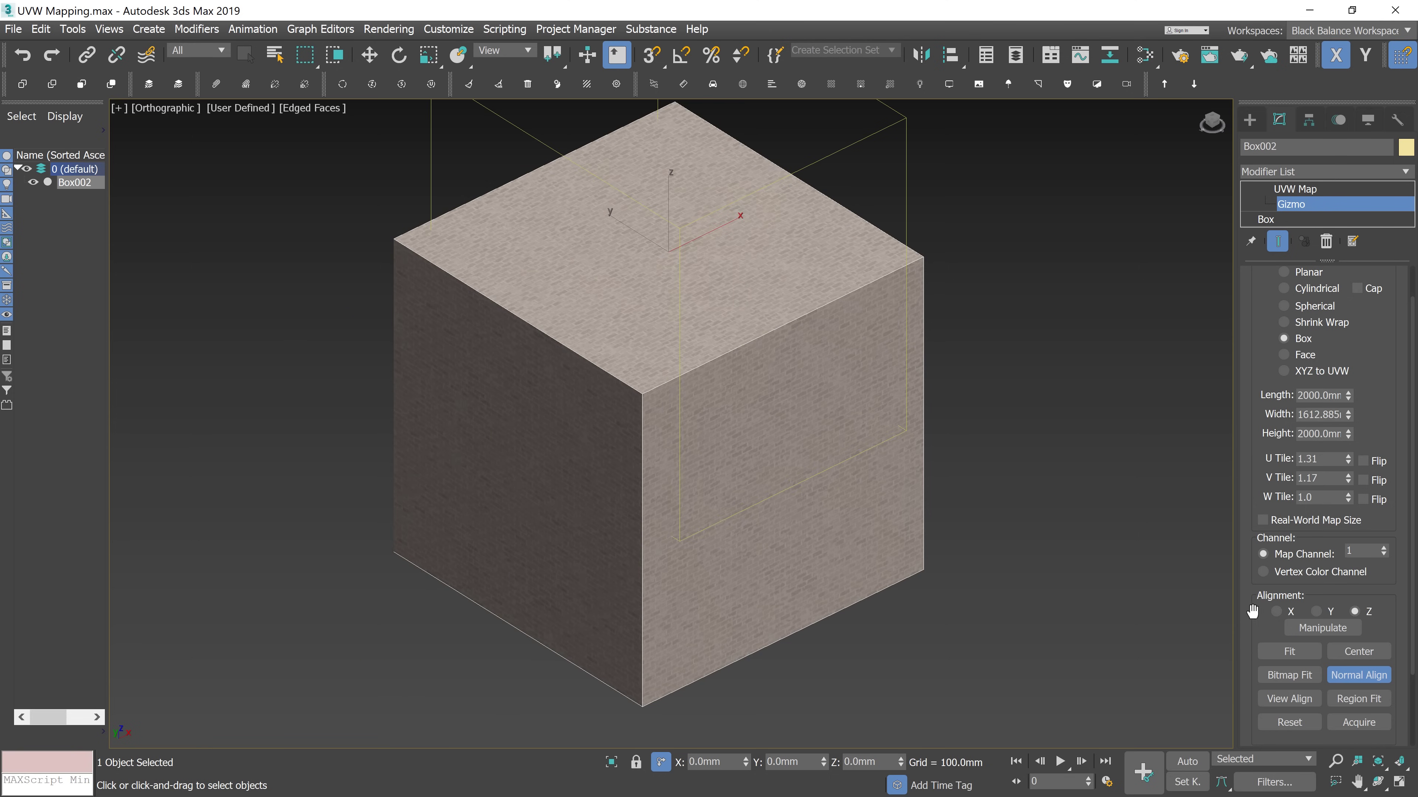
Use View Align to orient the mapping gizmo to the orthographic, Left and Front views, and turn off Normal Align
click(1282, 701)
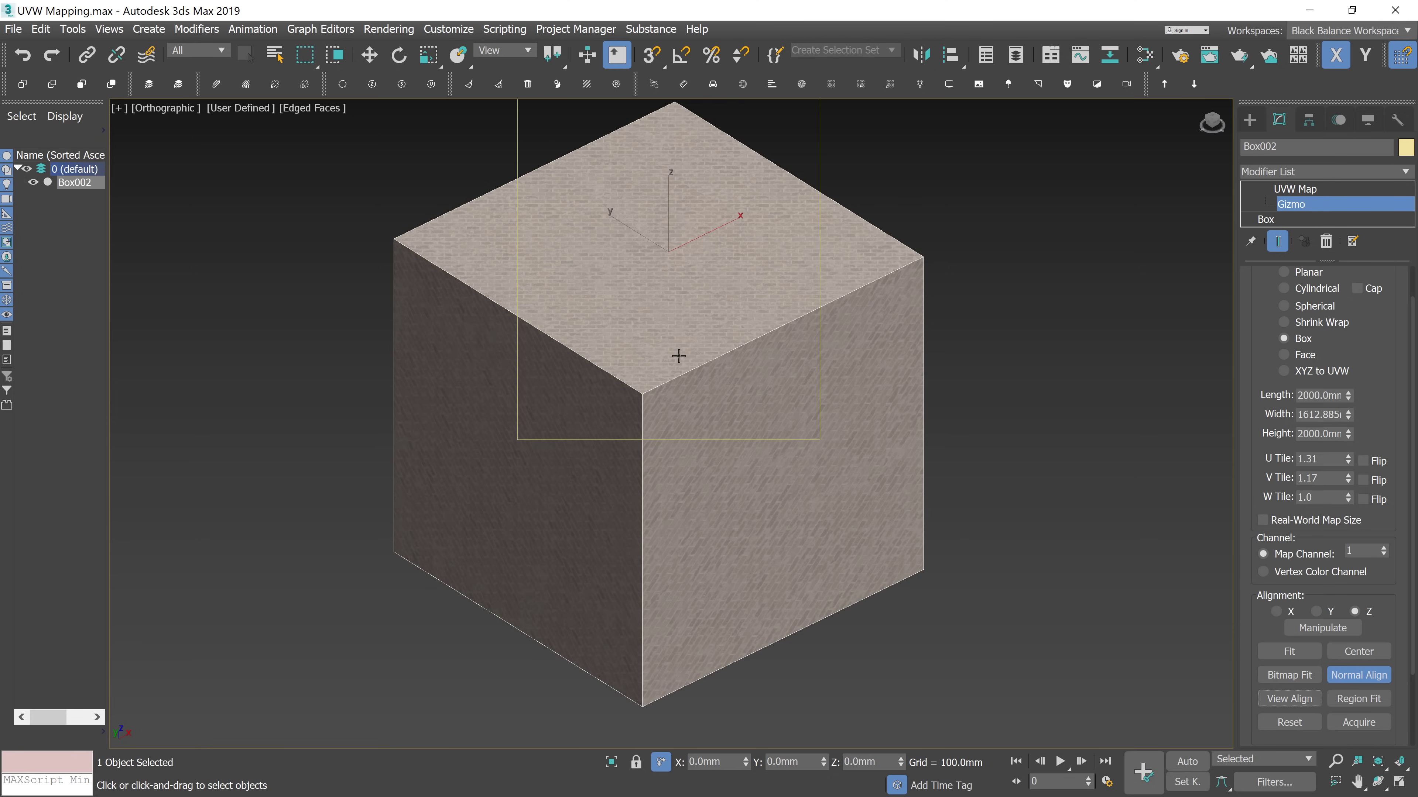
key(l)
scroll(746, 361, down, 5)
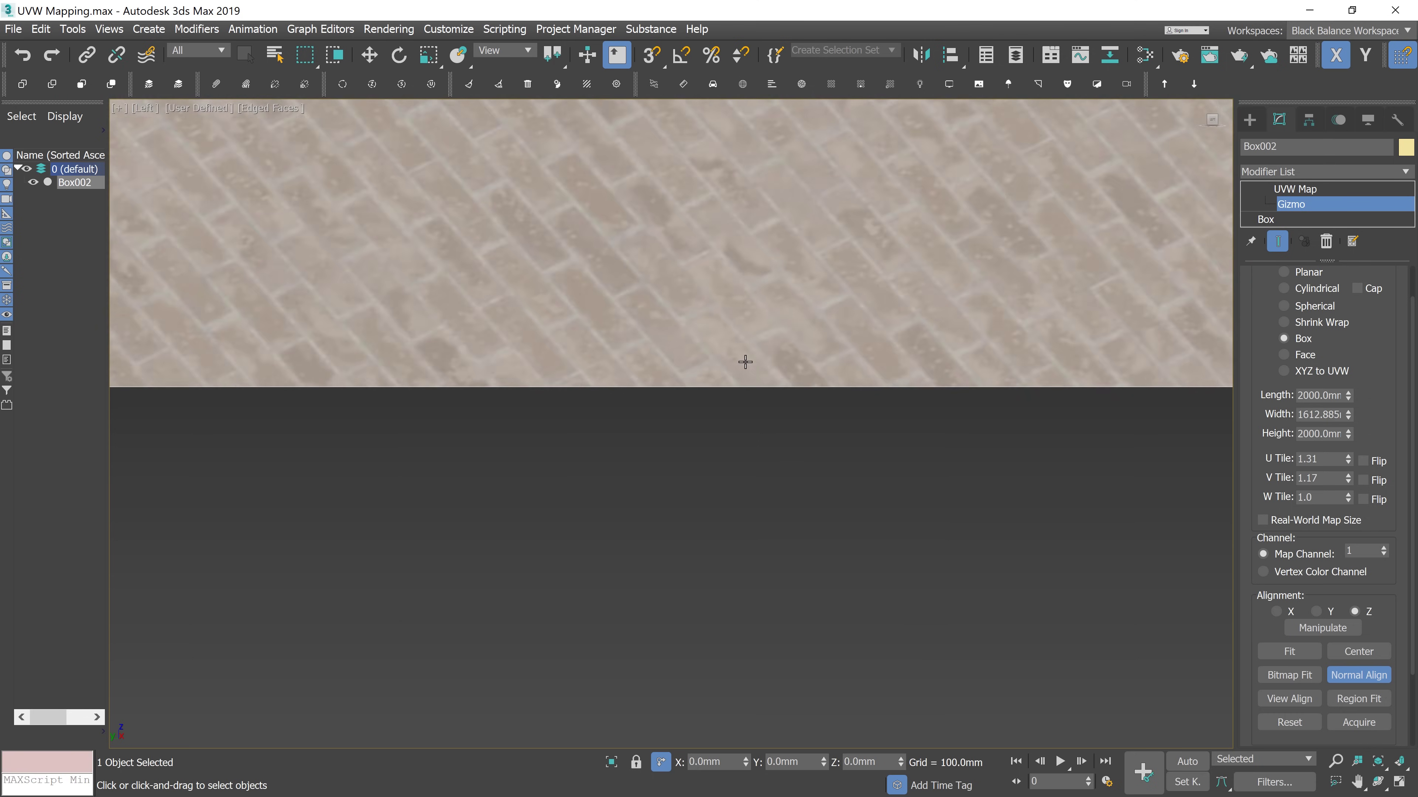
middle_drag(747, 360, 790, 459)
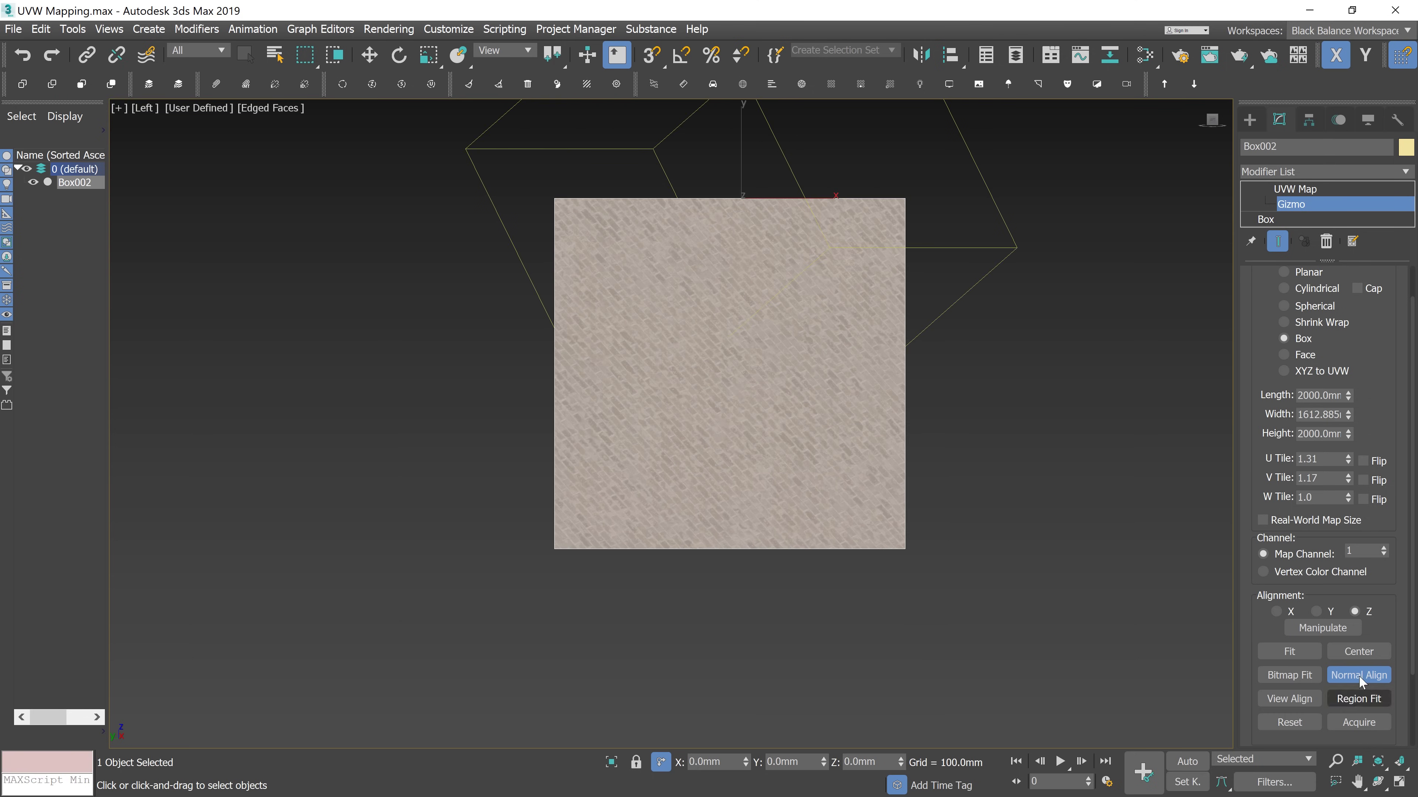
click(1289, 700)
key(f)
key(F4)
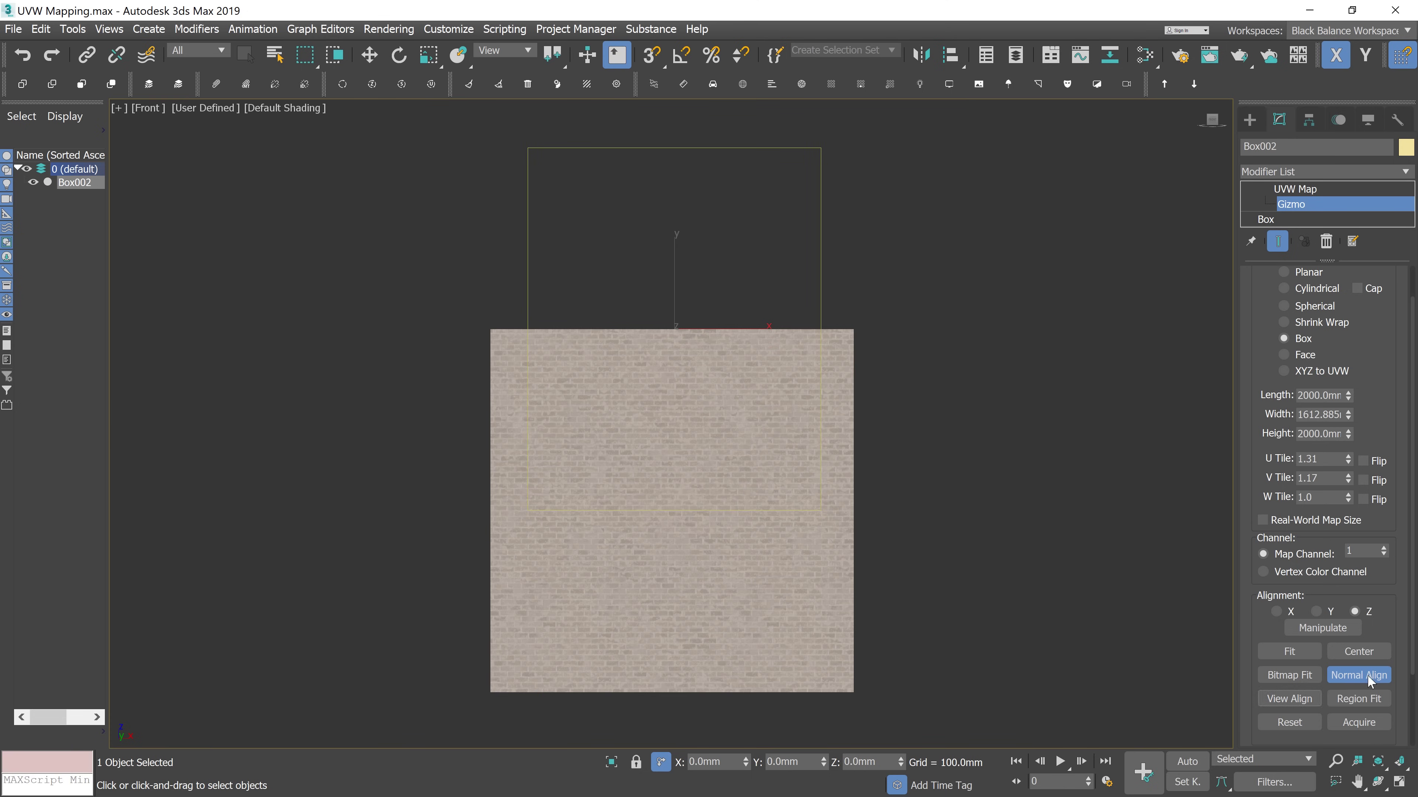
click(1354, 675)
Region-fit the gizmo to an area about 922 mm long and 1689 mm wide beside the box, and reset the mapping gizmo
middle_drag(830, 523, 873, 406)
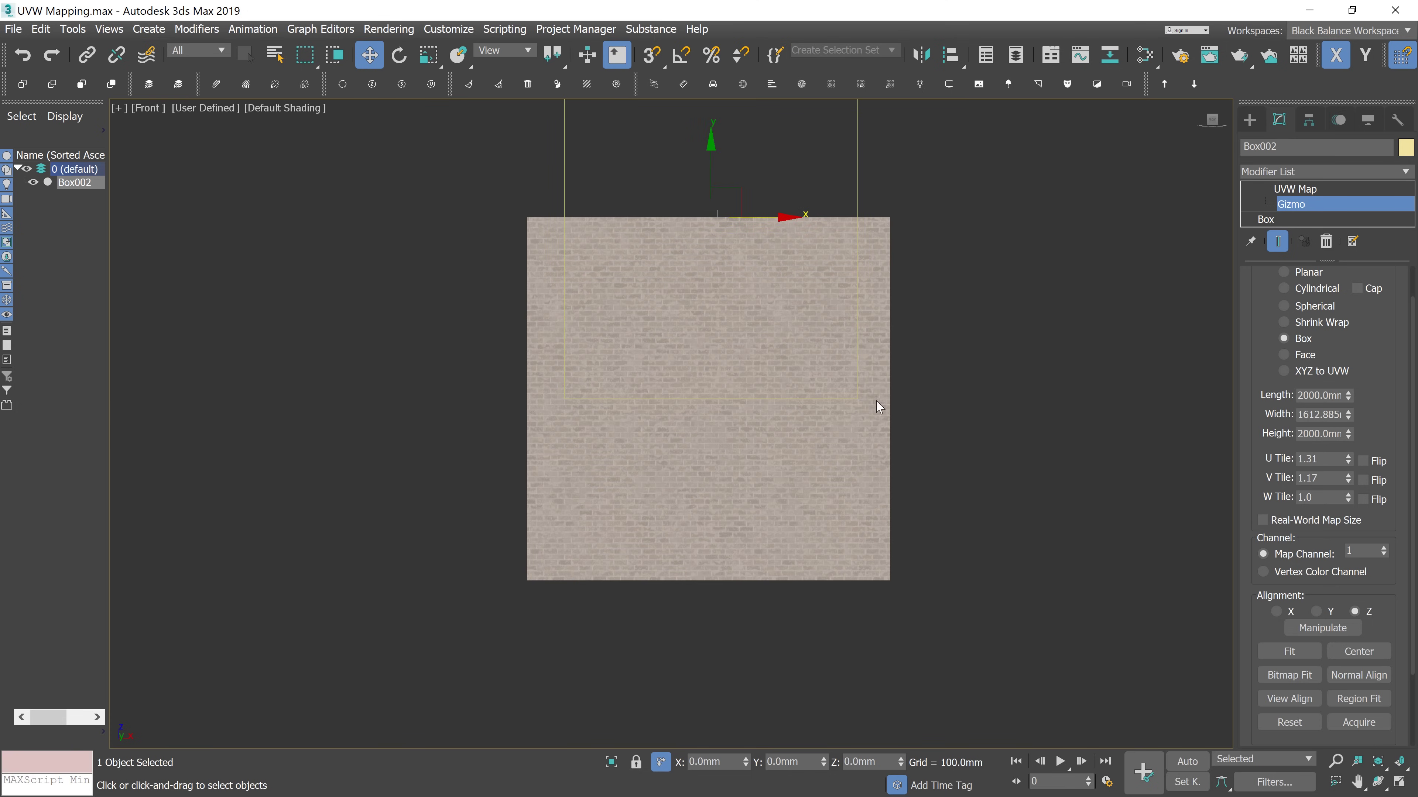
key(alt+ctrl+h)
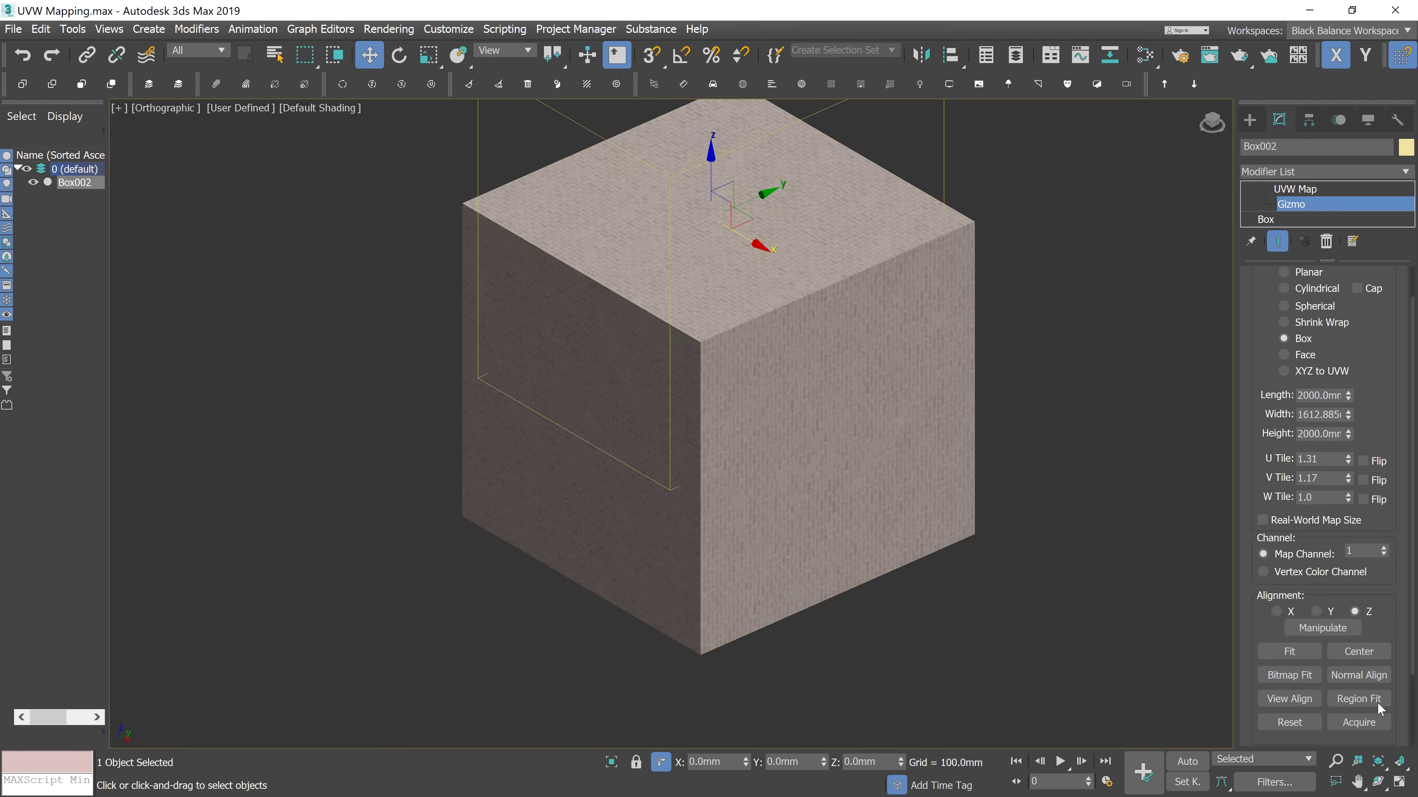
click(1364, 697)
drag(938, 694, 864, 329)
mouse_move(850, 407)
alt+middle_down()
mouse_move(943, 405)
mouse_move(859, 410)
alt+middle_up()
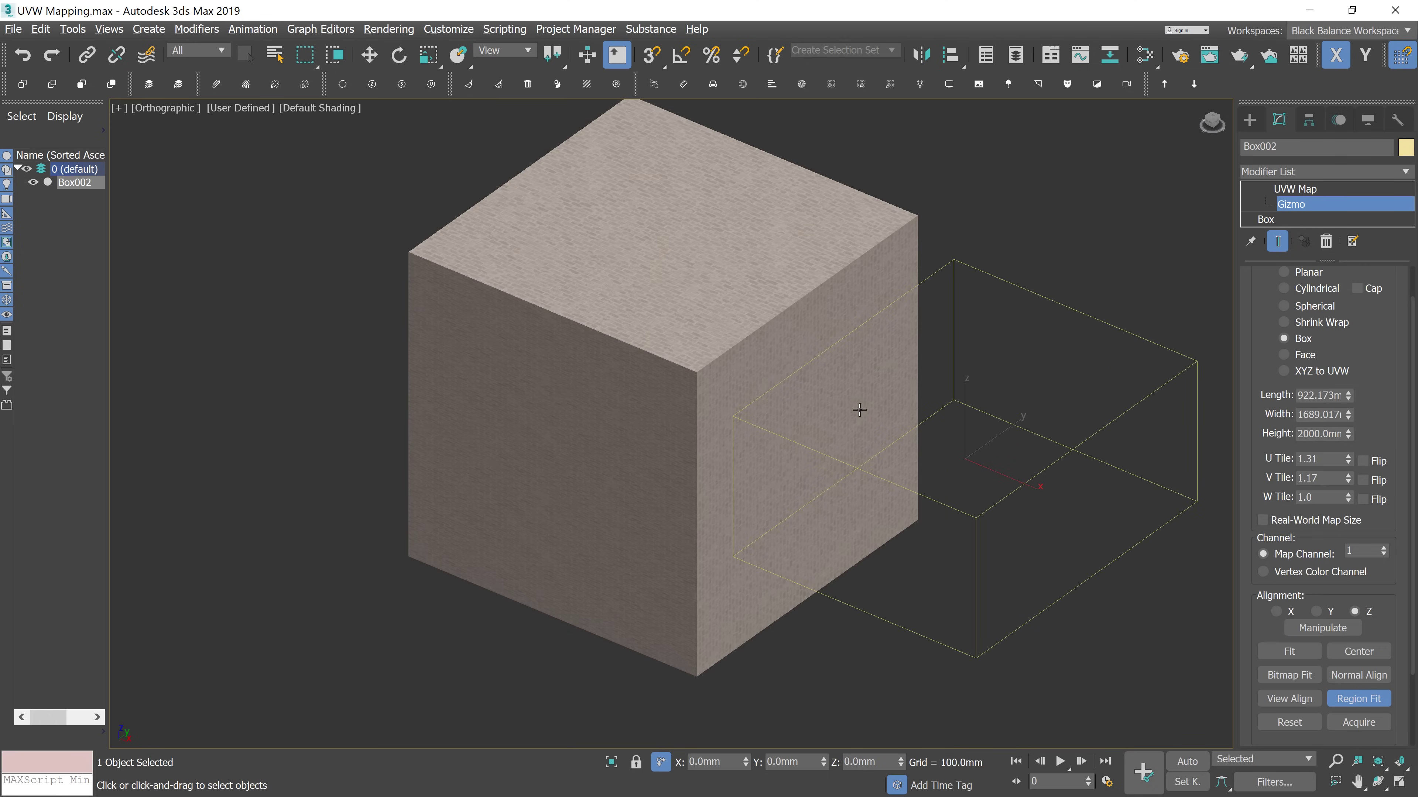
click(1300, 727)
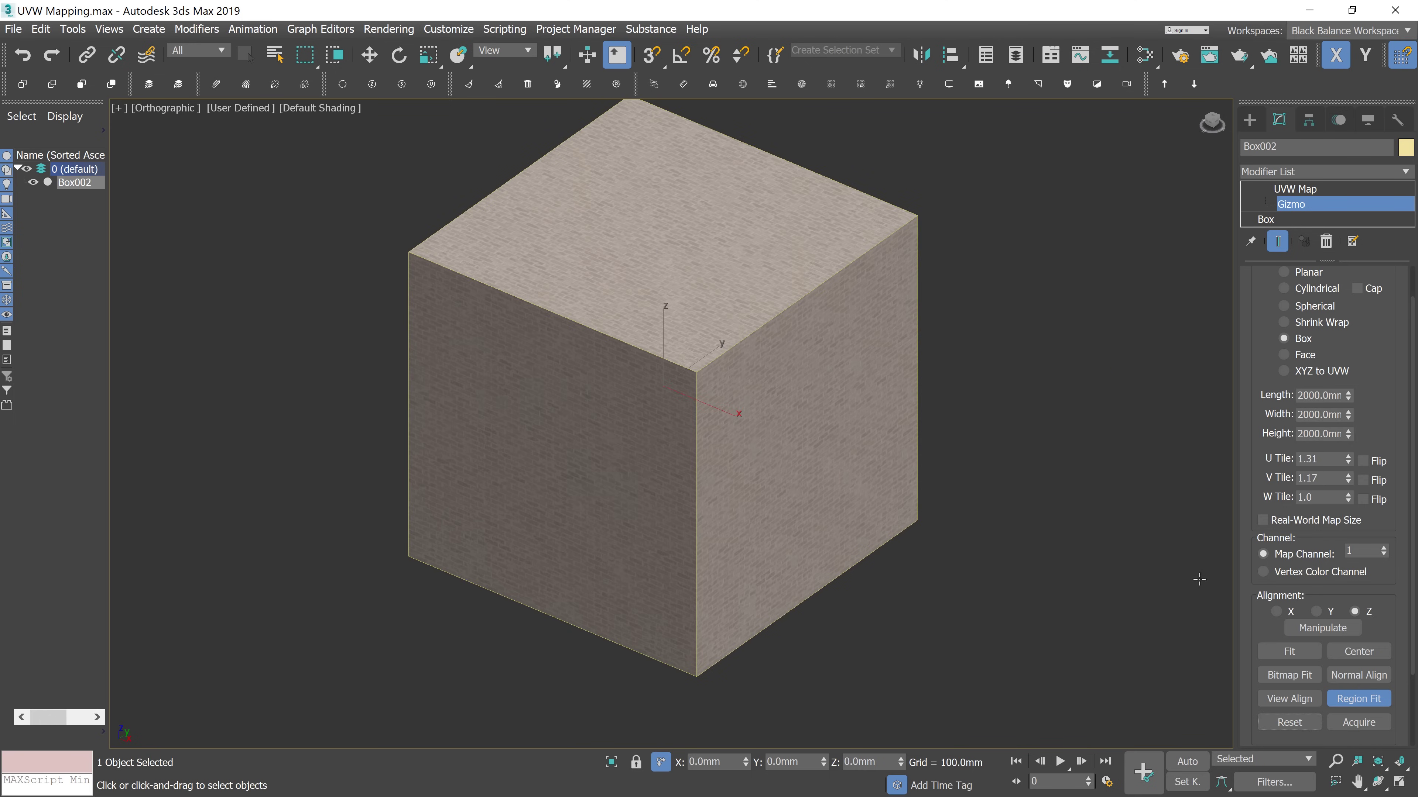
key(w)
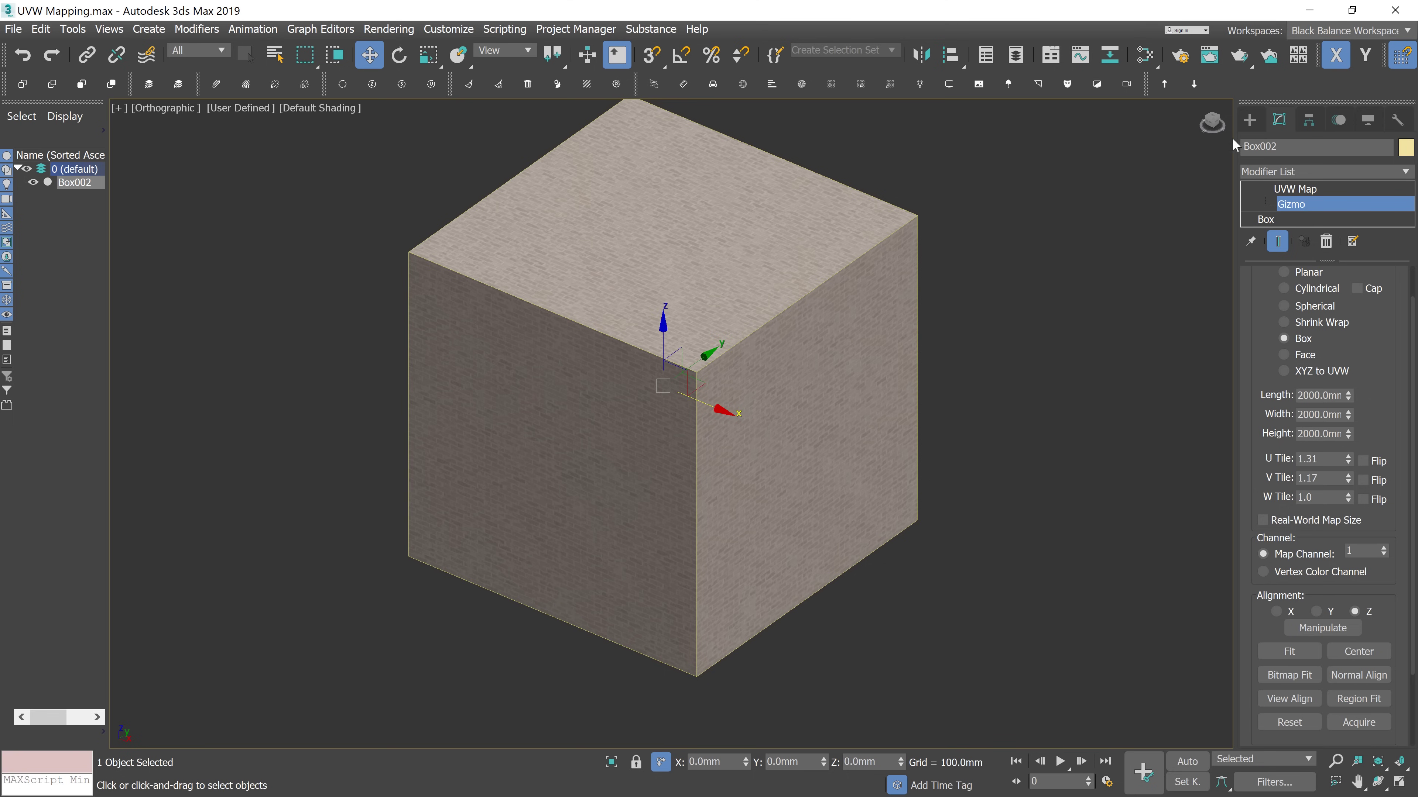
Create a second box about 839 mm long, 2107 mm wide and 1588 mm high beside the existing one
middle_drag(832, 304, 707, 319)
click(1250, 120)
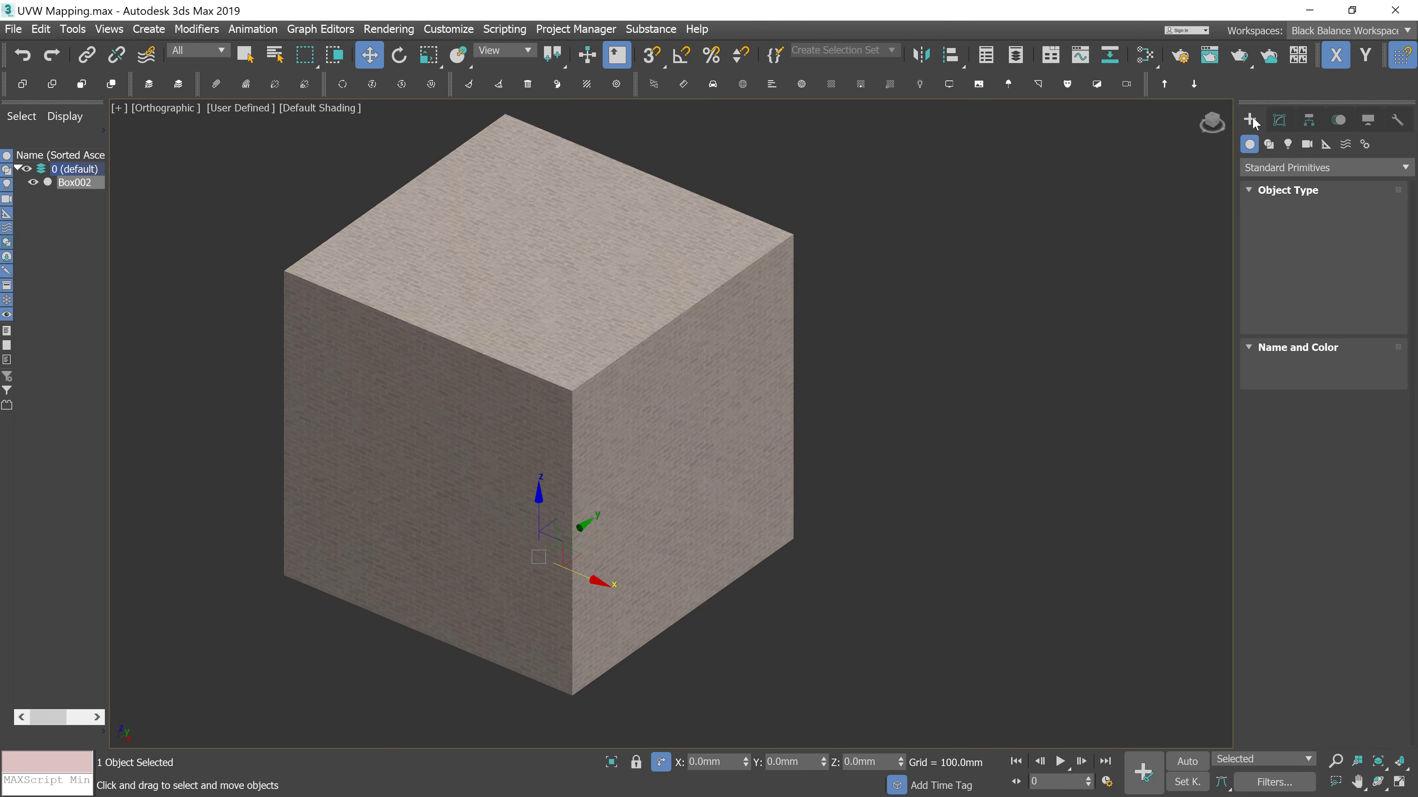
click(1281, 227)
drag(907, 295, 1118, 496)
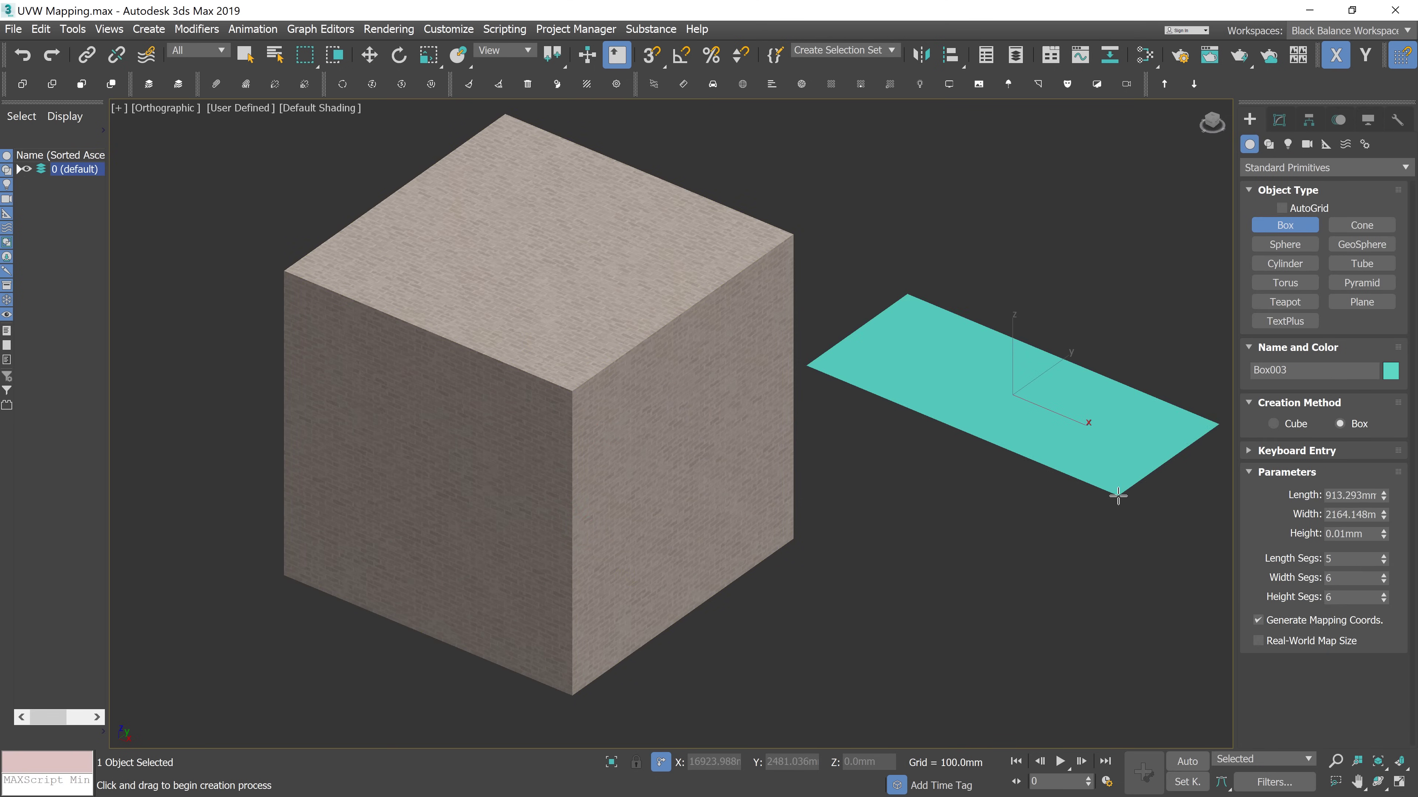
click(1077, 353)
middle_drag(1041, 383, 993, 448)
Assign the existing brick material to the new box and close the Slate Material Editor
key(m)
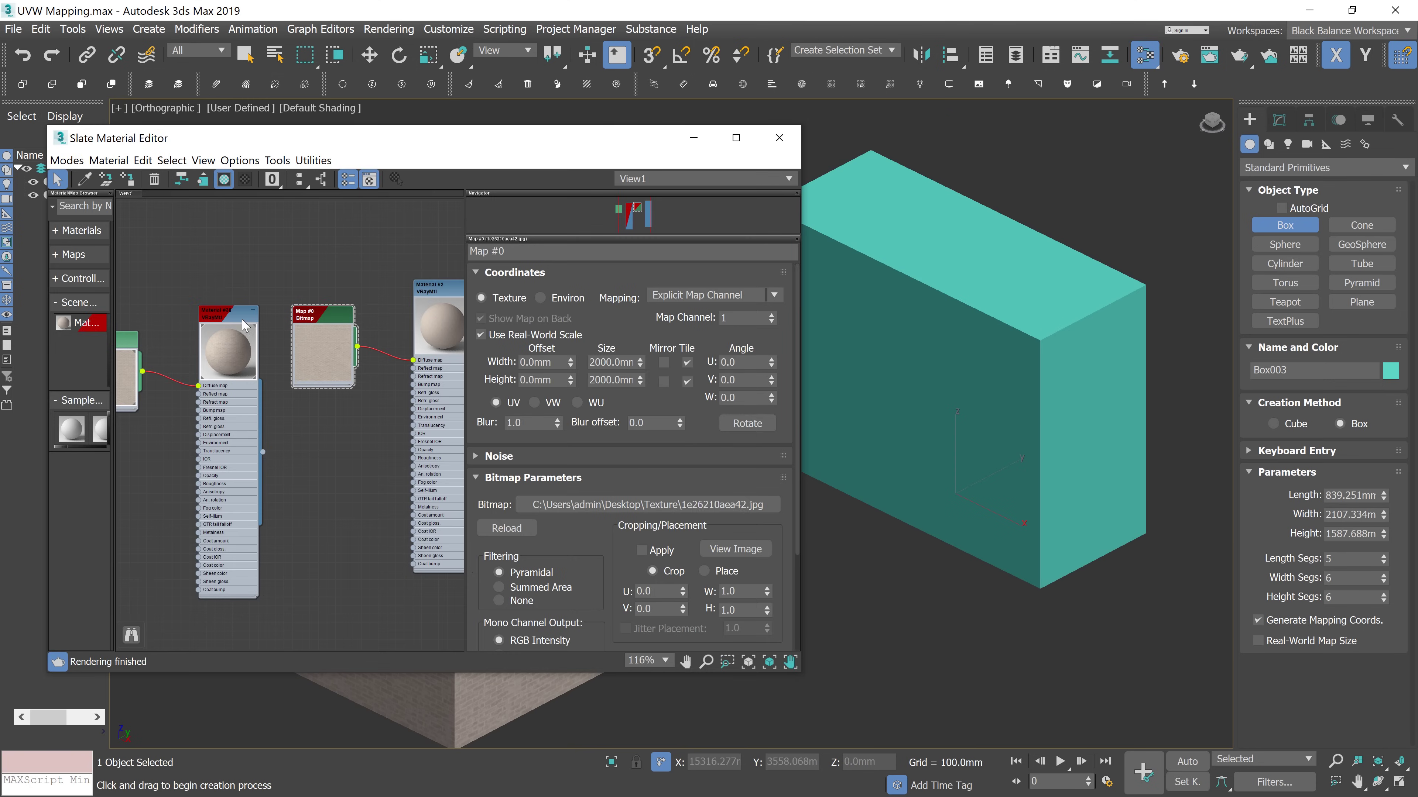
click(128, 179)
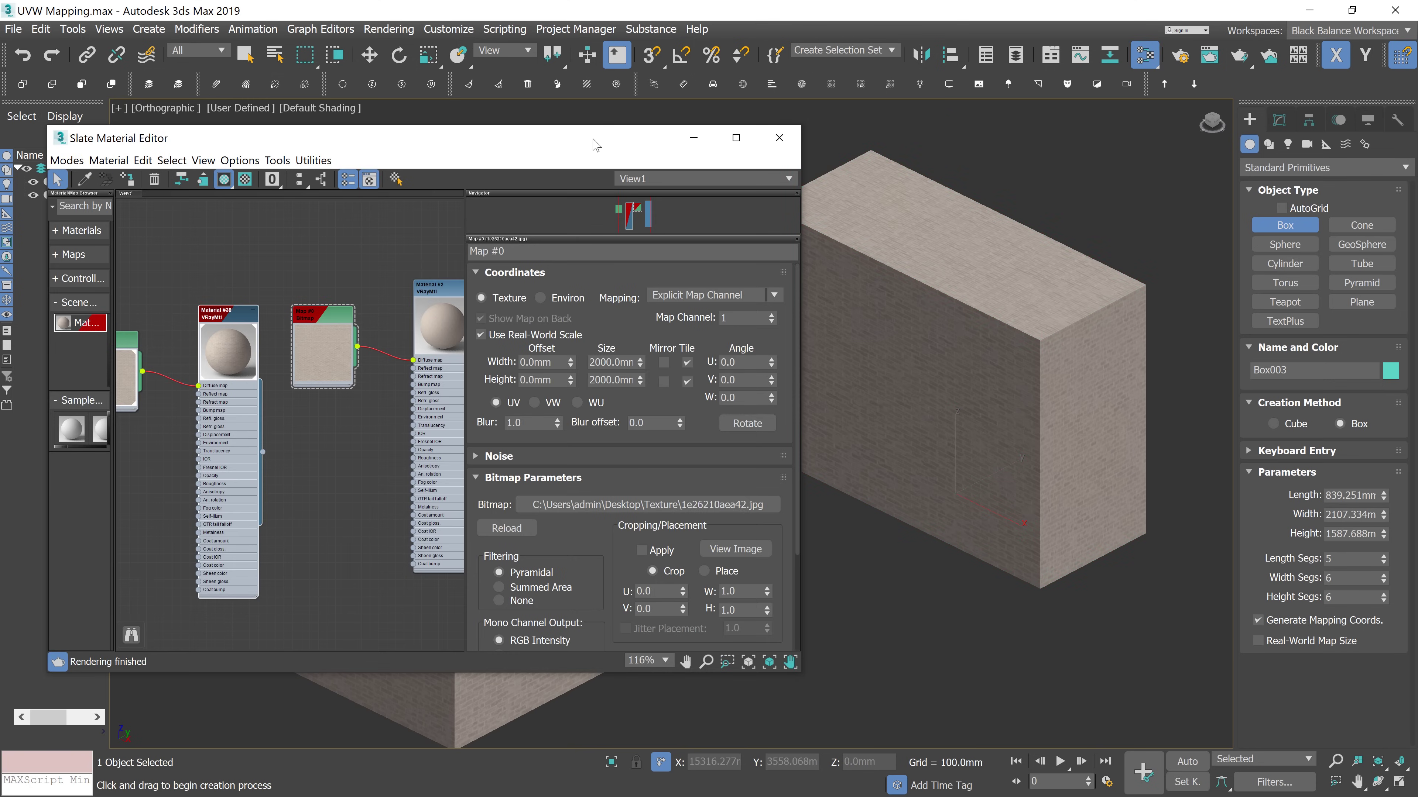
key(m)
key(w)
Add a UVW Map modifier to the new box and set its mapping to Box
click(1279, 120)
click(1305, 171)
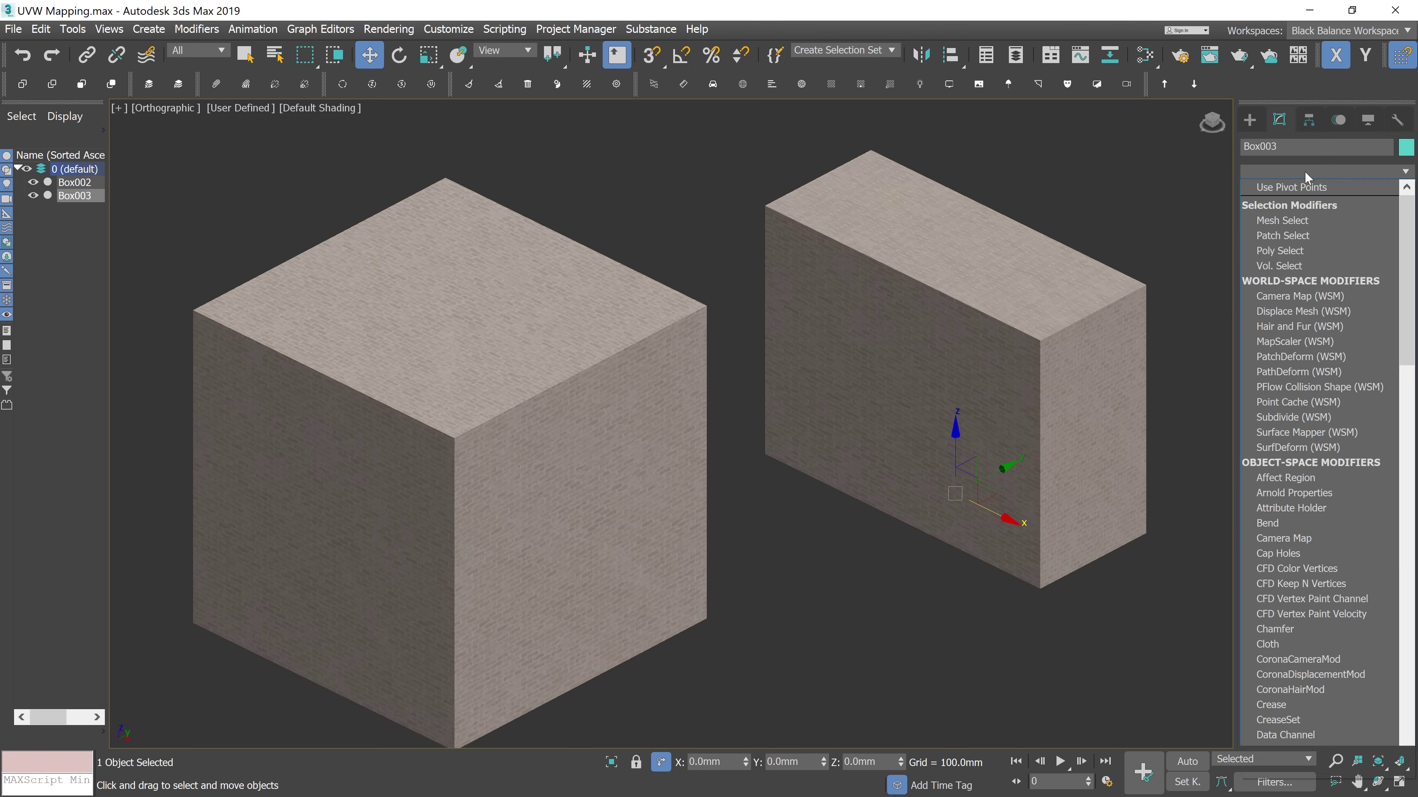
scroll(1315, 250, down, 5)
click(1284, 596)
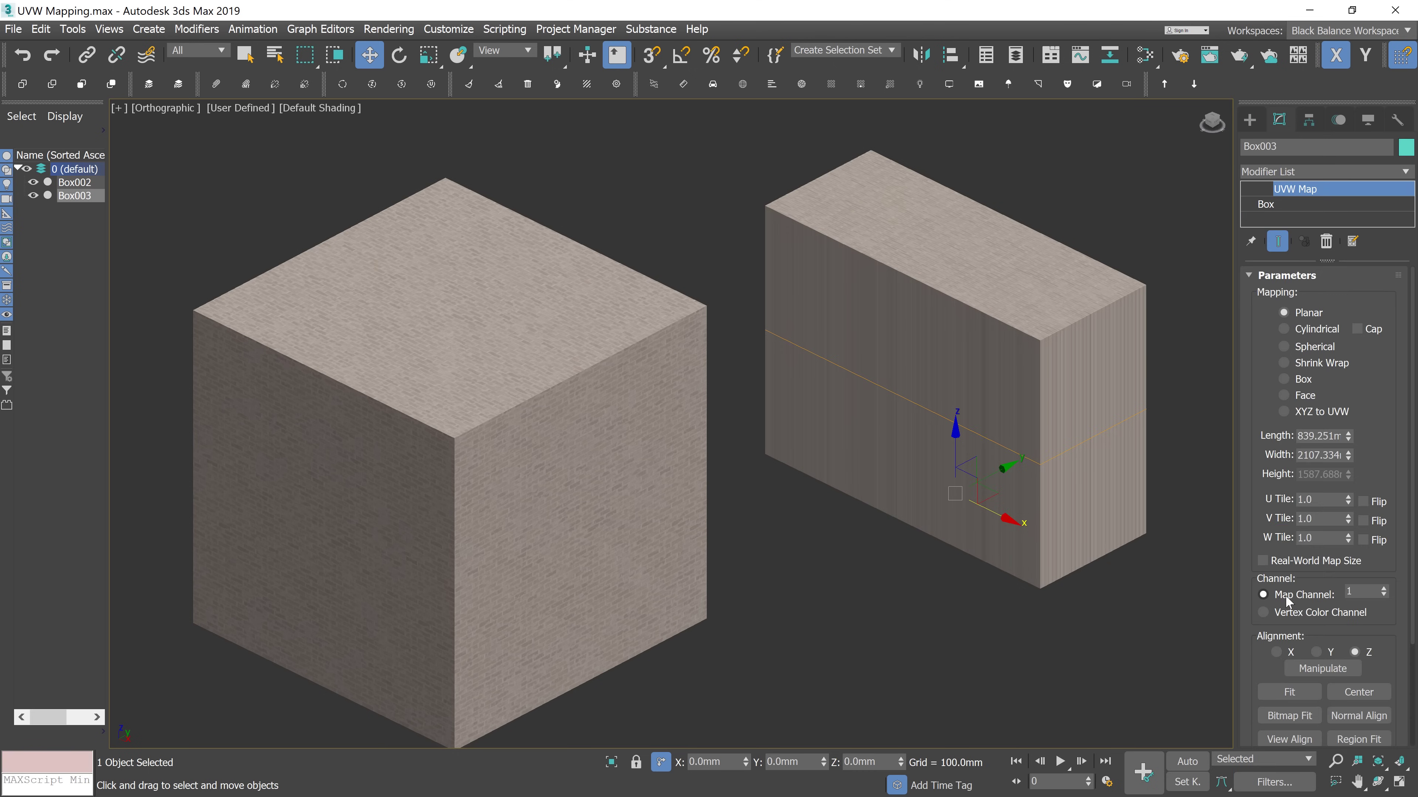
click(1284, 379)
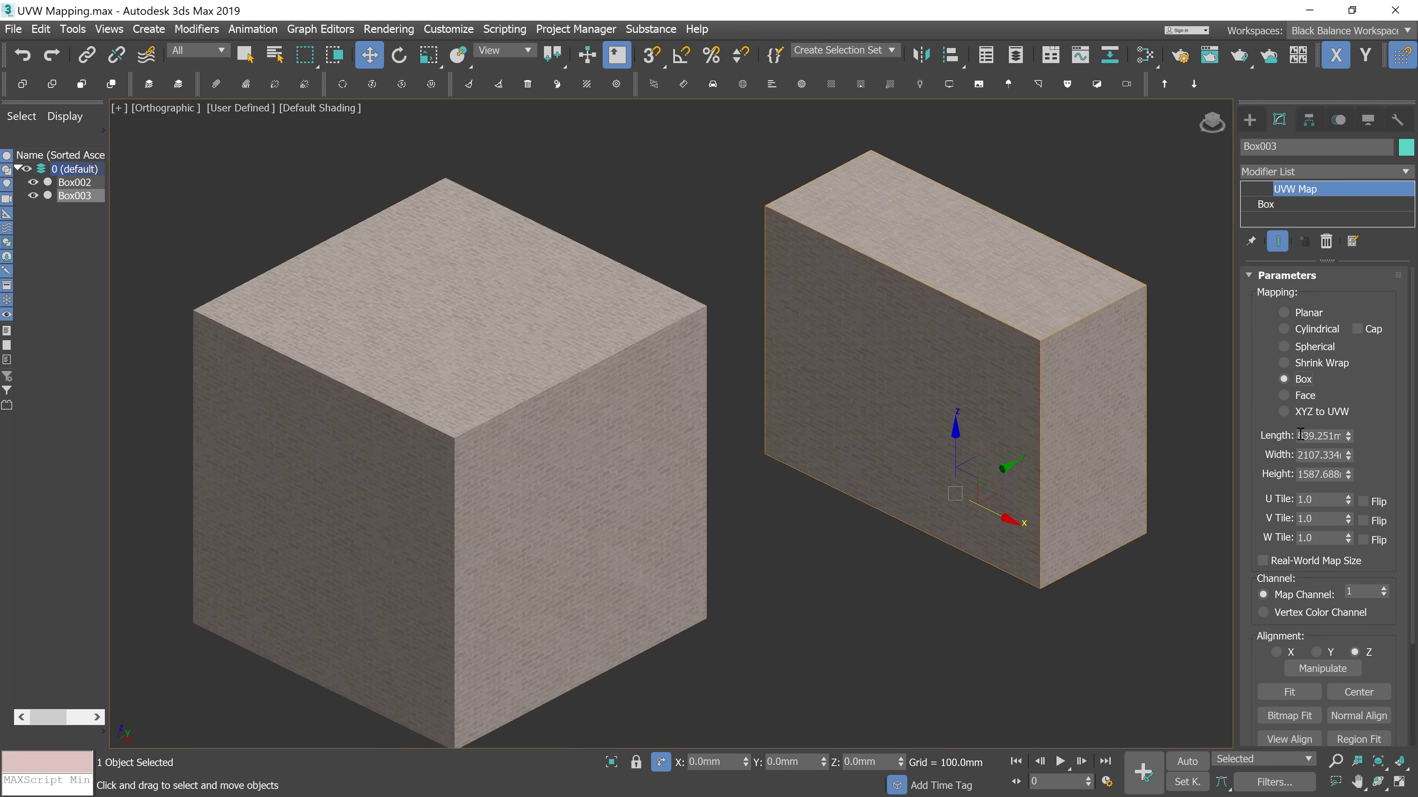
Acquire the second box's UVW mapping onto the cube with Acquire Absolute and activate the cube's mapping gizmo
click(565, 345)
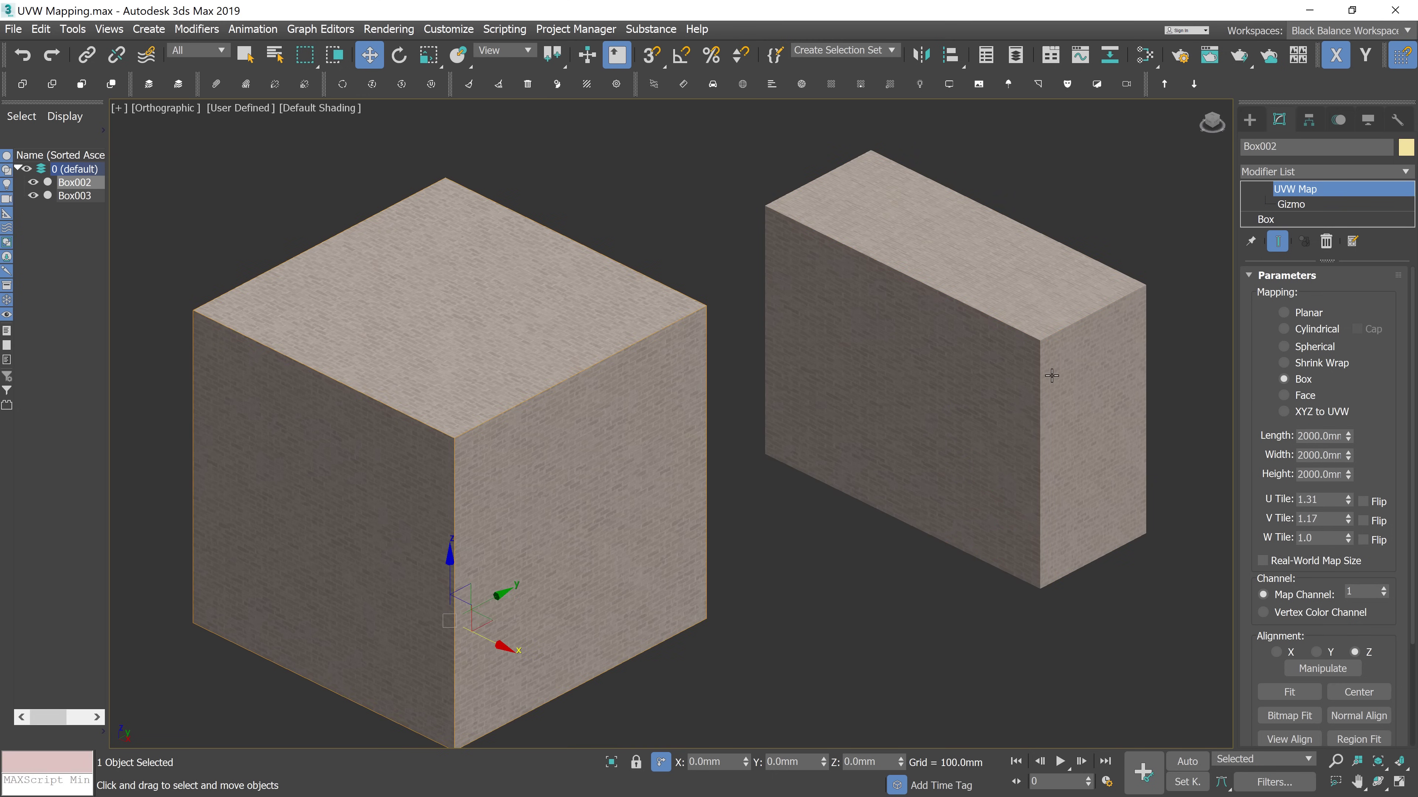
drag(1389, 453, 1386, 397)
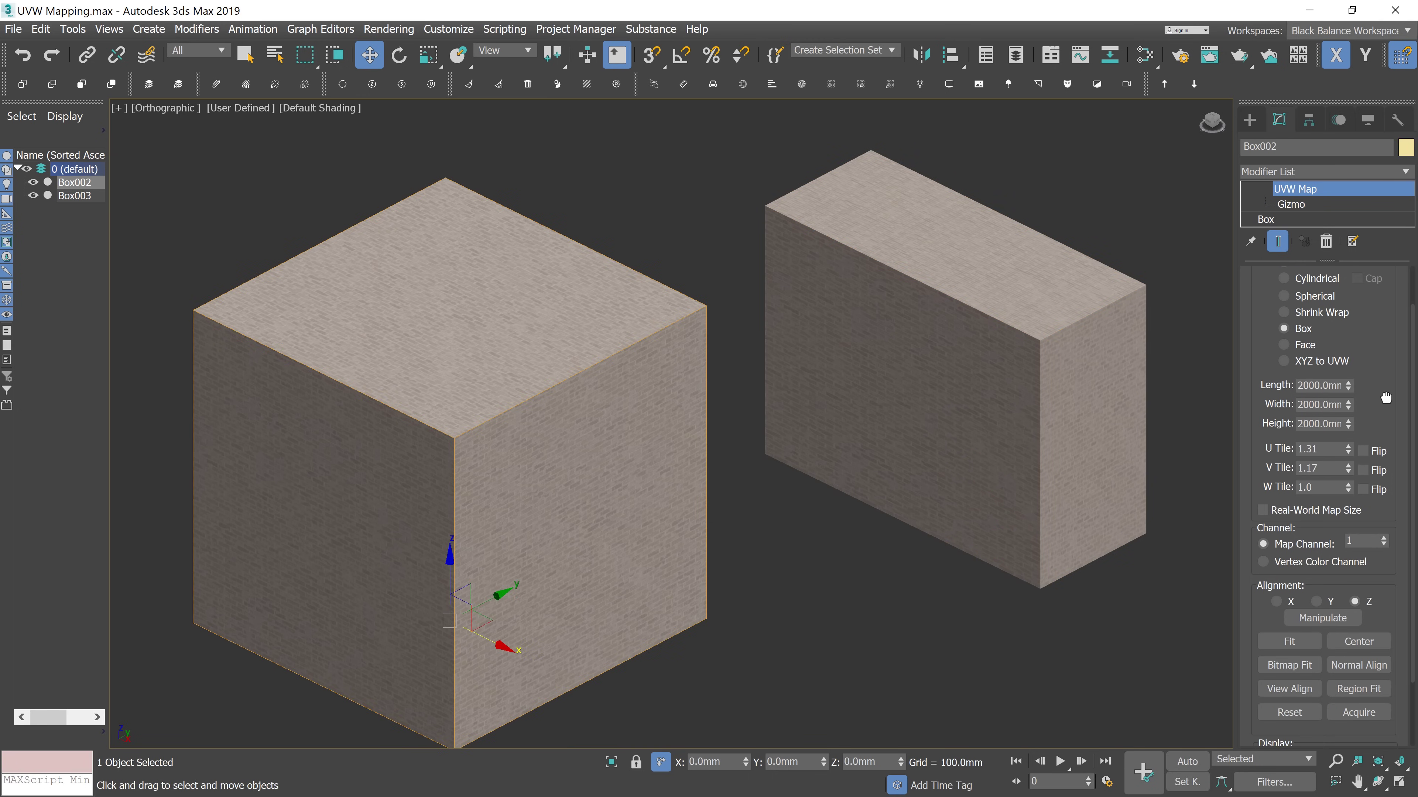
click(1359, 712)
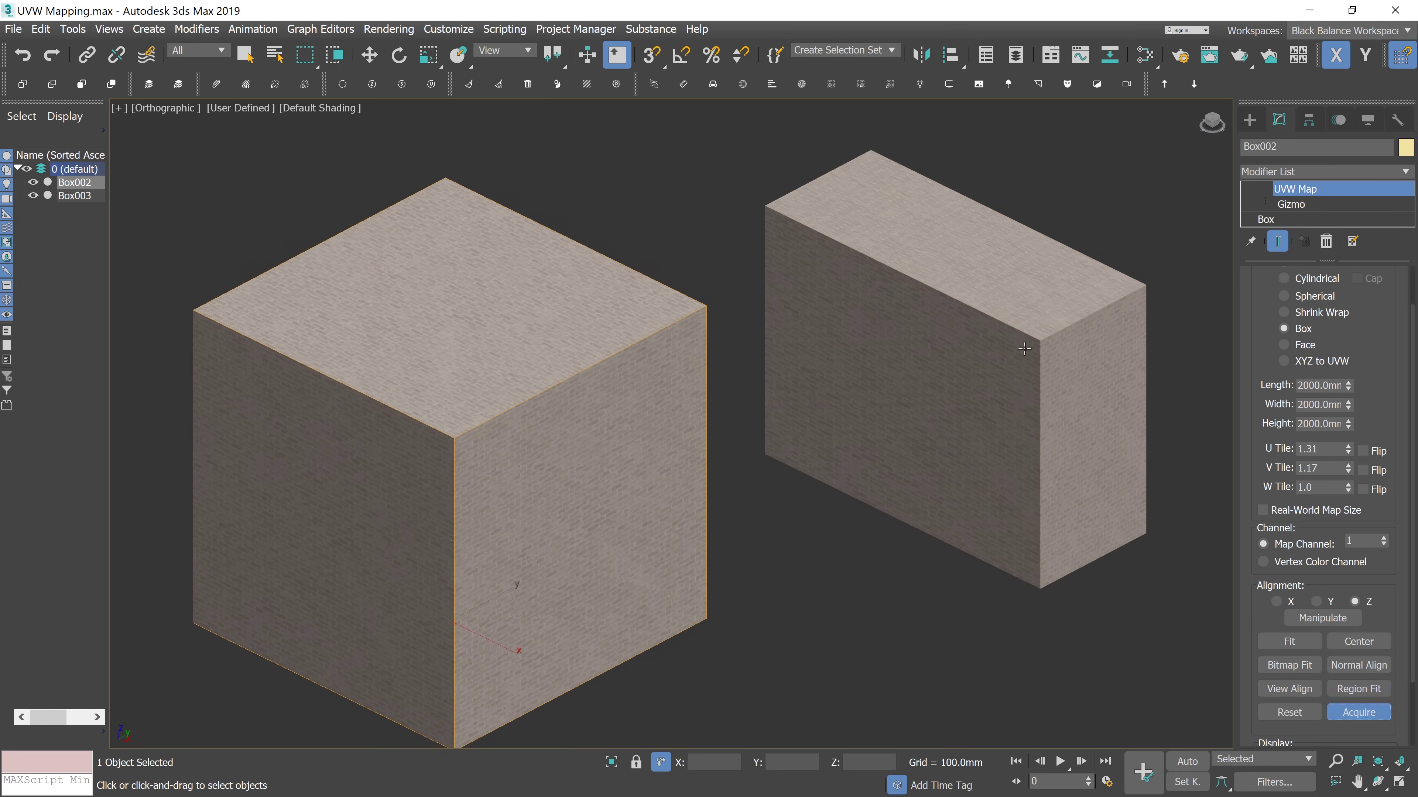
click(976, 297)
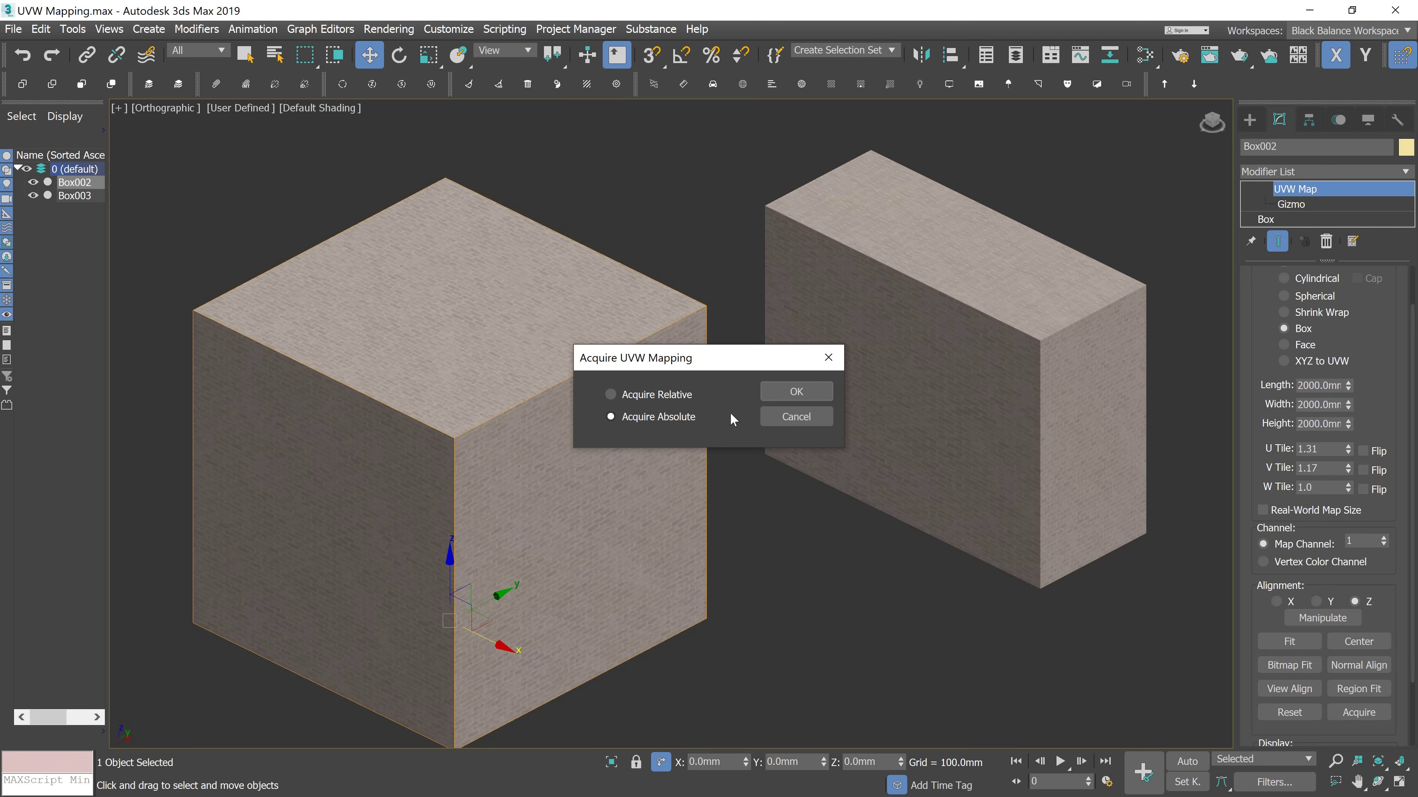
click(800, 393)
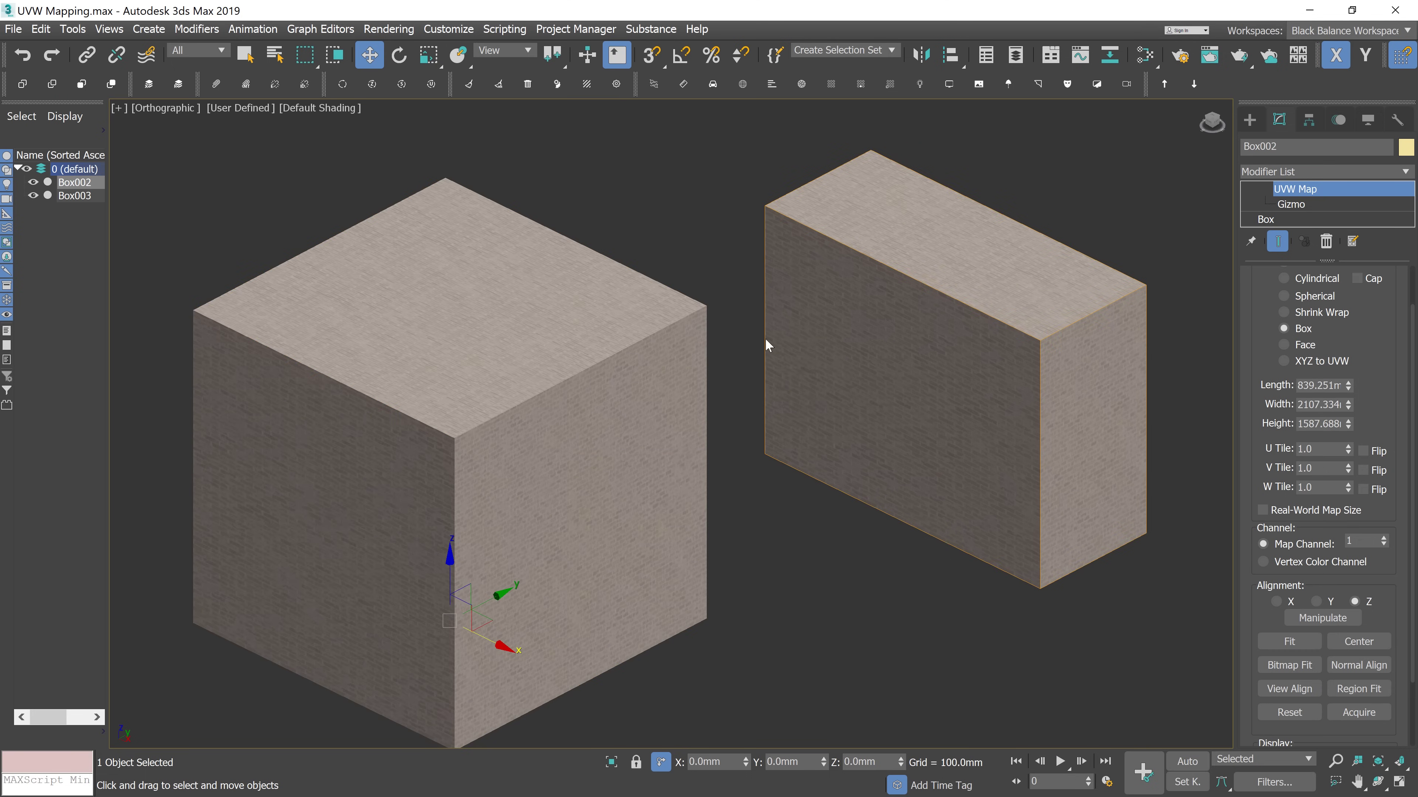
click(1290, 204)
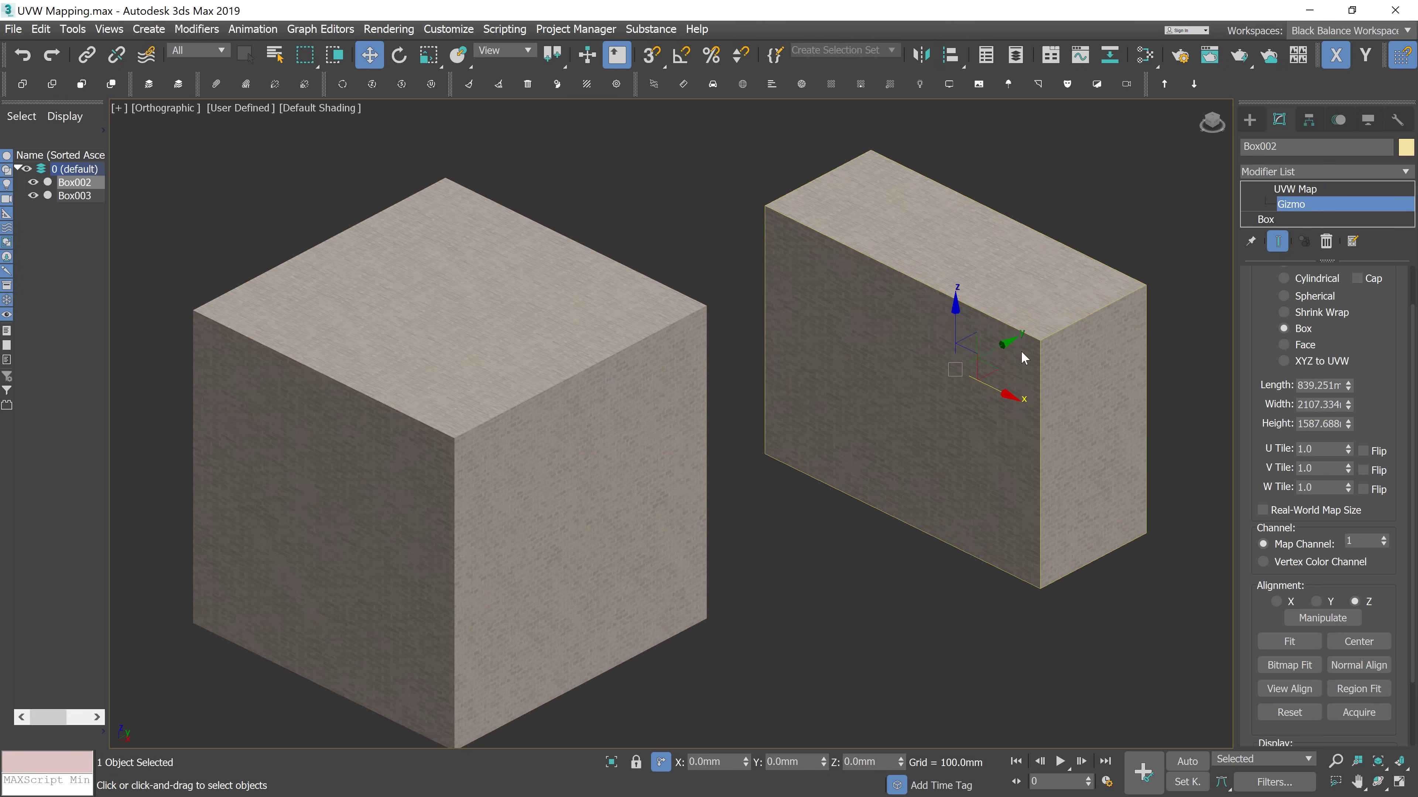
mouse_move(998, 349)
mouse_down()
mouse_move(918, 380)
mouse_move(996, 350)
mouse_up()
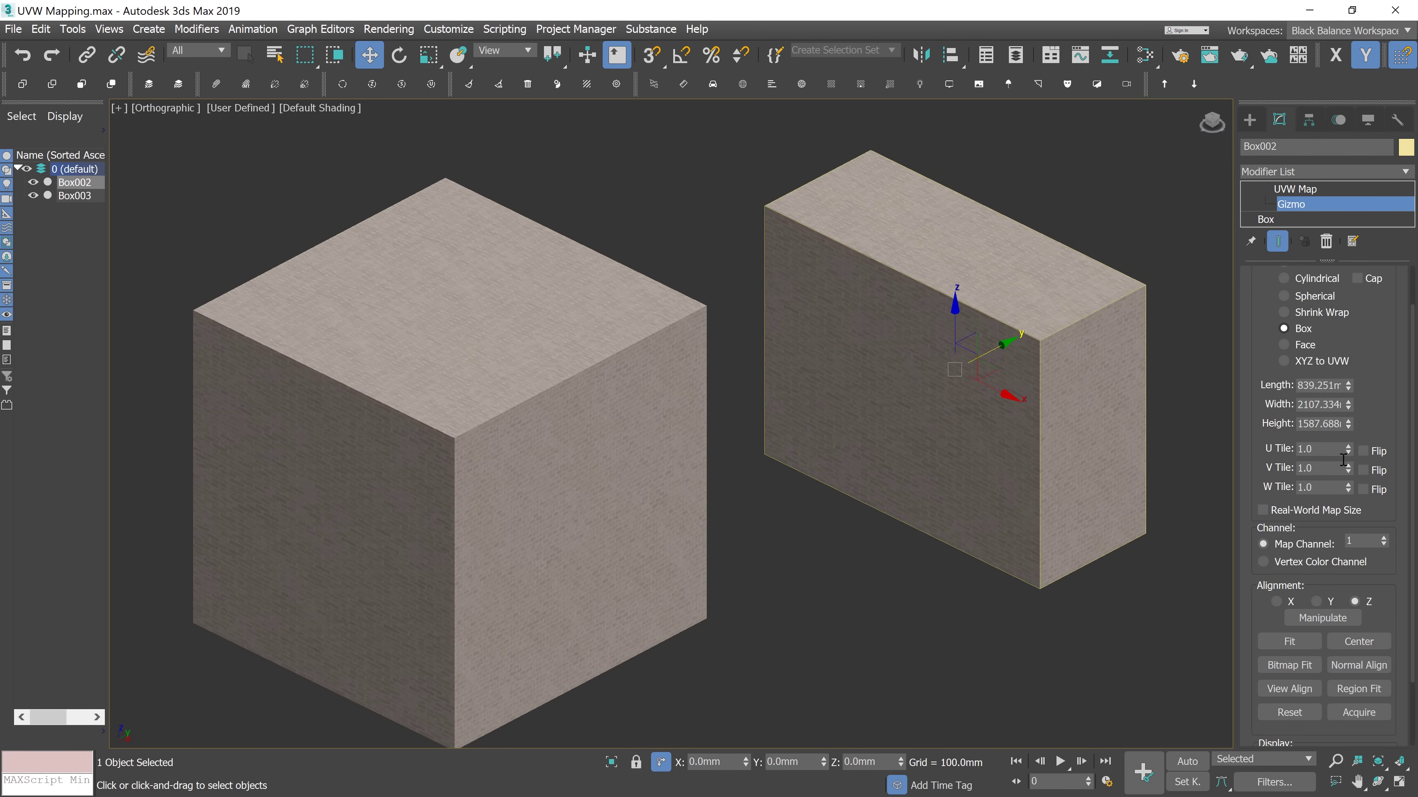
Acquire the second box's mapping onto the cube with Acquire Relative, and move the gizmo along the cube's side
click(1358, 712)
click(667, 391)
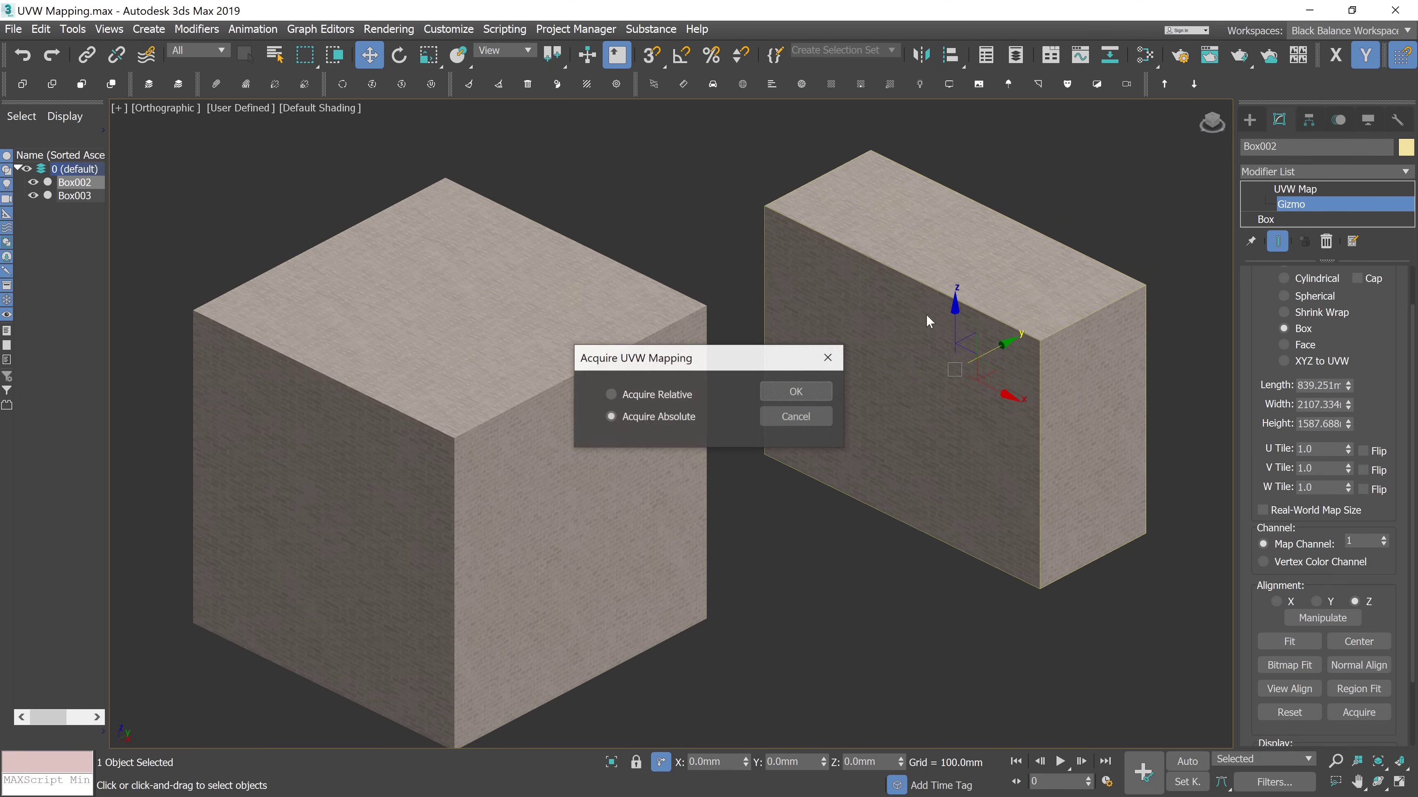
click(667, 393)
click(795, 392)
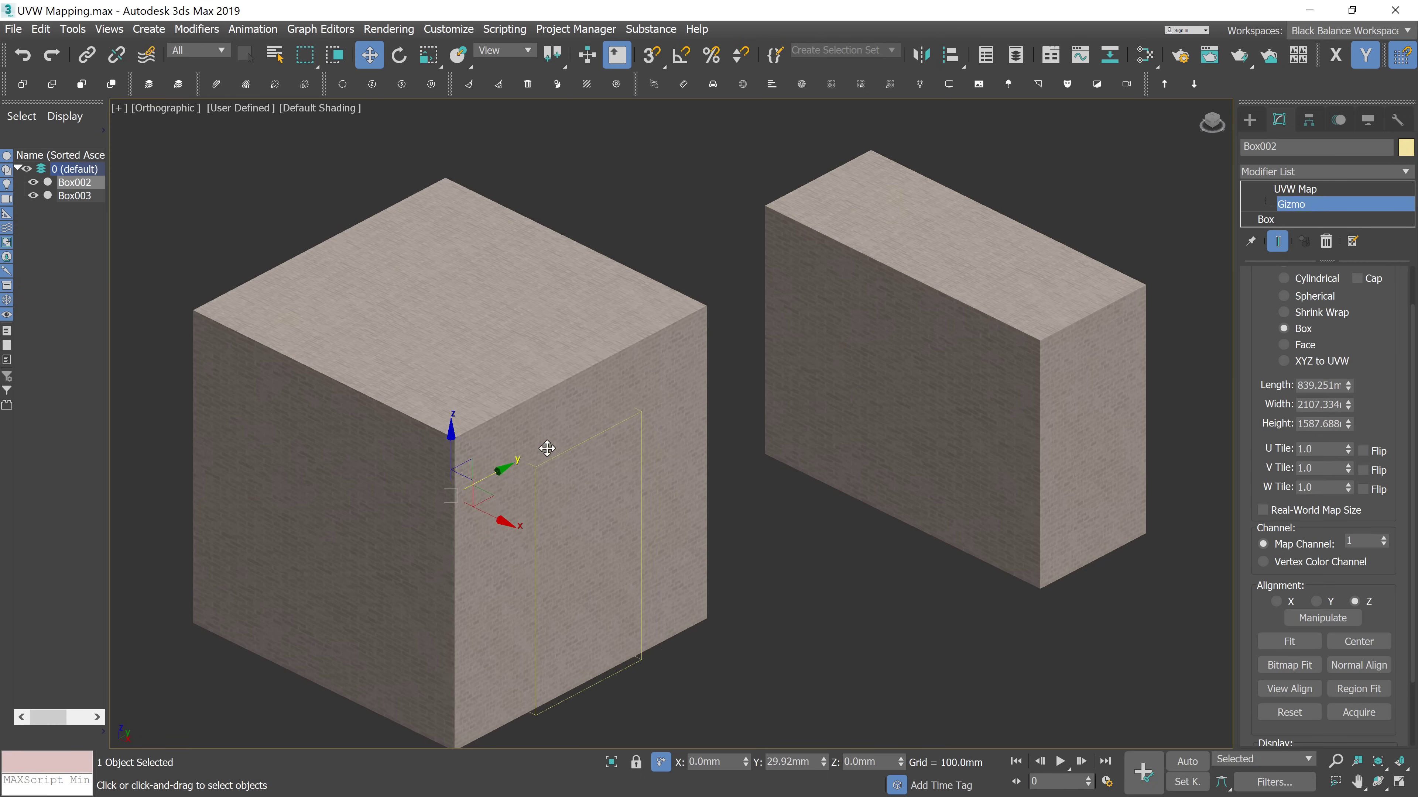
drag(489, 497, 553, 444)
Delete the UVW Map modifier from the cube and reselect the cube
click(1294, 188)
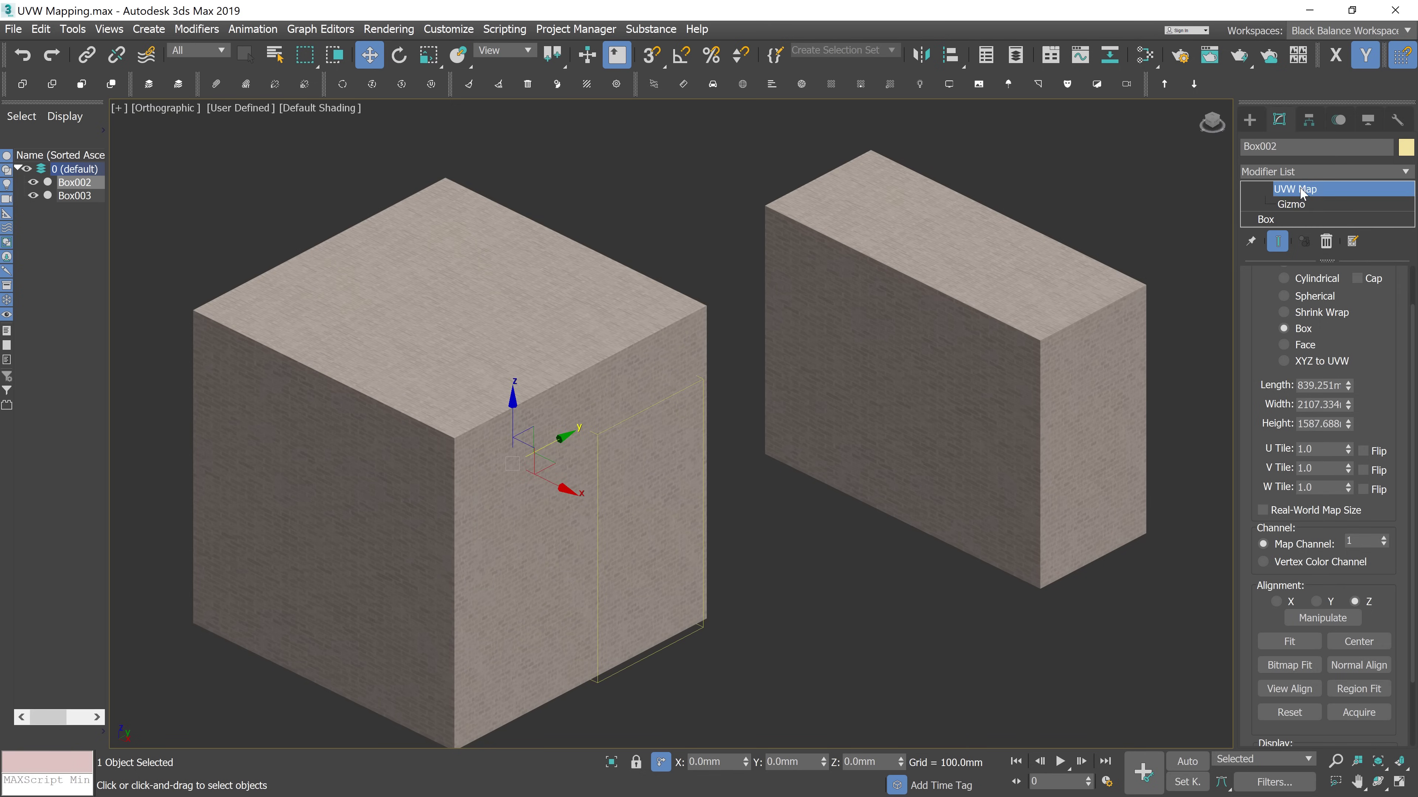
right_click(1289, 190)
click(1283, 214)
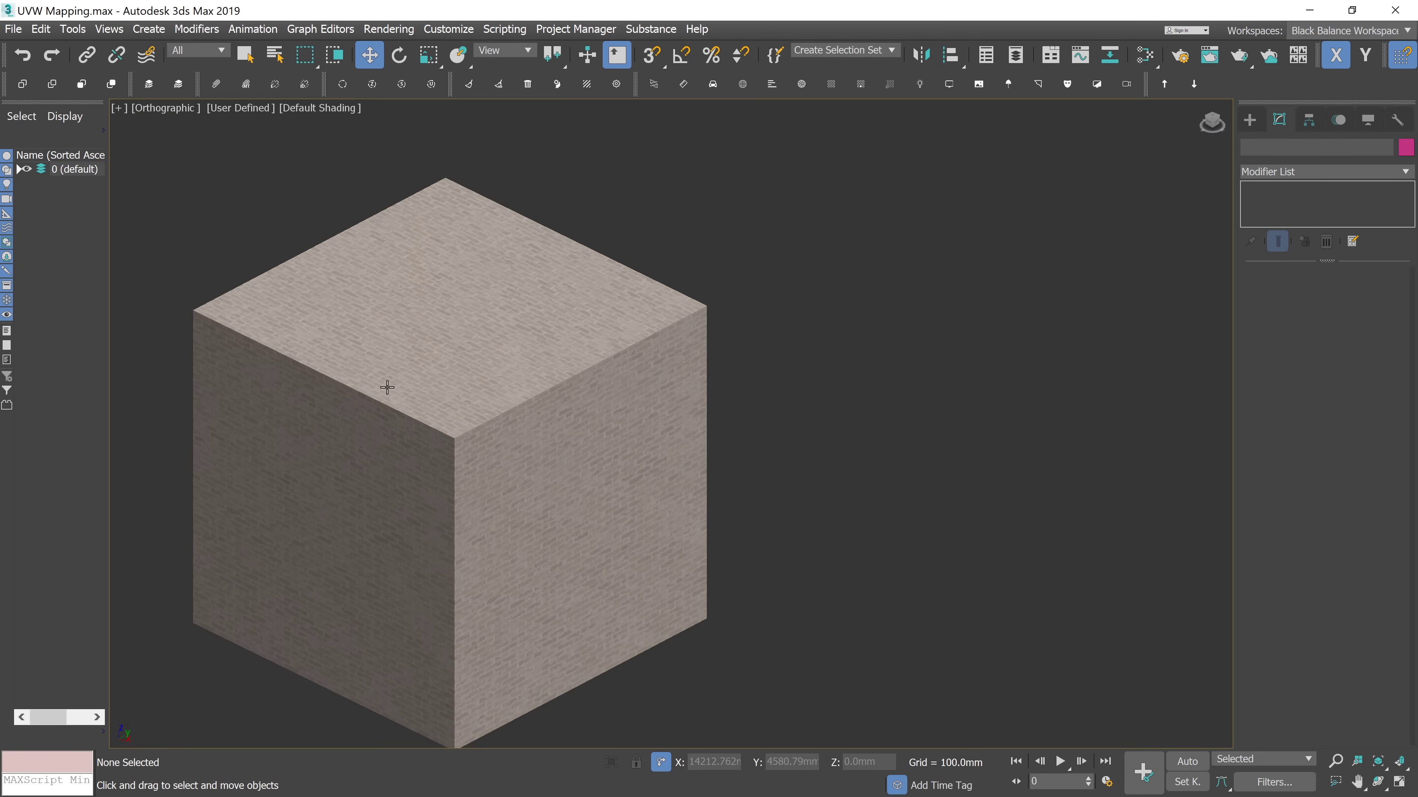
click(441, 358)
alt+middle_drag(477, 404, 778, 332)
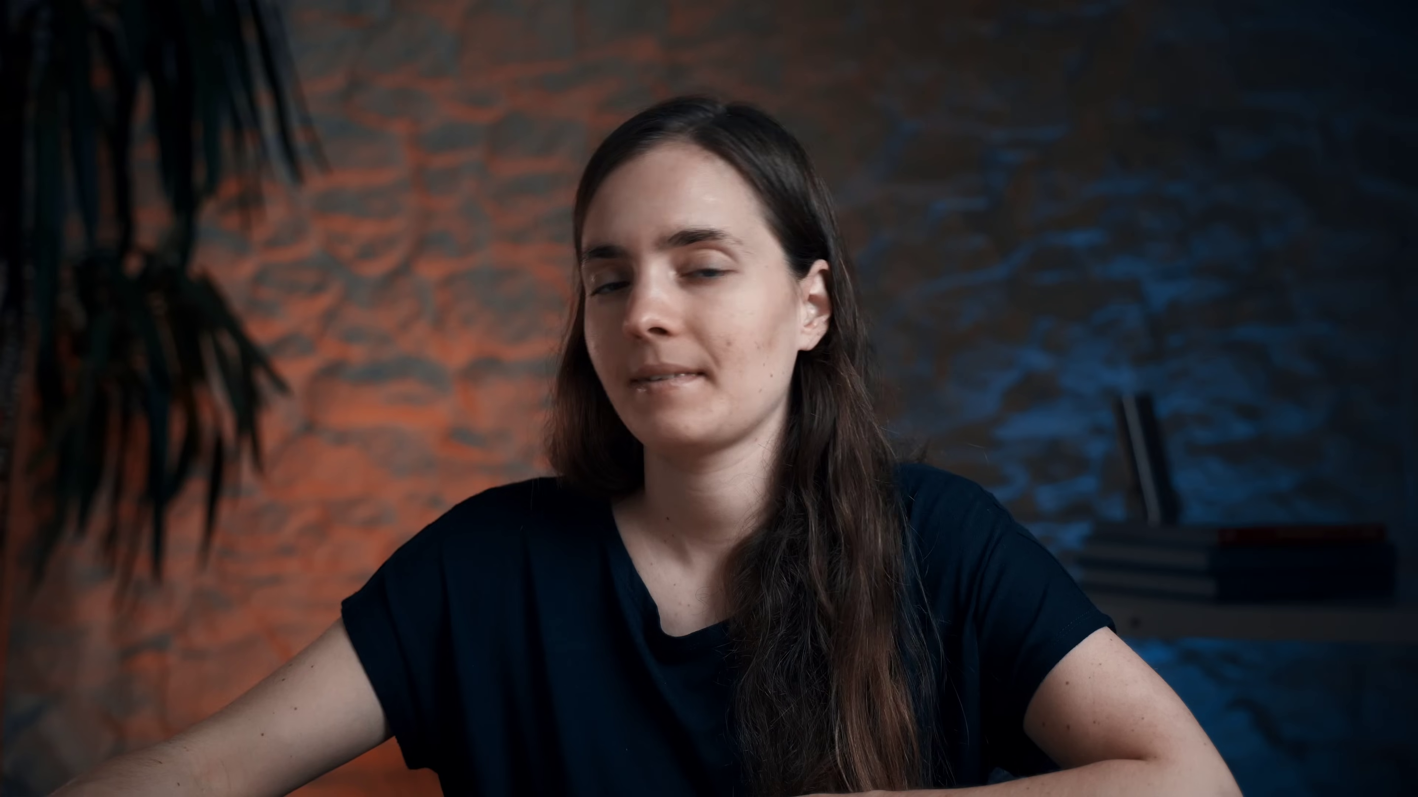
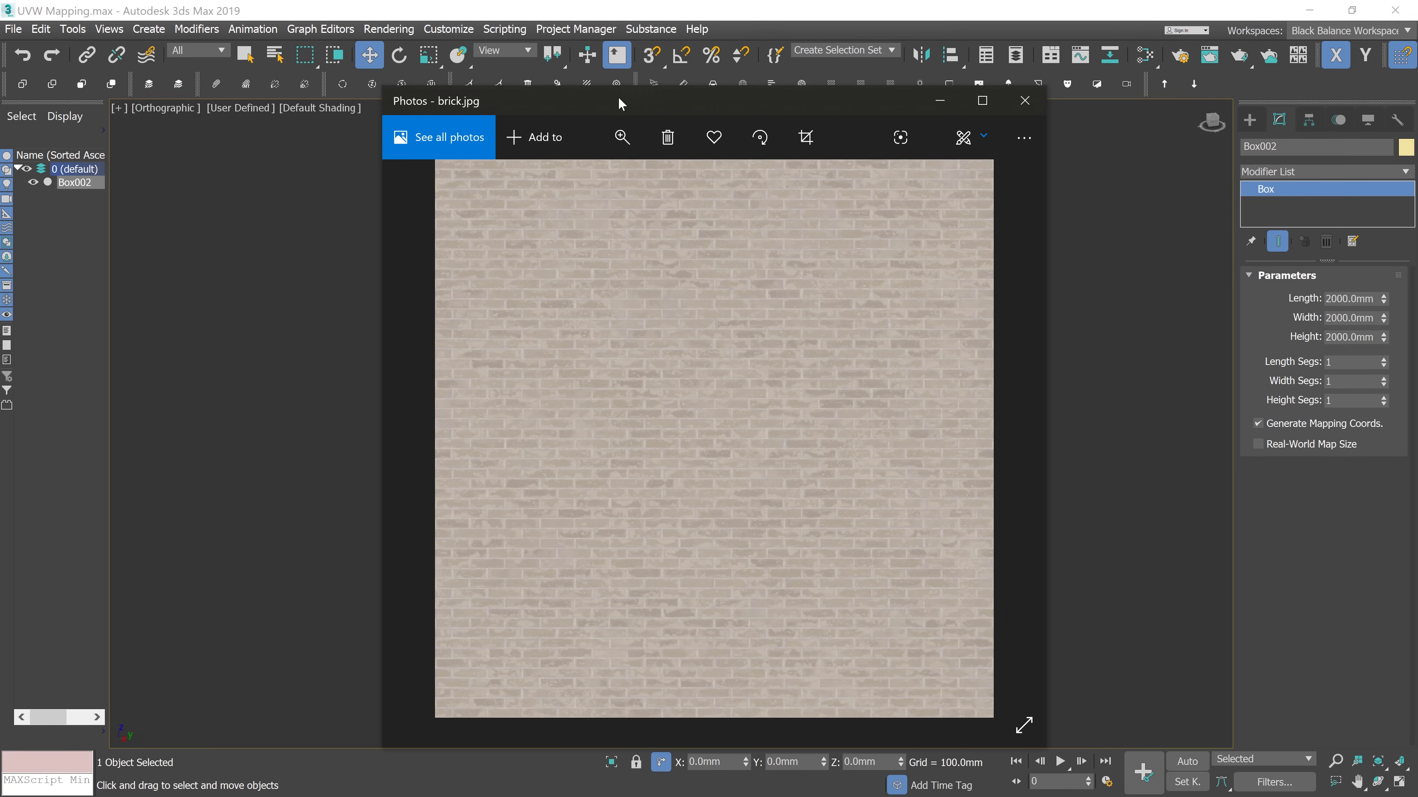
Move the brick.jpg preview out of the way, add a UVW Map modifier to the cube and set its mapping to Box
key(super+Down)
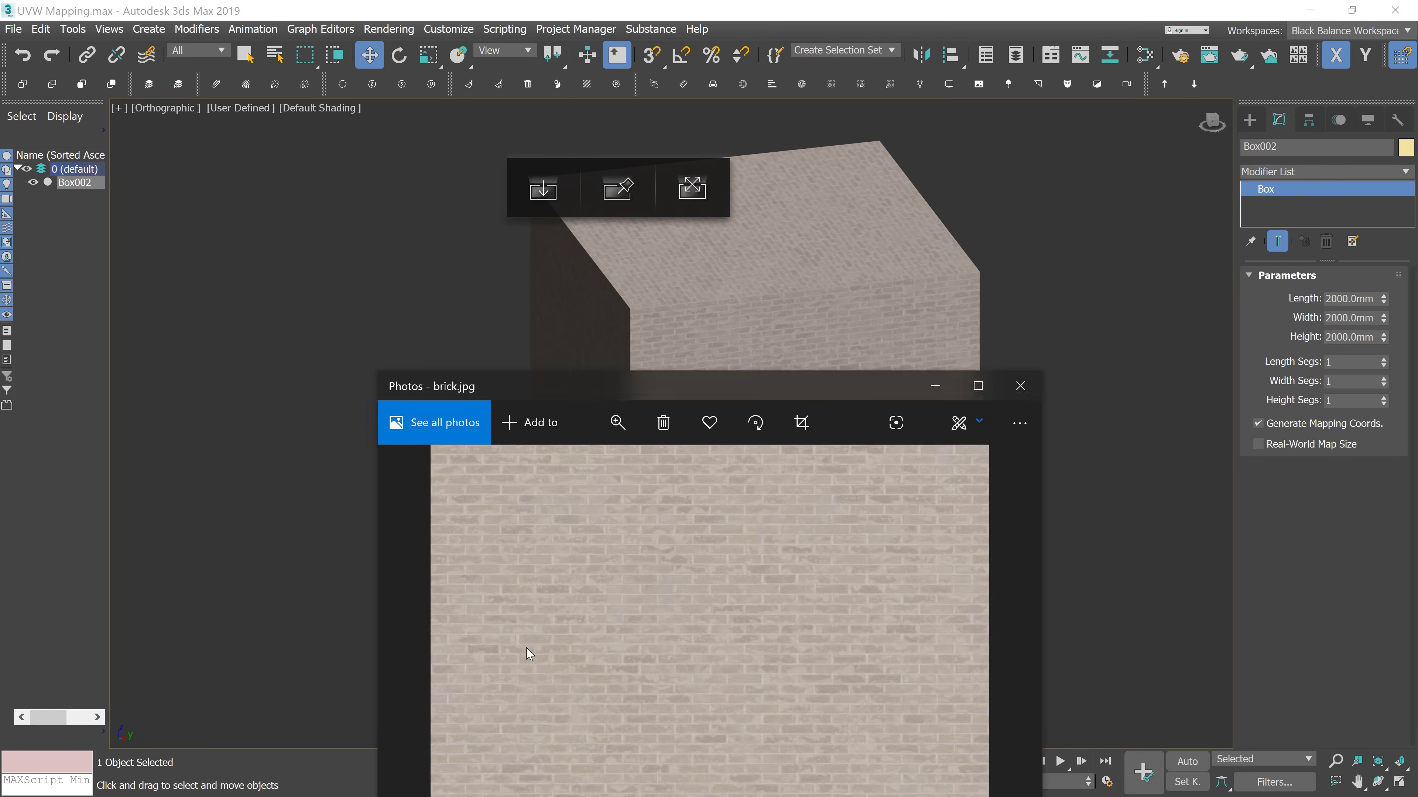
click(1351, 173)
key(u)
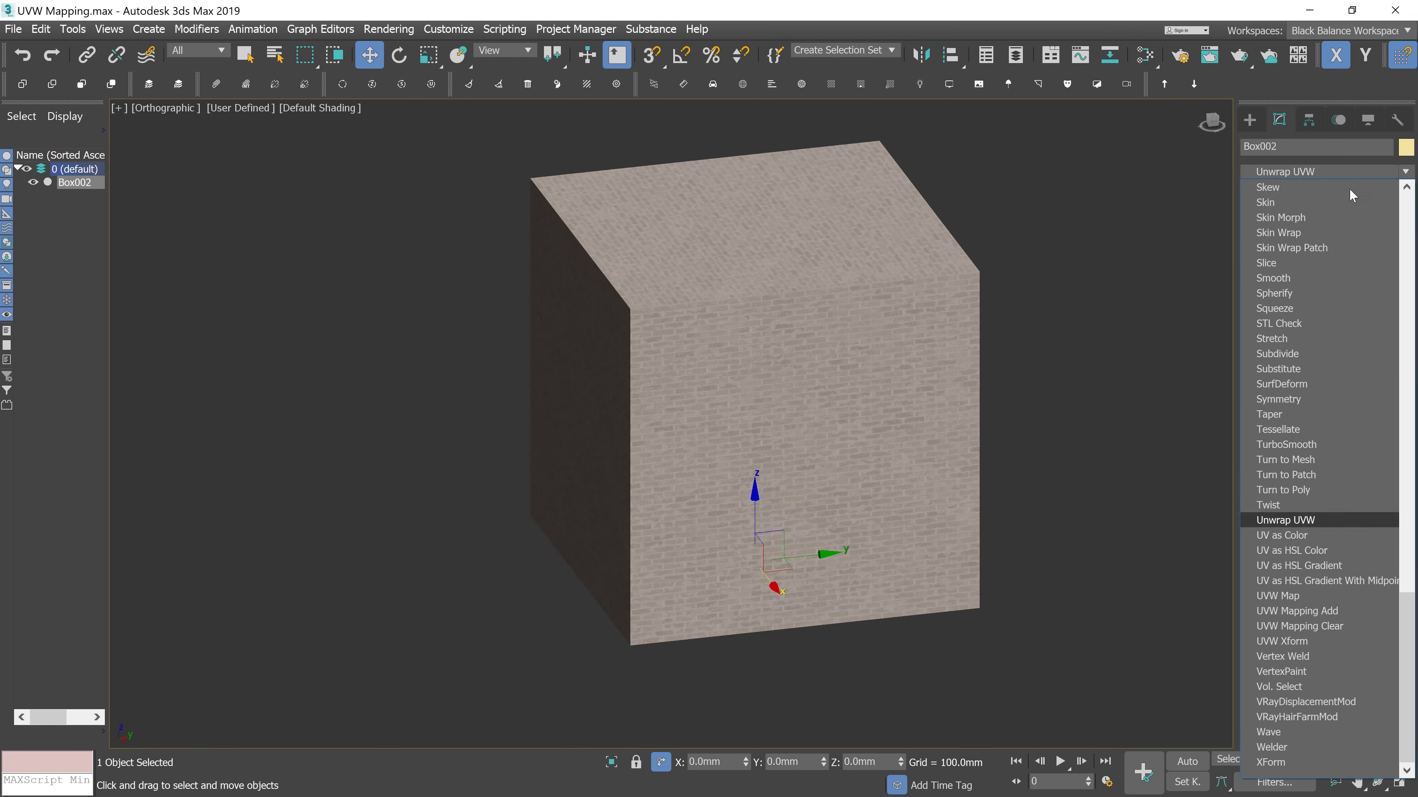
click(1291, 597)
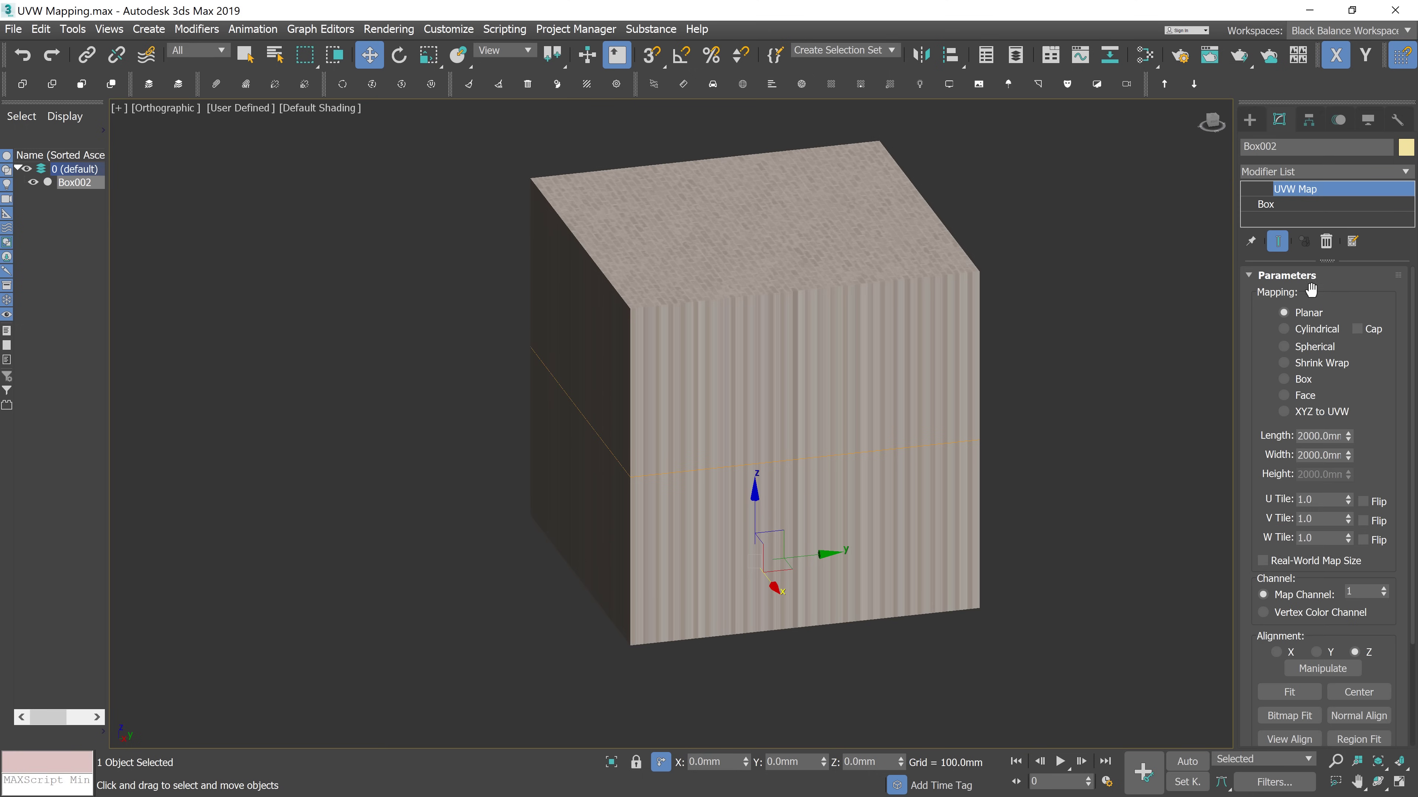
click(1302, 381)
Set the UVW Map gizmo's length, width and height to 4000 mm each
double_click(1325, 436)
text(4000)
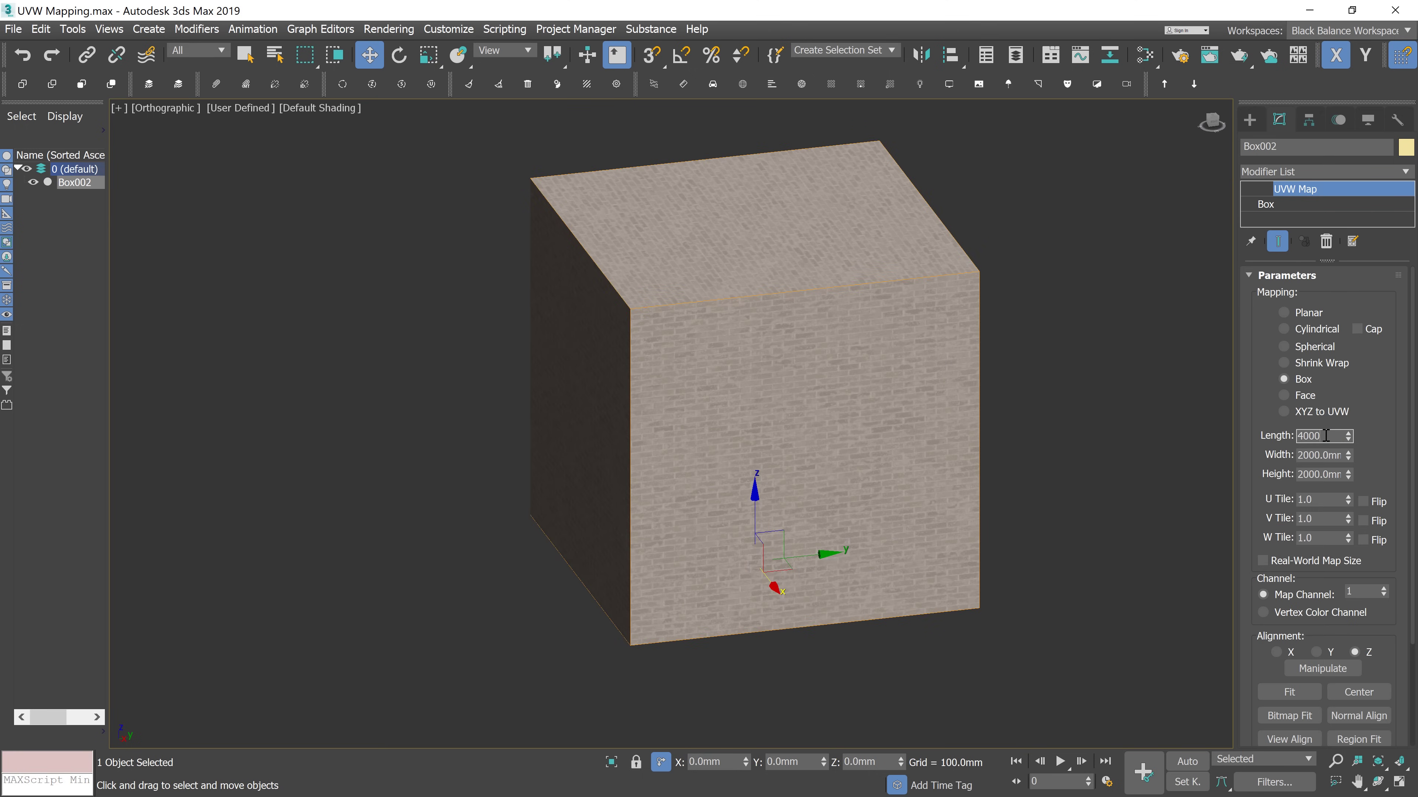
key(Tab)
text(4)
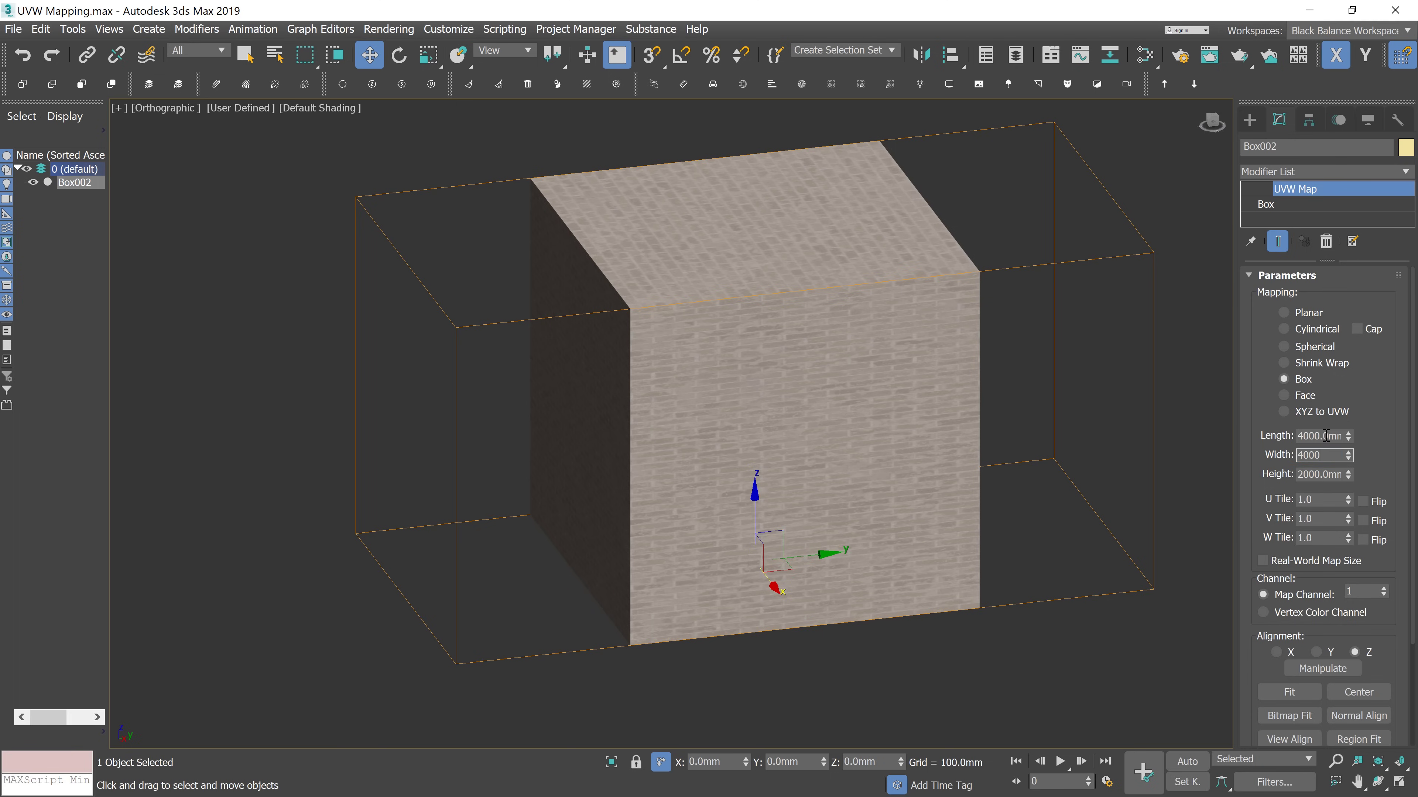
key(Tab)
text(4)
key(Return)
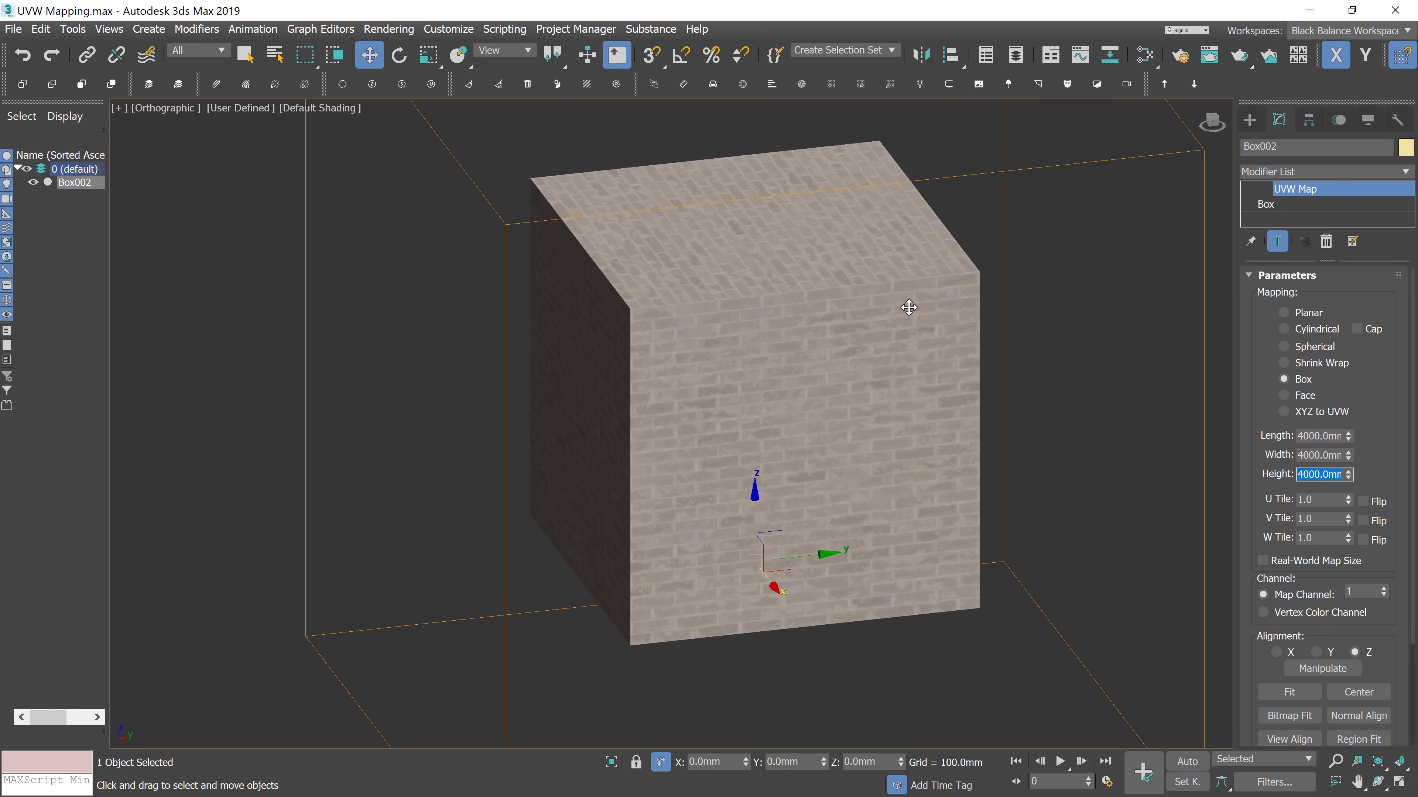
Create a plane about 83 mm long and 296 mm wide at the cube's upper corner in the Left view
key(l)
scroll(932, 243, up, 2)
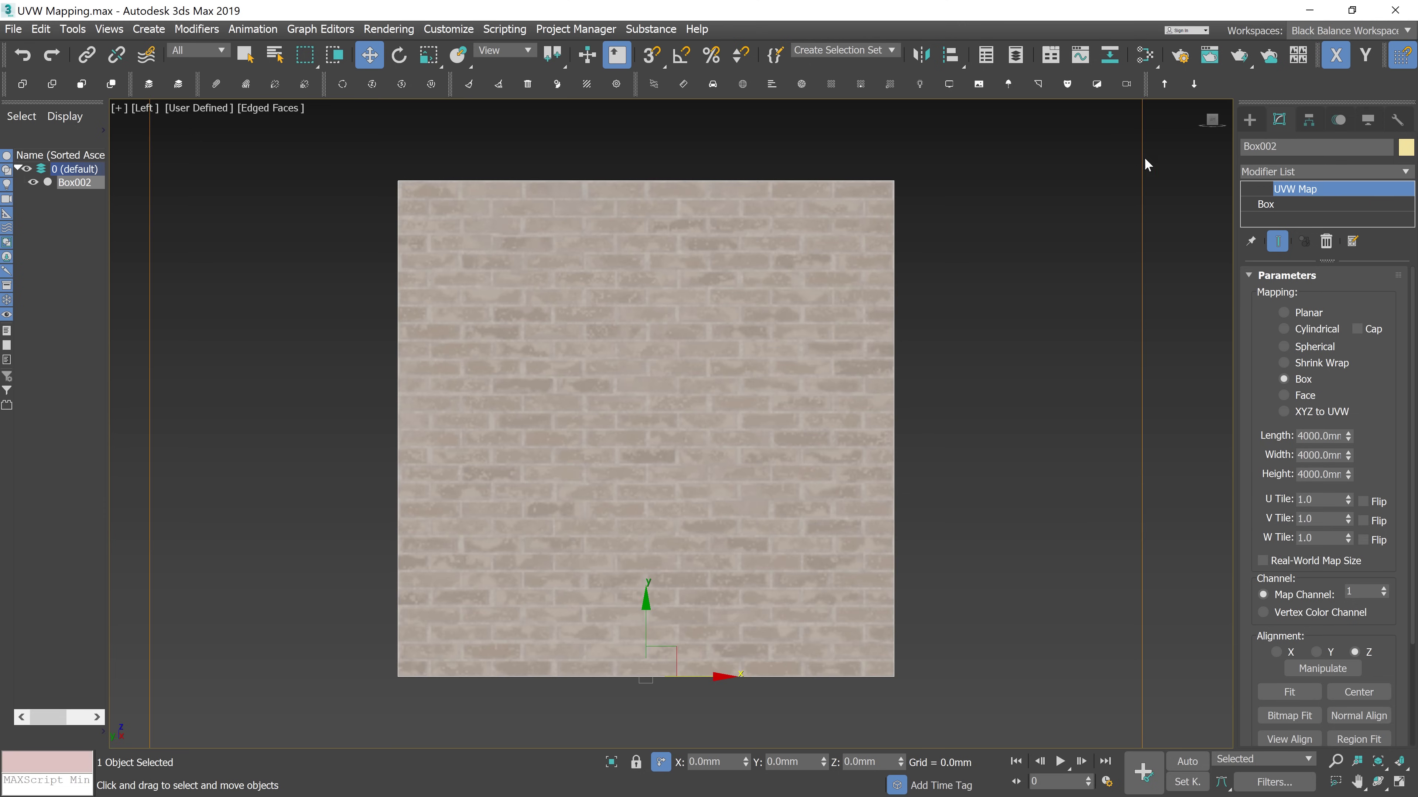
click(1250, 120)
click(1362, 302)
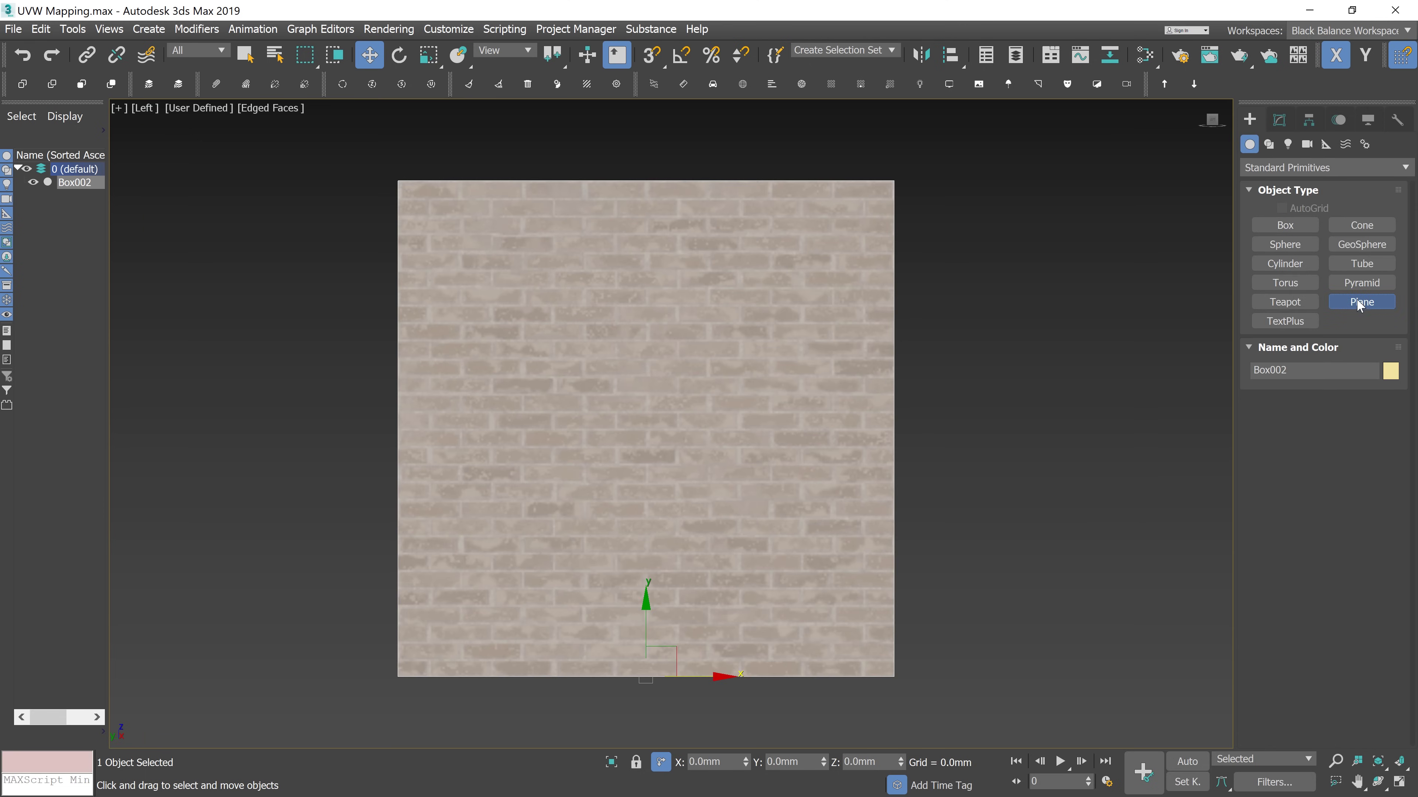
drag(904, 185, 900, 138)
key(w)
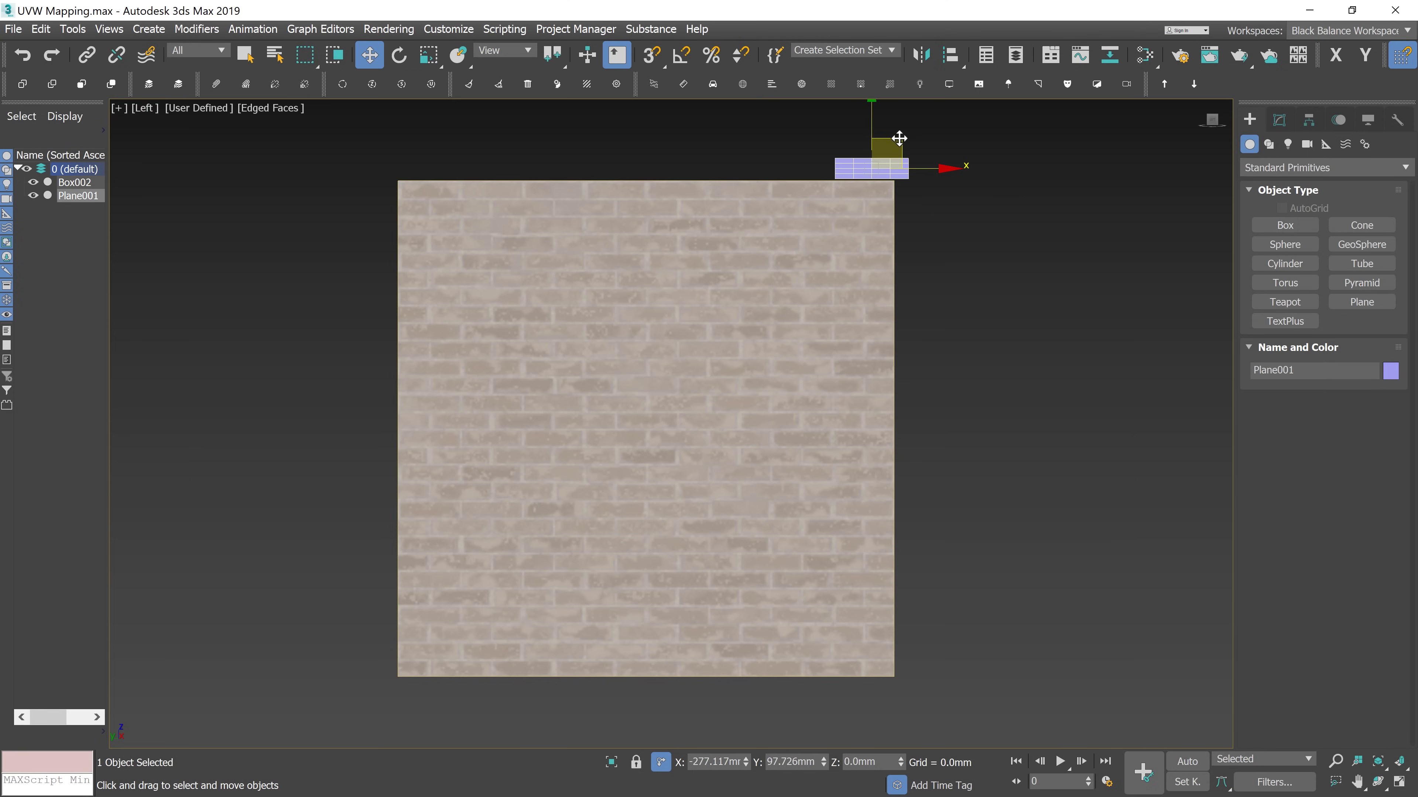
click(1279, 120)
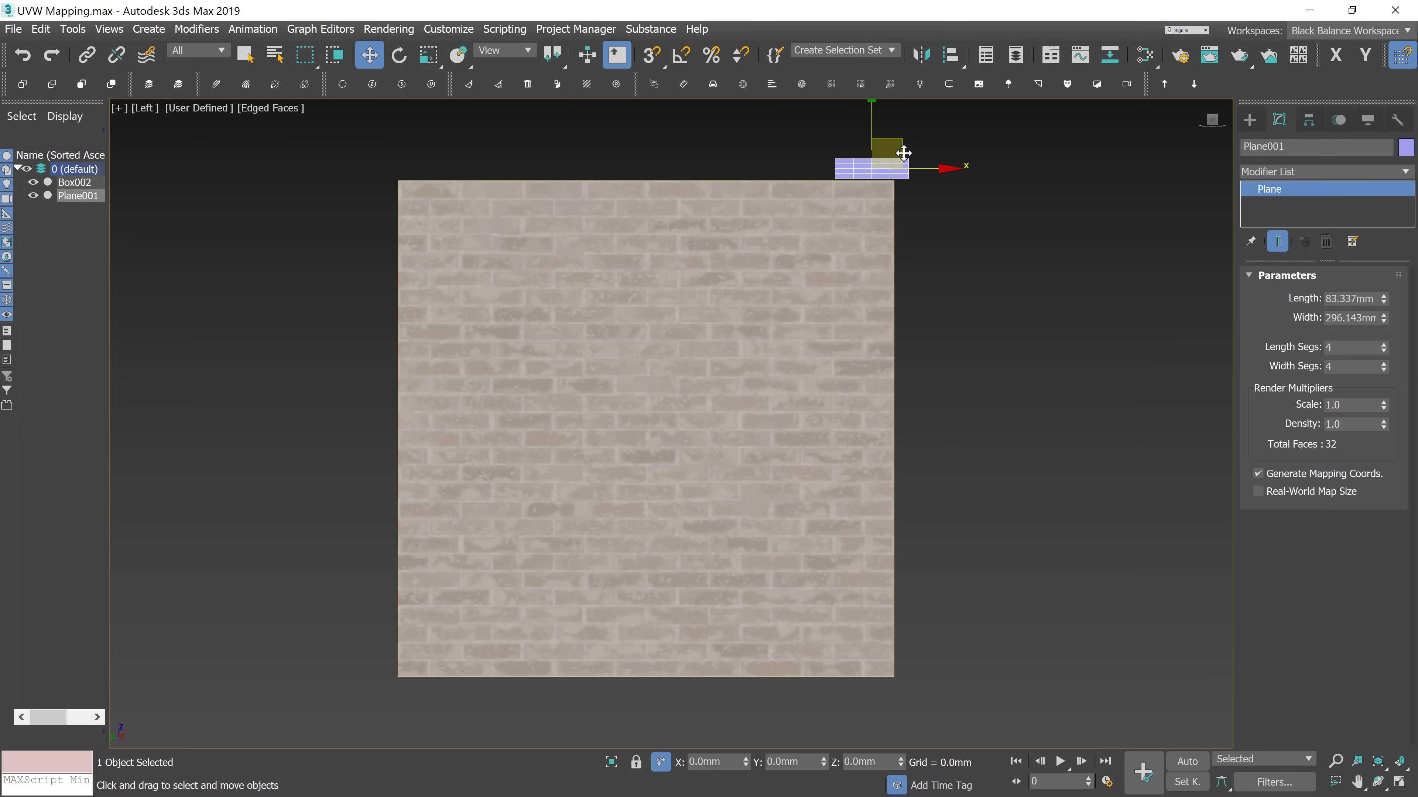
Set the plane's length to 65 mm and reposition it against the bricks at the cube's upper corner for comparison
drag(902, 141, 881, 196)
scroll(881, 204, up, 3)
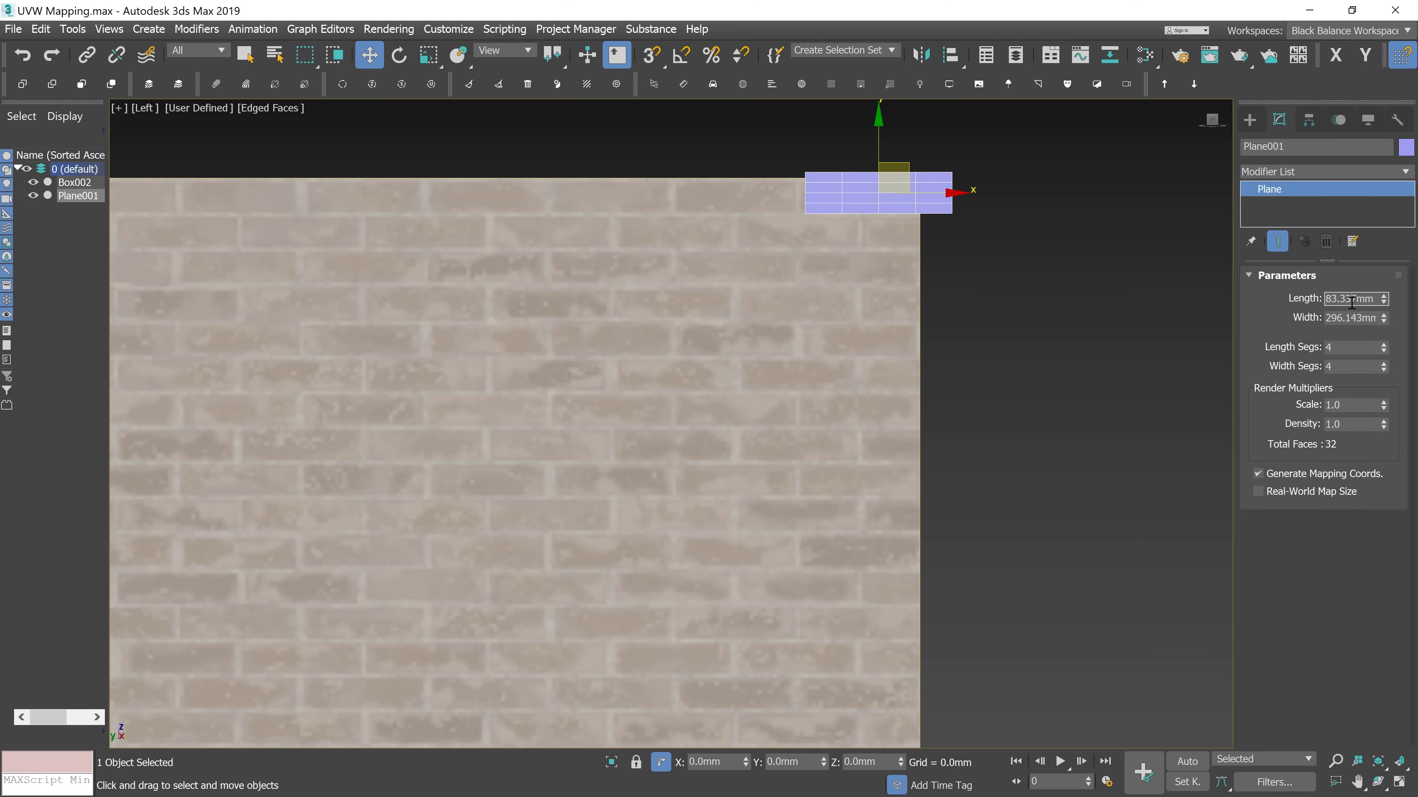
text(60)
key(Return)
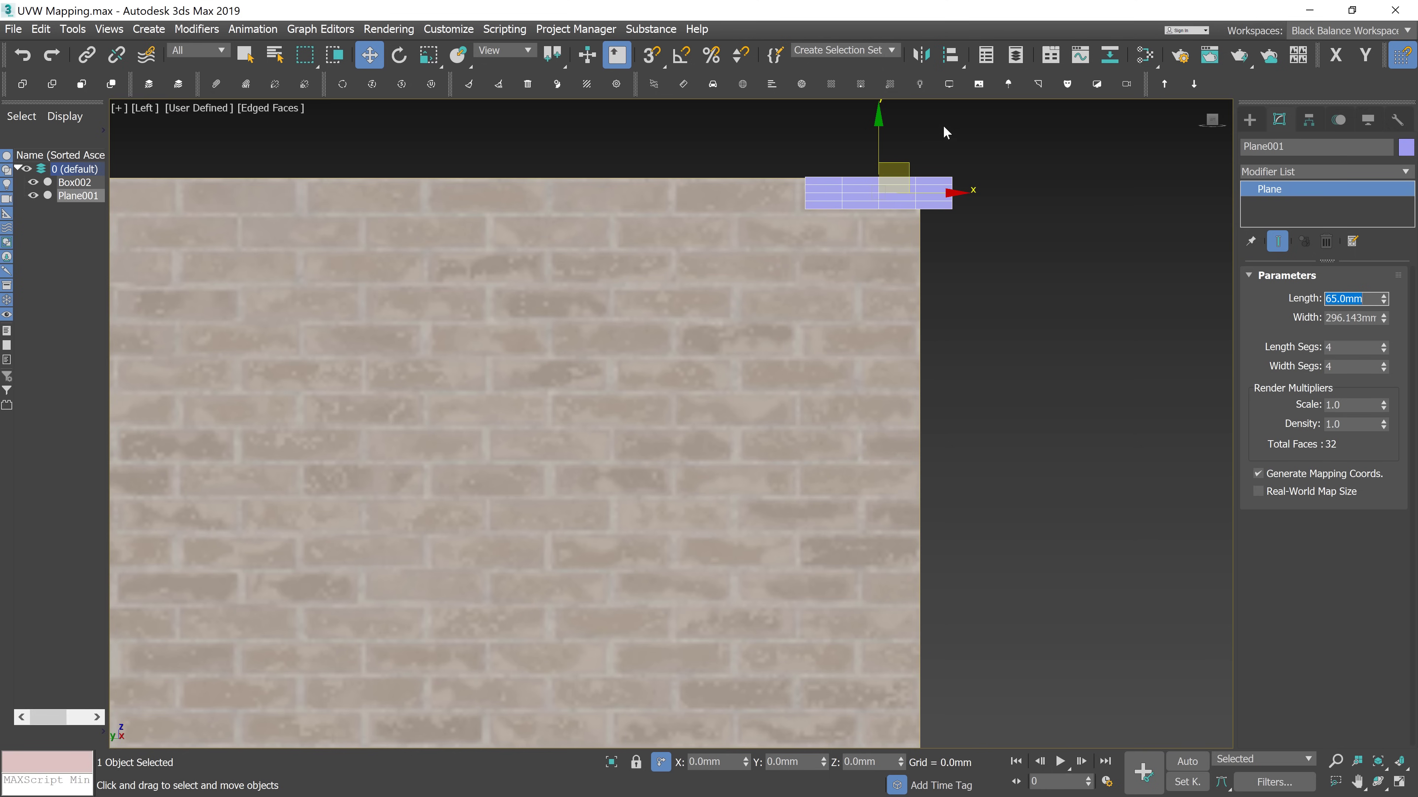
drag(905, 163, 992, 183)
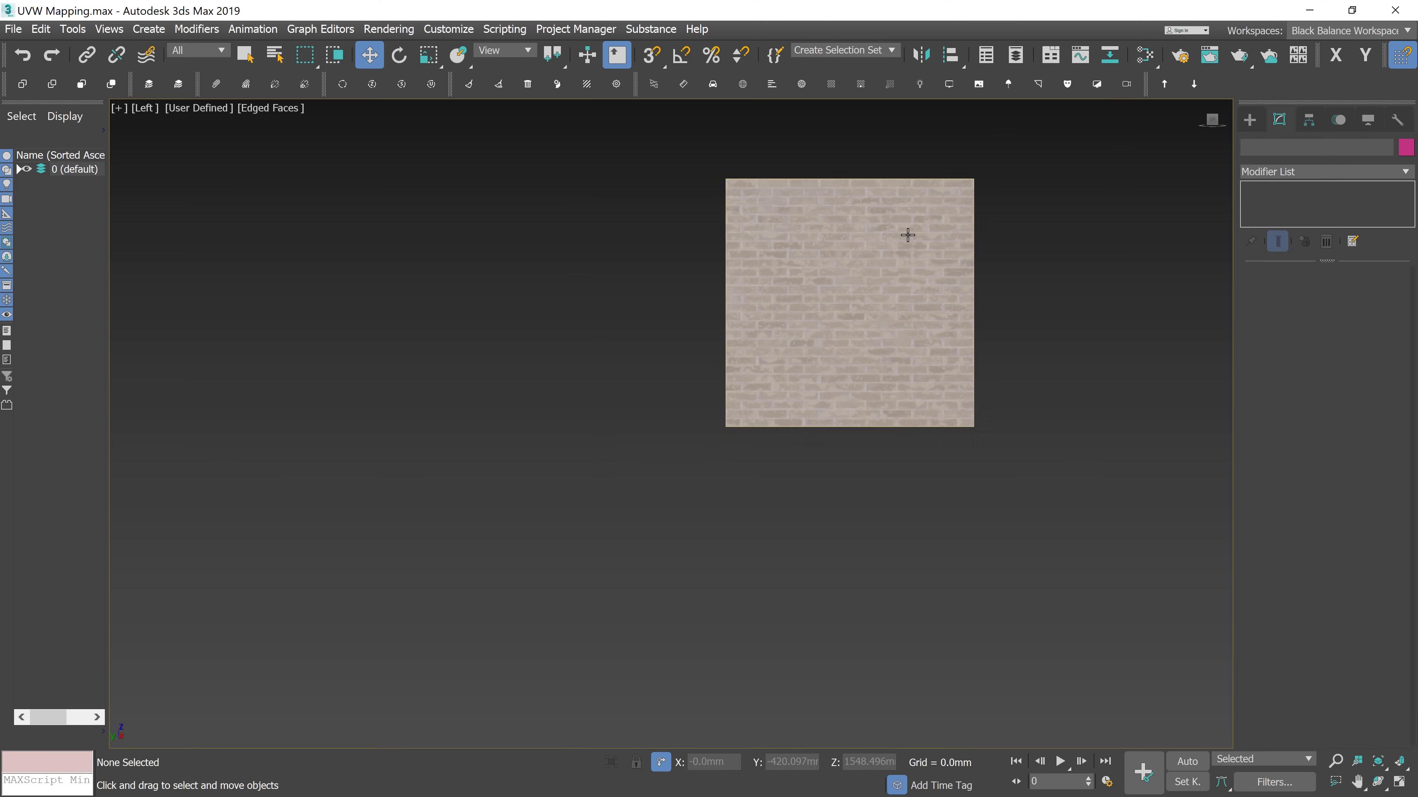
Set the cube's length, width and height segments to 3 at the Box level, below its UVW Map modifier
click(908, 231)
alt+middle_drag(913, 275, 773, 292)
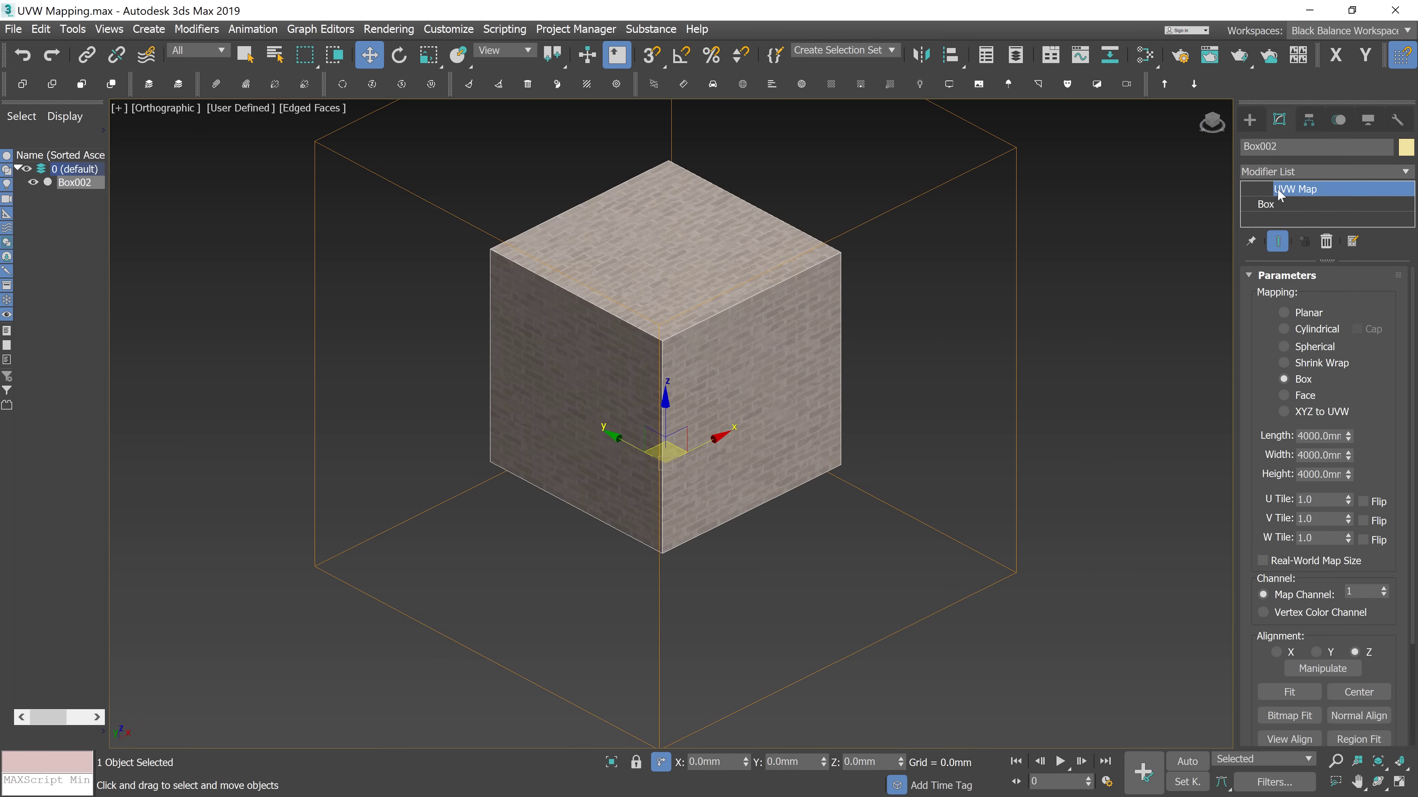
click(1295, 205)
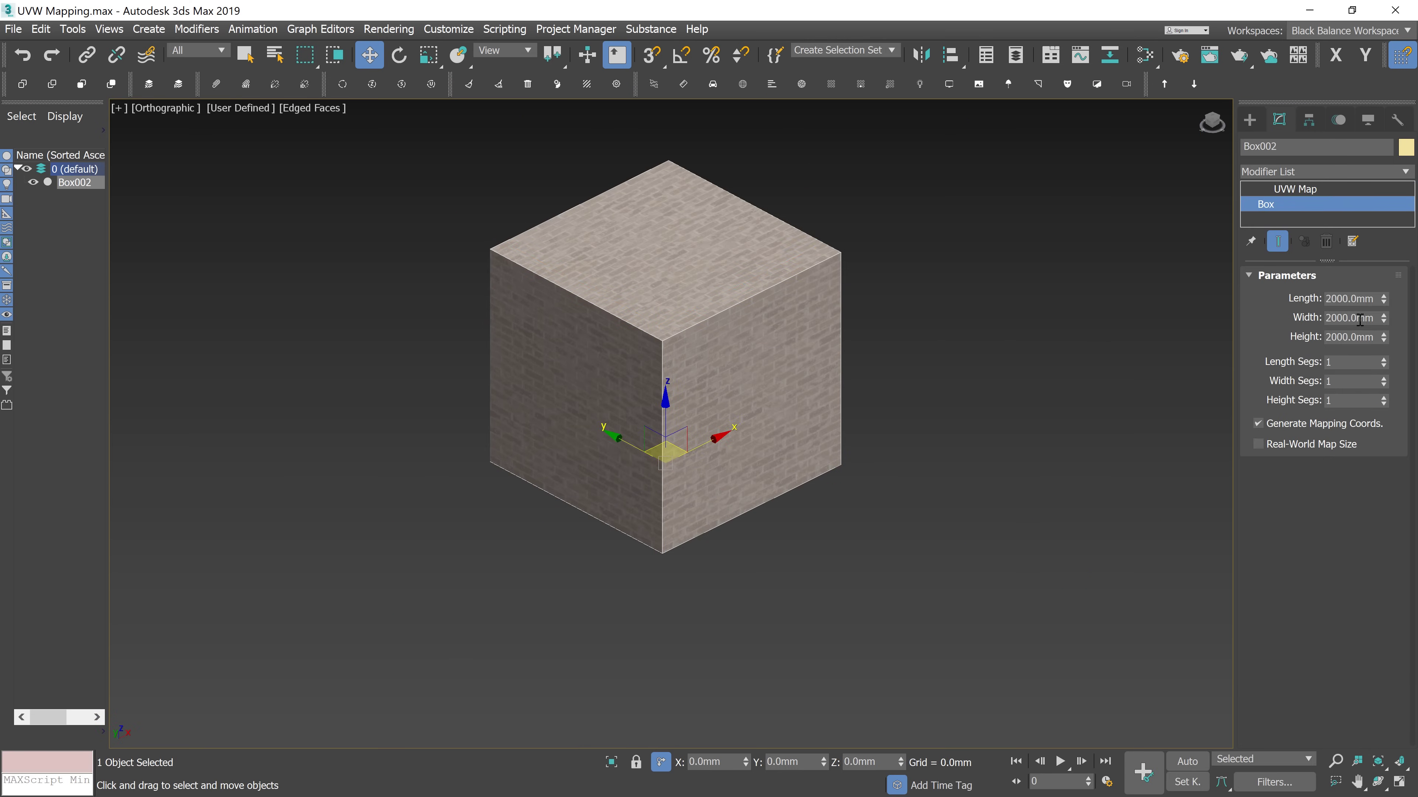
click(1294, 364)
text(3)
key(Tab)
text(3)
key(Tab)
text(3)
key(Return)
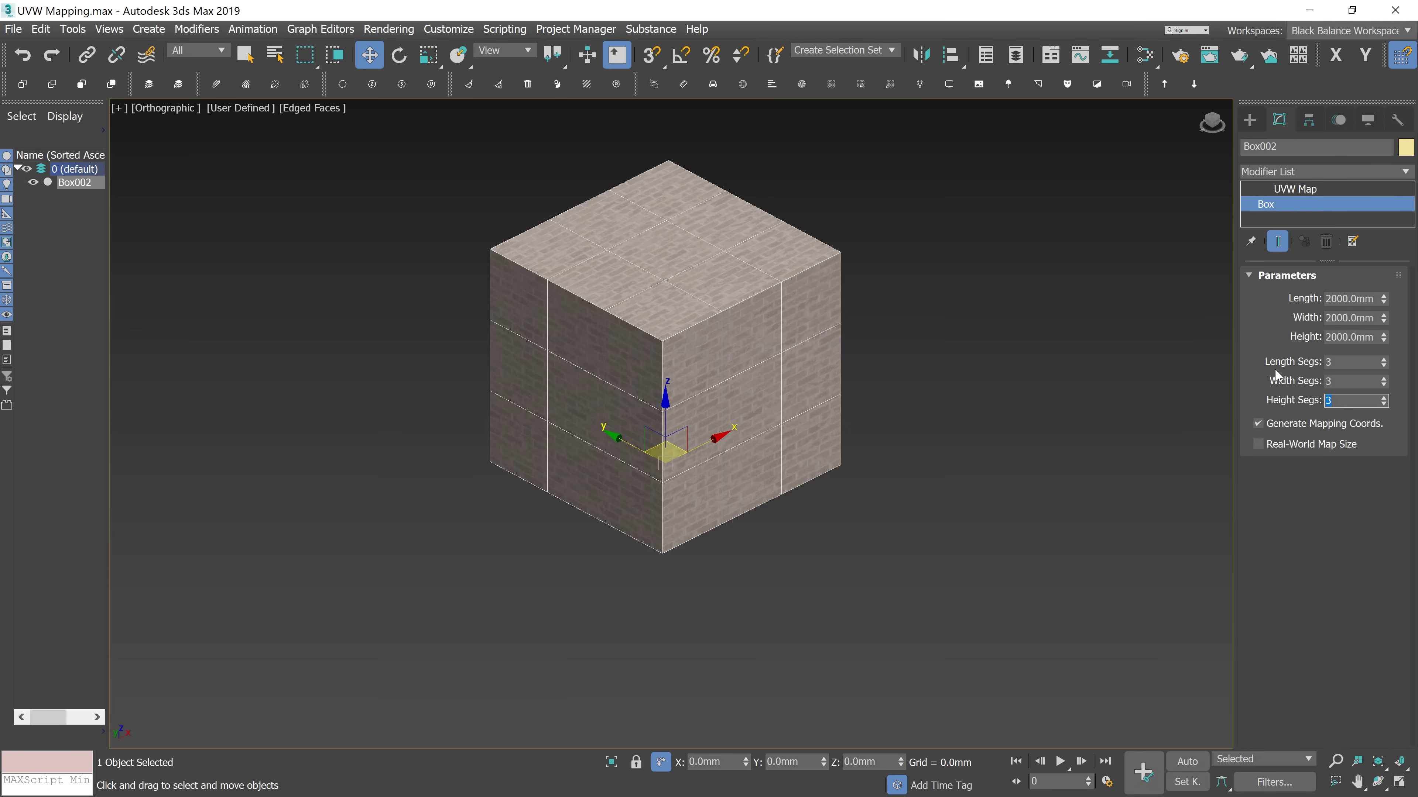
Add an Edit Poly modifier above the cube's UVW Map modifier
scroll(760, 358, up, 2)
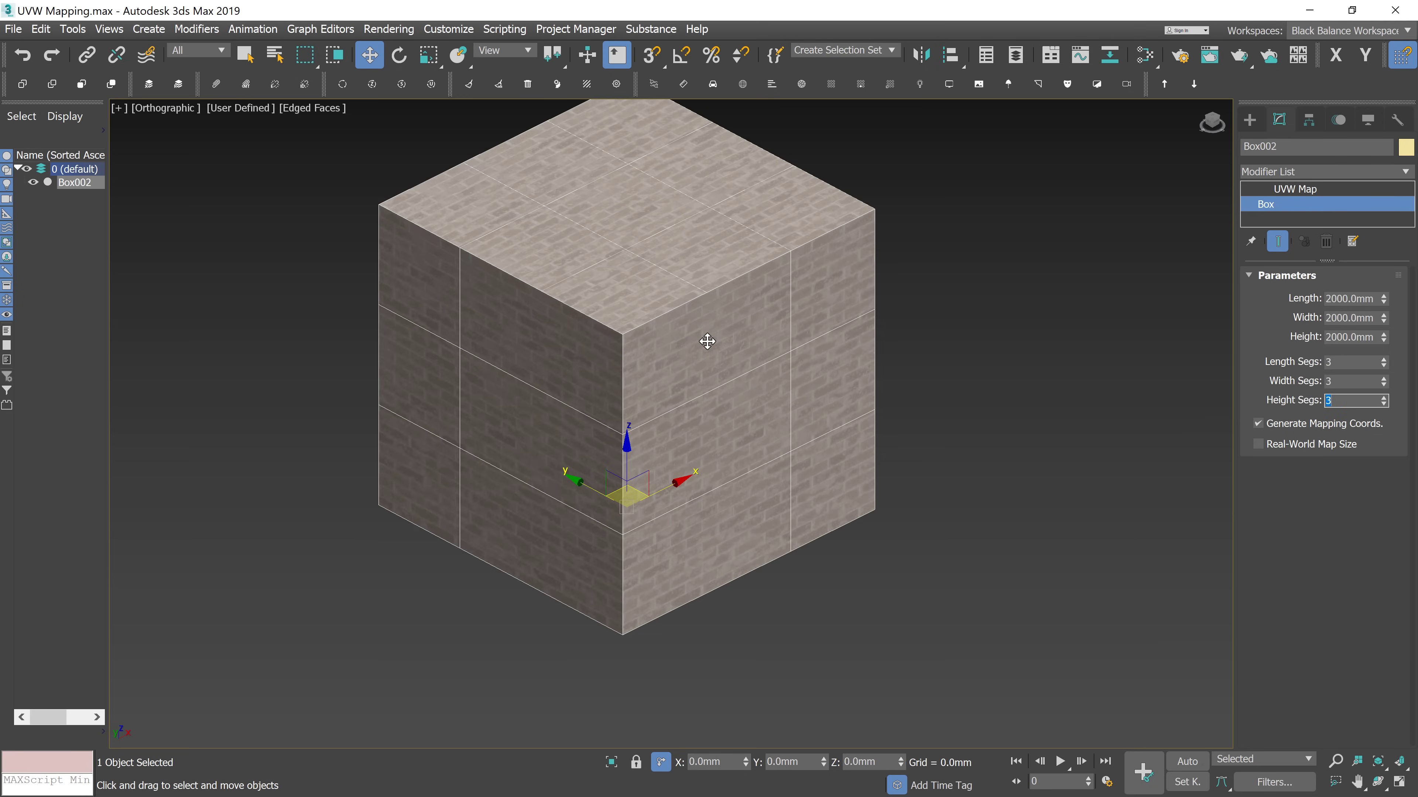
scroll(706, 339, down, 2)
click(1326, 188)
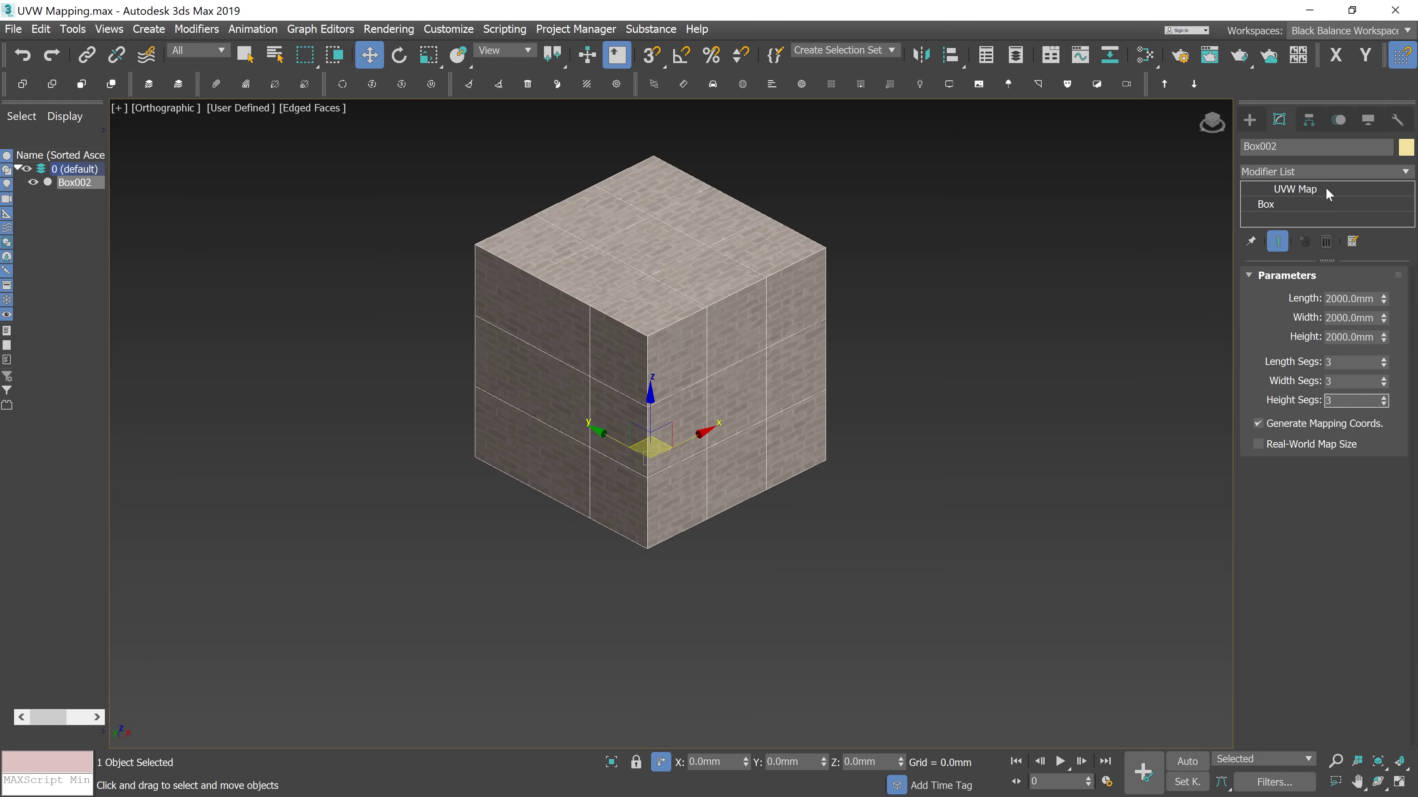
click(1404, 176)
scroll(1305, 234, down, 5)
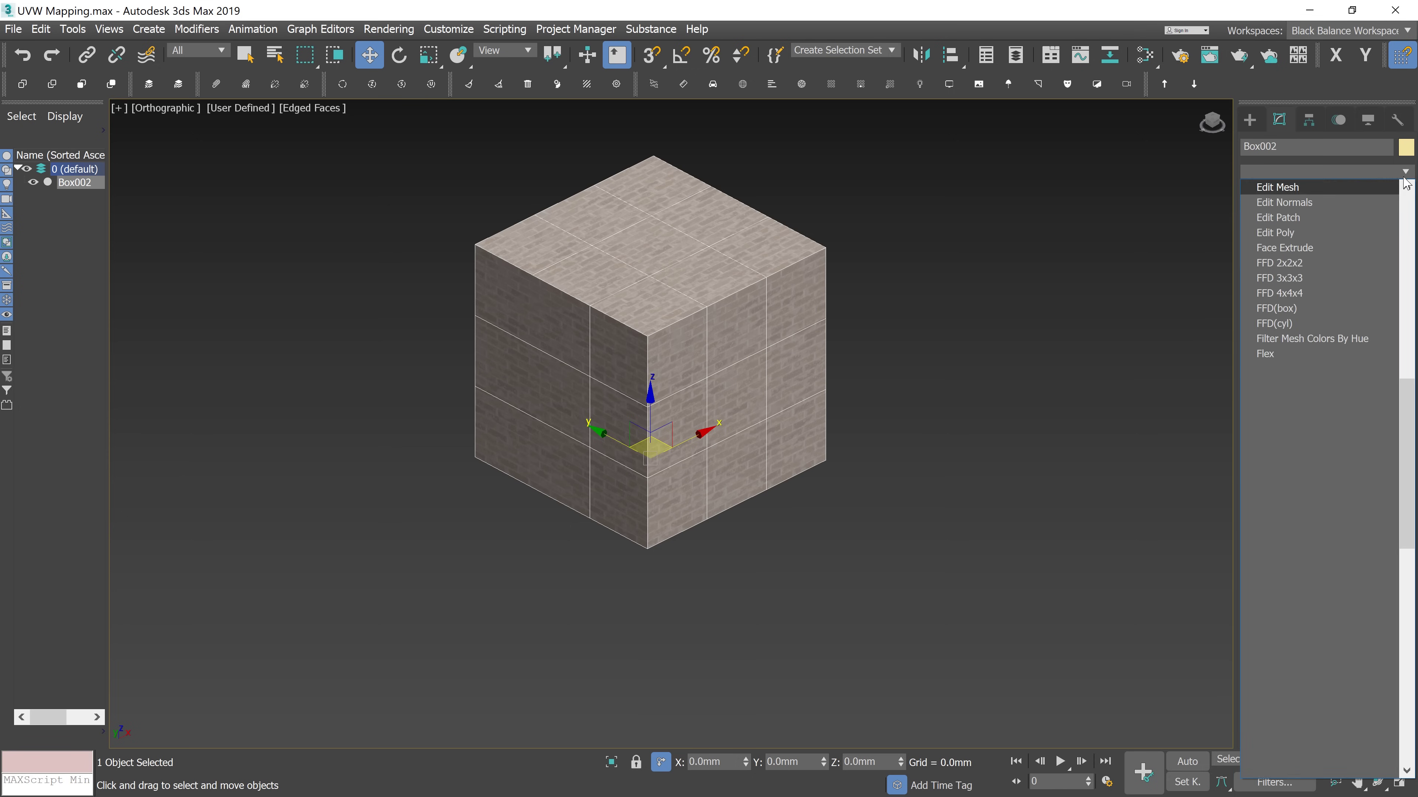
key(Escape)
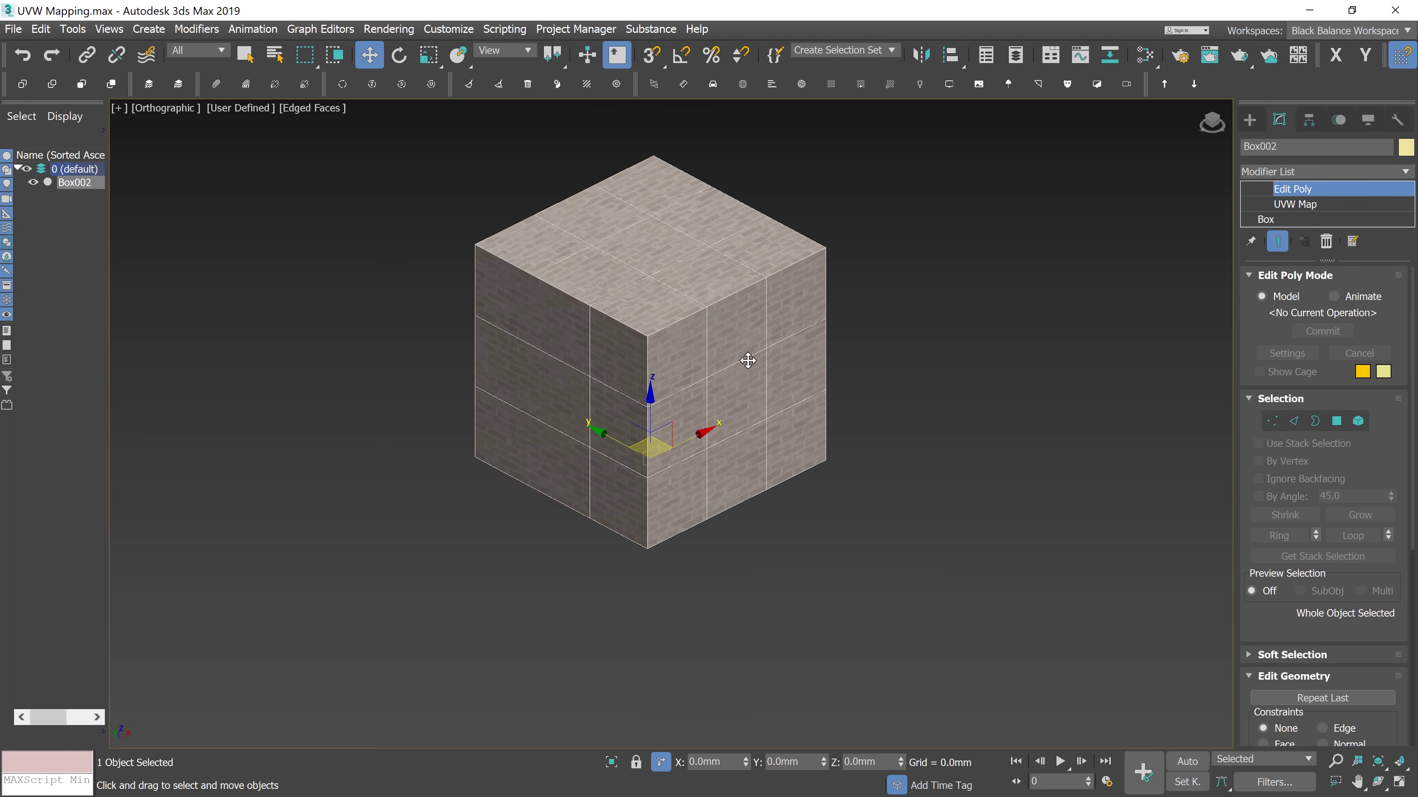
Select three scattered polygons on the cube's right-hand face: the upper-left, middle-right and lower-centre ones
scroll(748, 361, up, 5)
click(1336, 421)
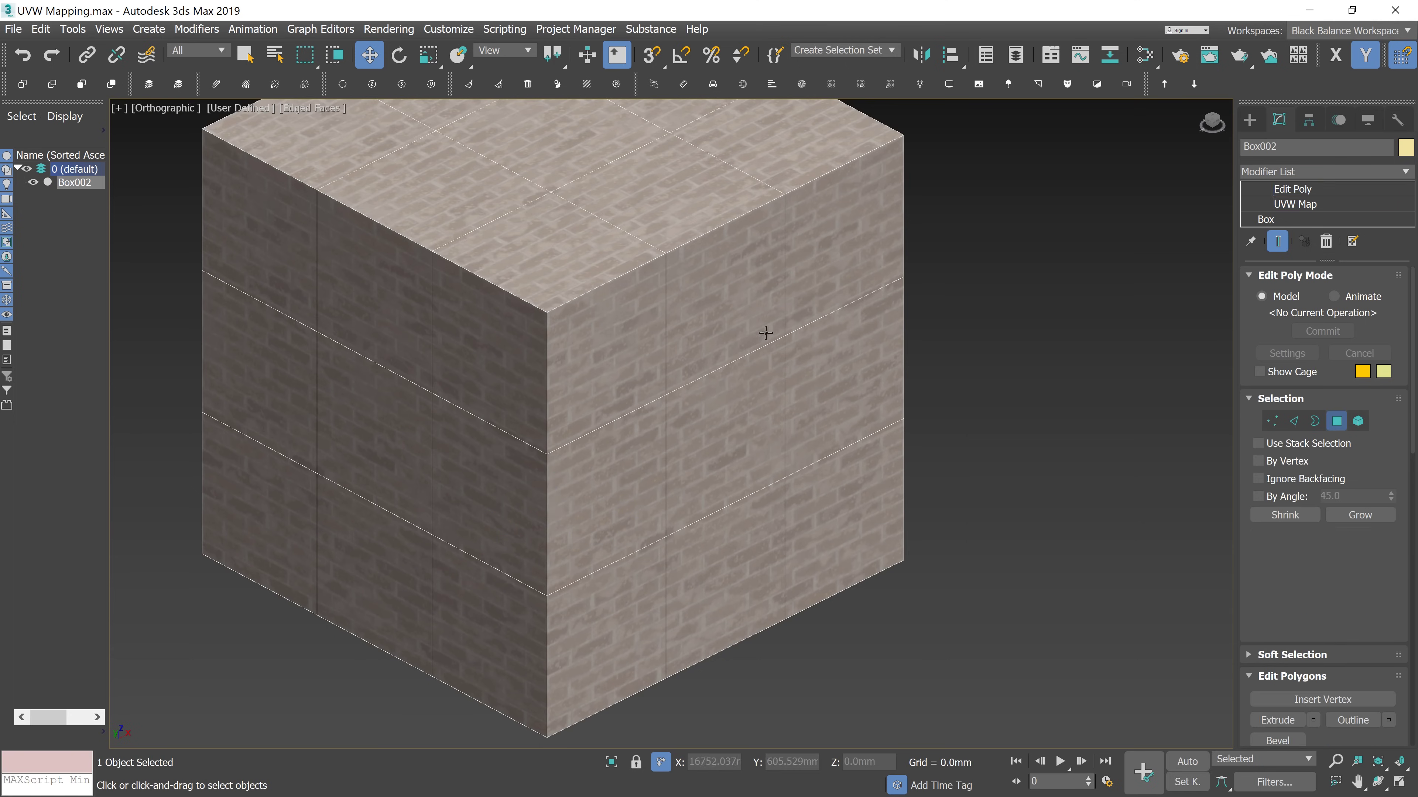
click(624, 365)
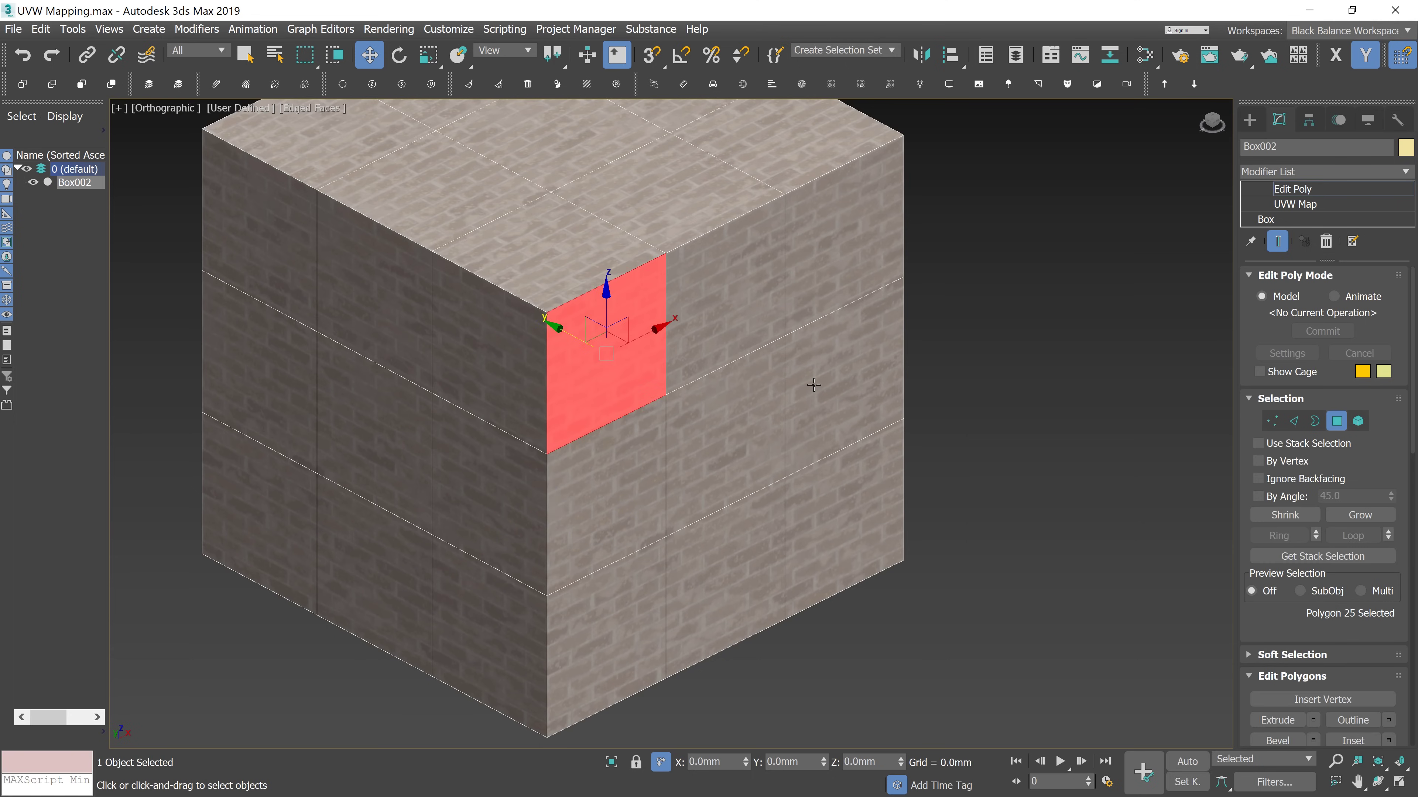
ctrl+click(836, 378)
ctrl+click(738, 546)
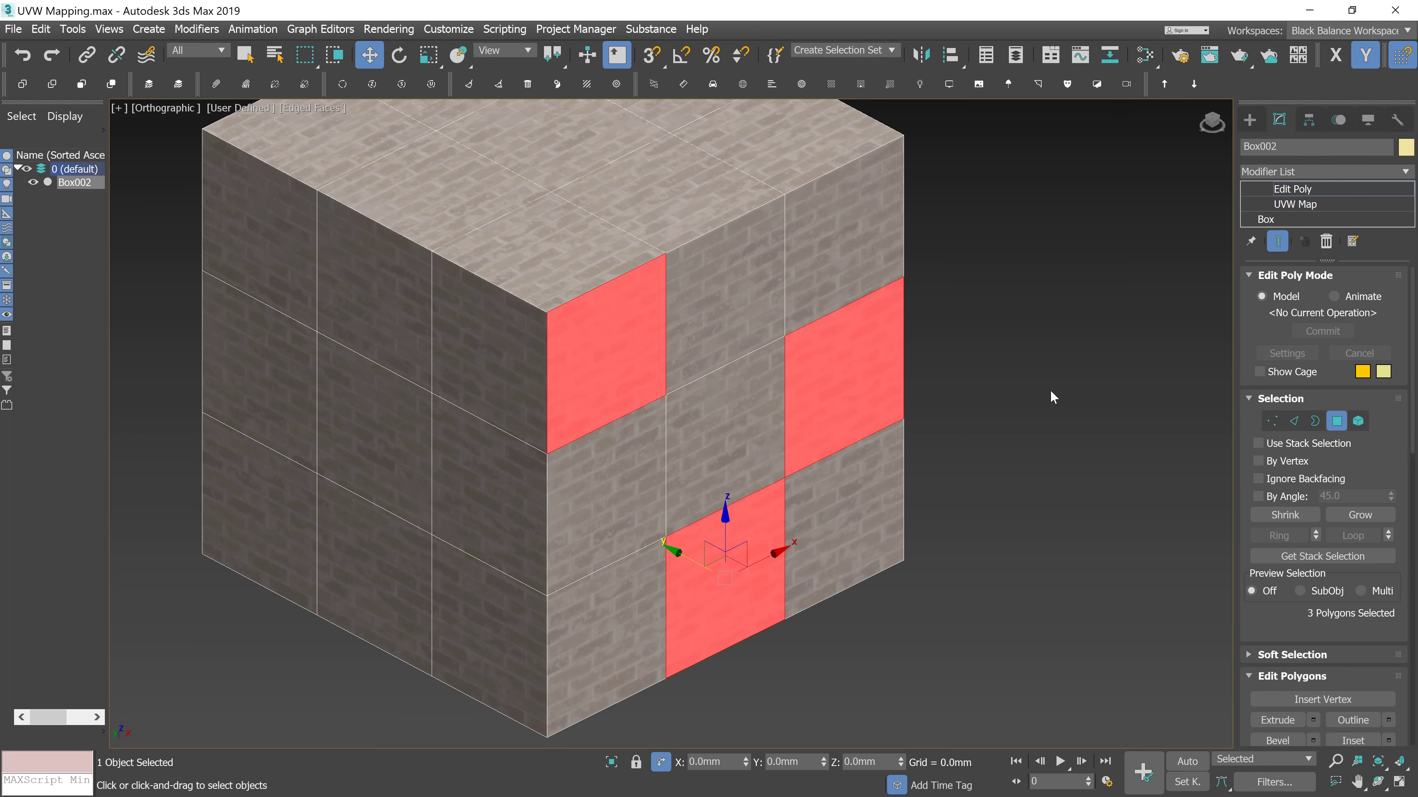
Add a UVW Map modifier for the selected polygons and set its mapping type to Box
click(1401, 178)
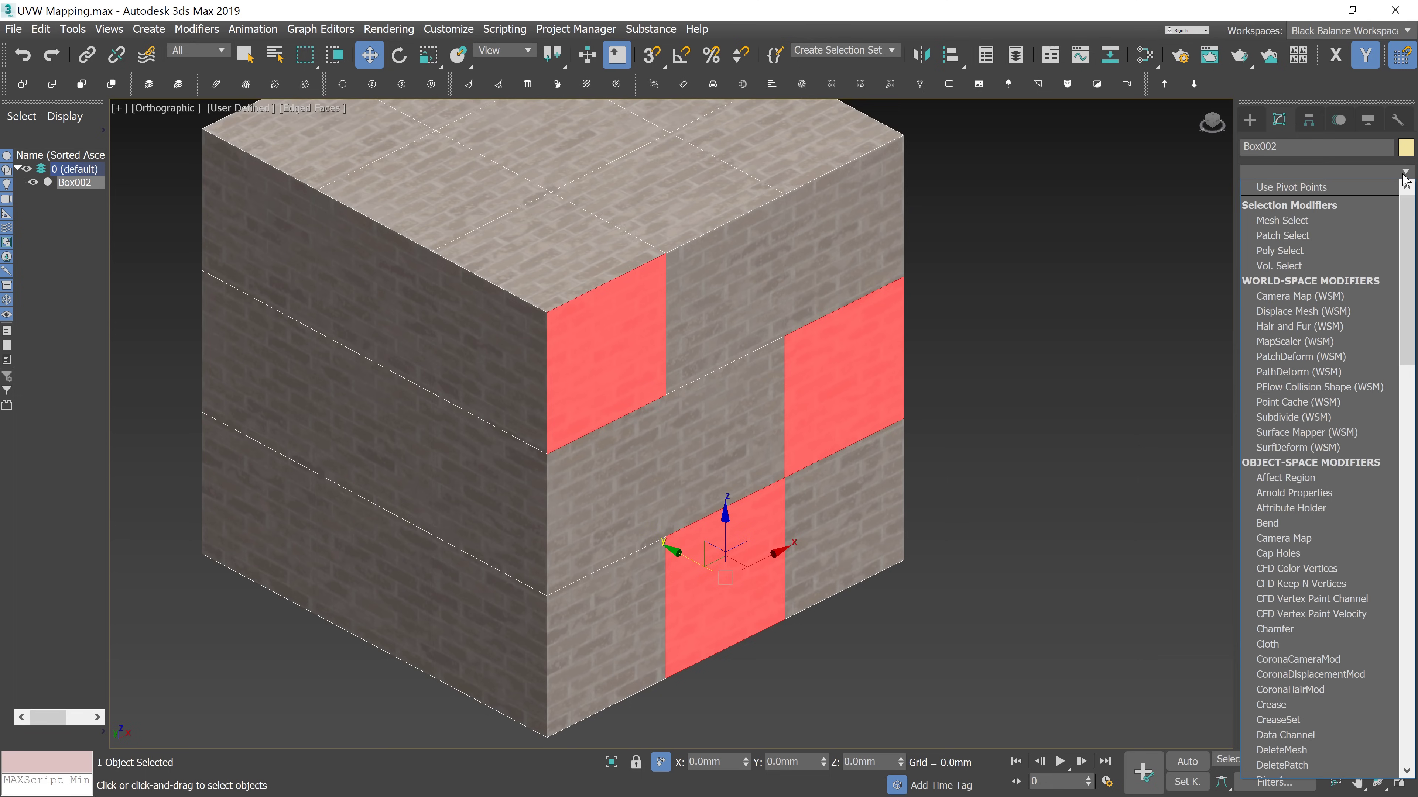
scroll(1404, 184, down, 15)
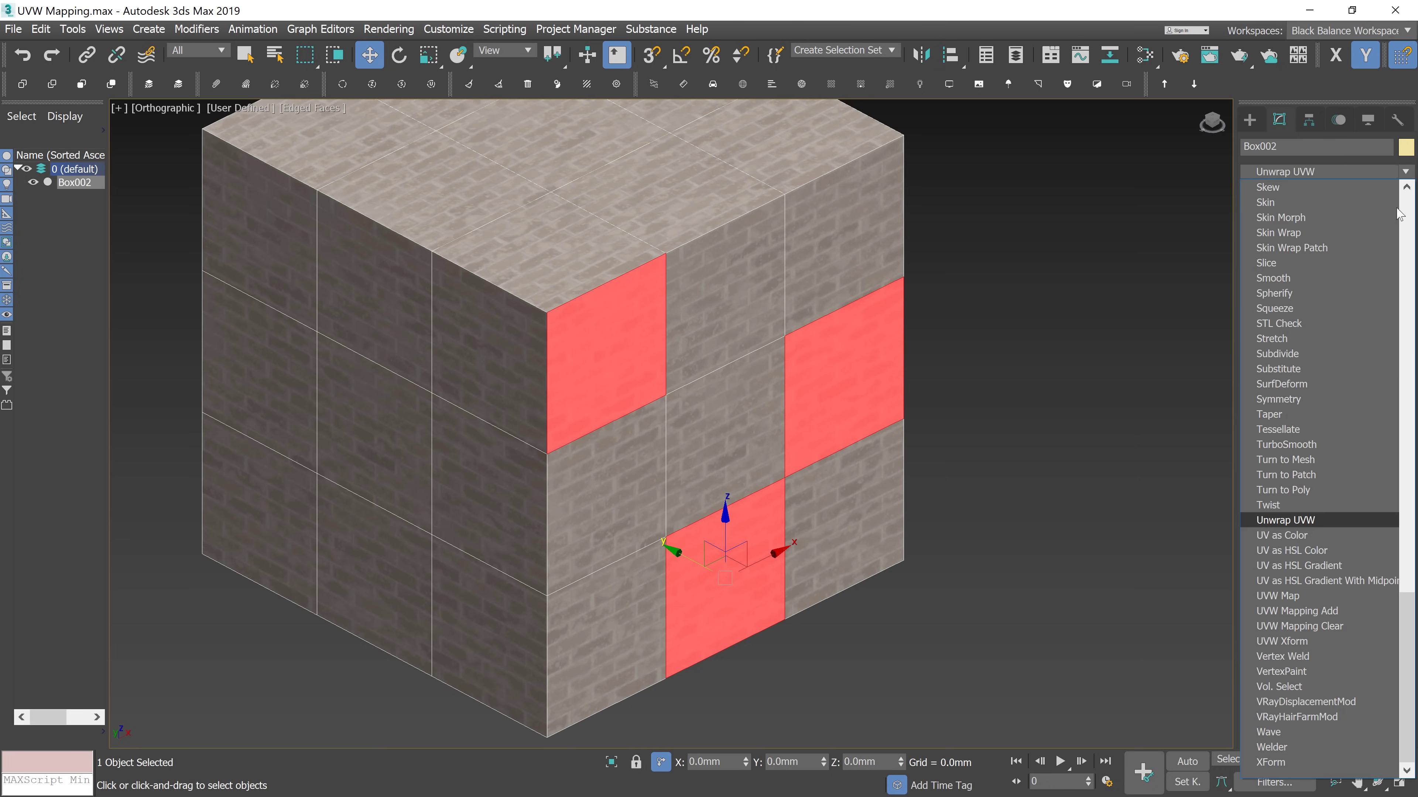
click(1281, 595)
click(1302, 380)
Set the new mapping's length, width and height to 1000 mm and deselect the cube
double_click(1323, 437)
key(Tab)
text(1)
key(Tab)
text(1)
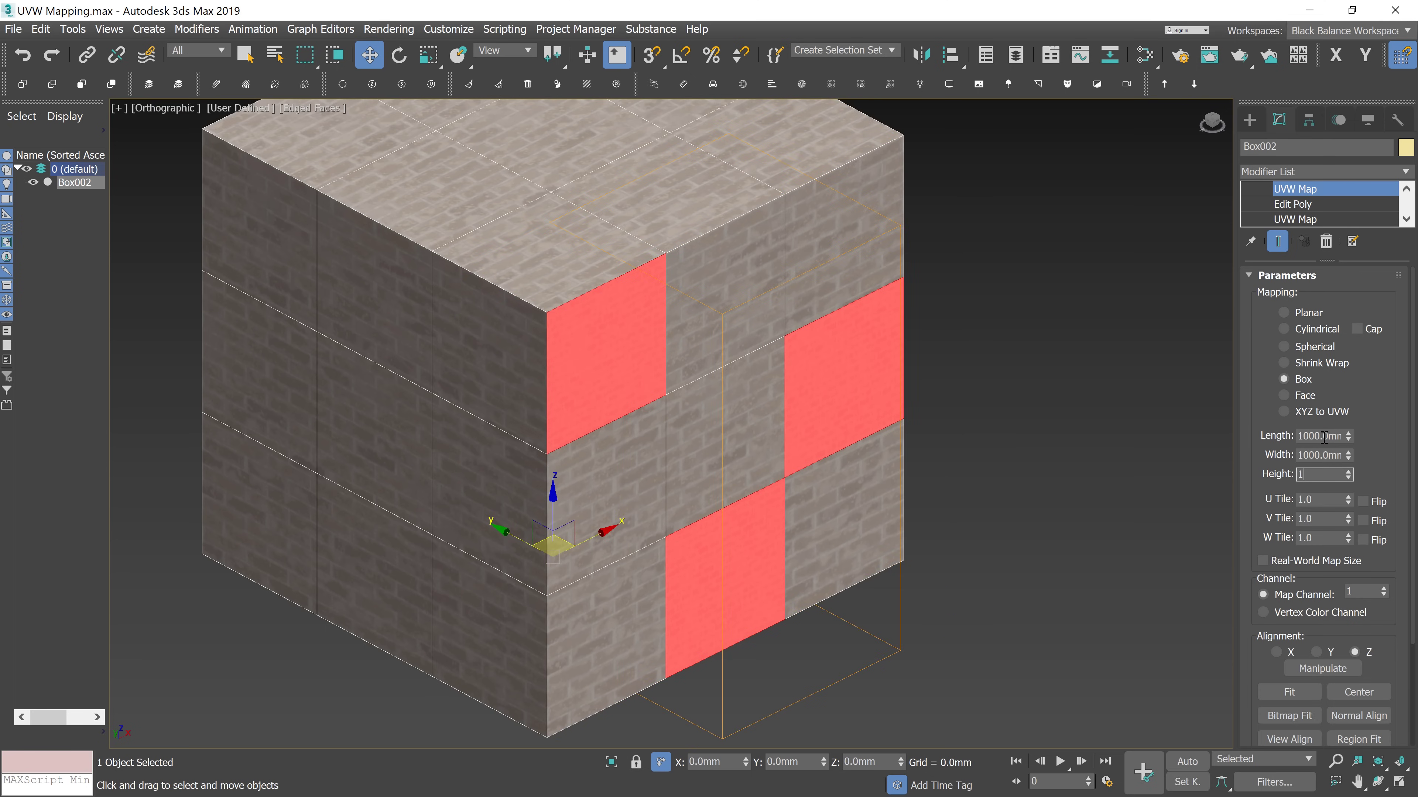
text(000)
key(Return)
click(1117, 196)
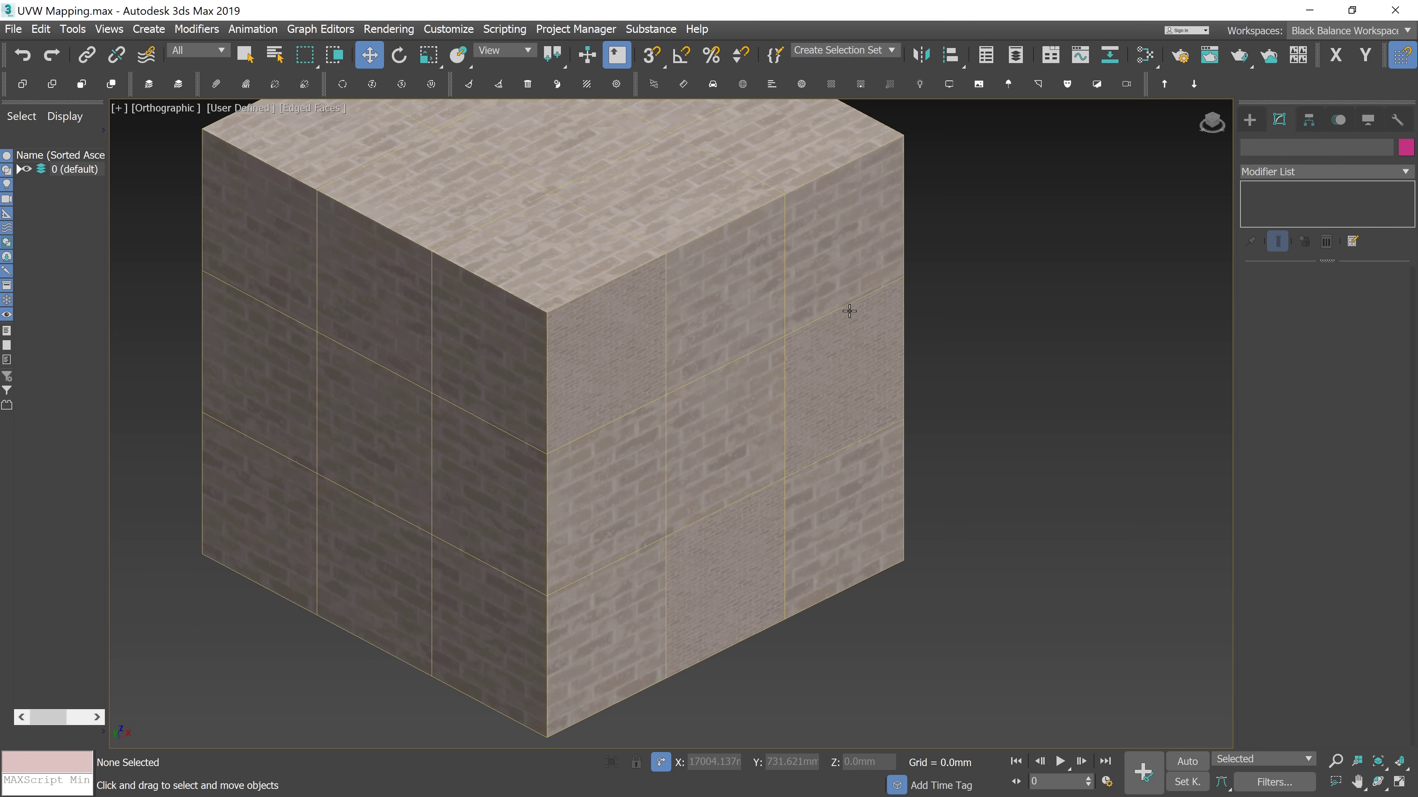
Add another Edit Poly modifier to the cube and select three adjoining centre polygons: one on the top face and the two below it
click(838, 243)
click(1404, 173)
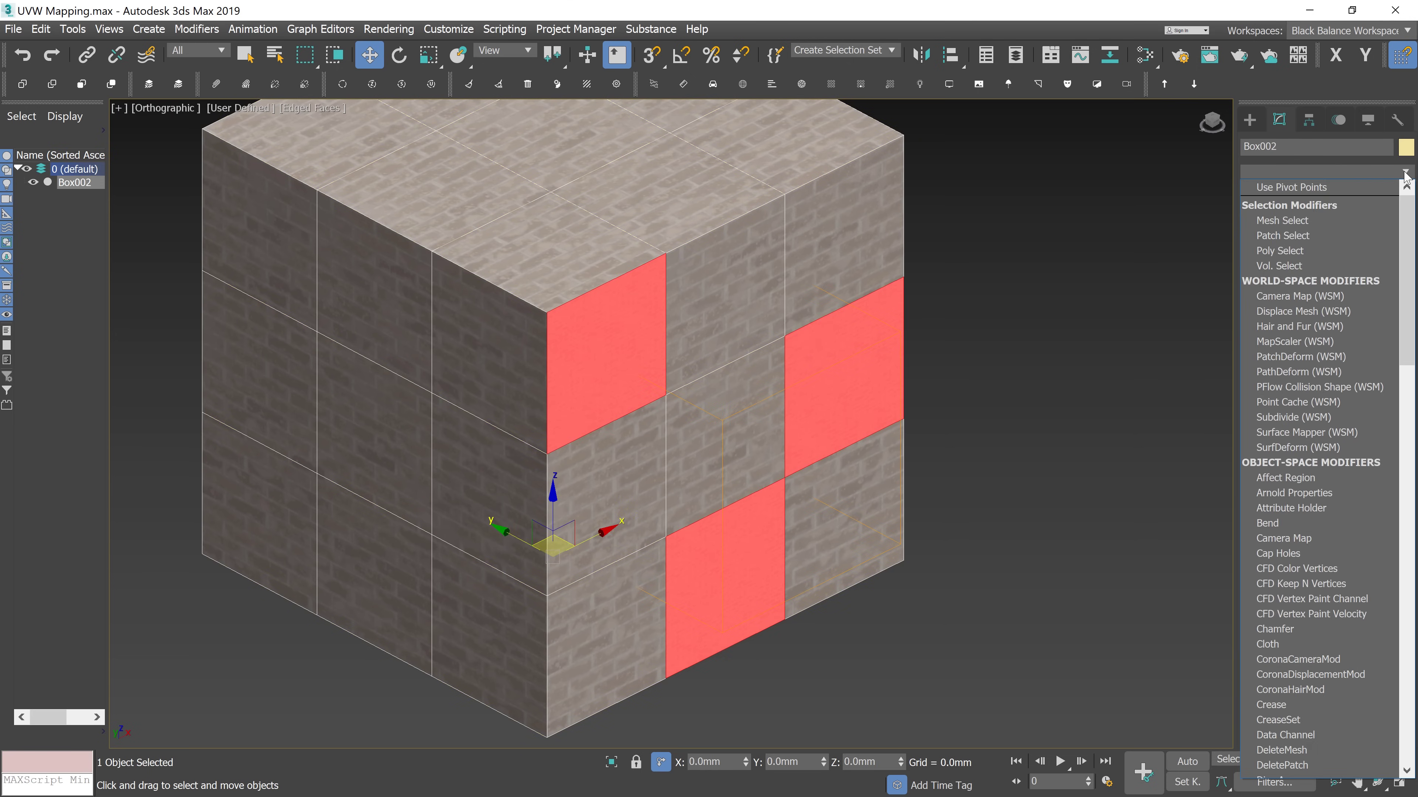
key(e)
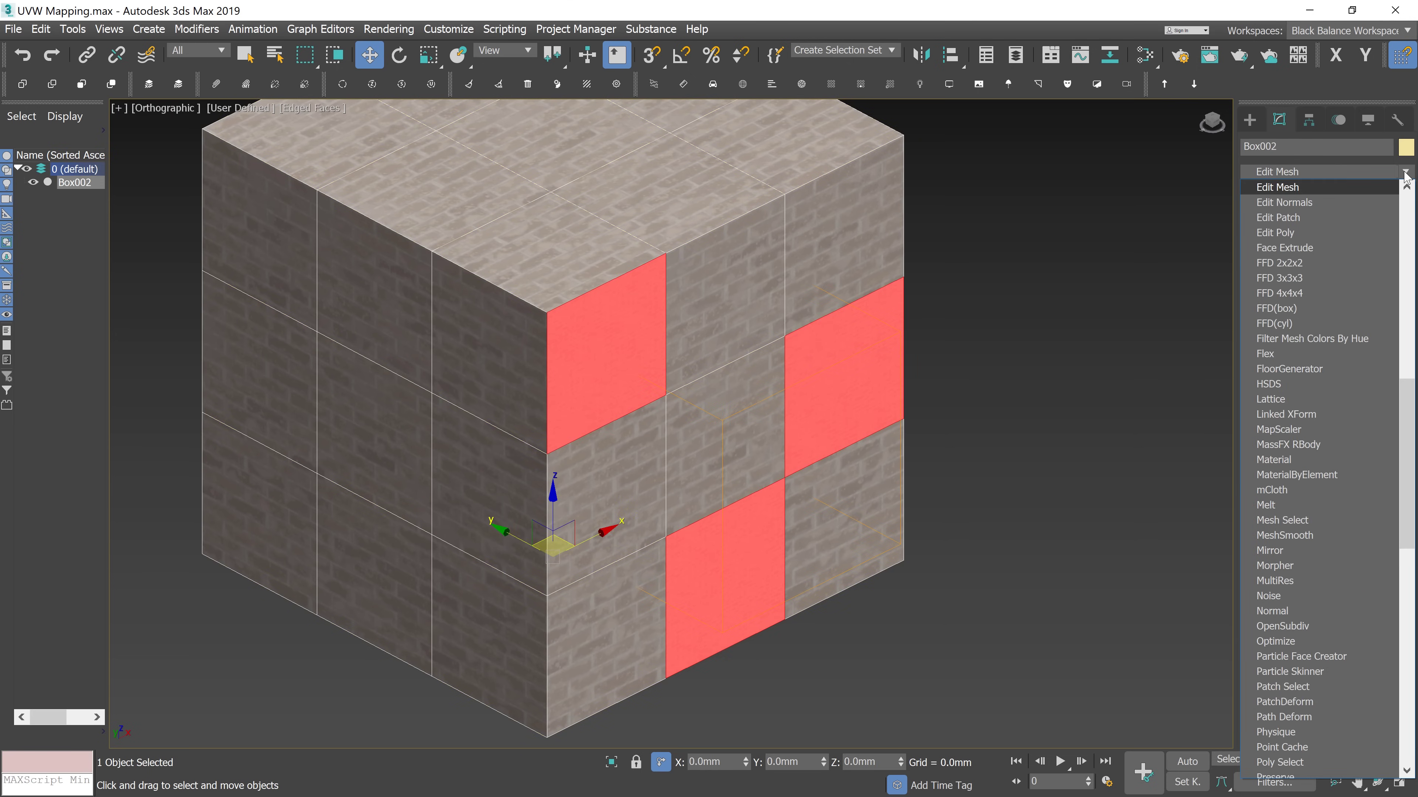
click(1309, 233)
click(1337, 422)
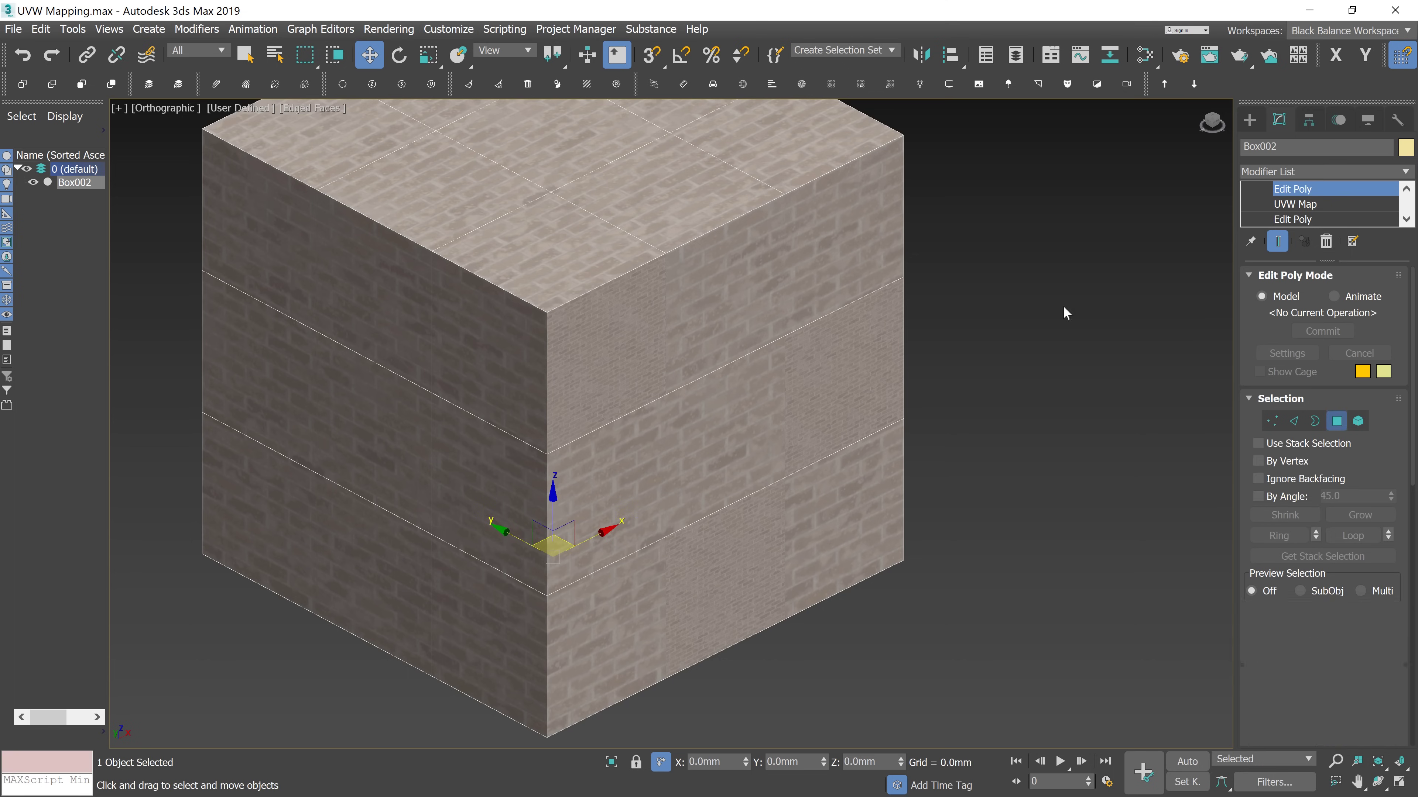
click(708, 209)
ctrl+click(727, 384)
ctrl+click(735, 402)
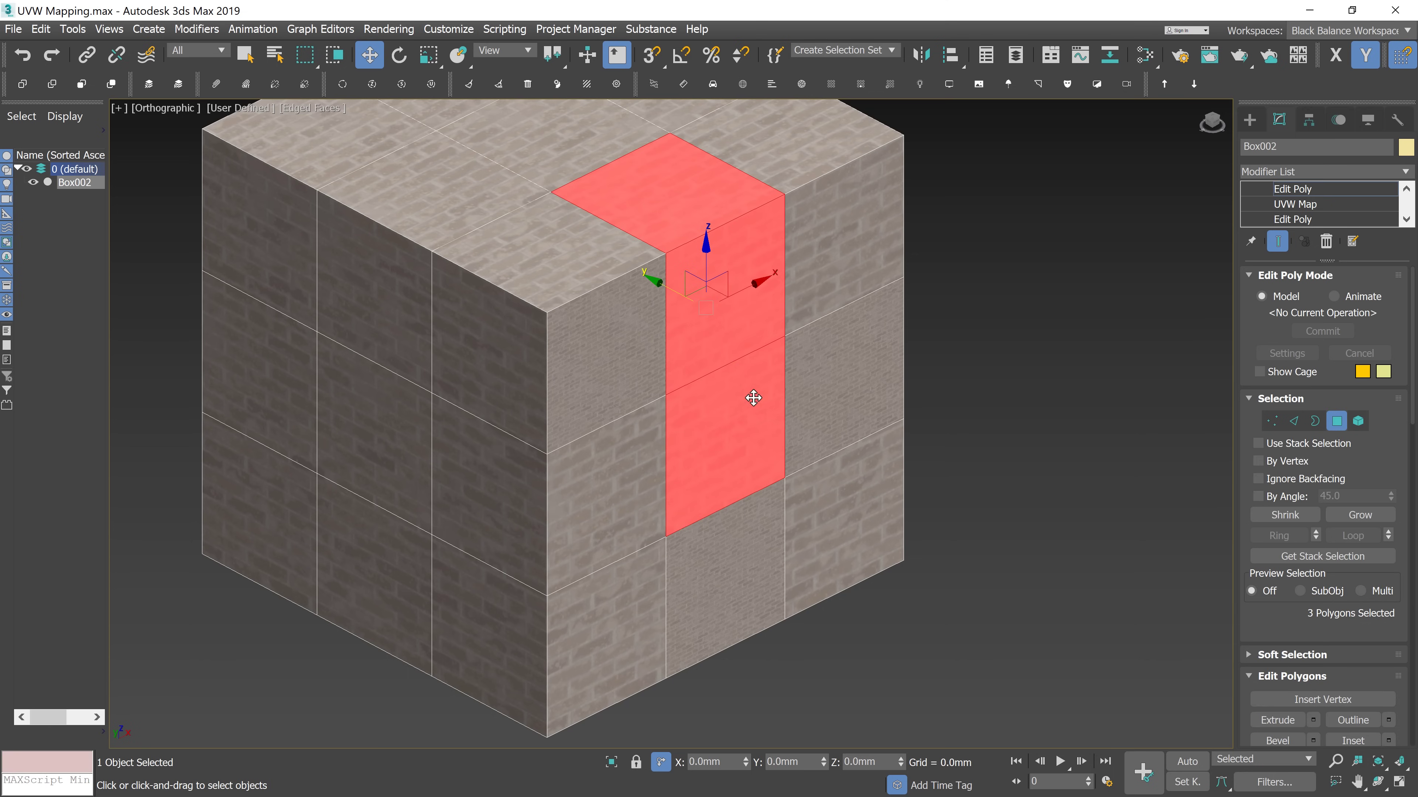
Add another UVW Map modifier above the second Edit Poly and switch it to Box mapping
click(1405, 173)
key(u)
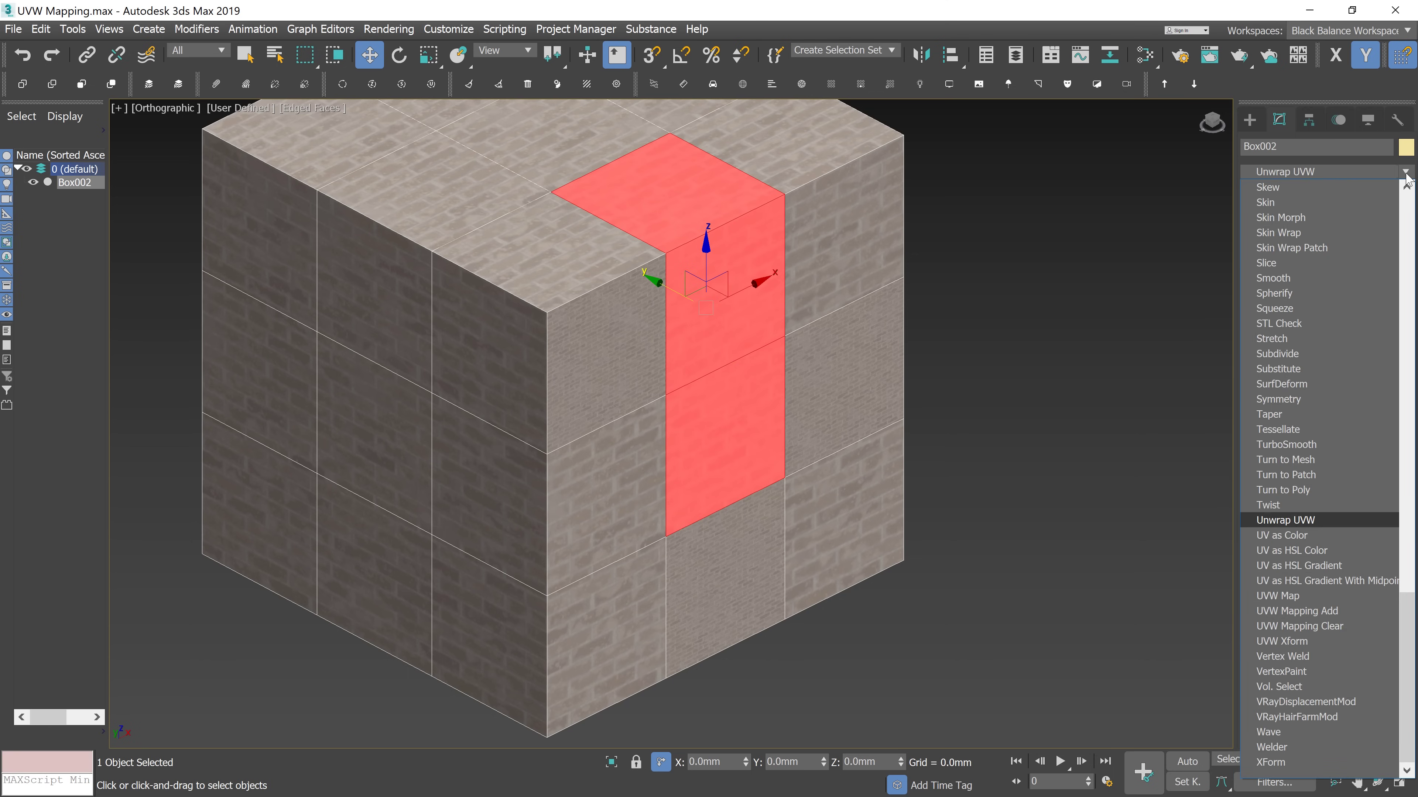
click(1314, 597)
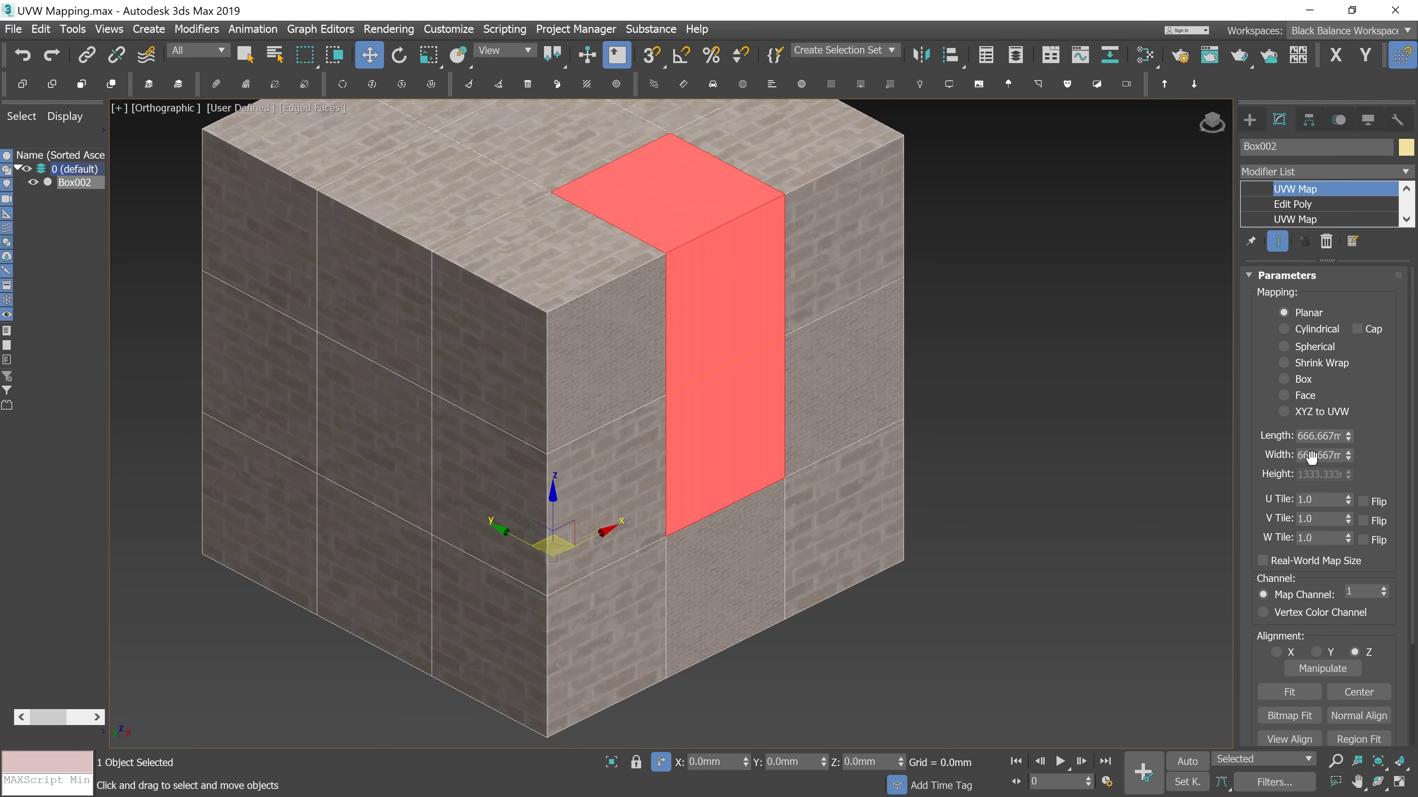
click(1284, 379)
Set the topmost UVW Map's length, width and height to 8000 mm and deselect the cube
double_click(1325, 436)
text(80)
key(Tab)
text(8000)
key(Tab)
text(800)
key(Return)
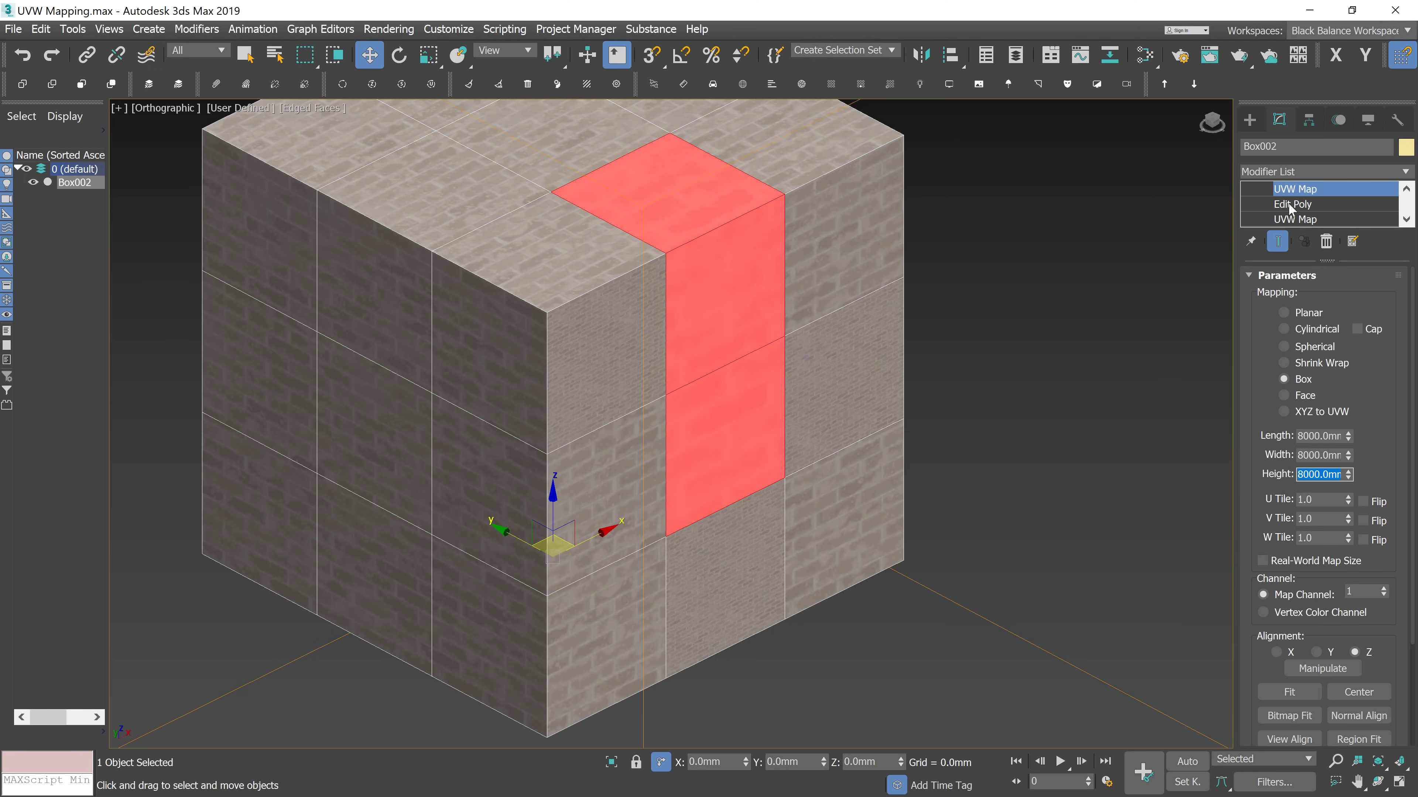
click(956, 241)
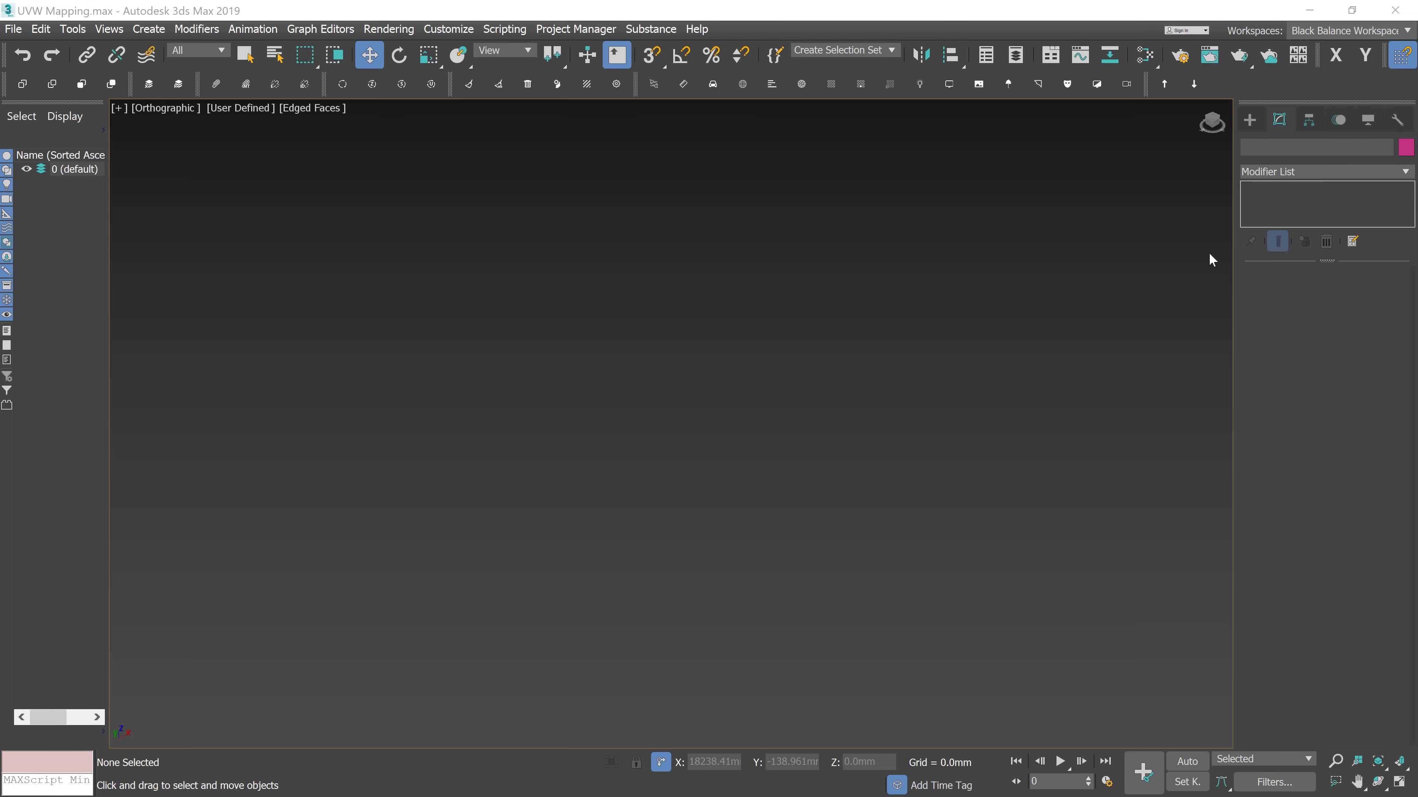
Create a box about 841 mm long, 934 mm wide and 836 mm high in the empty scene
click(1251, 119)
click(1289, 225)
drag(577, 486, 874, 469)
click(818, 288)
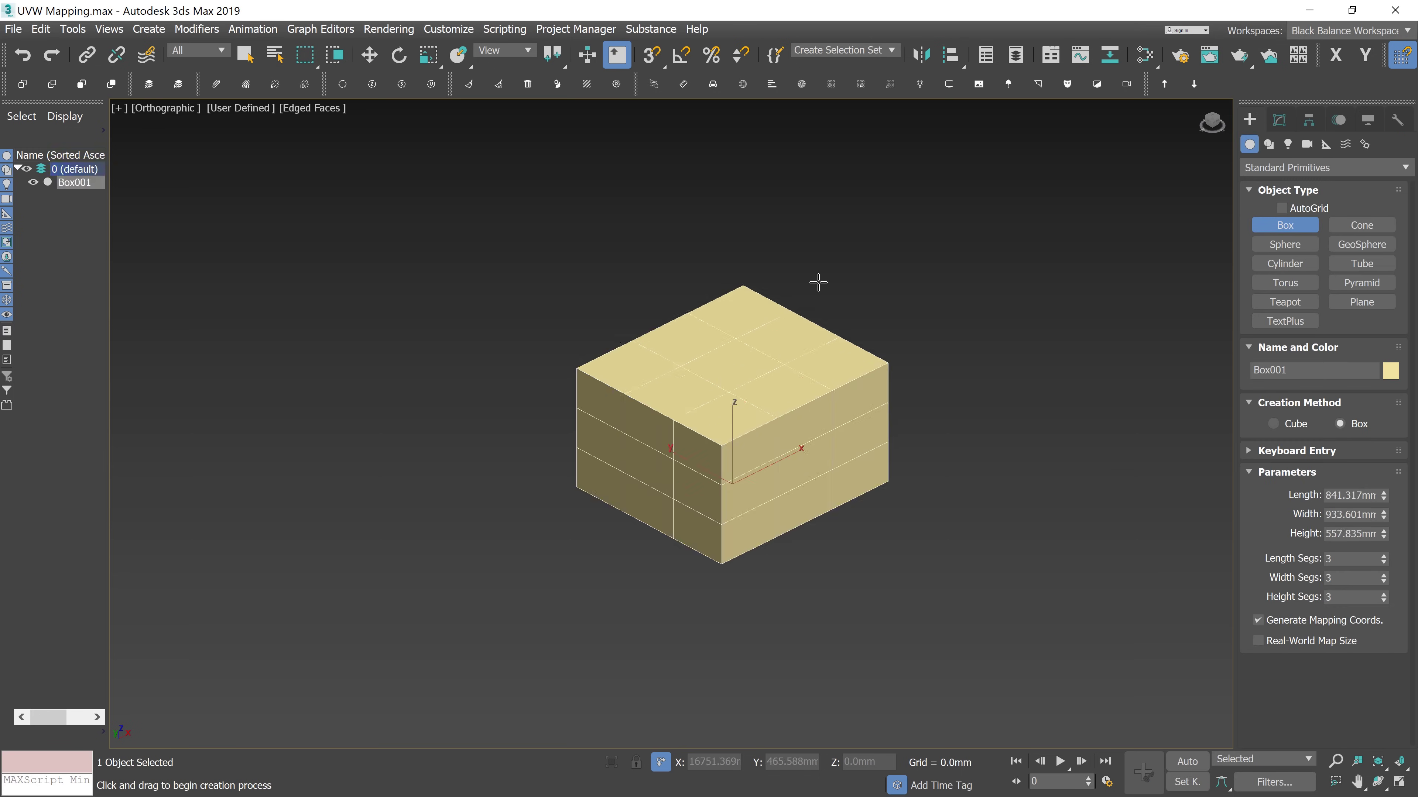
Set the new box's length, width and height to 2000 mm
double_click(1350, 495)
text(2)
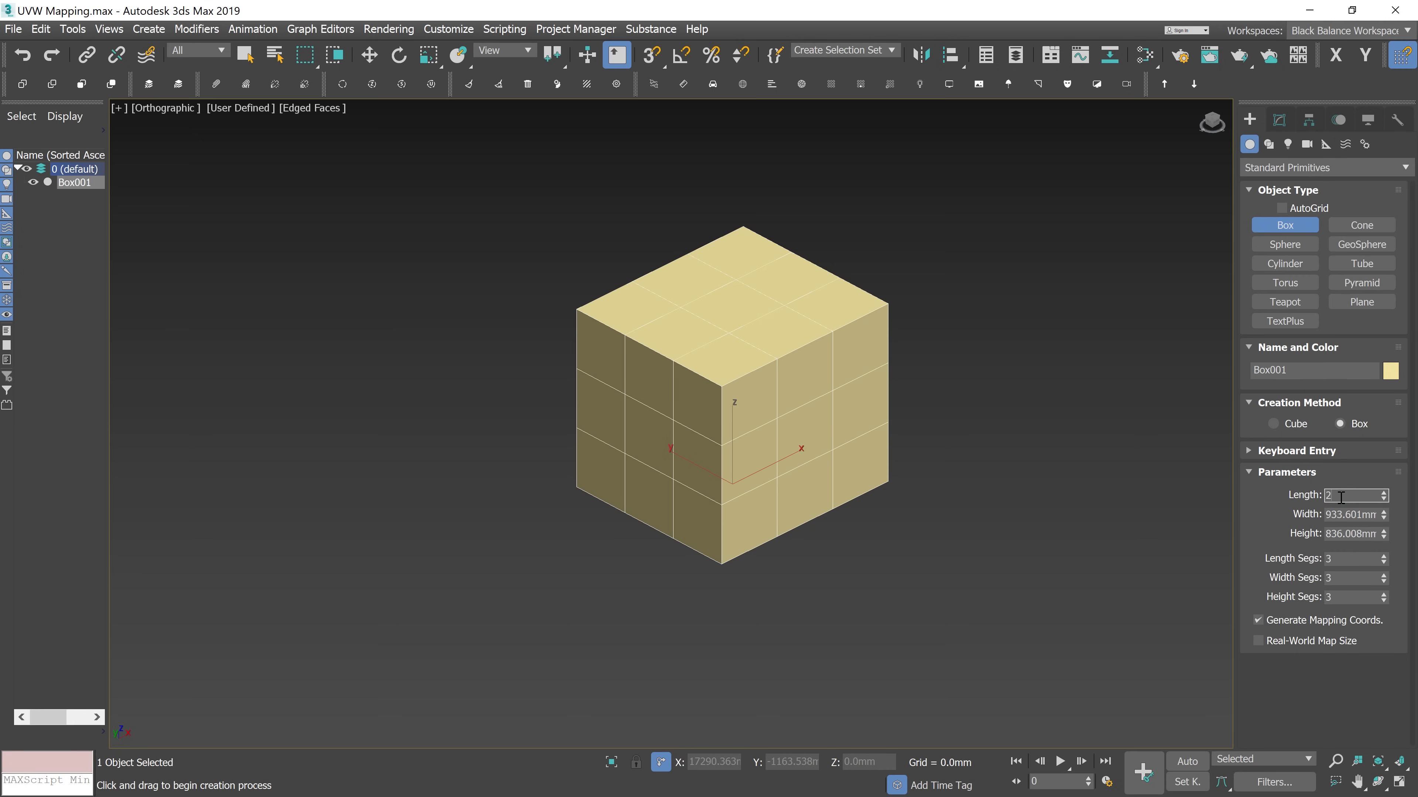
text(000)
key(Tab)
text(2000)
key(Tab)
text(2000)
key(Return)
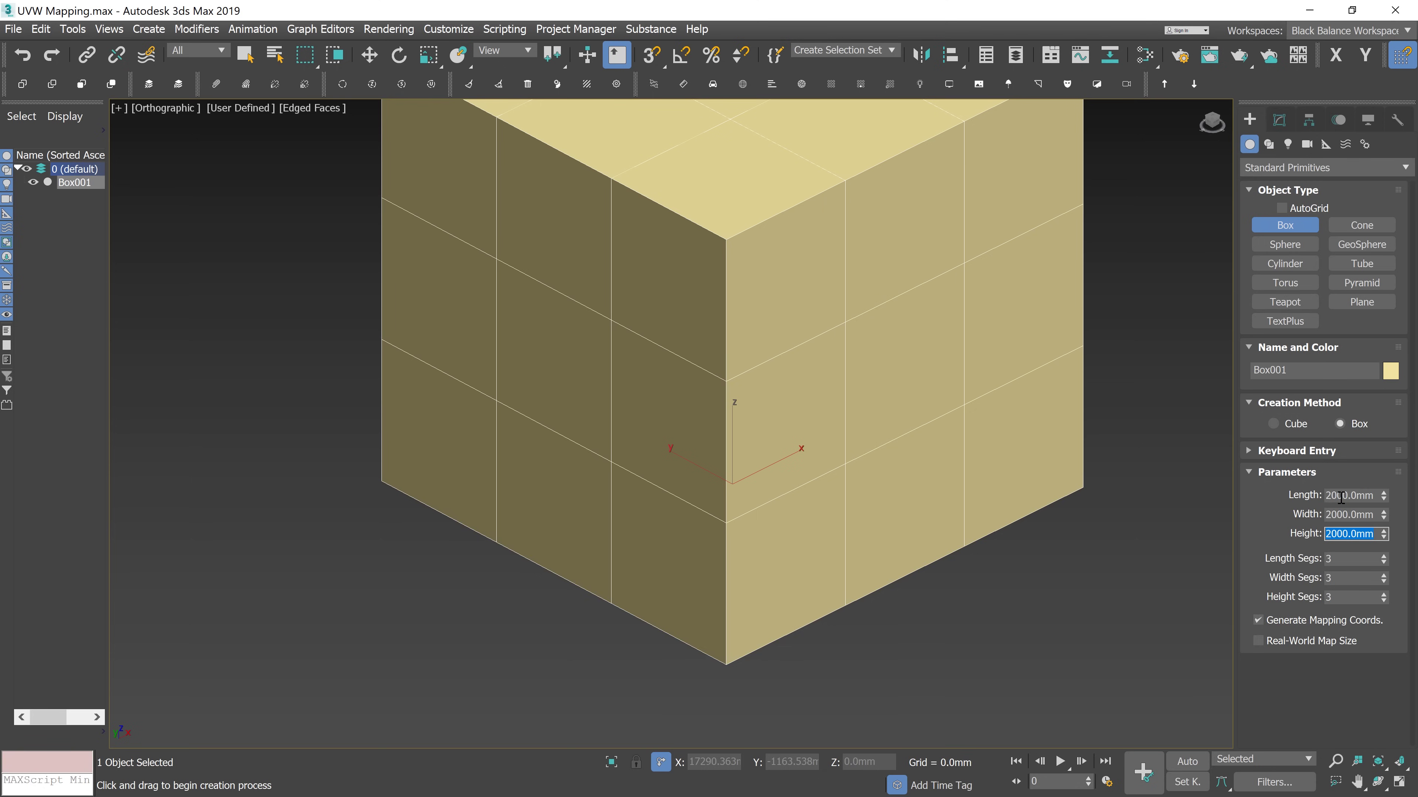
Set the box's length, width and height segments to 1
key(Tab)
key(Tab)
text(1)
key(Tab)
text(1)
key(Tab)
scroll(764, 321, down, 3)
scroll(764, 321, down, 2)
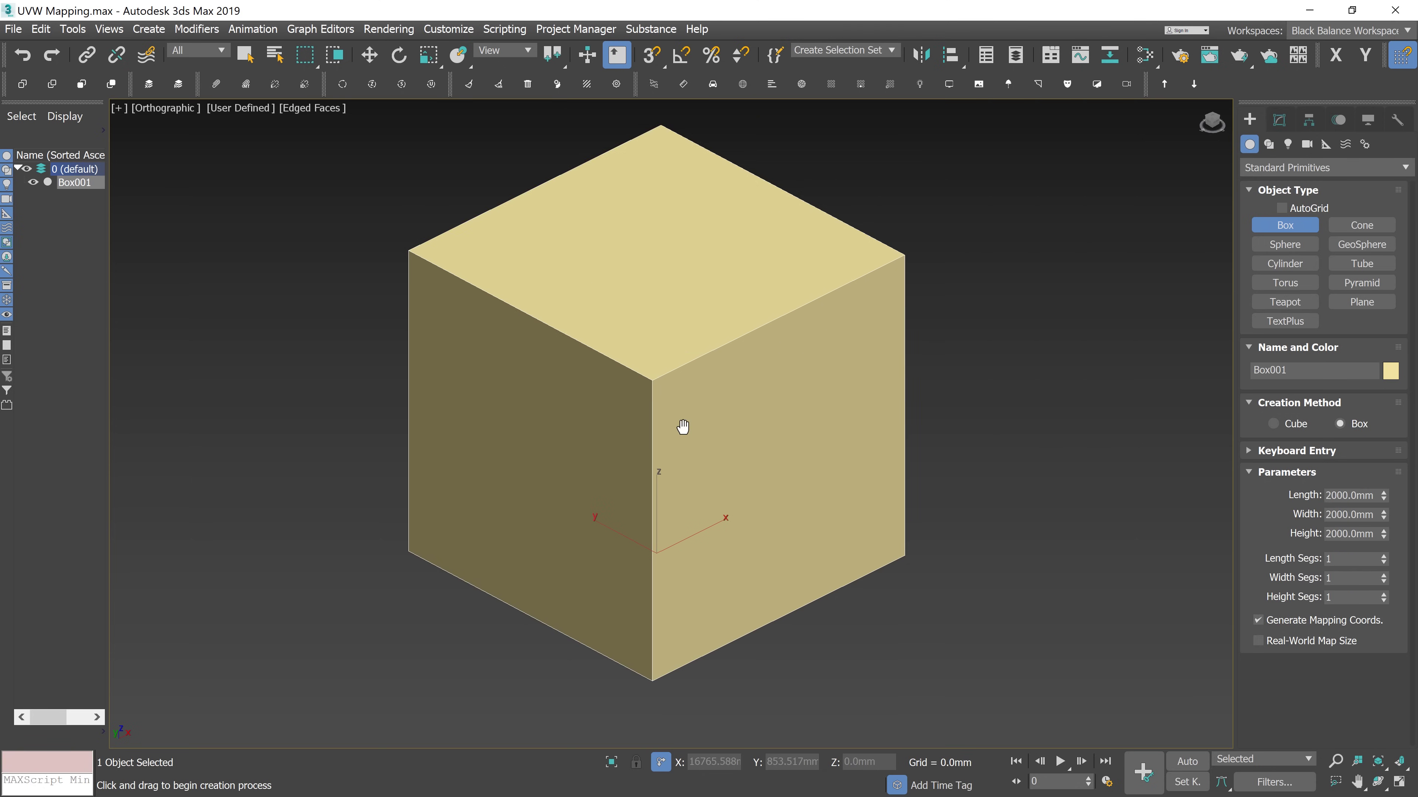
Open the Slate Material Editor and assign the existing brick VRayMtl material to the box
key(m)
middle_drag(252, 426, 358, 404)
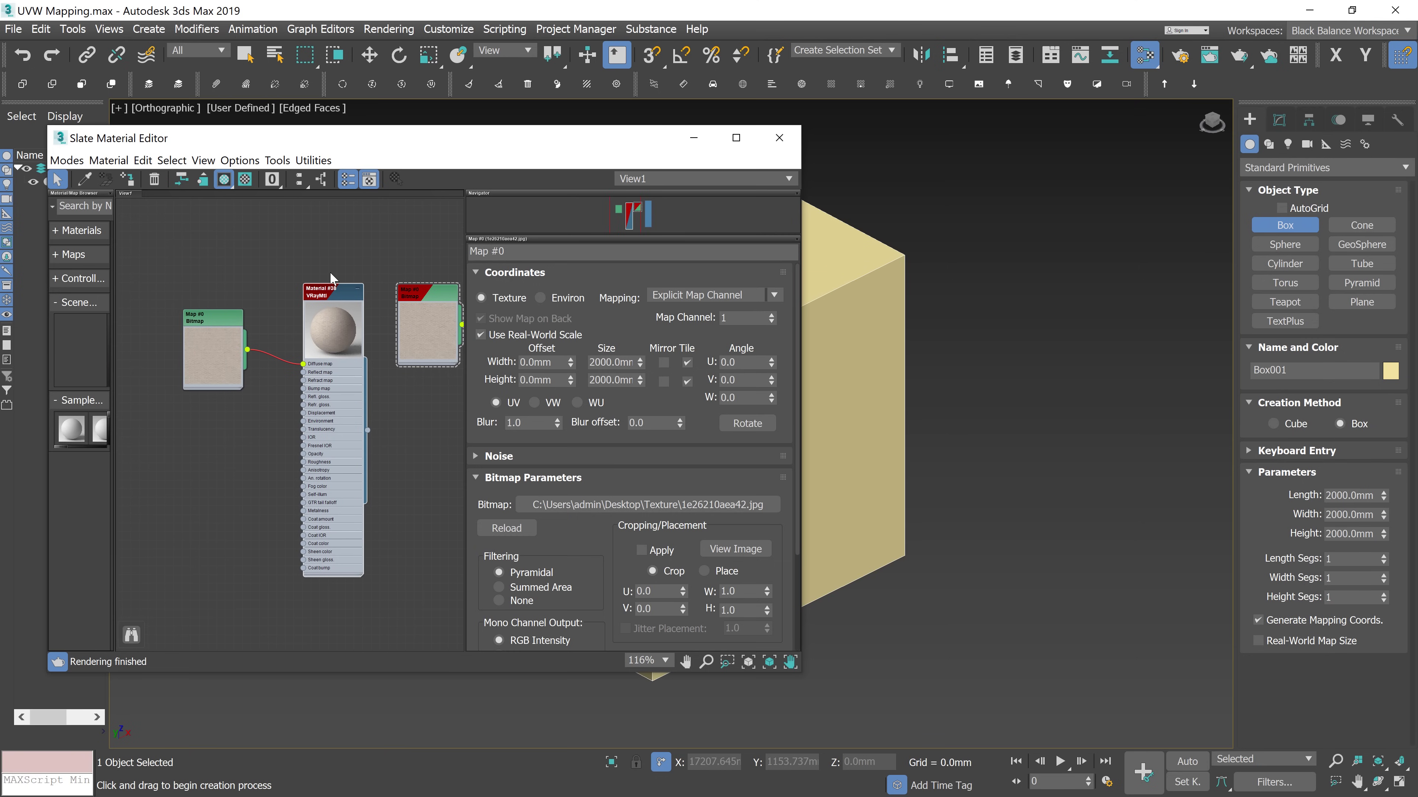
click(127, 178)
Make room between the brick bitmap and the material nodes and add a Mix map there
drag(519, 150, 992, 158)
scroll(706, 380, up, 1)
drag(706, 380, 642, 380)
right_click(694, 292)
mouse_move(749, 318)
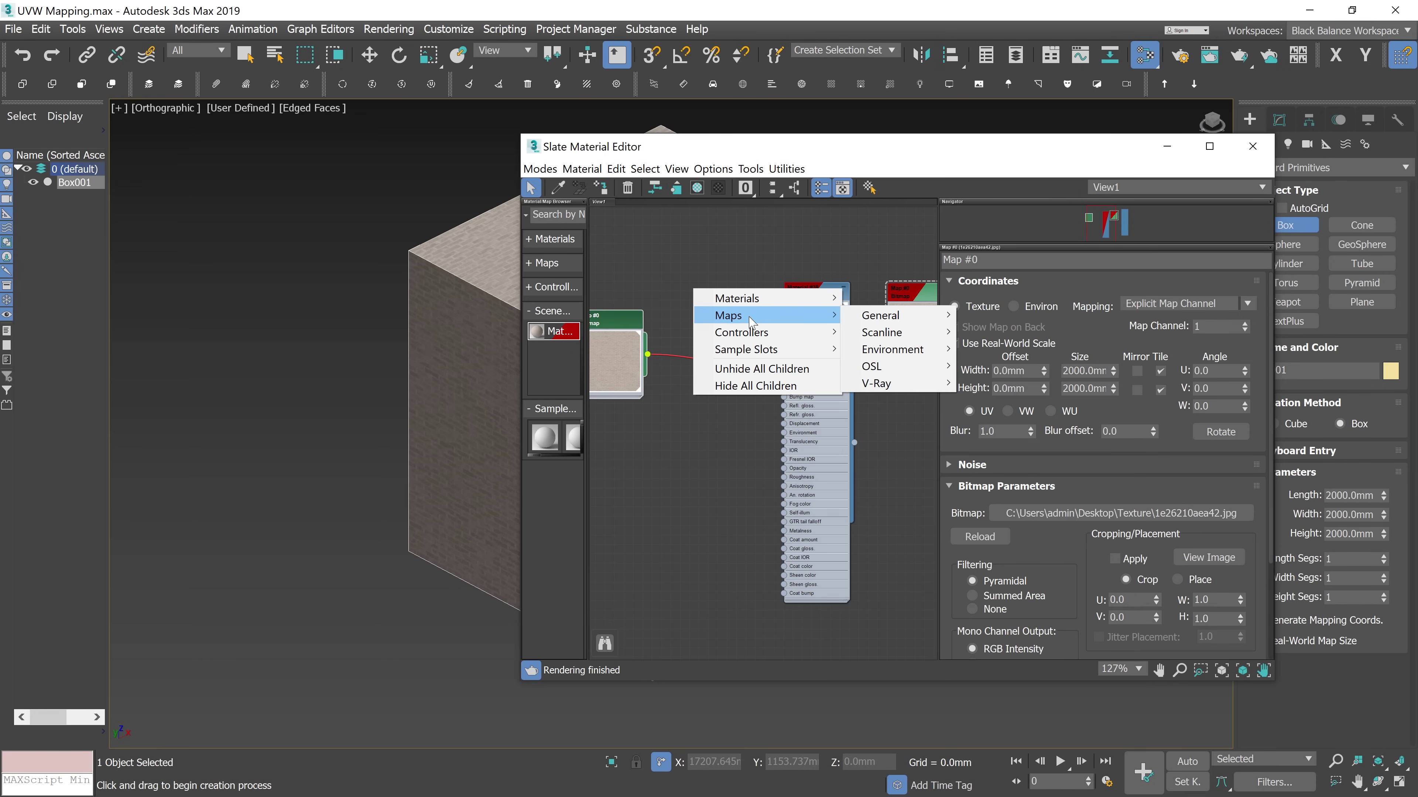
mouse_move(893, 315)
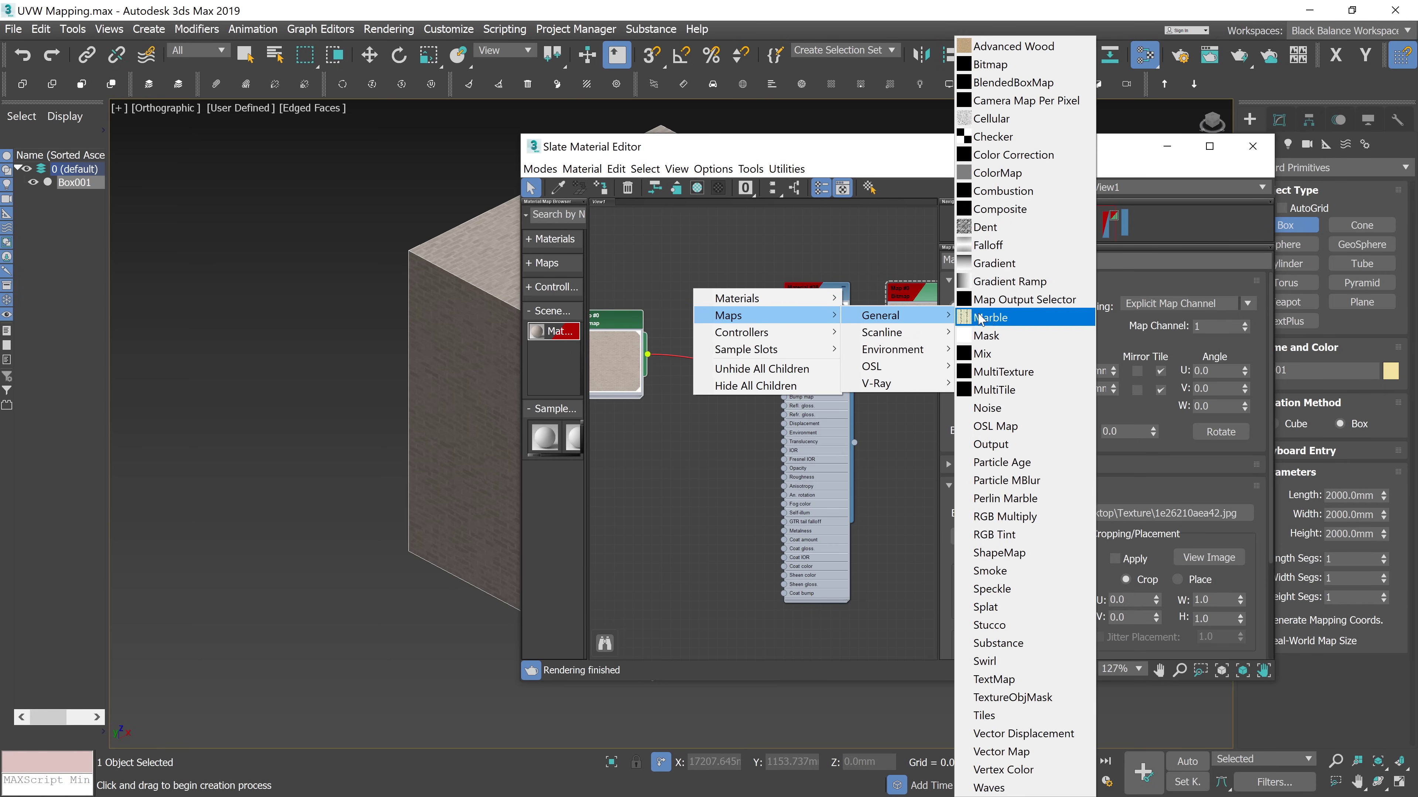
click(982, 354)
Connect the brick bitmap to the Mix map's Color 1 and duplicate the bitmap node below the original
drag(716, 326, 727, 346)
scroll(706, 335, up, 1)
middle_drag(706, 335, 791, 342)
drag(791, 342, 657, 367)
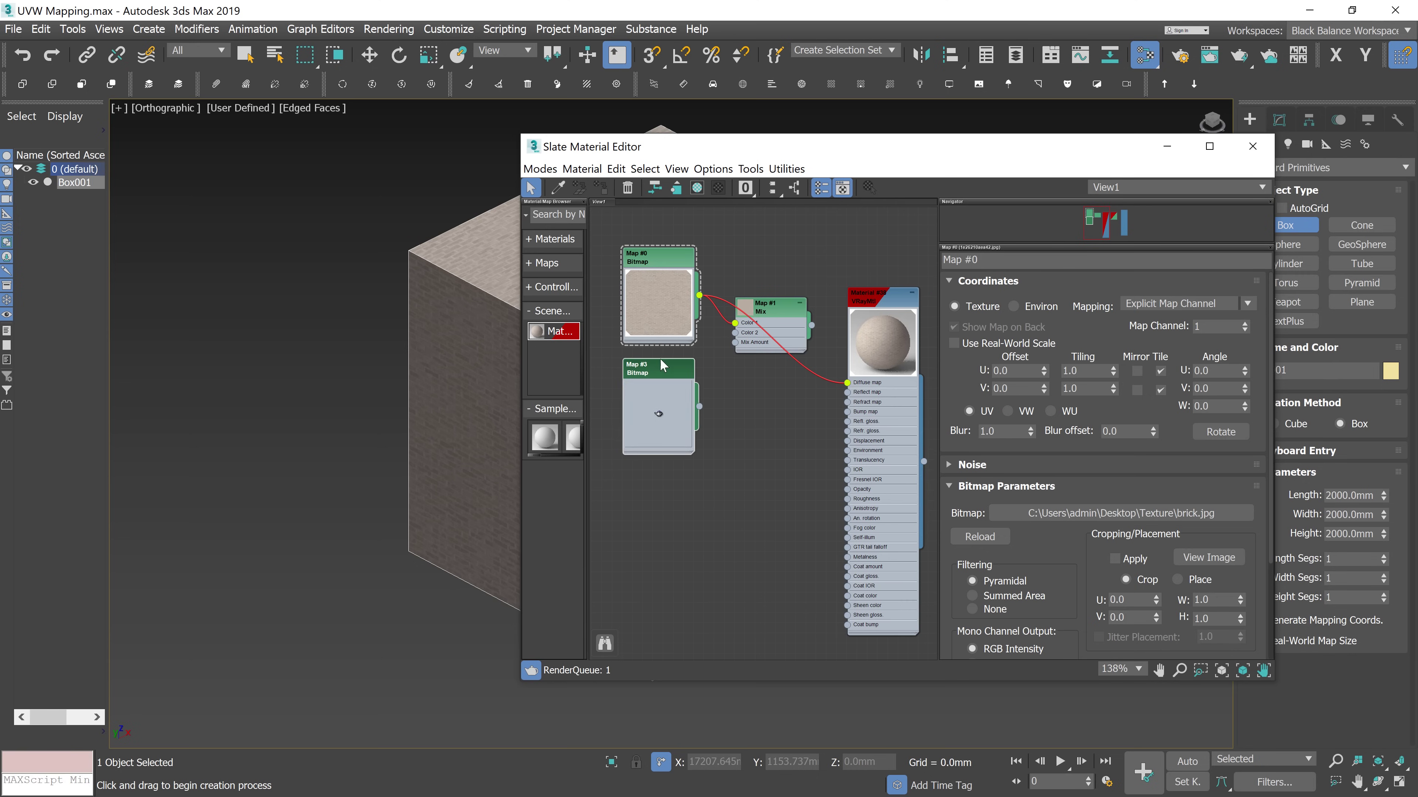
Replace the duplicated bitmap's image with brick2.jpg
double_click(657, 367)
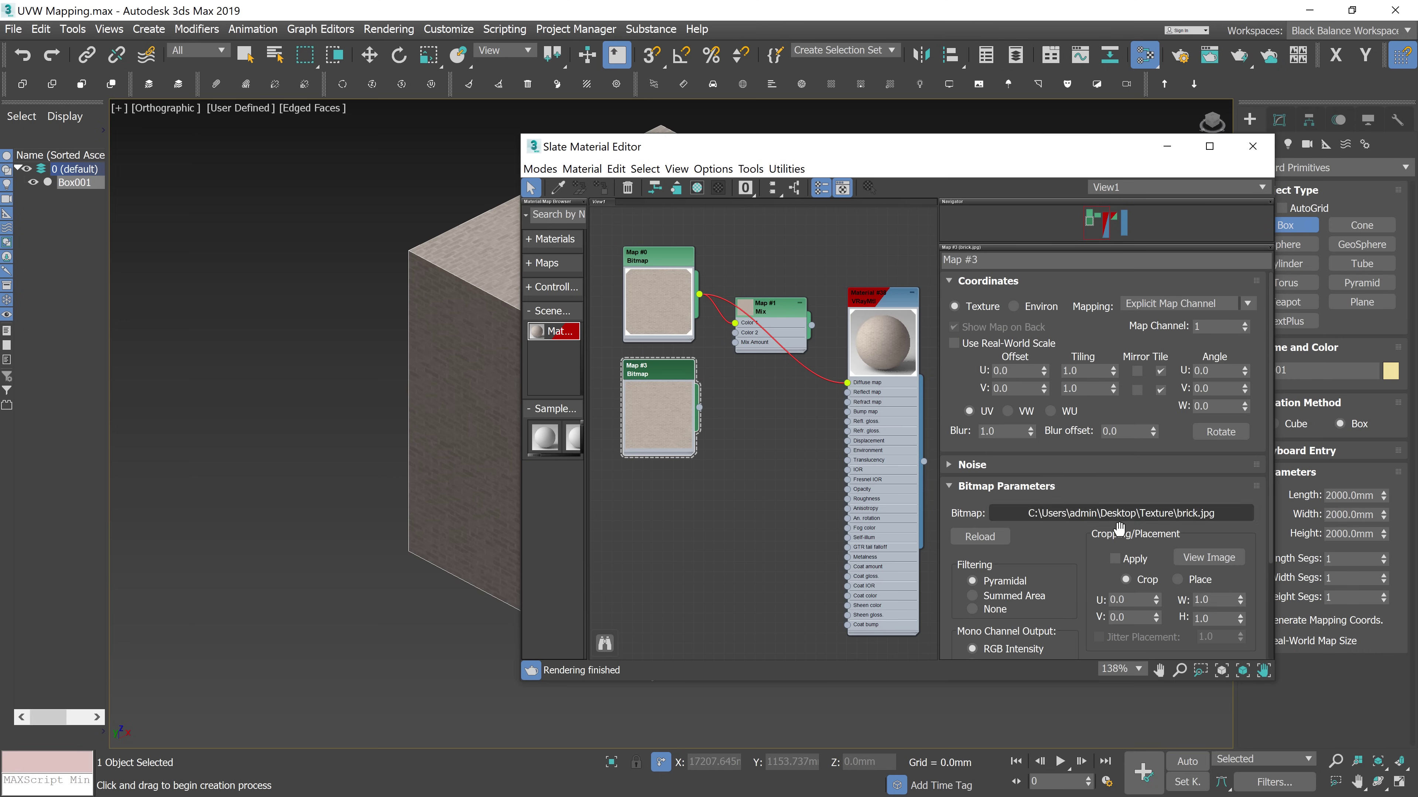
click(1120, 520)
click(925, 307)
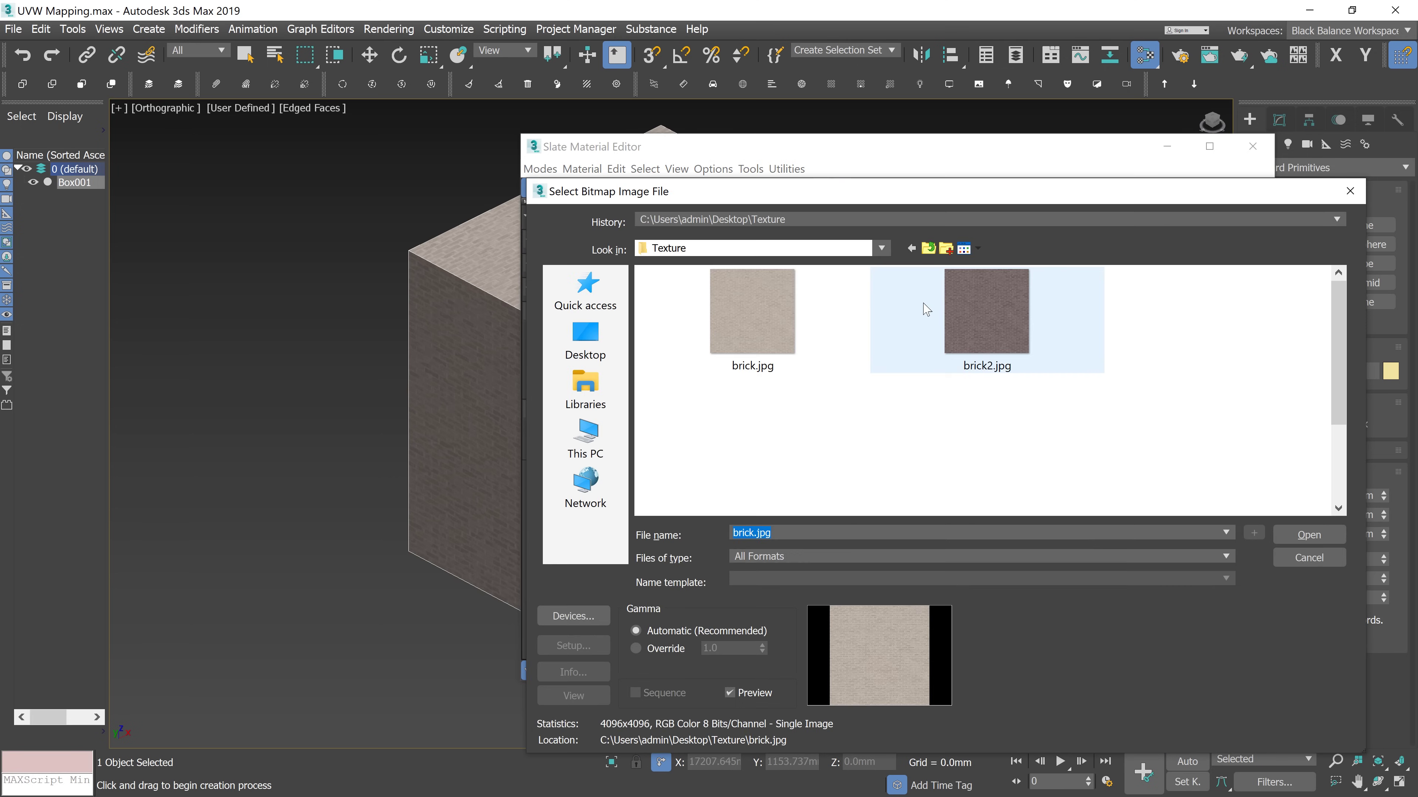
click(1307, 532)
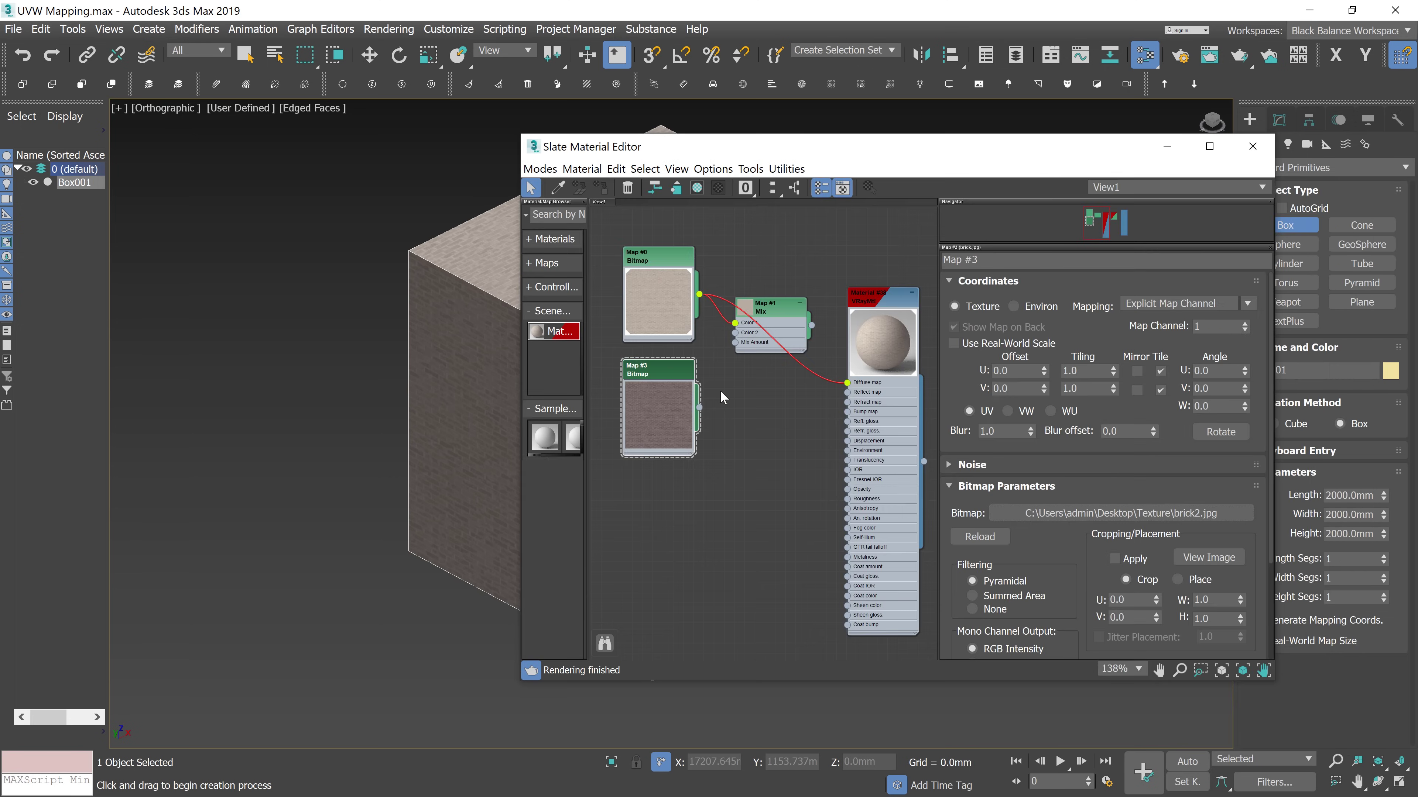
Connect the brick2 bitmap to the Mix map's Color 2, feed the Mix into the material's Diffuse map, and enlarge its preview
drag(754, 346, 674, 420)
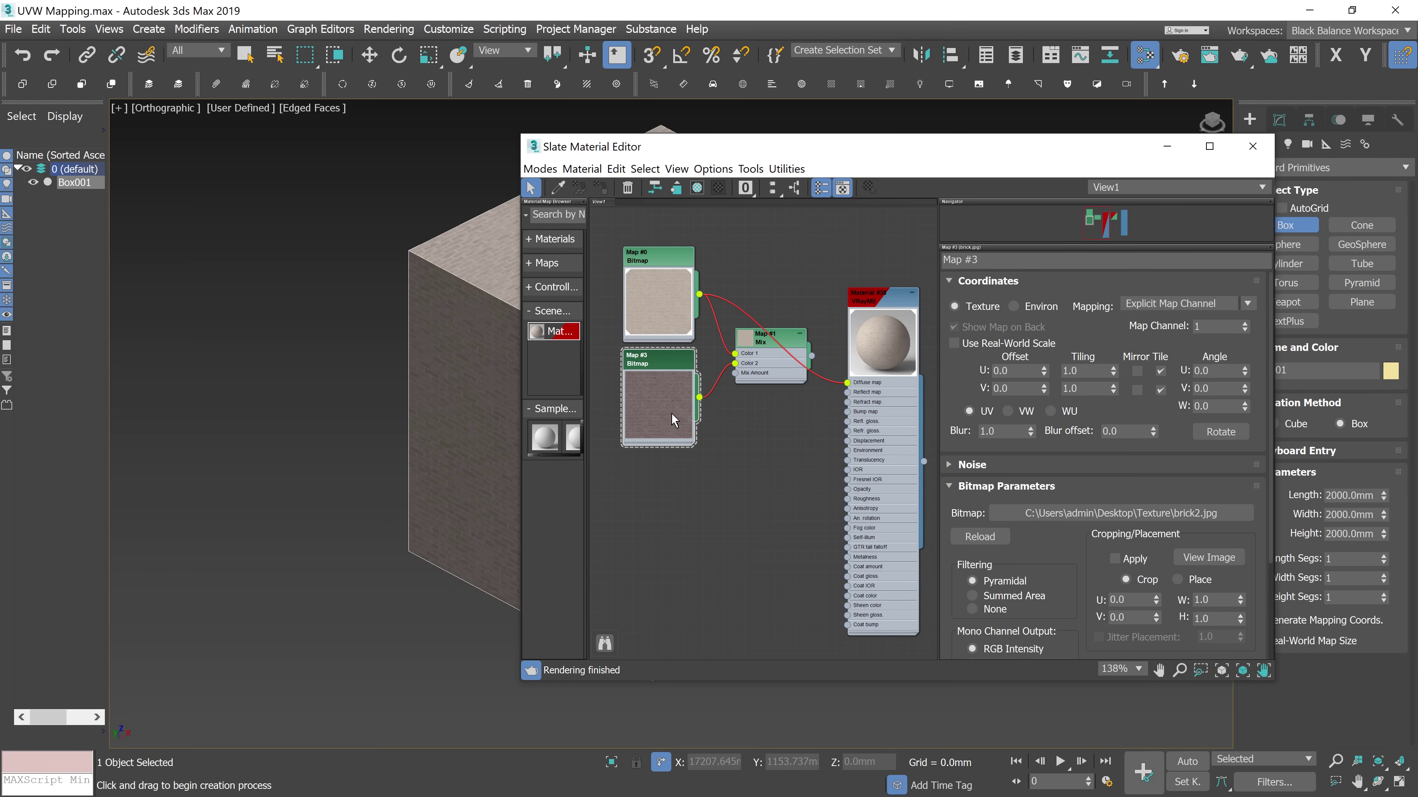
drag(812, 356, 846, 382)
double_click(745, 338)
Add a Bitmap map with mix.jpg to the Mix Amount input, enlarge its preview and align it below the brick bitmaps
drag(736, 443, 706, 488)
mouse_move(743, 497)
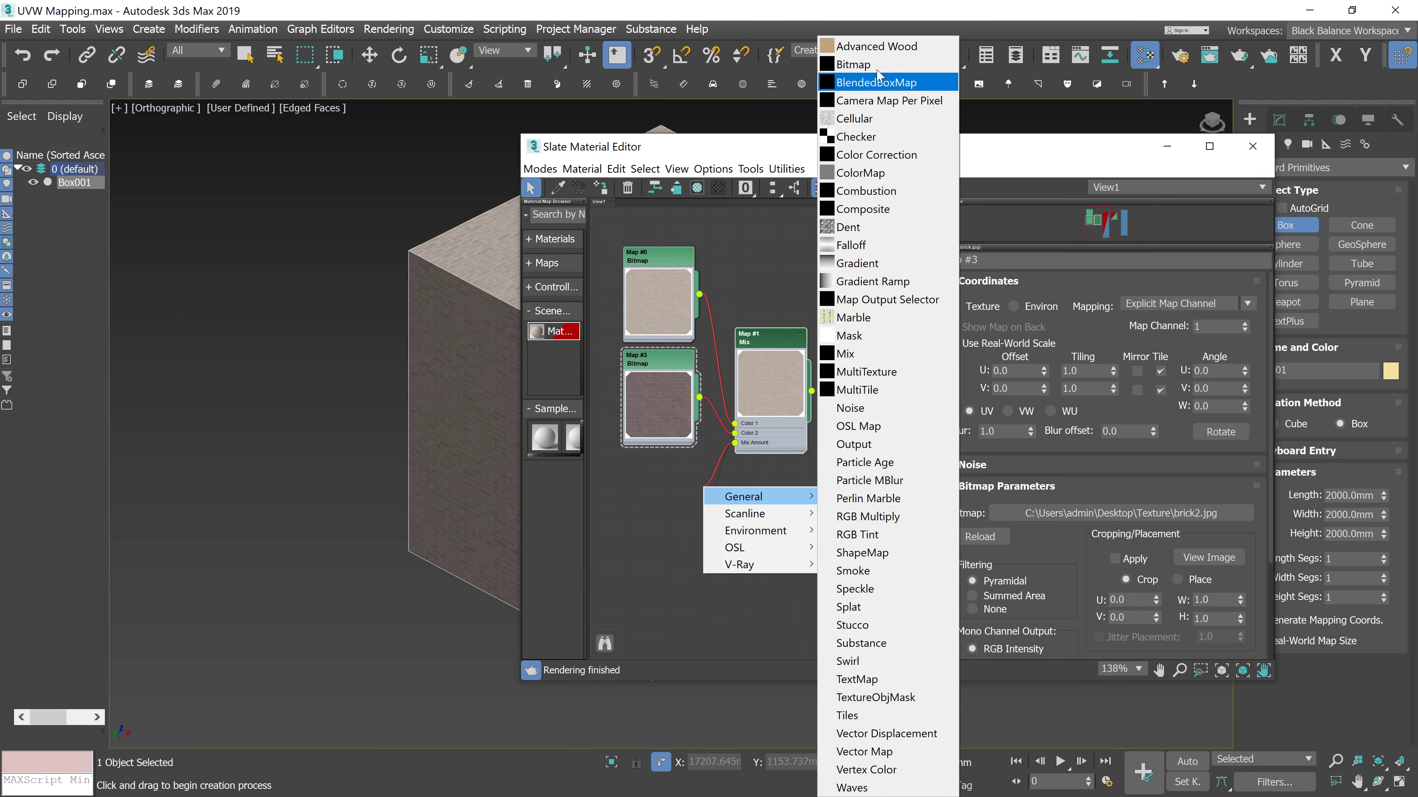
click(853, 64)
click(753, 467)
click(1308, 535)
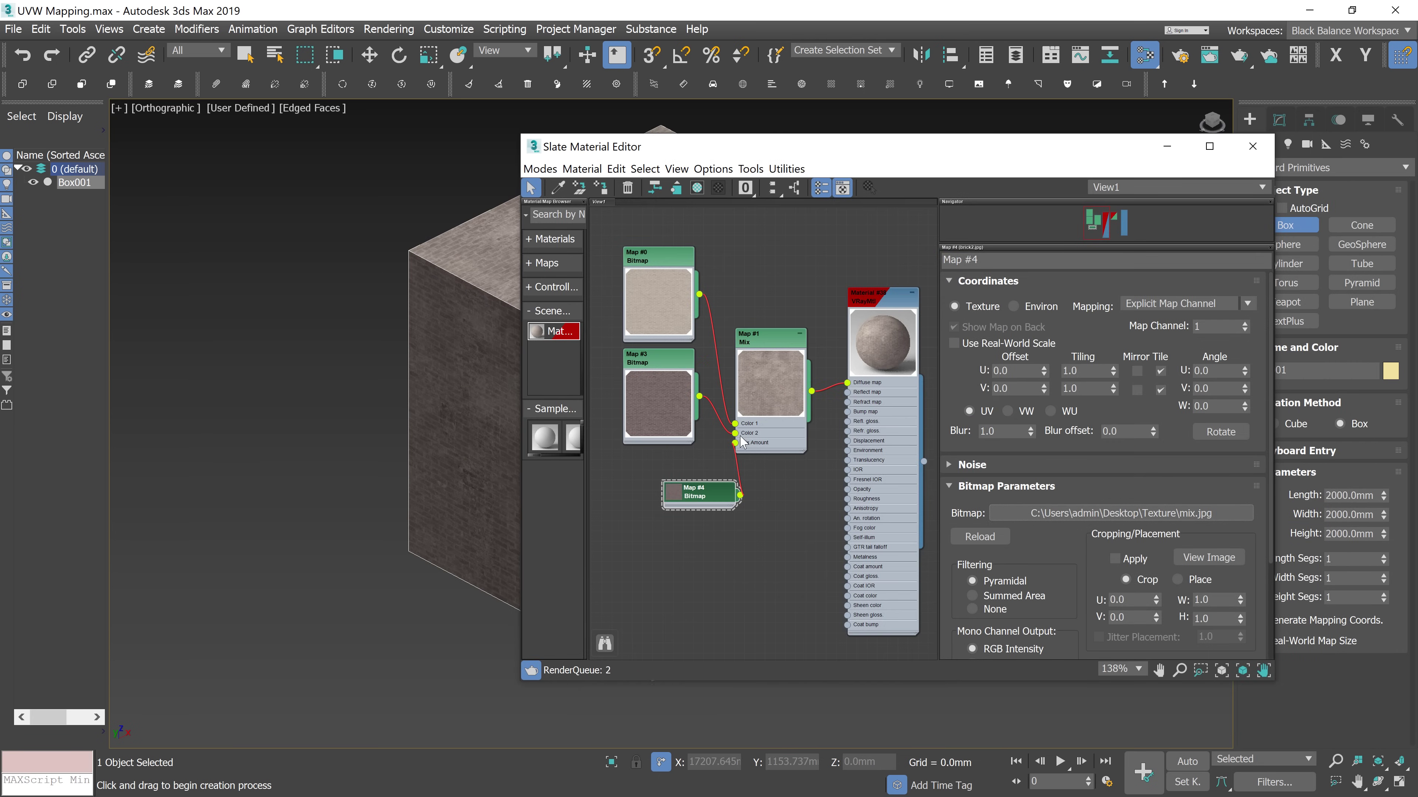
double_click(675, 496)
drag(670, 498, 629, 498)
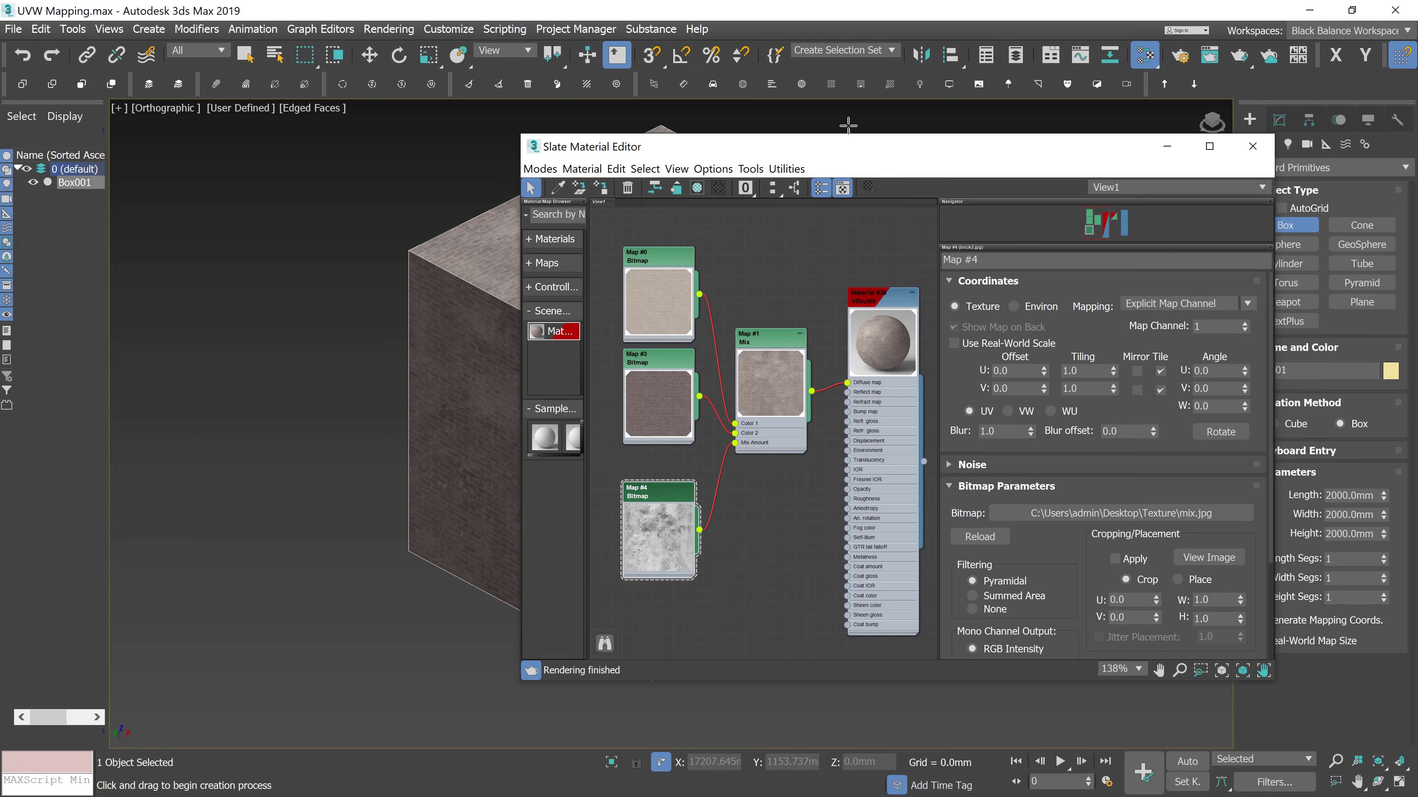
Move the Slate Material Editor off the box and add a UVW Map modifier with Box mapping to it
drag(853, 149, 432, 146)
scroll(872, 357, up, 10)
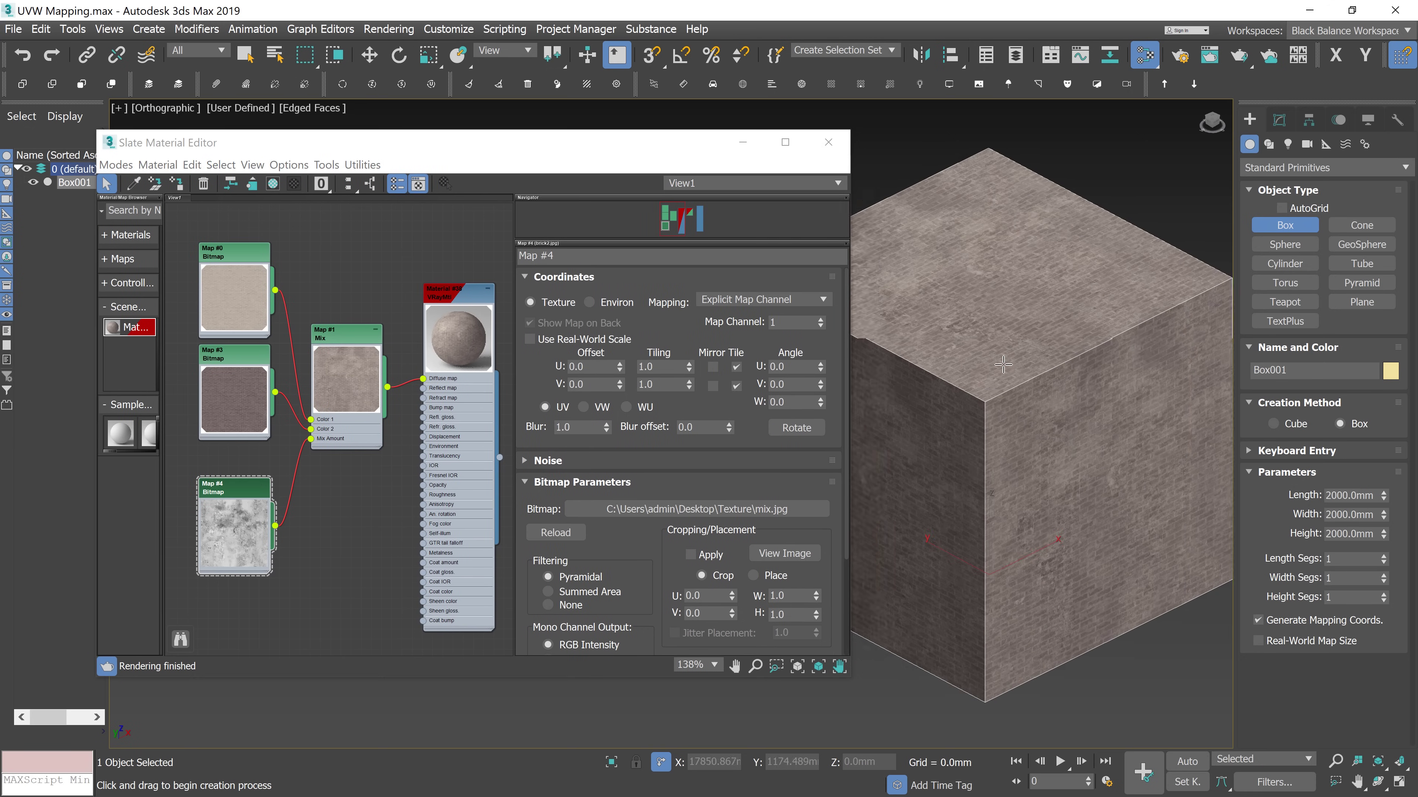
click(1287, 121)
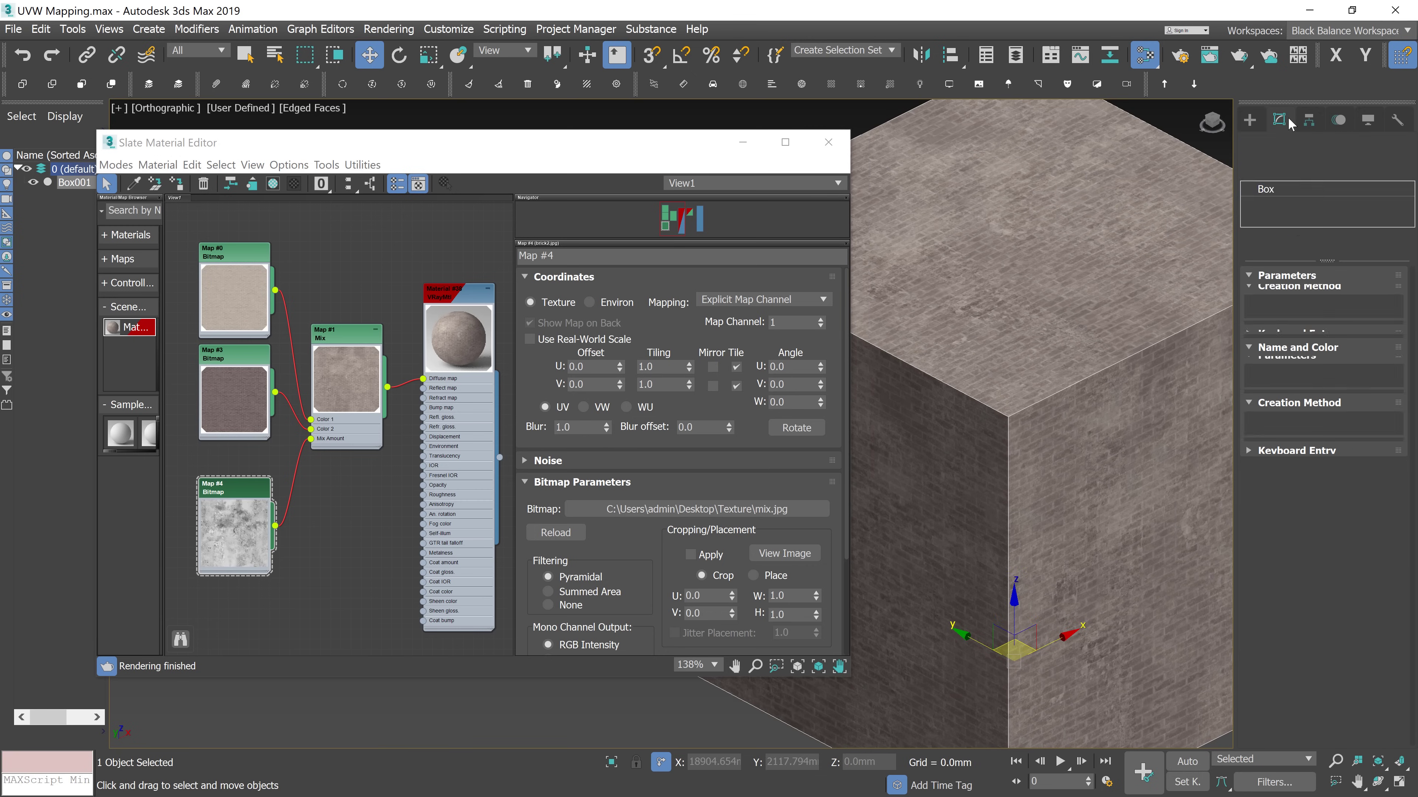
click(1308, 176)
scroll(1306, 446, down, 15)
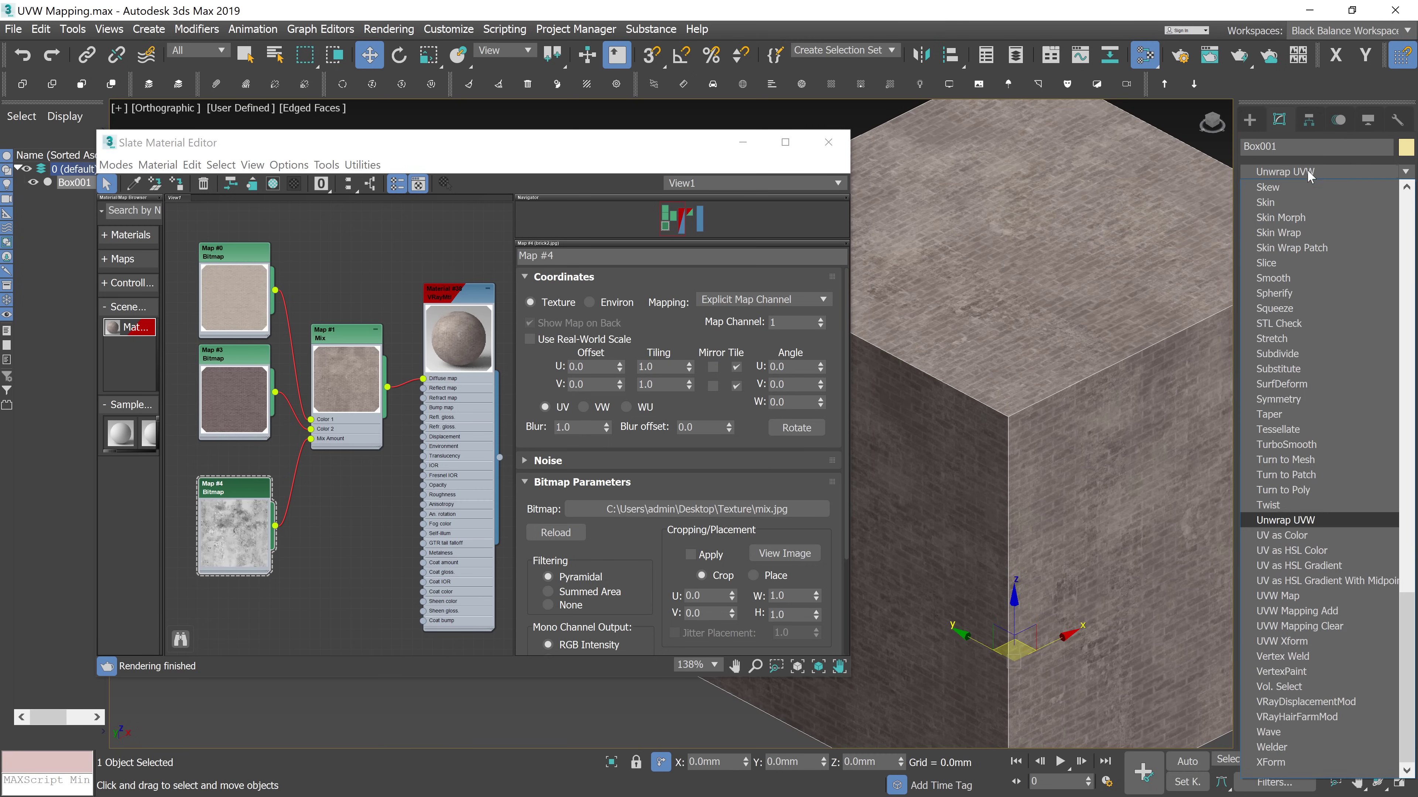
click(1287, 596)
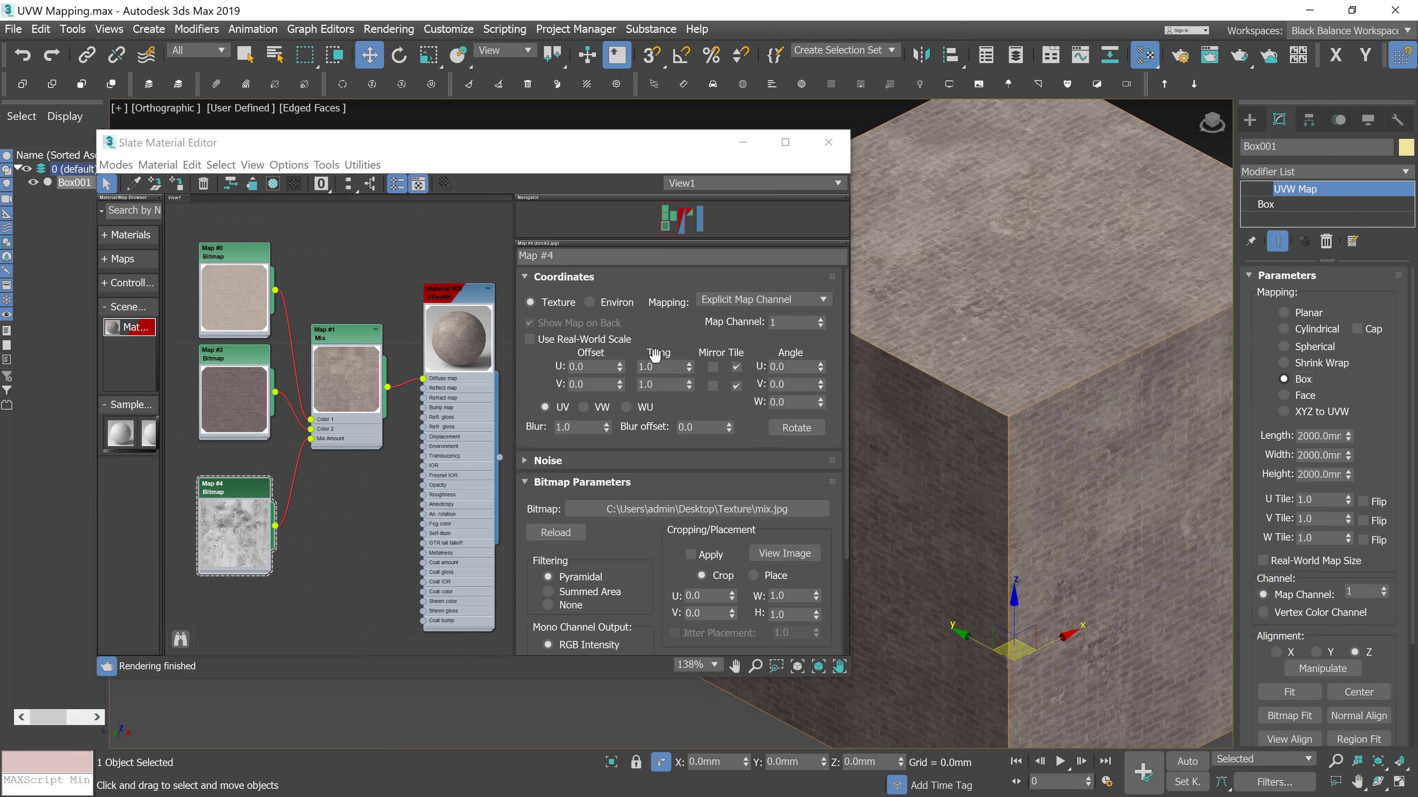
Set the box's UVW Map length, width and height to 4000 mm each
click(232, 373)
double_click(1318, 435)
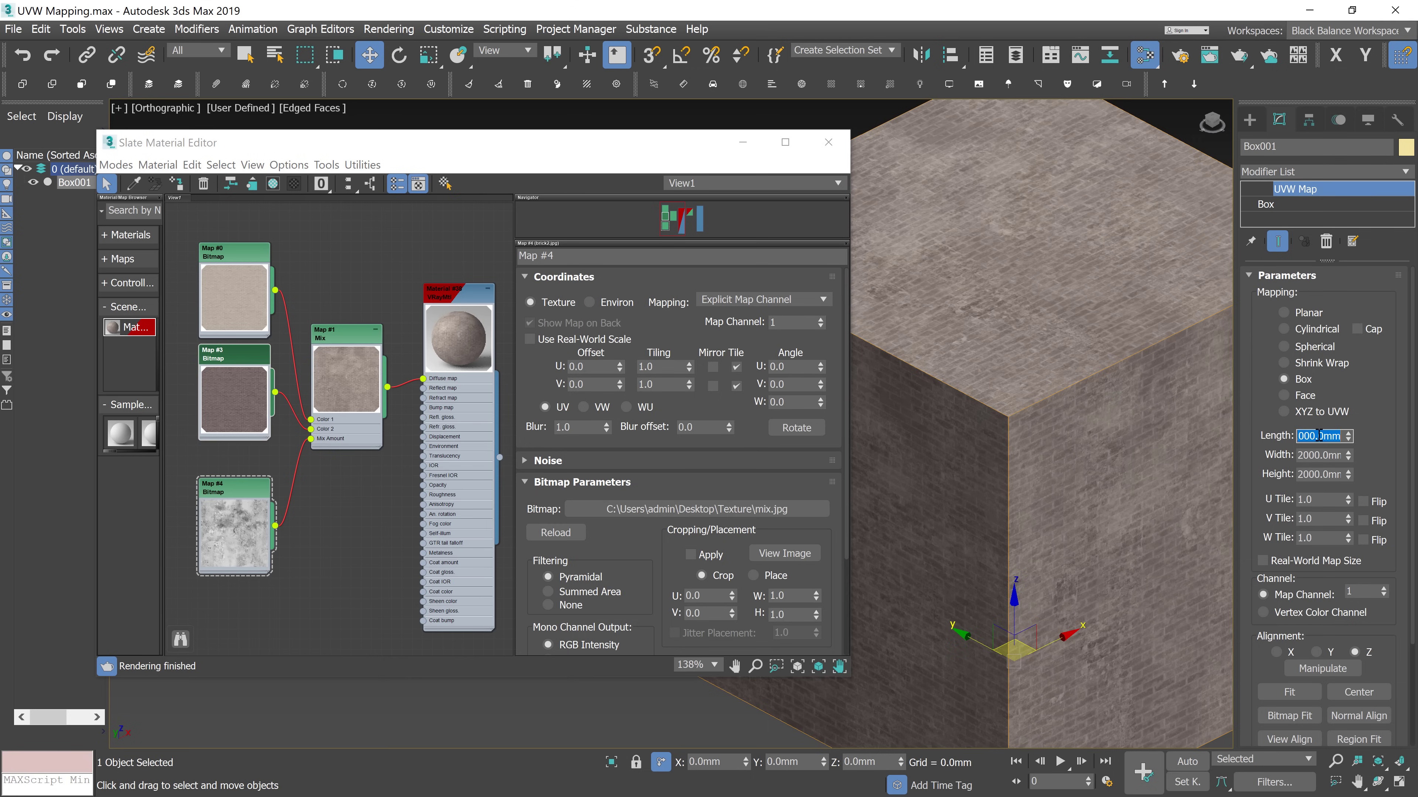
text(4000)
key(Tab)
text(4000)
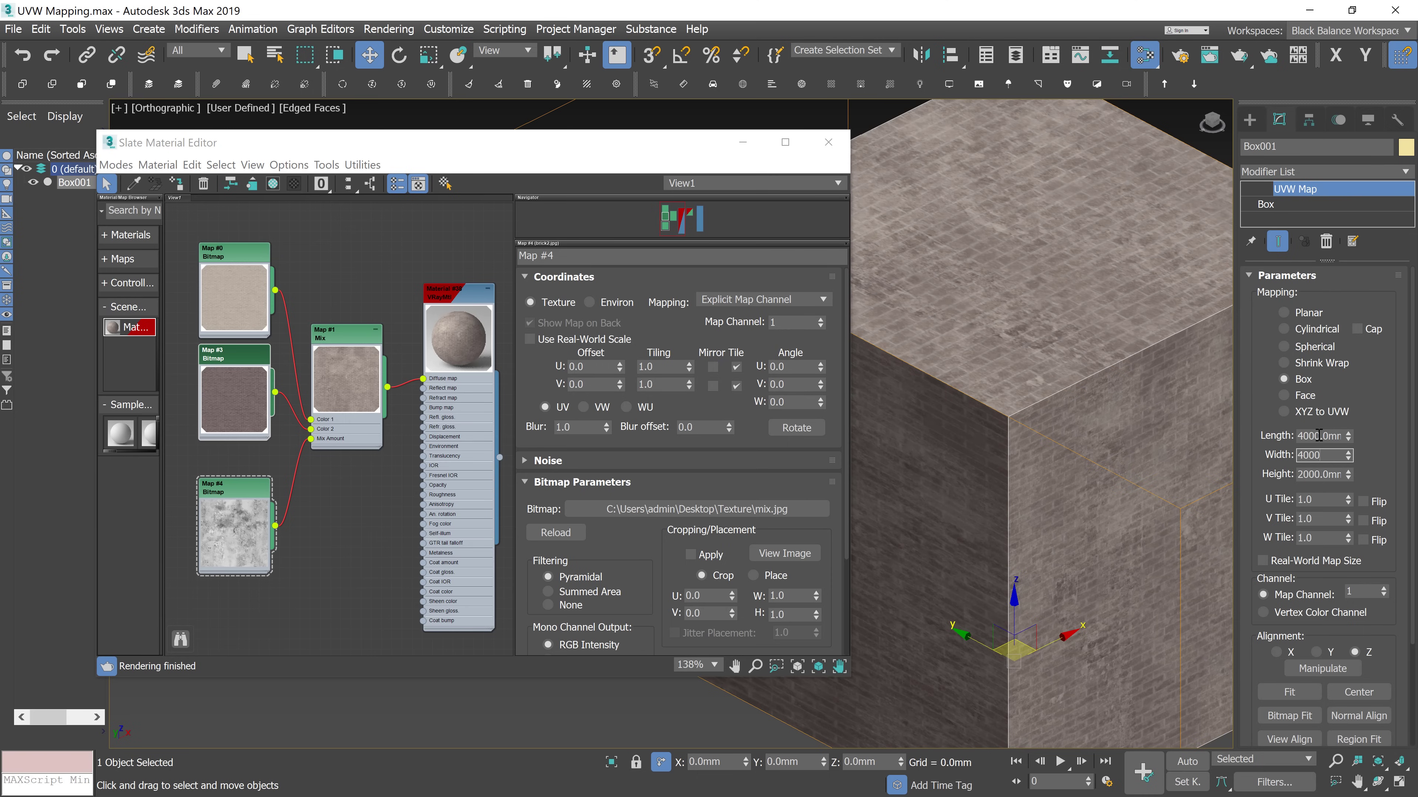
key(Tab)
text(40)
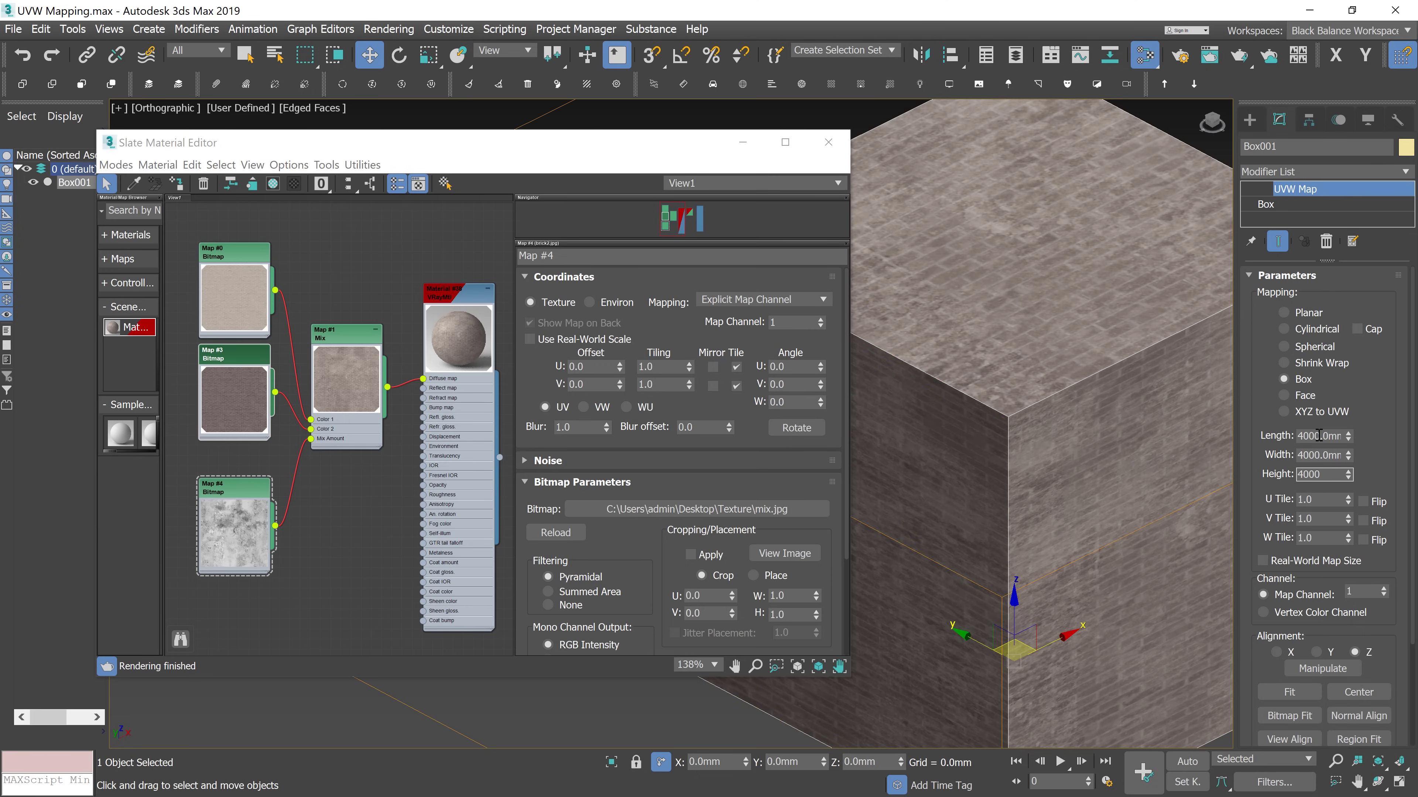
text(00)
key(Return)
scroll(1108, 500, down, 3)
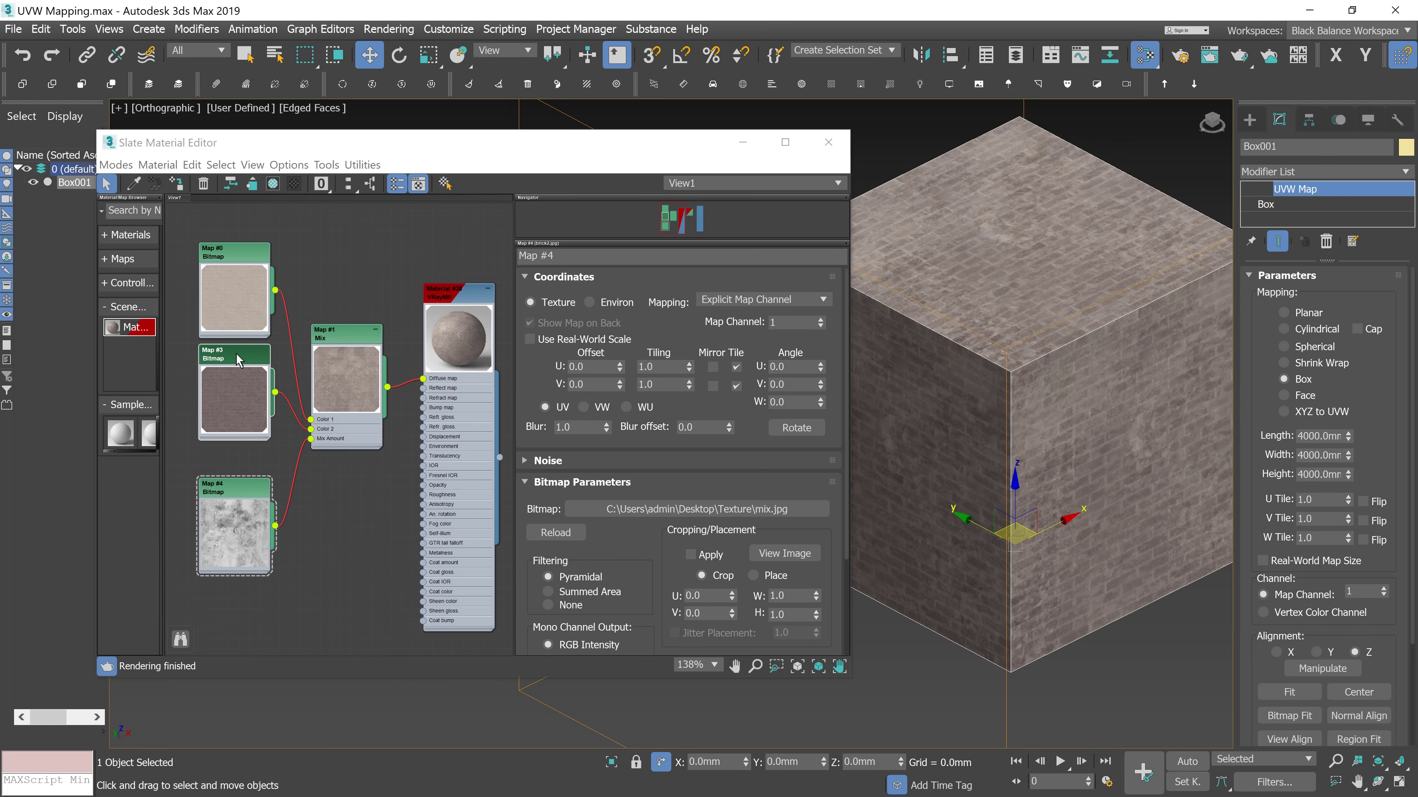
Set the mix.jpg bitmap's Map Channel to 2 and show that bitmap on the box in the viewport
click(1344, 590)
click(771, 322)
key(Up)
key(Up)
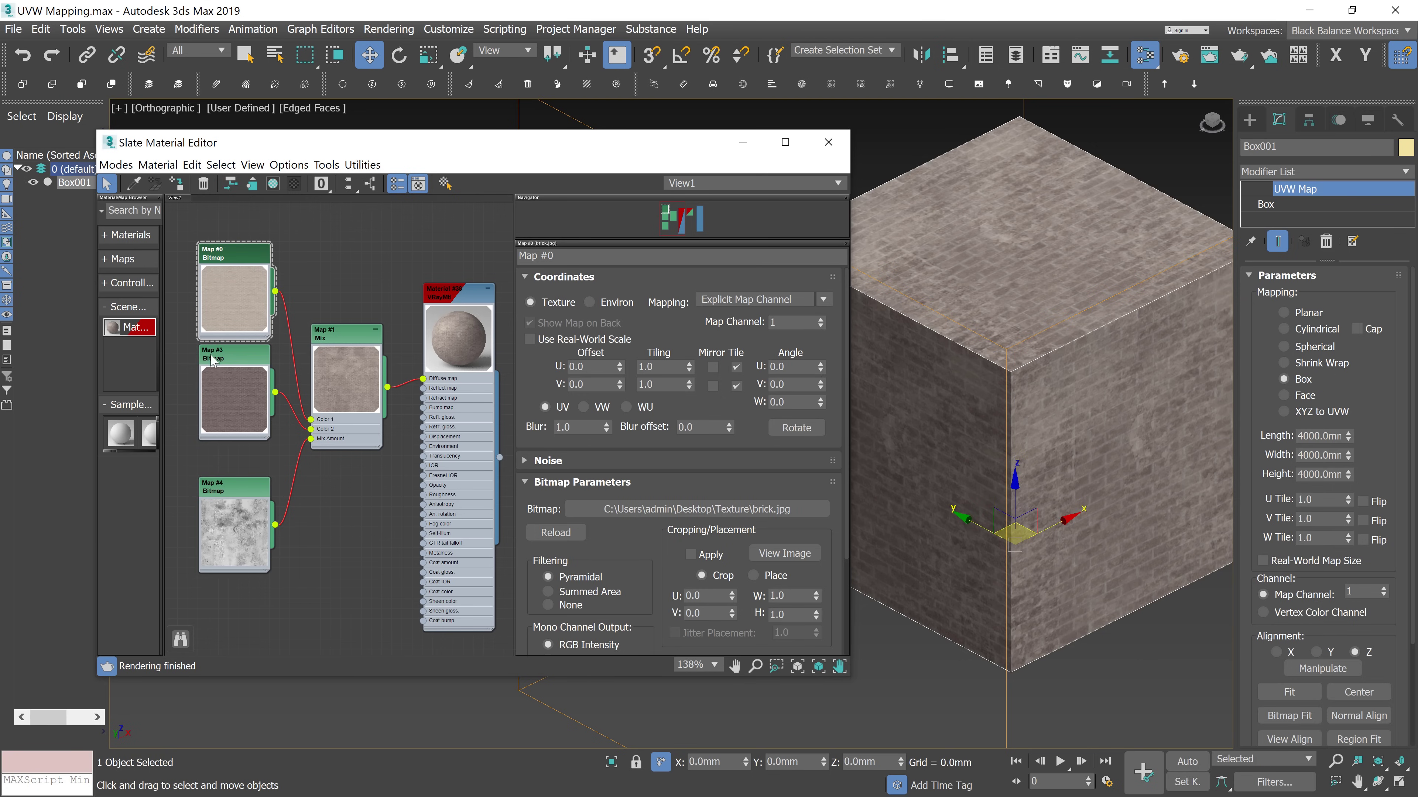
click(222, 361)
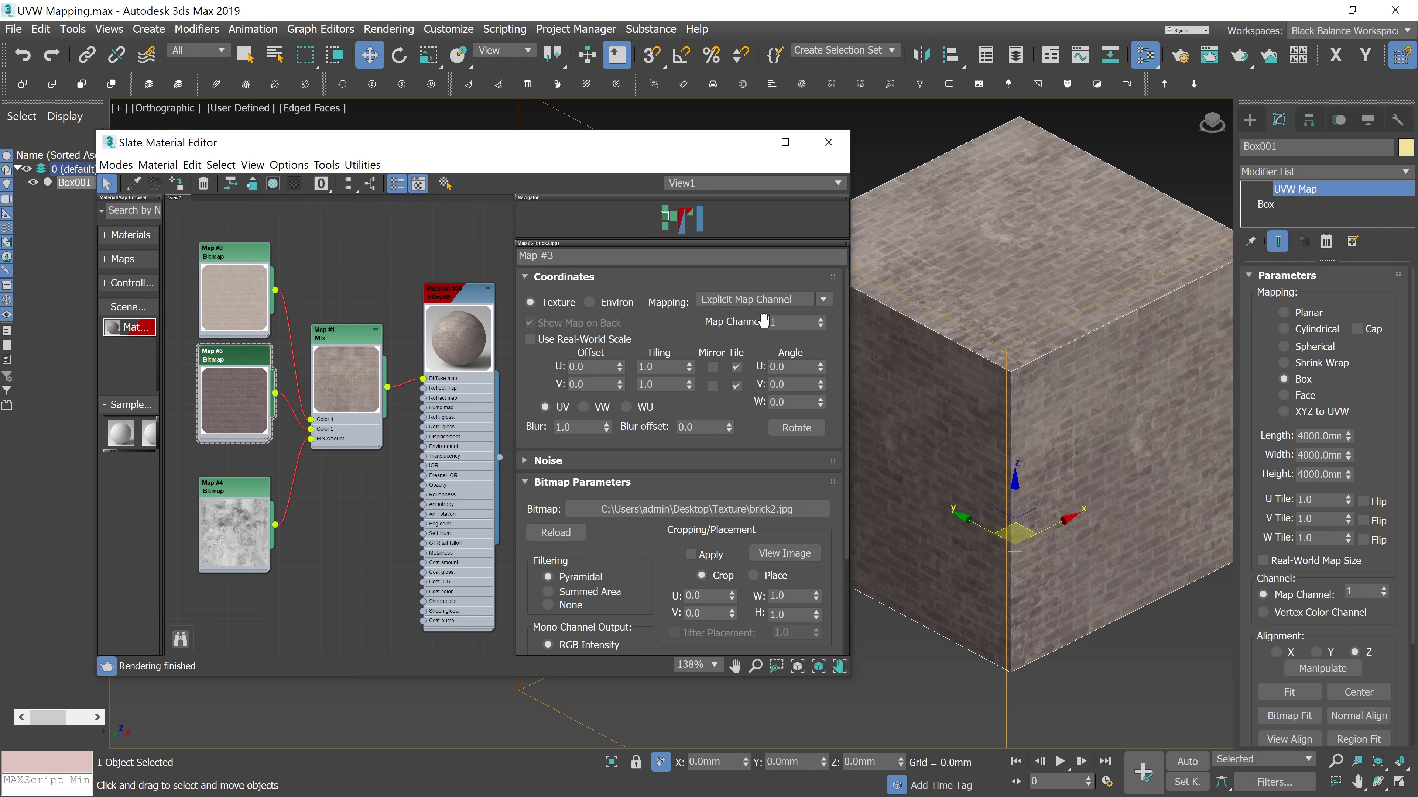
click(230, 500)
click(821, 319)
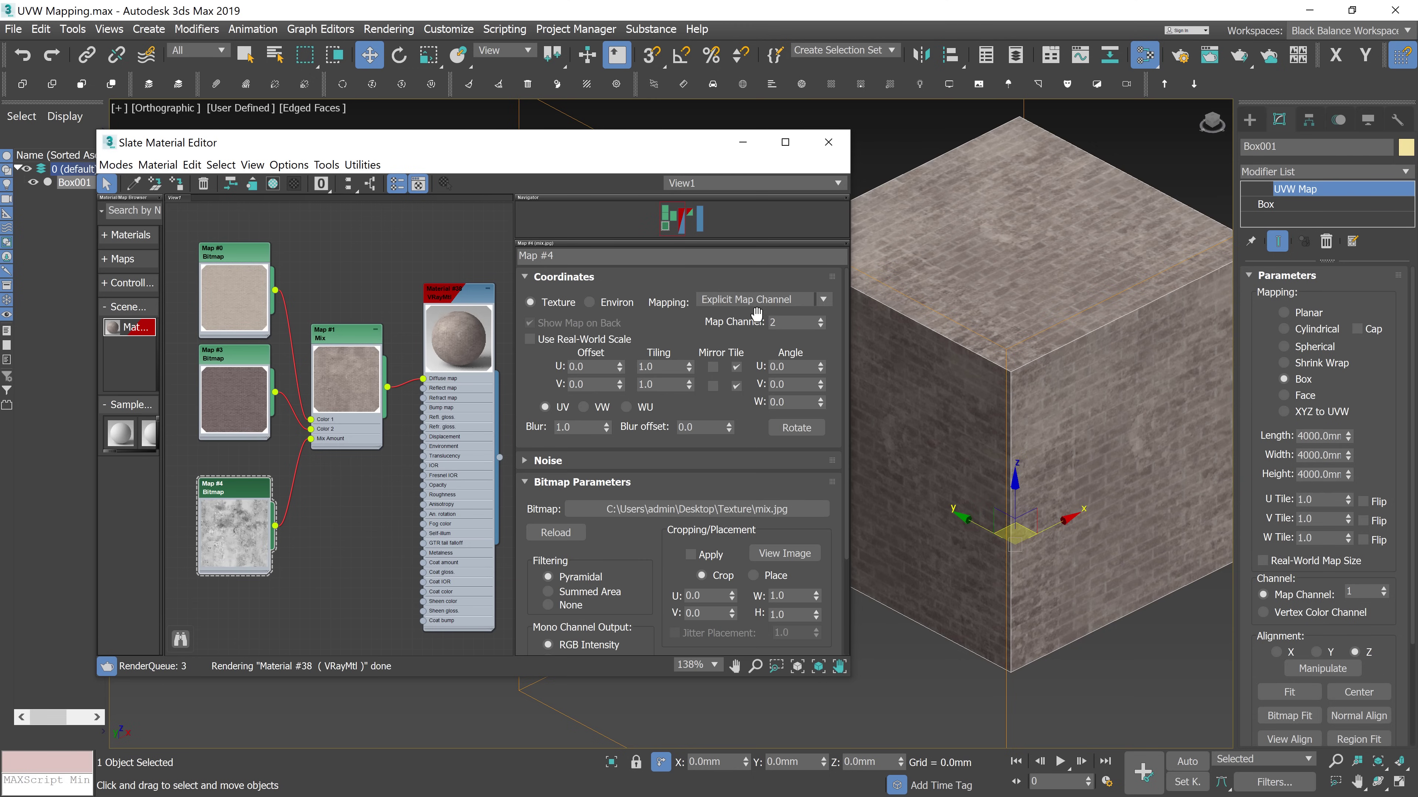
click(273, 185)
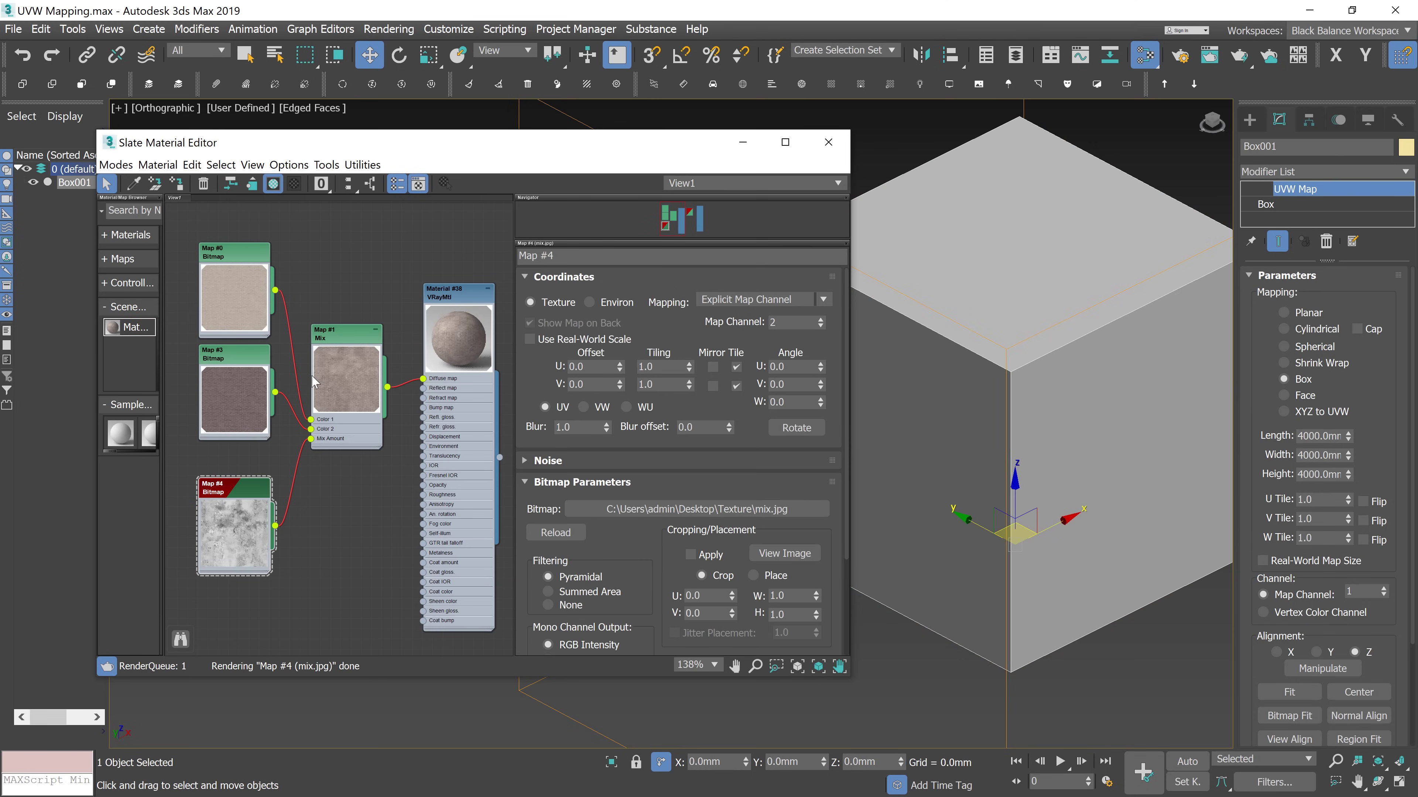
Add a second UVW Map modifier to the box with Box mapping and Map Channel 2
click(1405, 173)
scroll(1328, 391, down, 15)
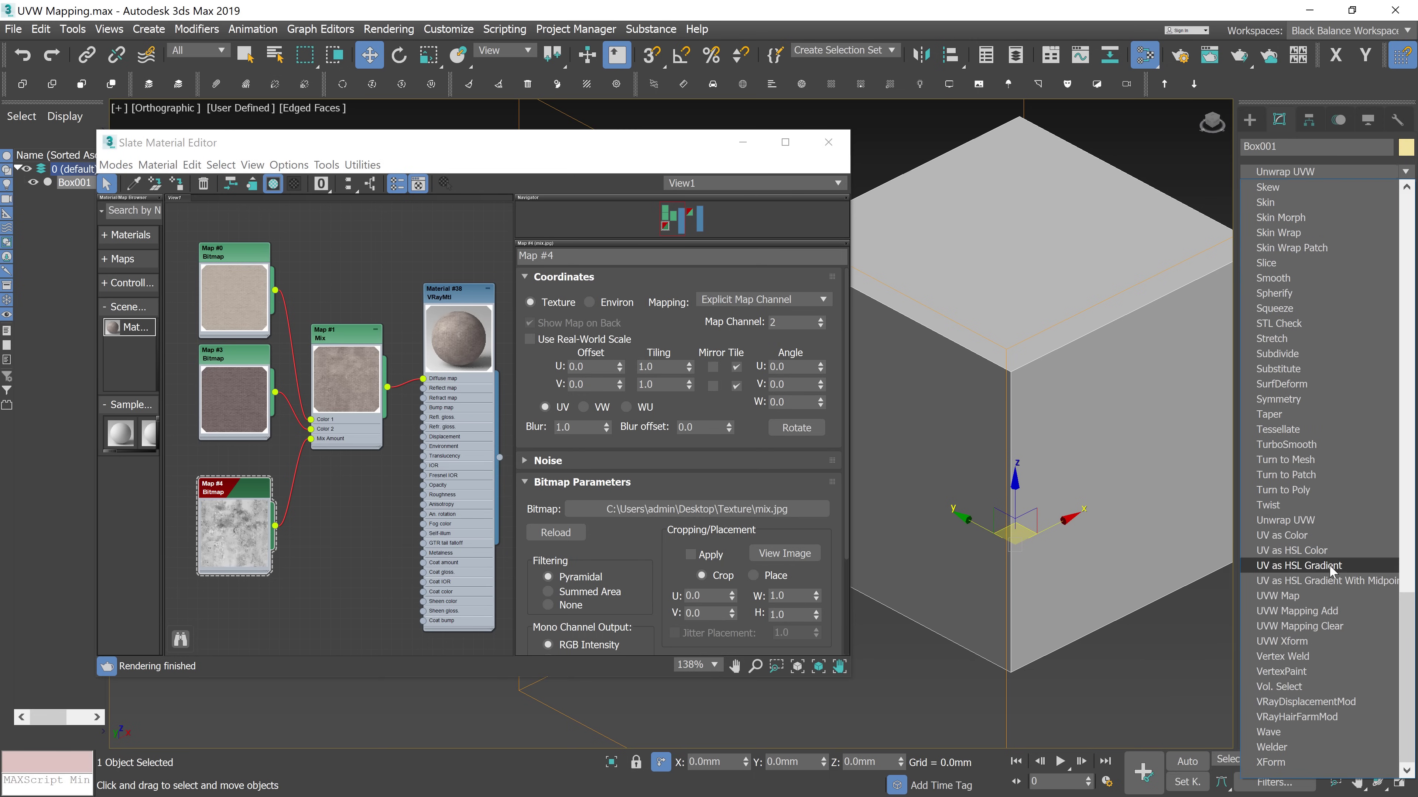
click(1312, 593)
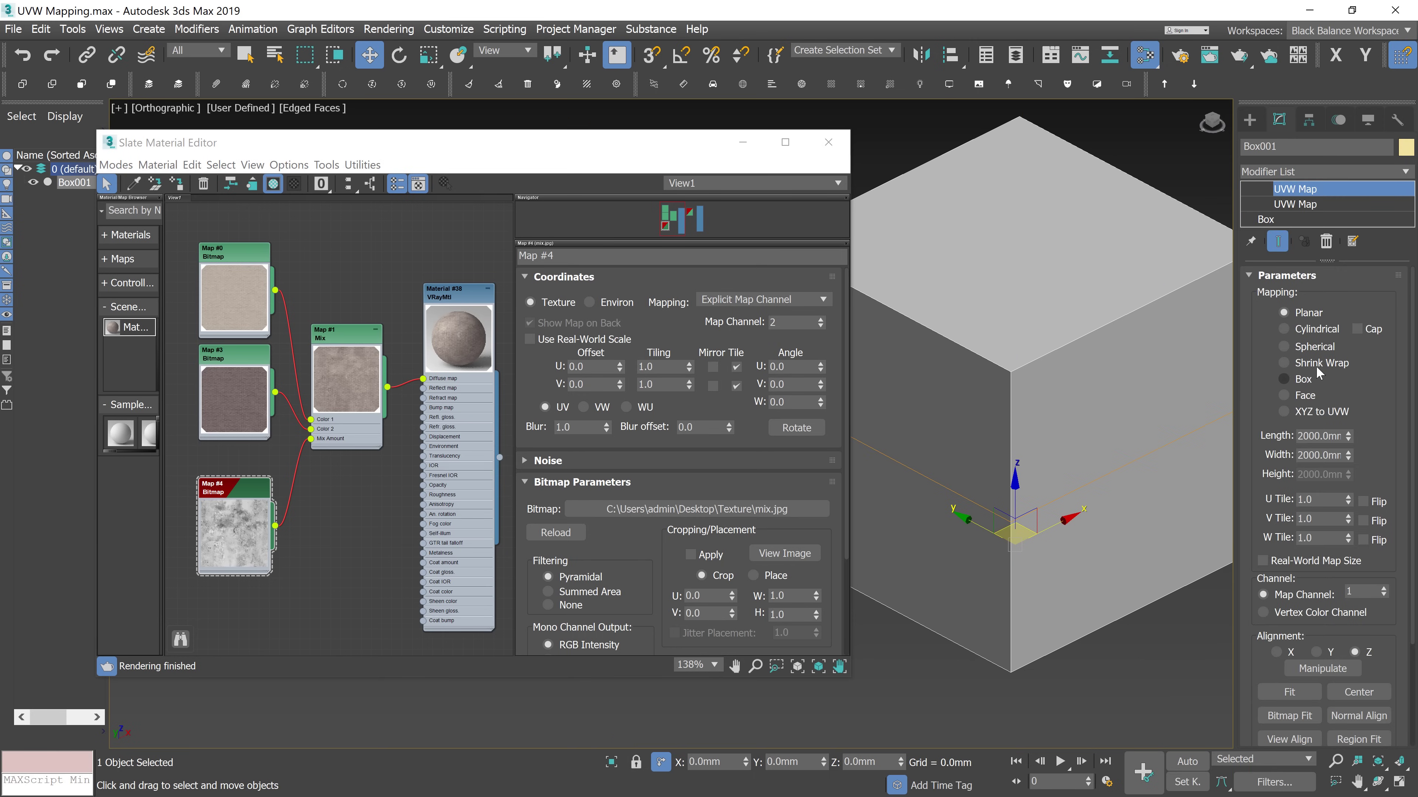
click(1300, 382)
click(1383, 590)
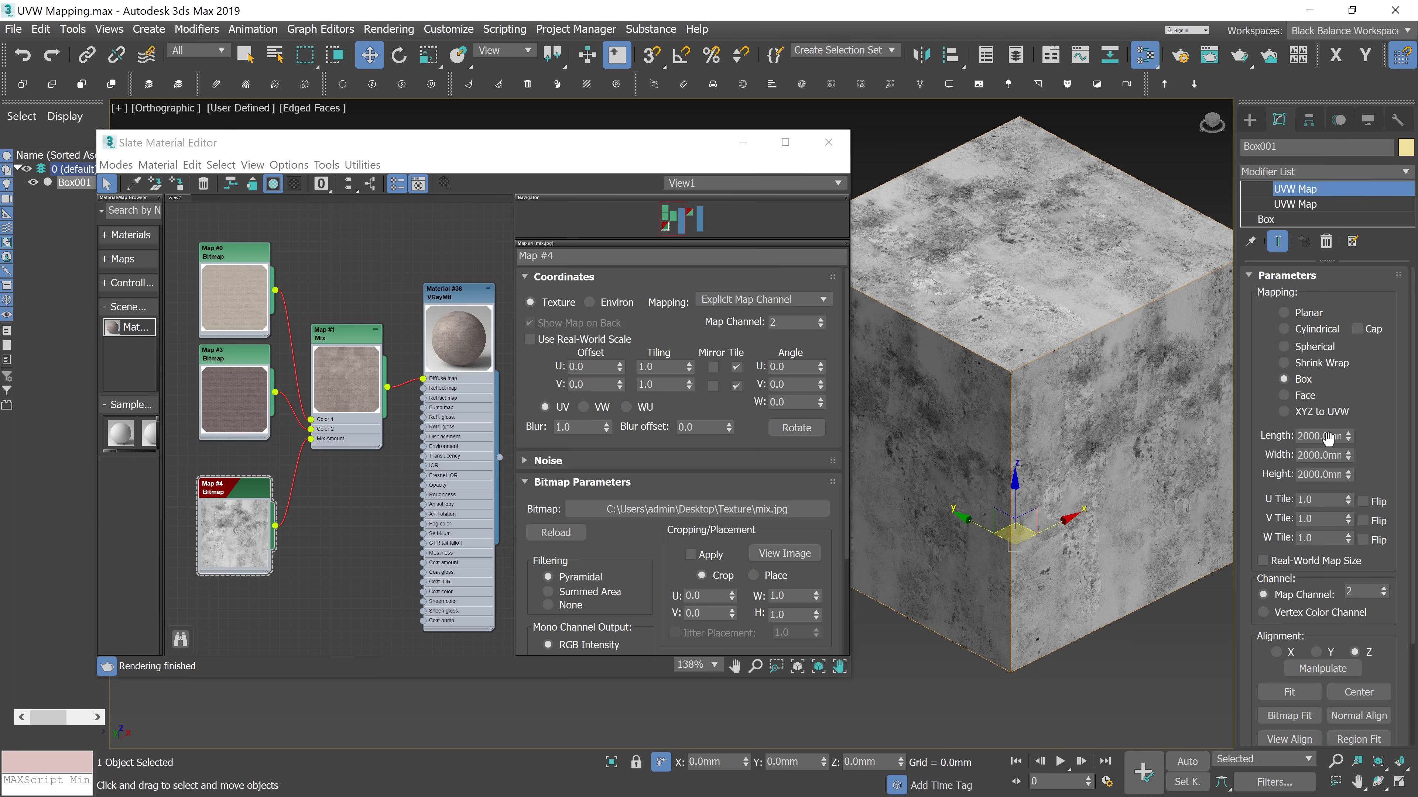
Stretch the channel 2 UVW Map's length to about 8840 mm and compare the brick2 and mix bitmaps in the viewport
drag(1349, 438, 1305, 276)
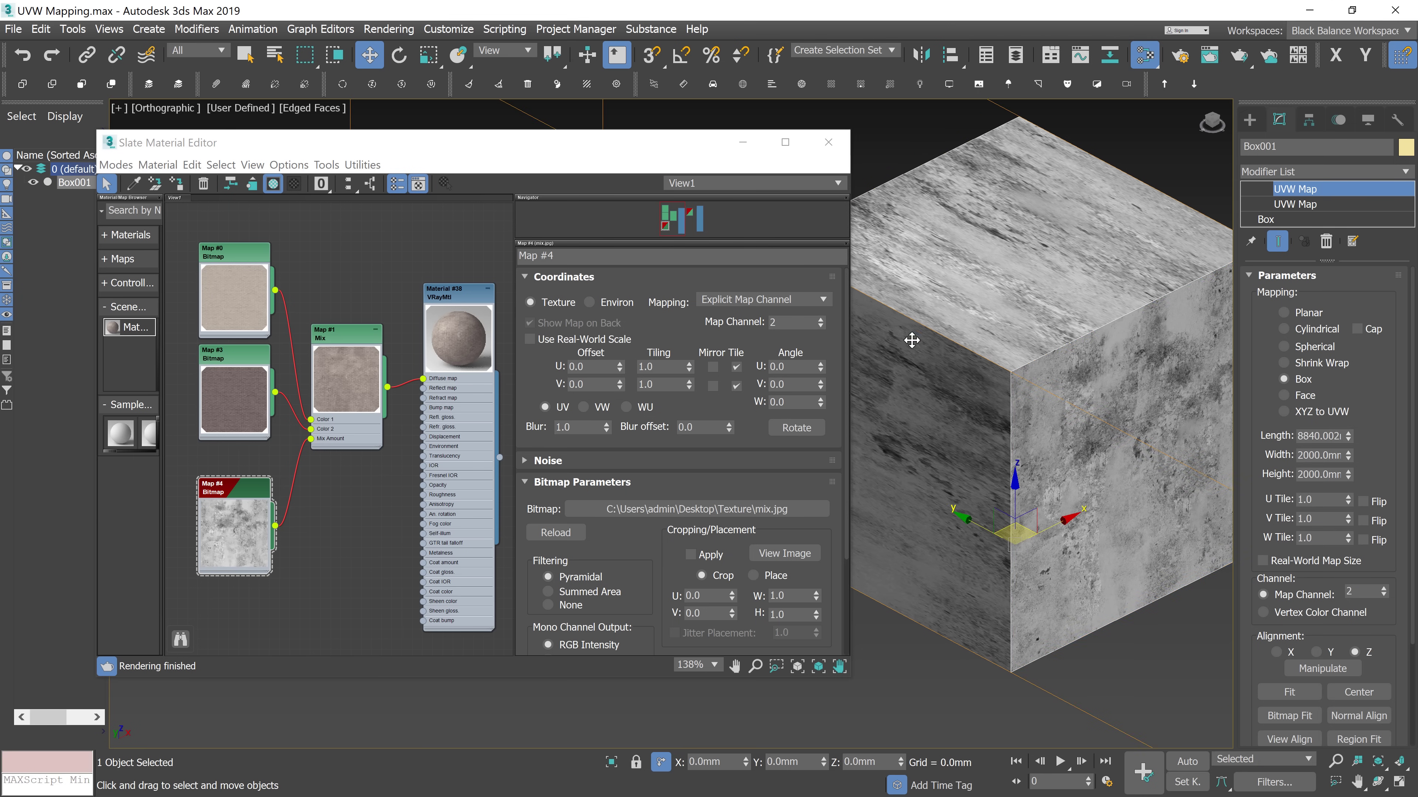
click(249, 364)
click(277, 185)
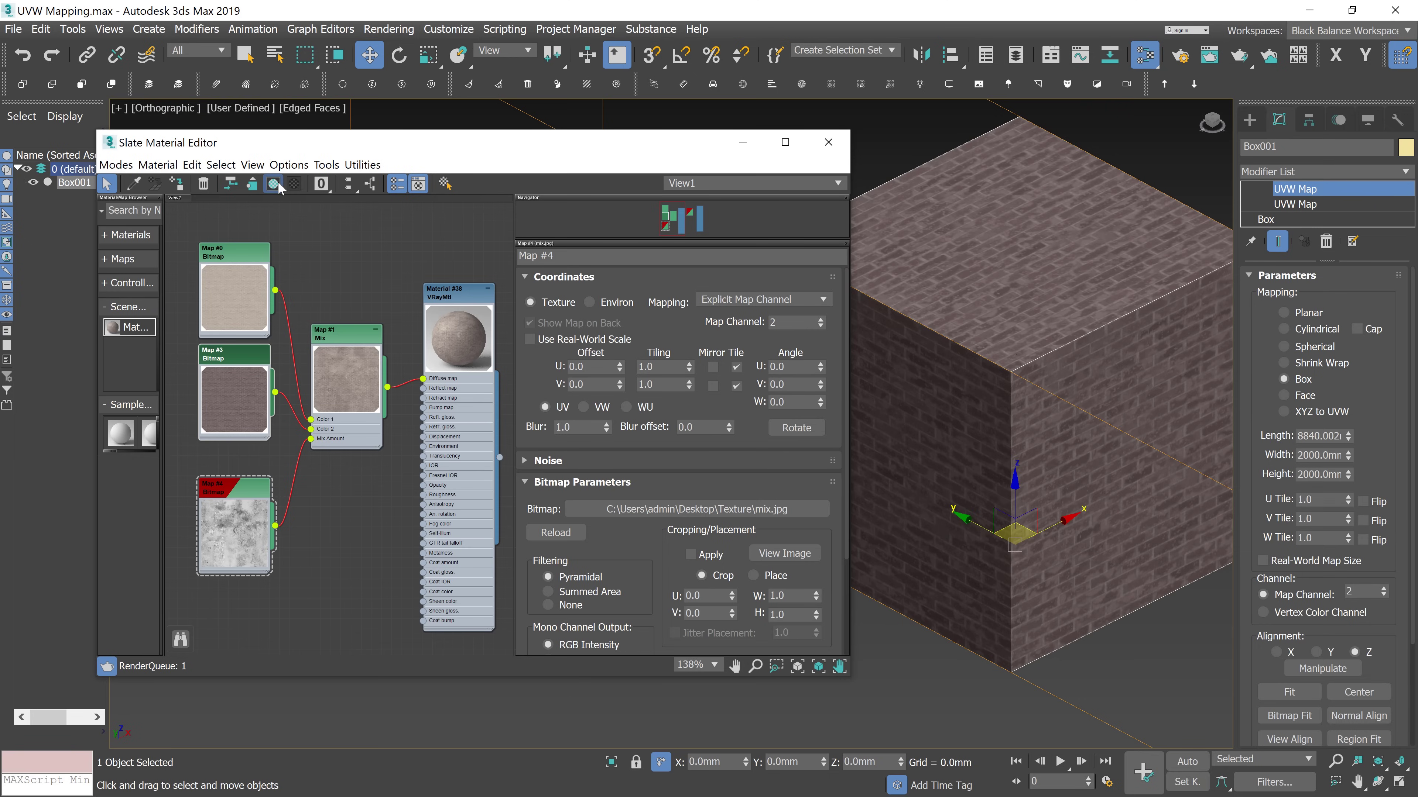
click(233, 500)
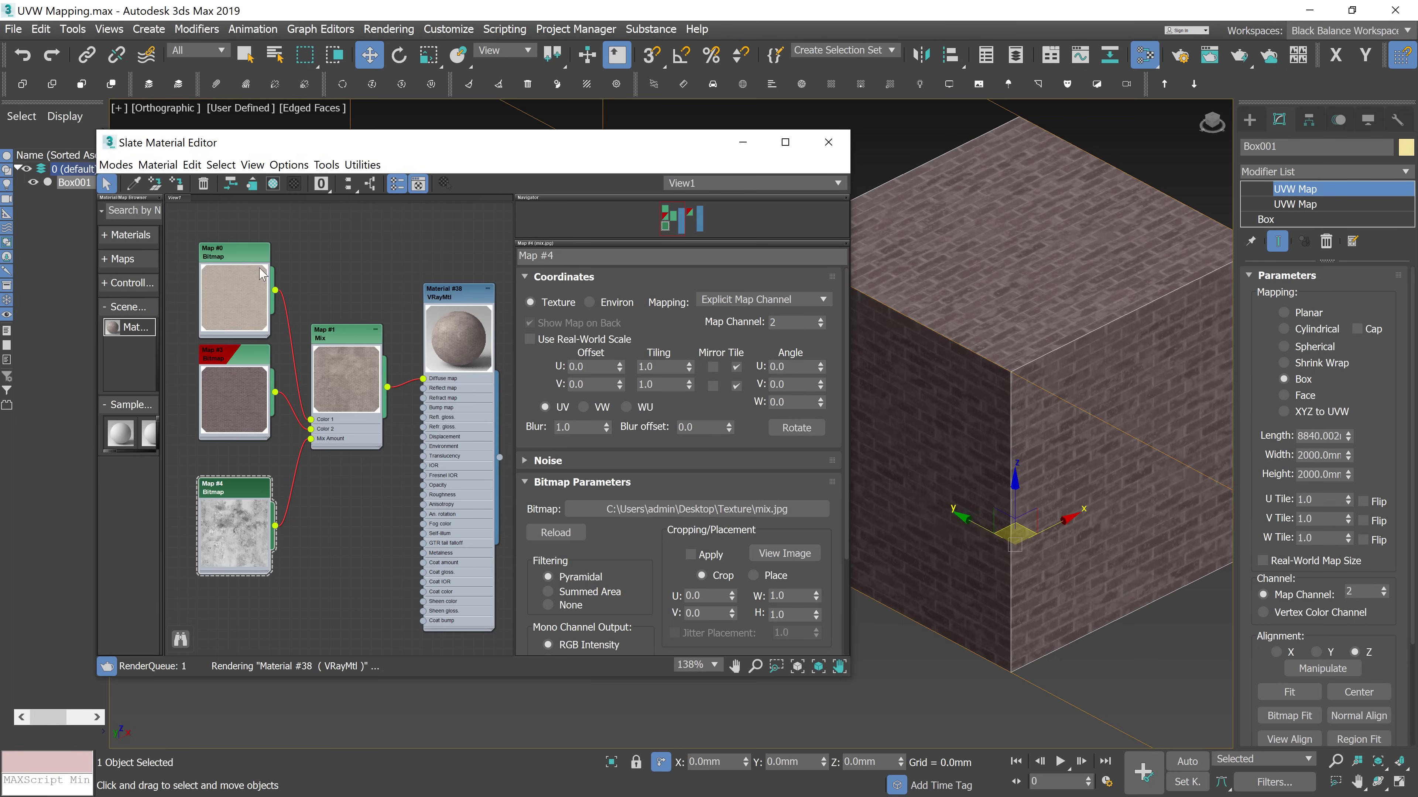
click(274, 187)
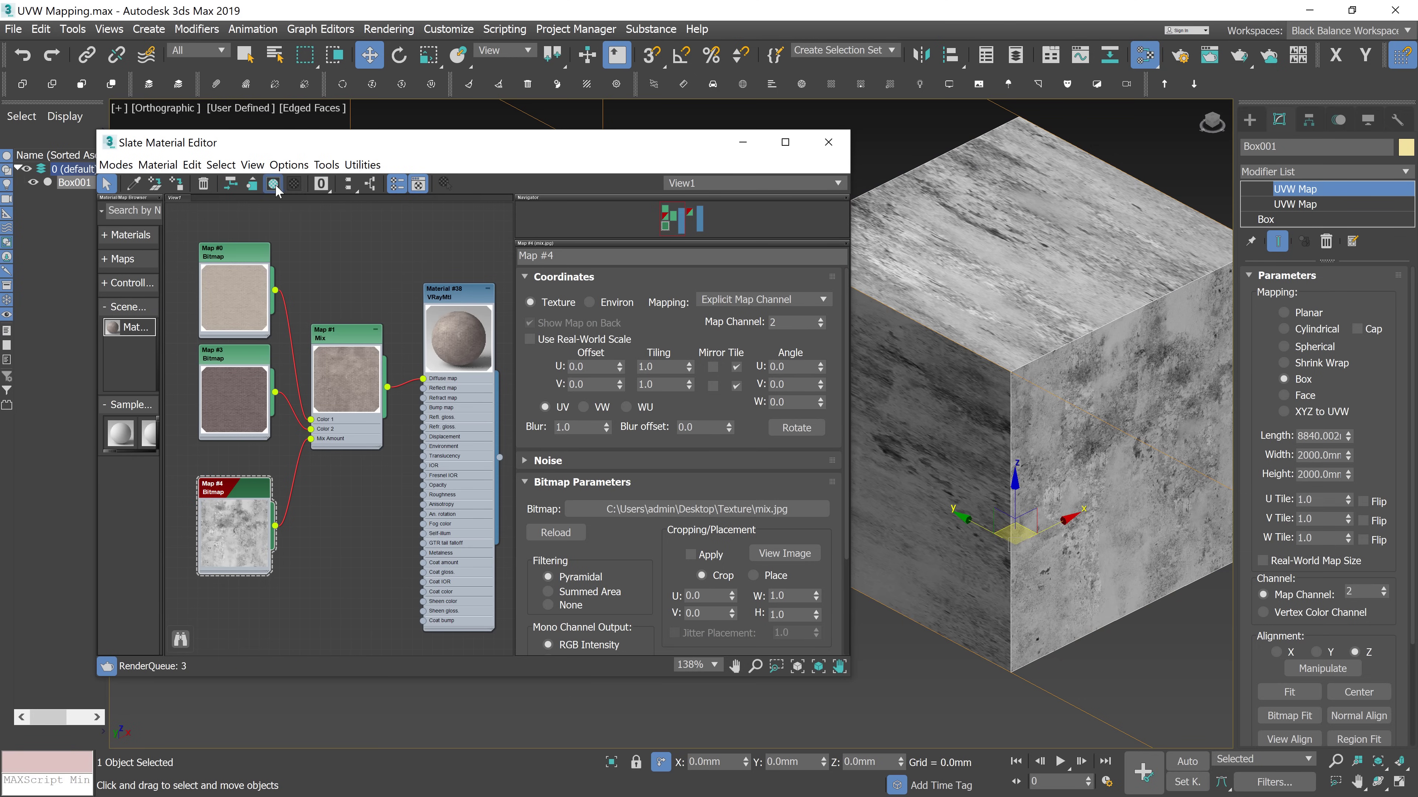
Set the channel 2 UVW Map's length, width and height to 1000 mm each
double_click(1317, 435)
text(1000)
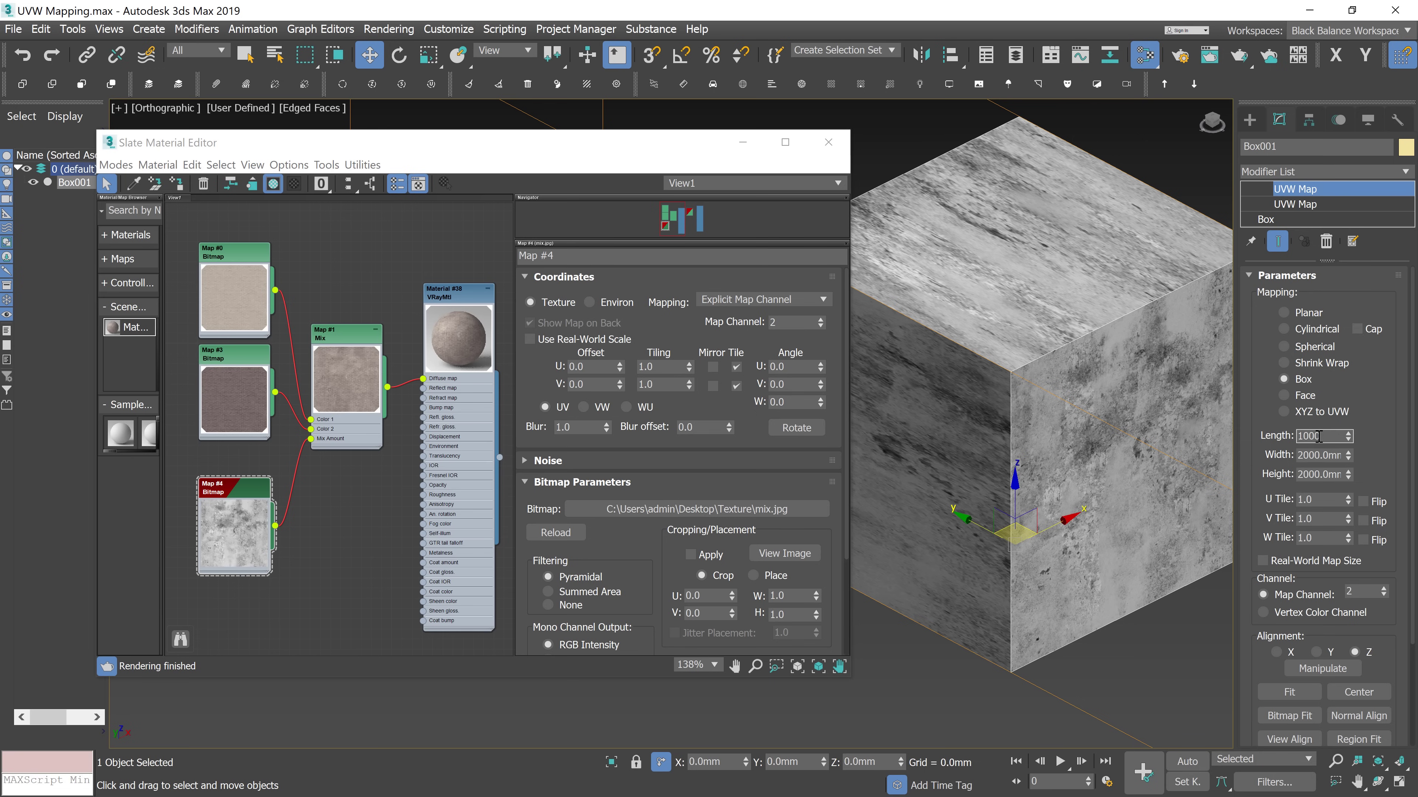
key(Tab)
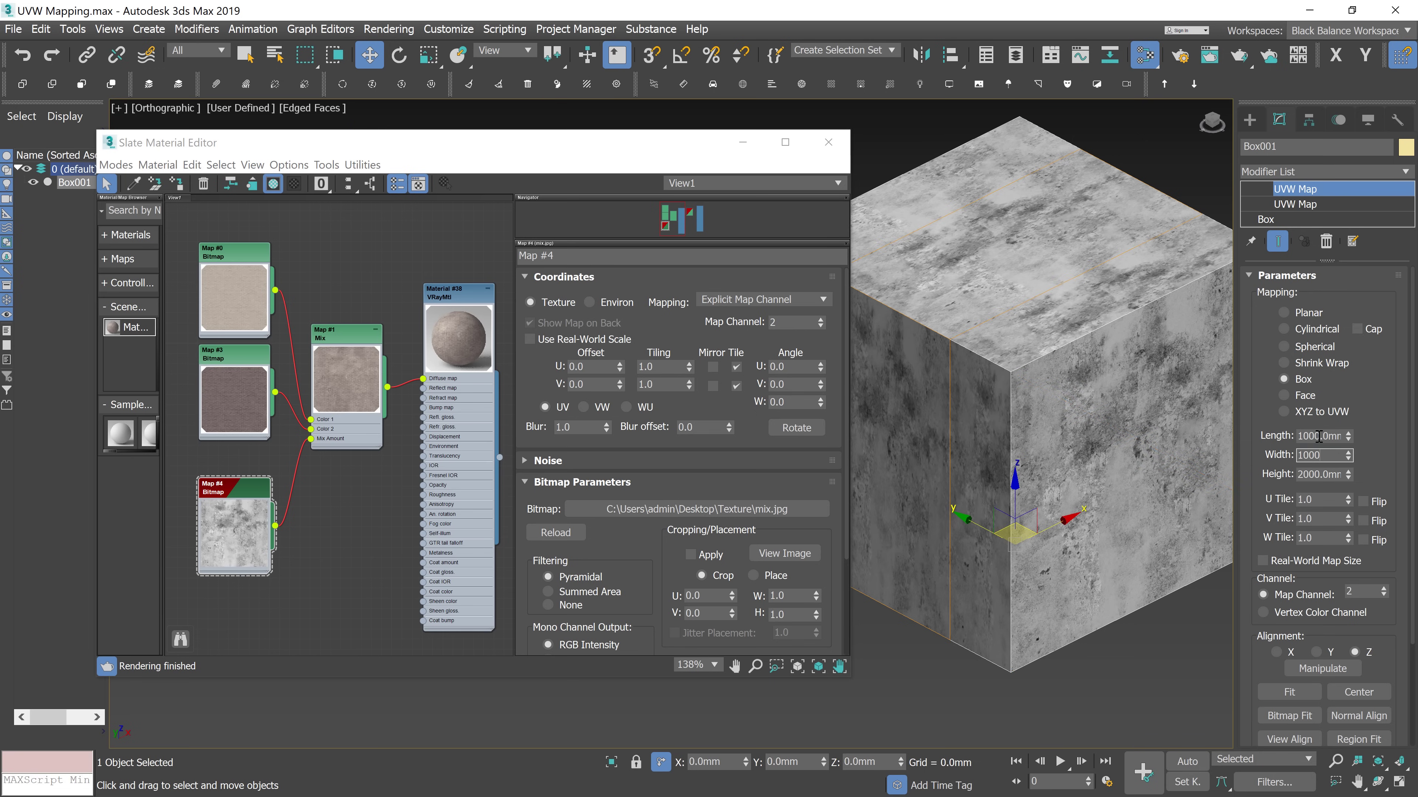
key(Tab)
text(1000)
key(Return)
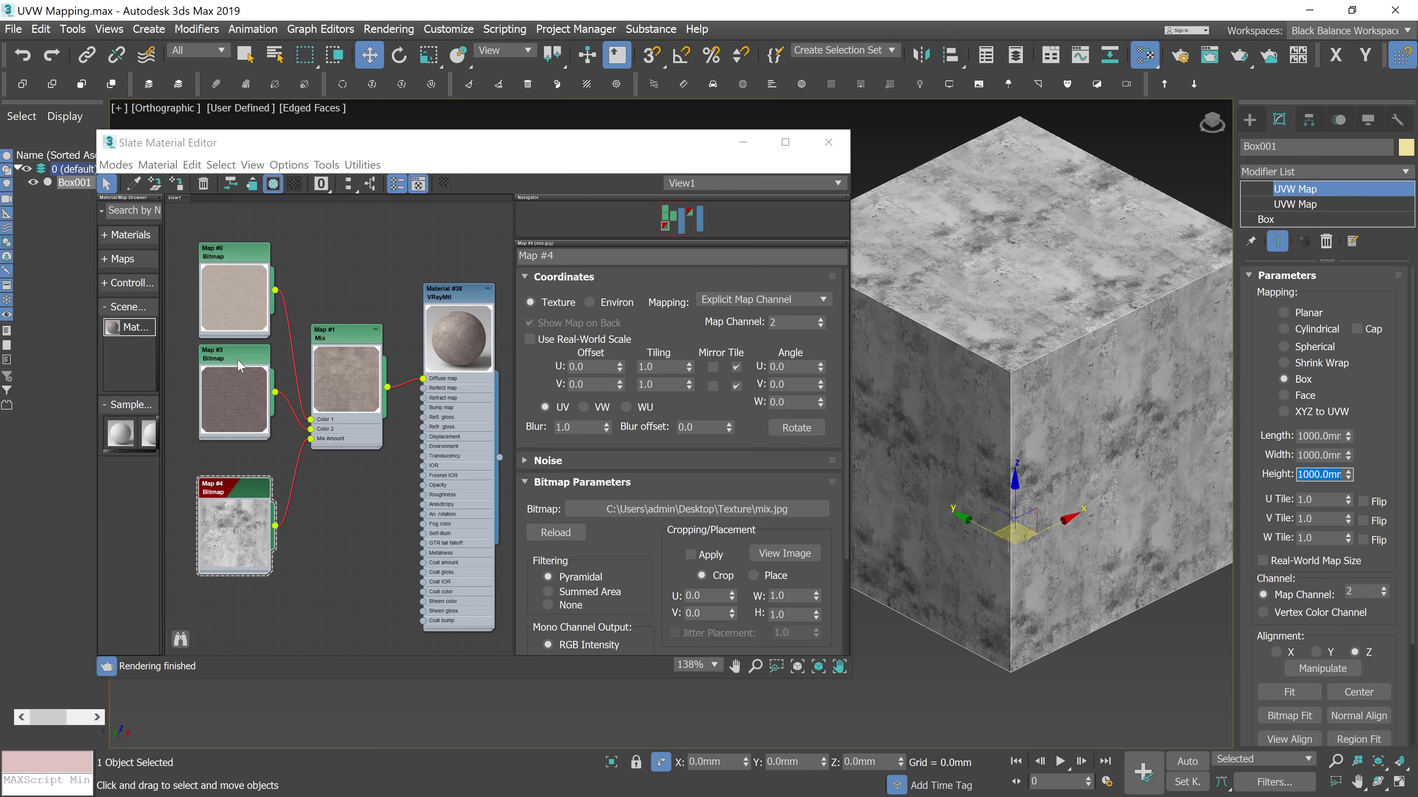
Show the brick.jpg bitmap on the box, stretch the channel 1 UVW Map's length to about 14480 mm, and compare with the mix bitmap
click(458, 299)
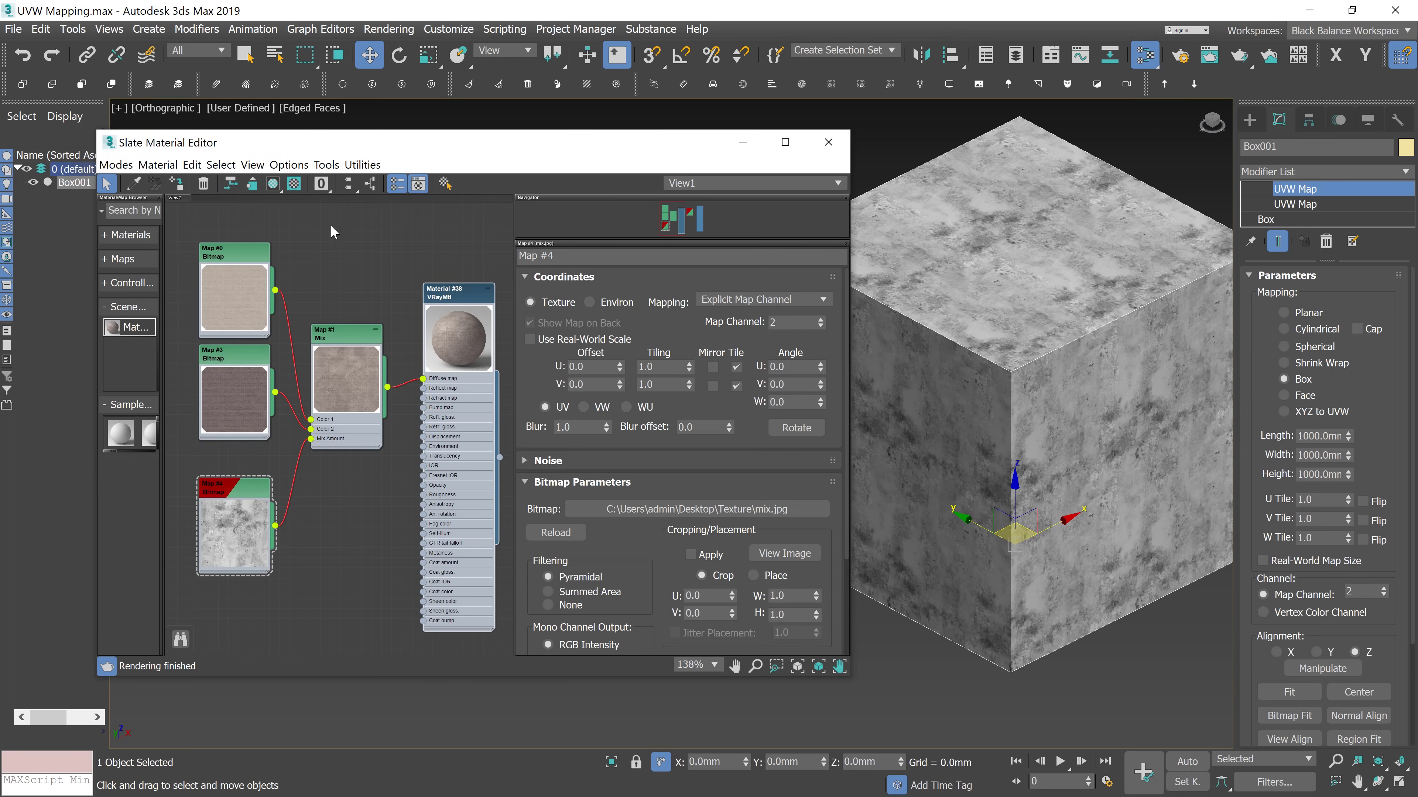
click(272, 186)
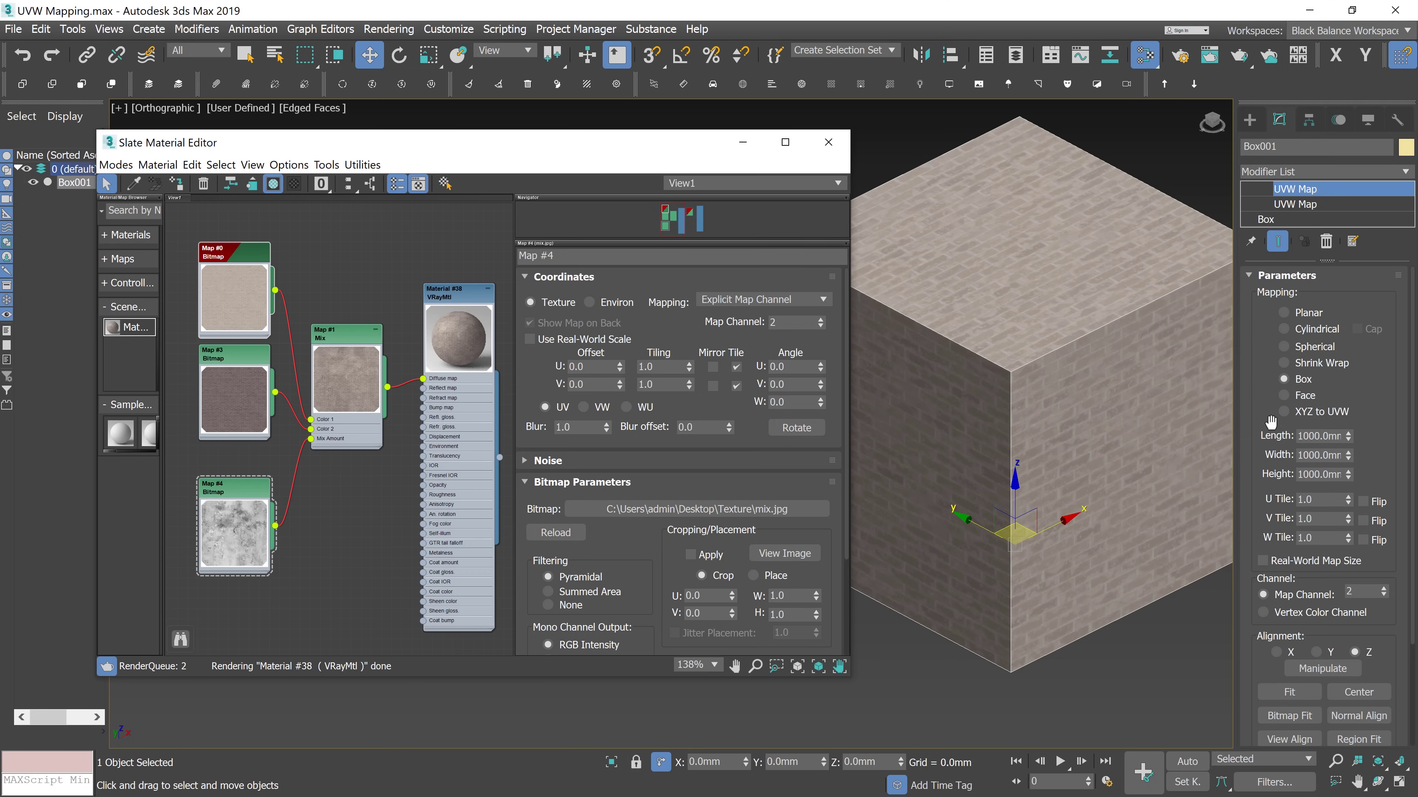
click(1304, 206)
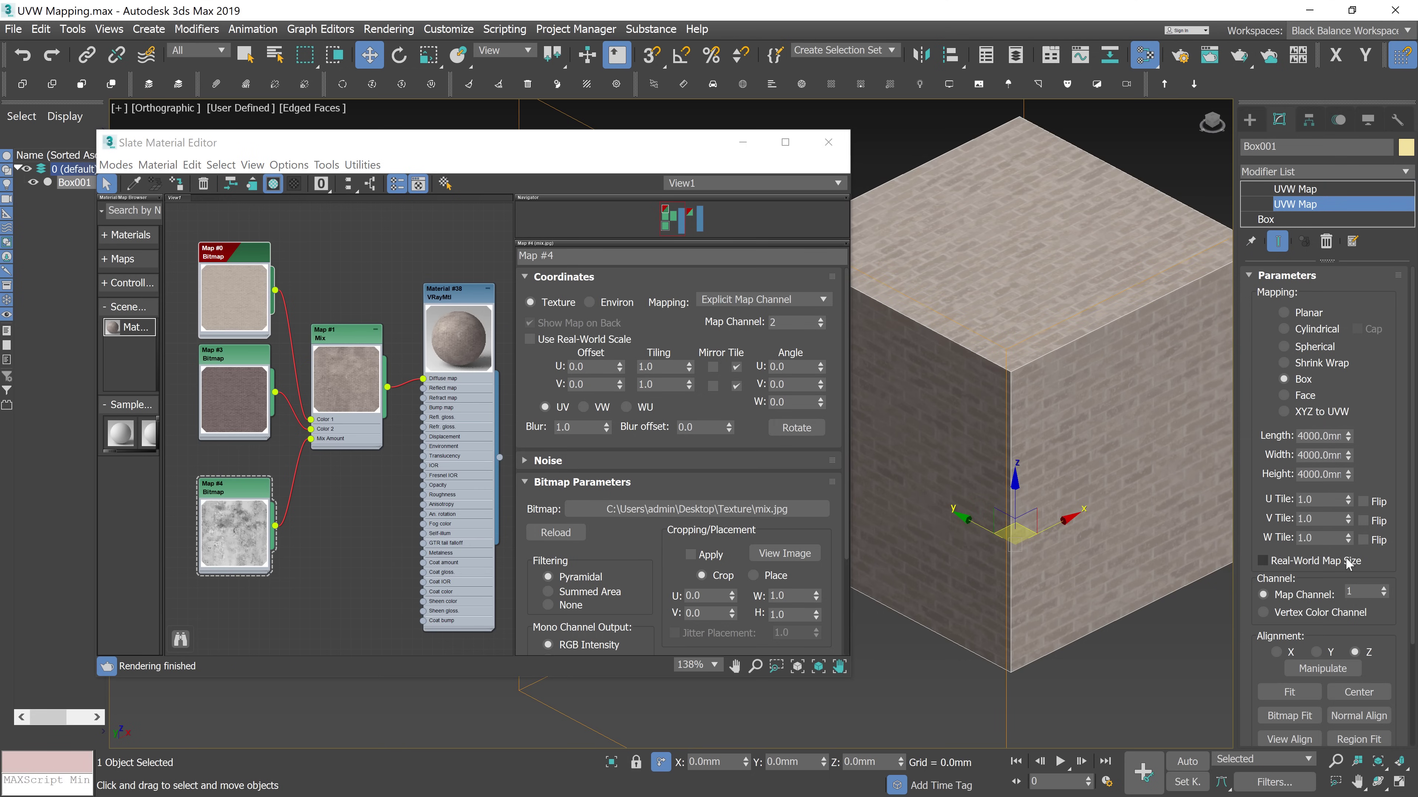
drag(1349, 436, 1334, 322)
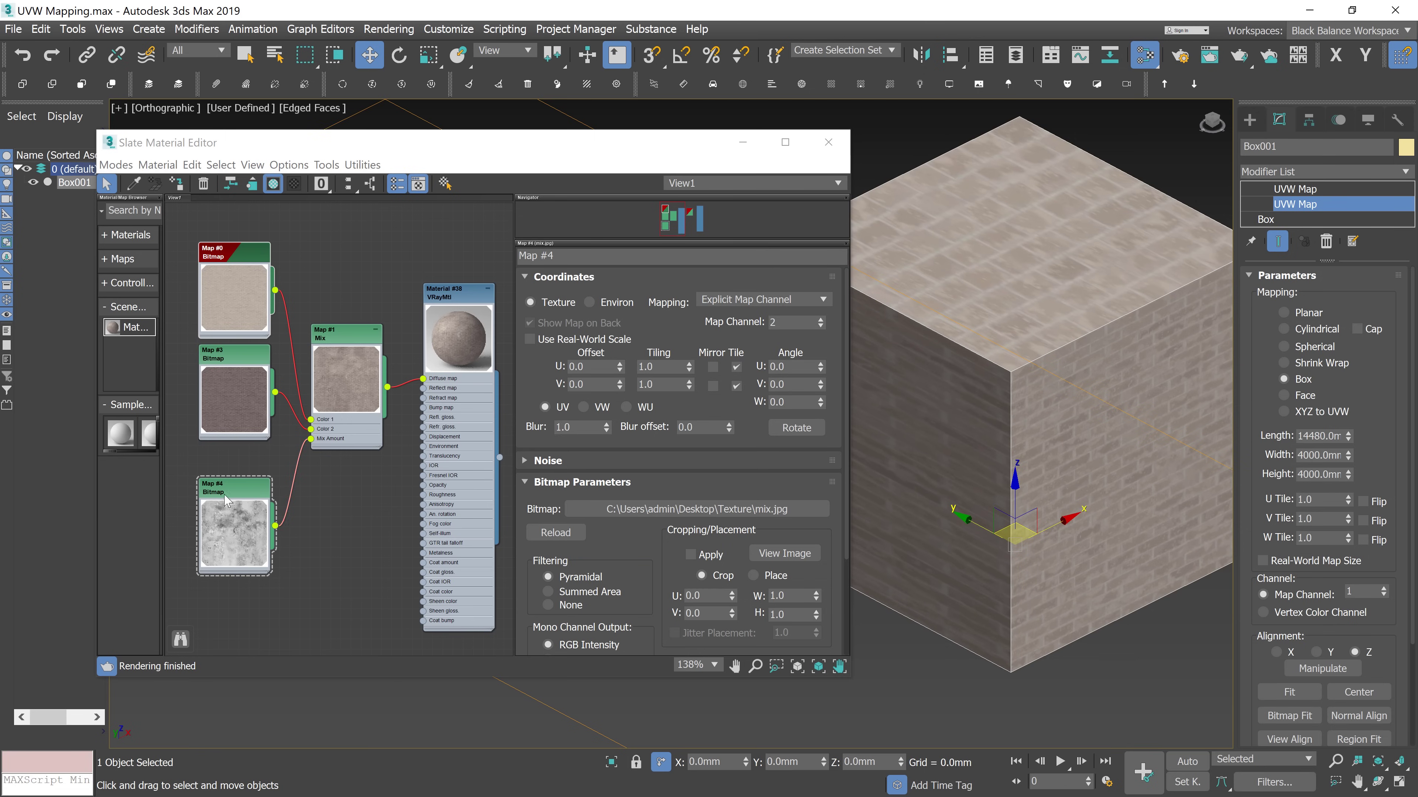
click(273, 186)
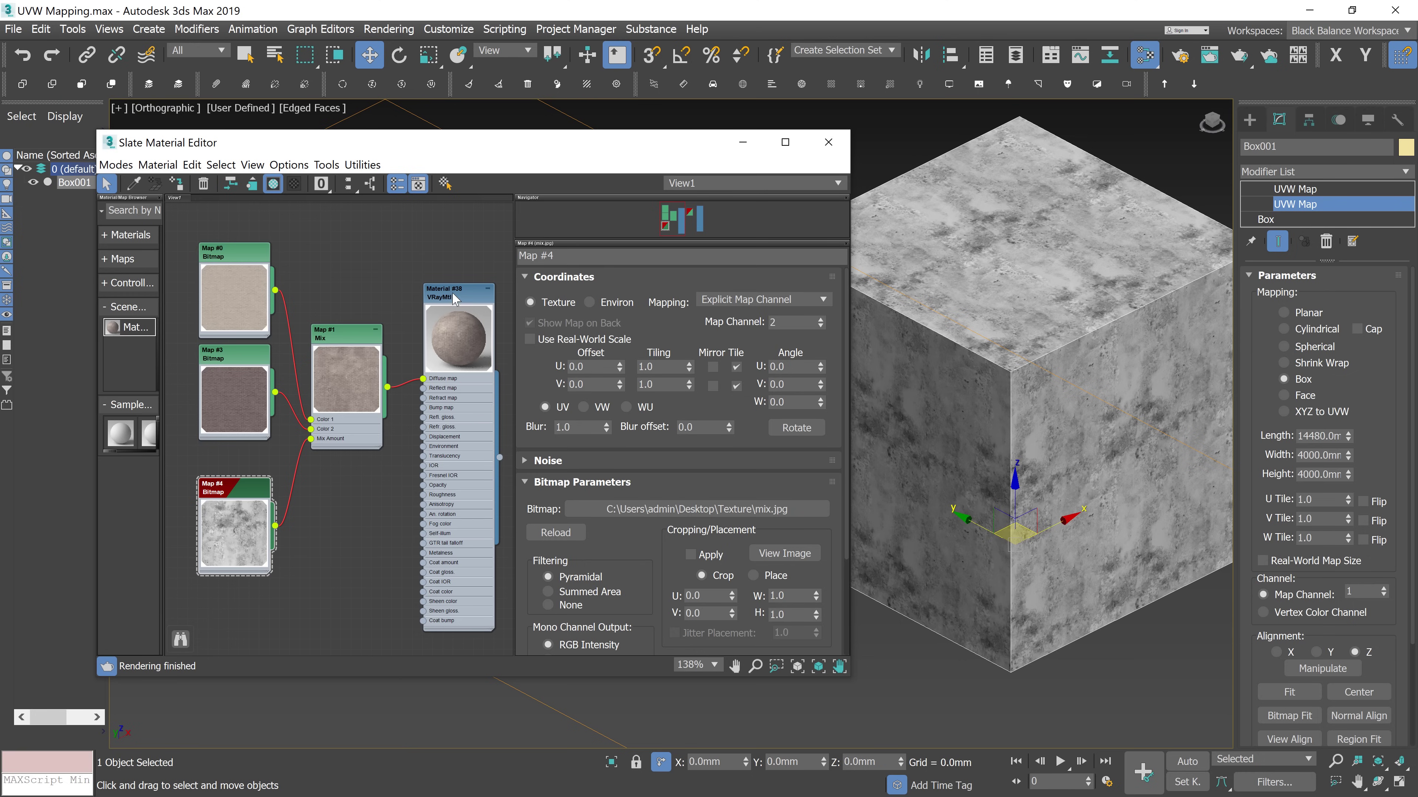
Set the channel 1 UVW Map's length to 4000 mm and show the complete VRayMtl material on the box in the viewport
double_click(1318, 436)
text(4)
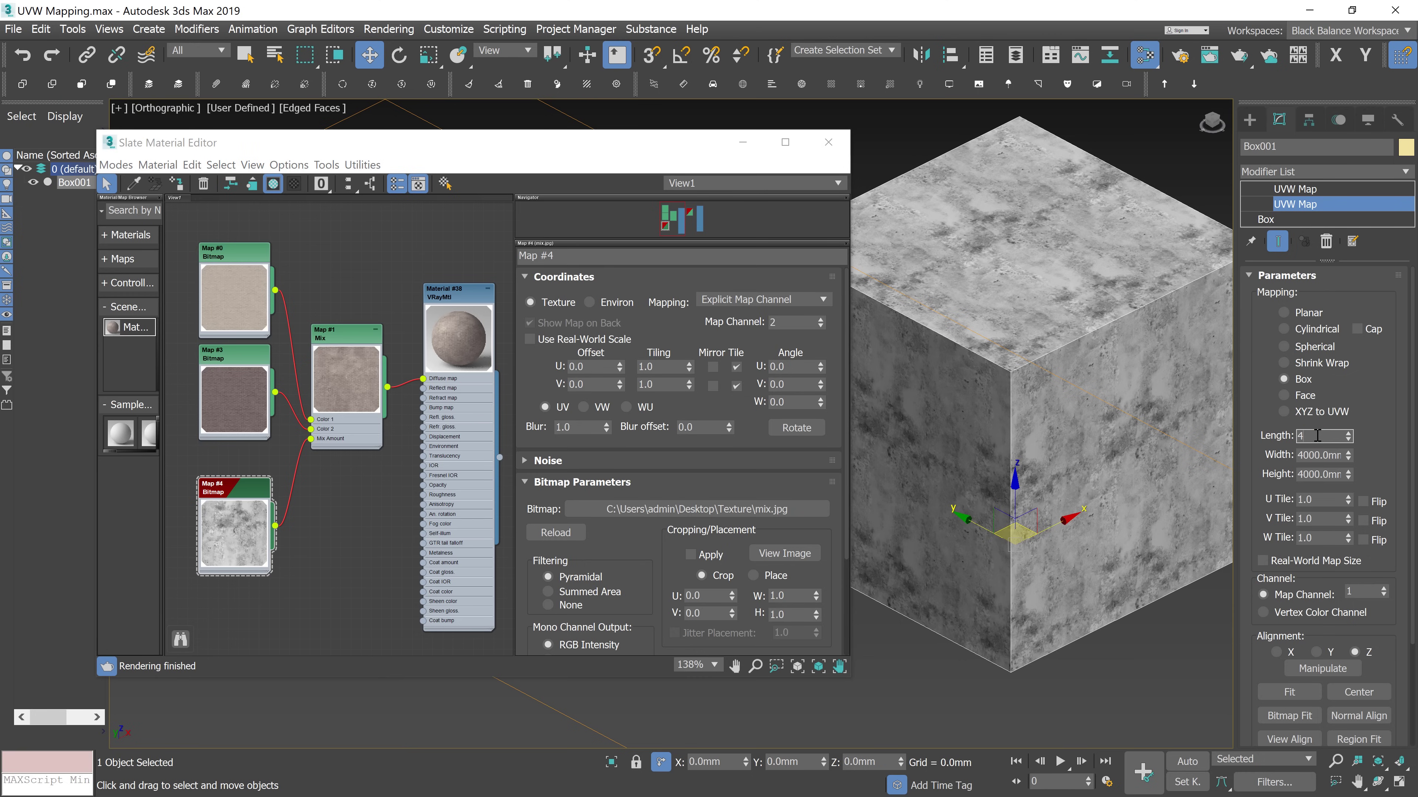
text(000)
key(Return)
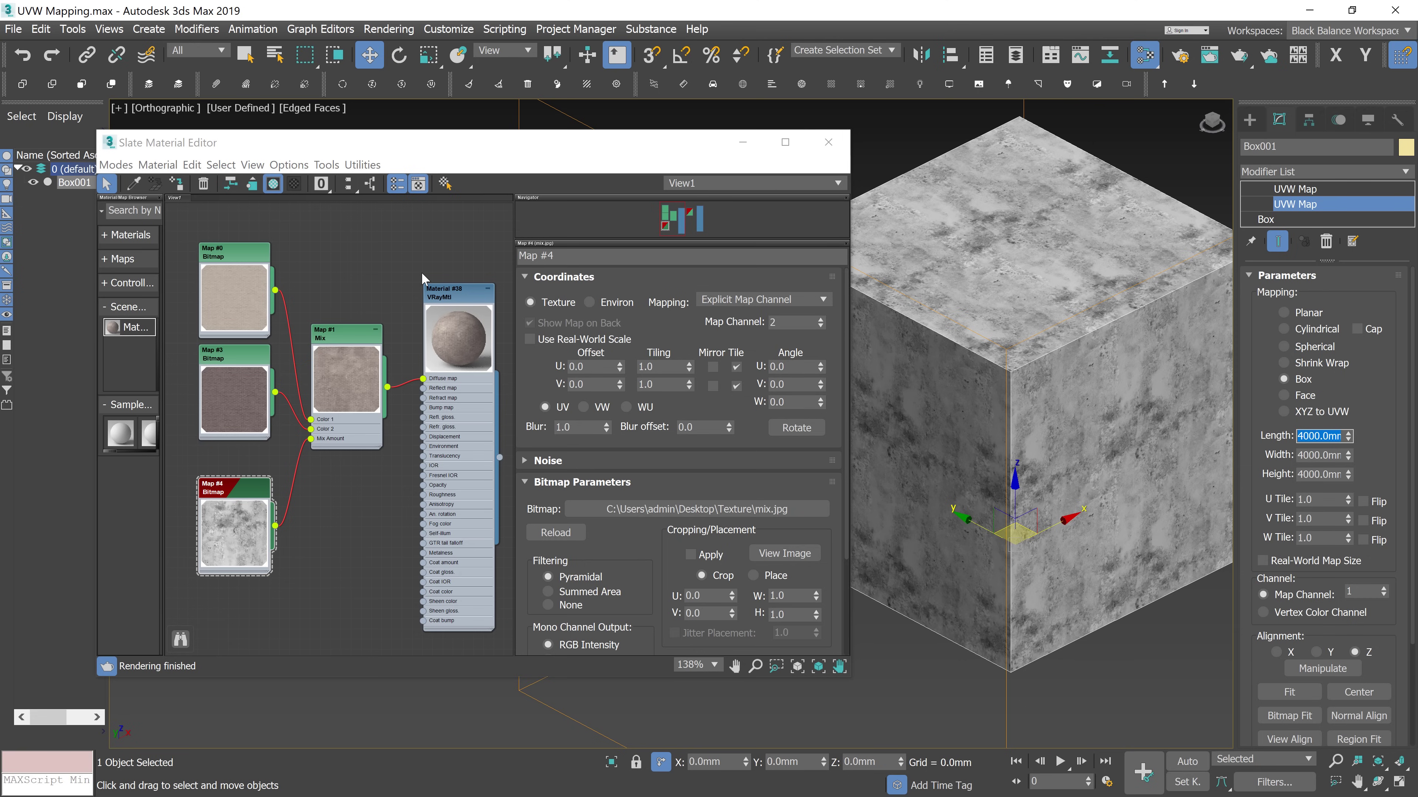
double_click(461, 300)
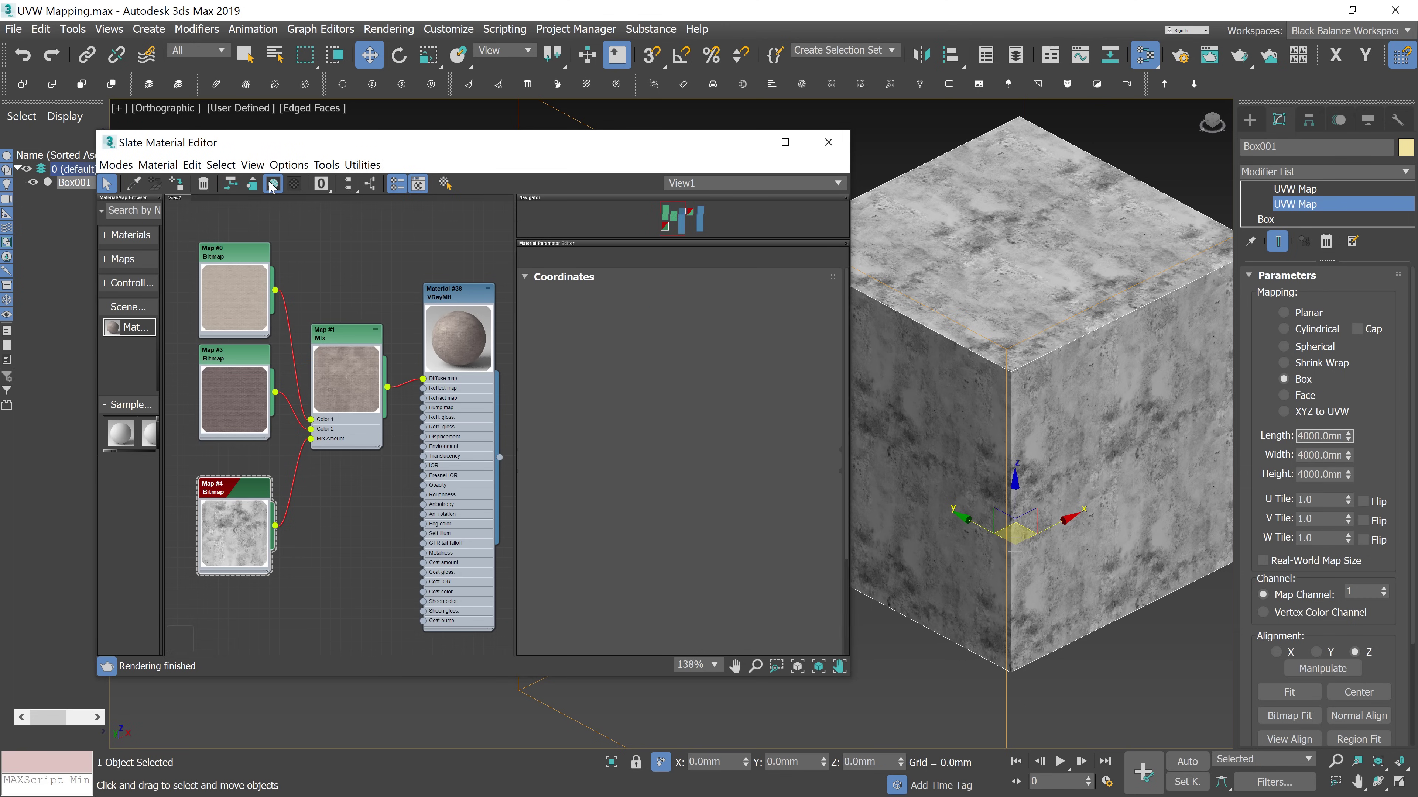
click(295, 184)
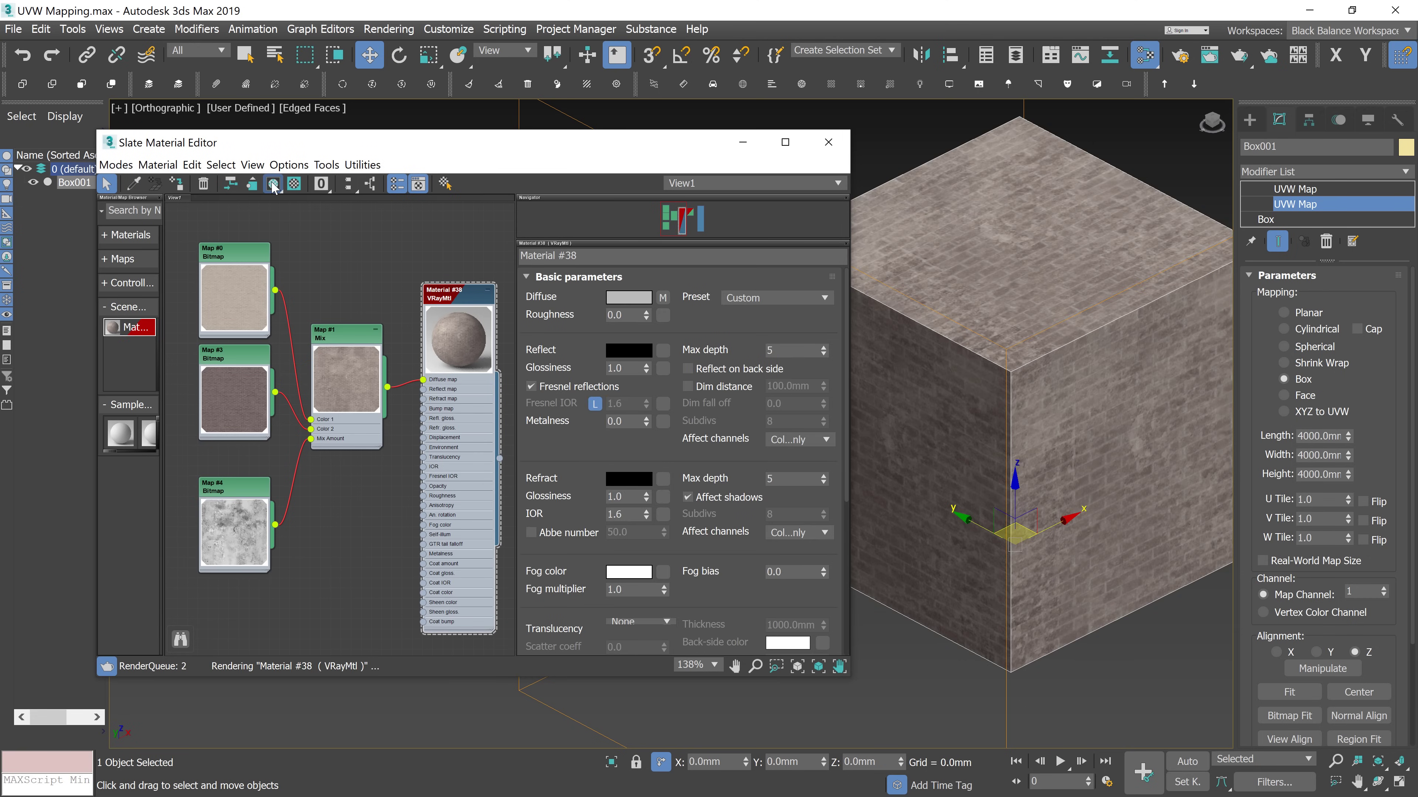